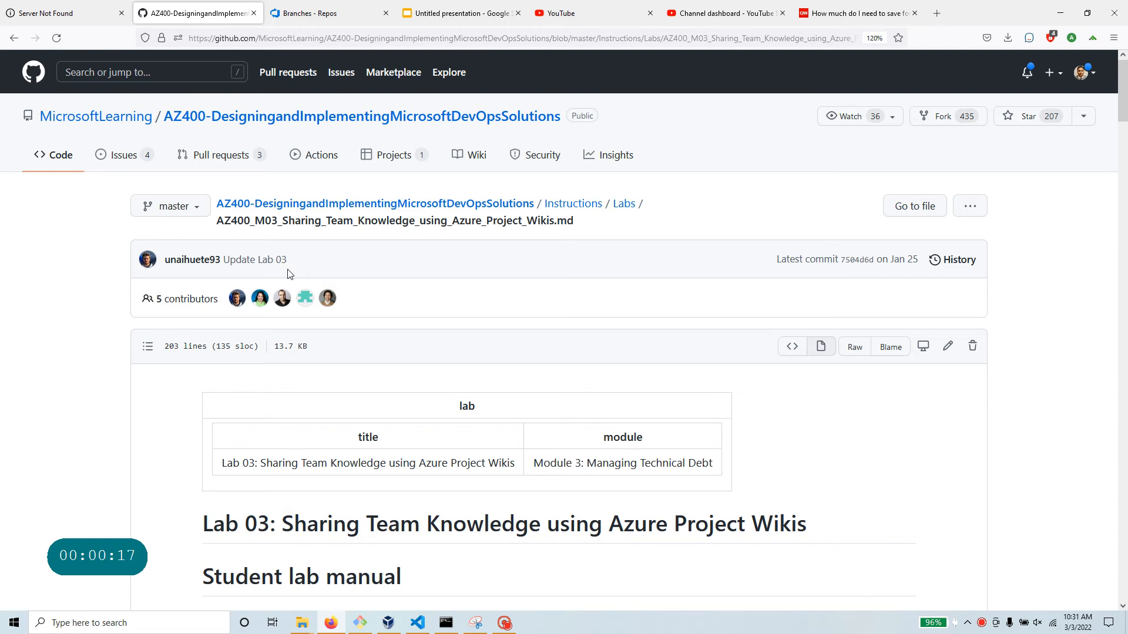
Review the title, lab overview, objectives and lab duration in the Lab 03 student manual.
{"action": "scroll", "coordinate": [288, 273], "scroll_direction": "down", "scroll_amount": 3}
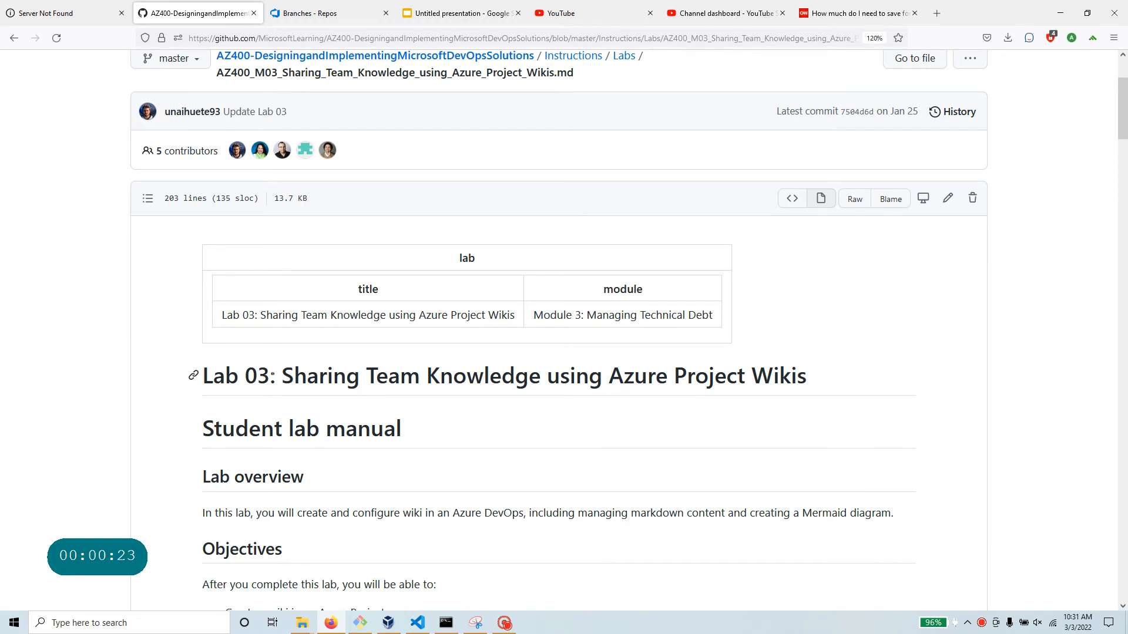
{"action": "left_click_drag", "start_coordinate": [203, 375], "coordinate": [811, 377]}
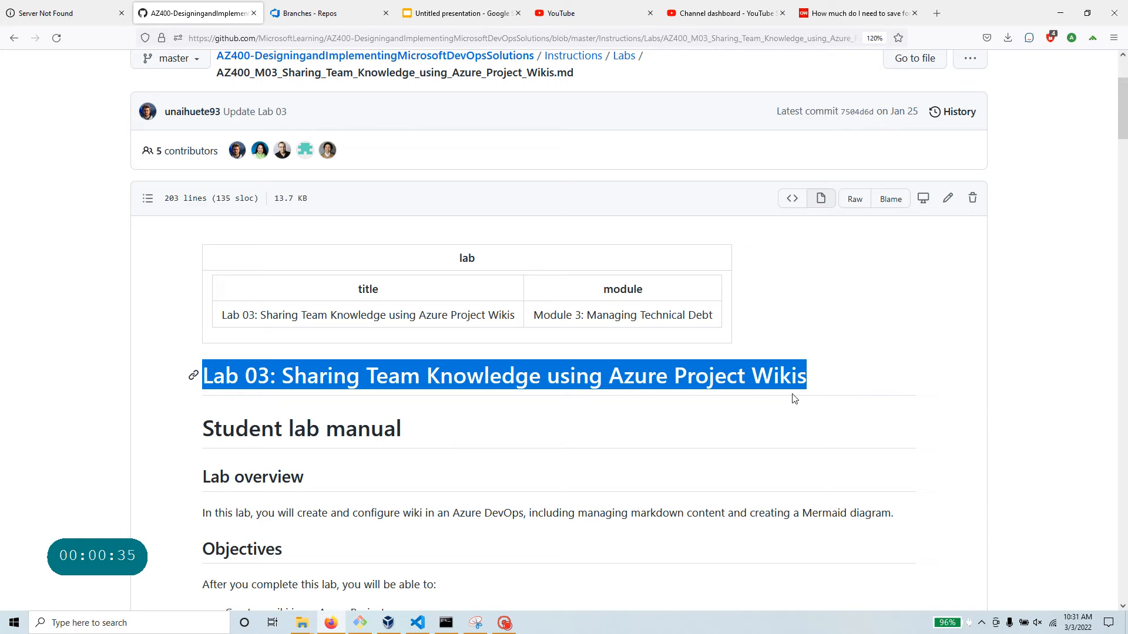
{"action": "scroll", "coordinate": [353, 470], "scroll_direction": "down", "scroll_amount": 4}
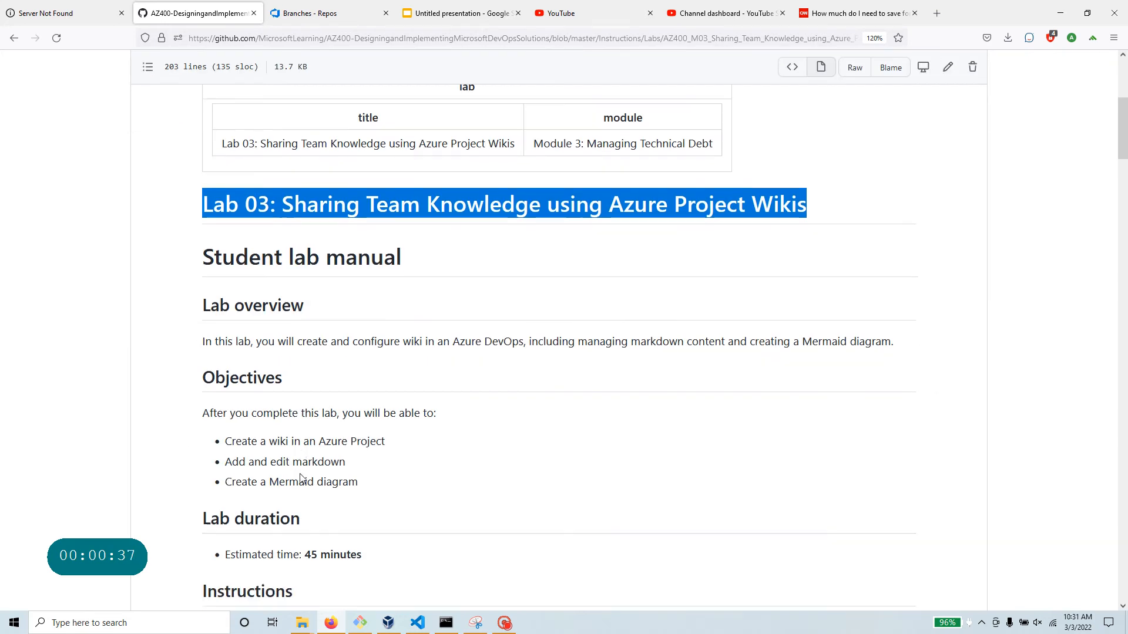
{"action": "left_click_drag", "start_coordinate": [189, 254], "coordinate": [329, 254]}
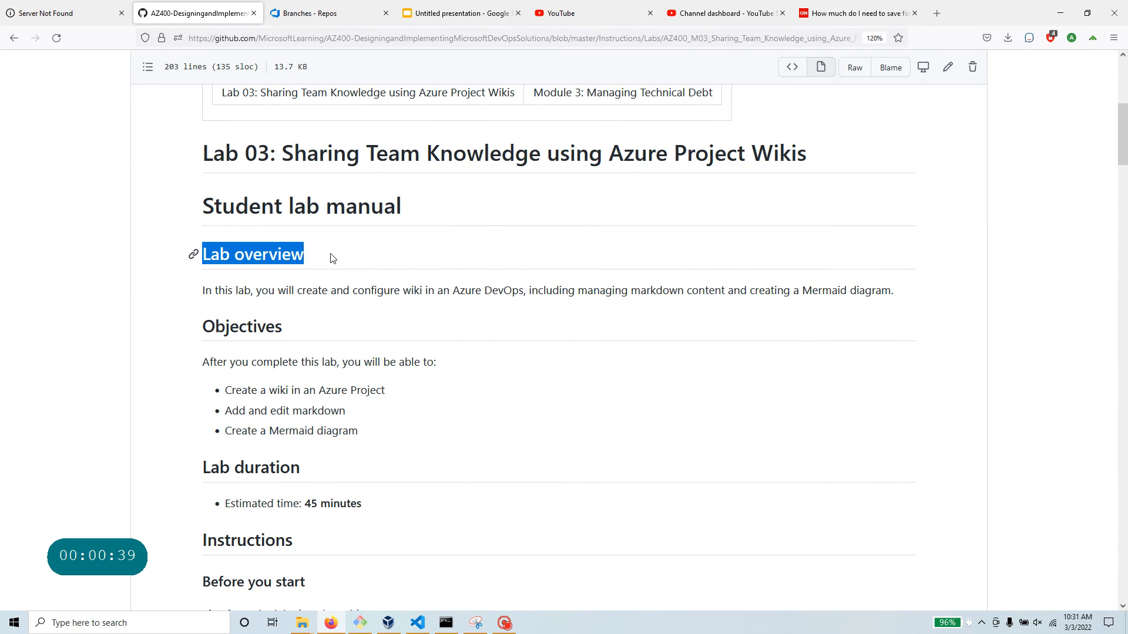
{"action": "left_click_drag", "start_coordinate": [292, 290], "coordinate": [450, 290]}
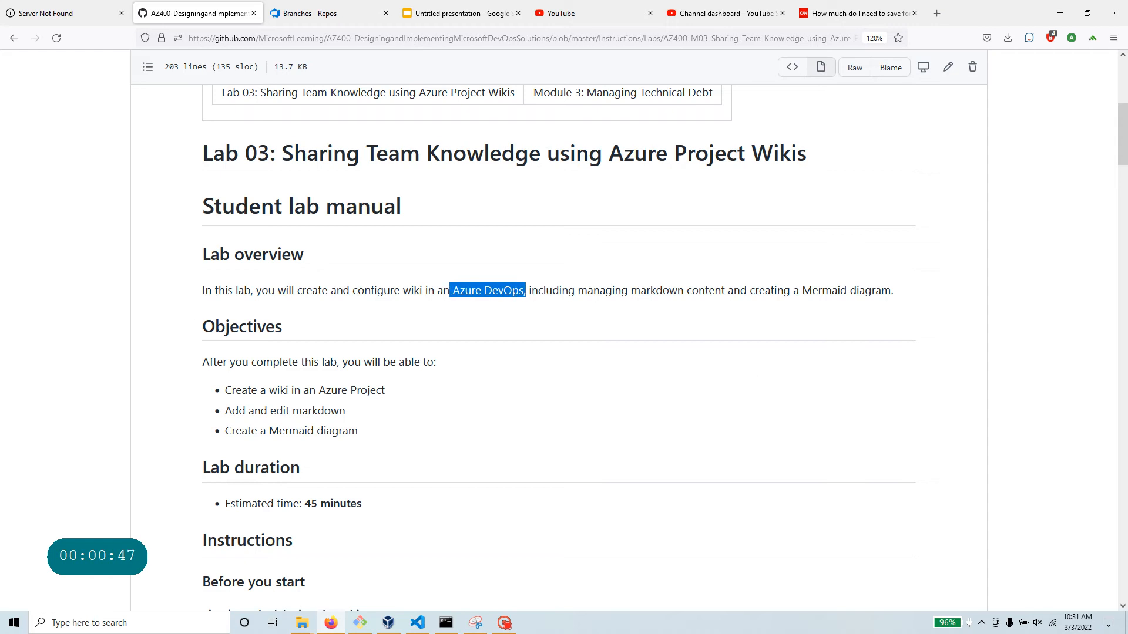
{"action": "left_click_drag", "start_coordinate": [366, 436], "coordinate": [224, 389]}
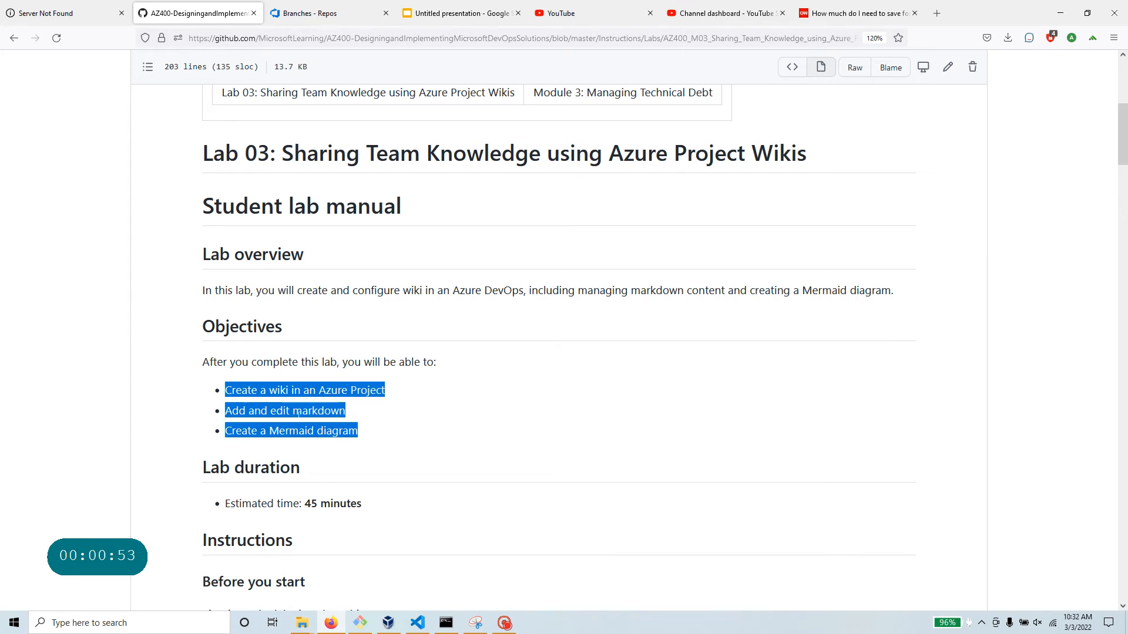
{"action": "left_click_drag", "start_coordinate": [353, 414], "coordinate": [224, 414]}
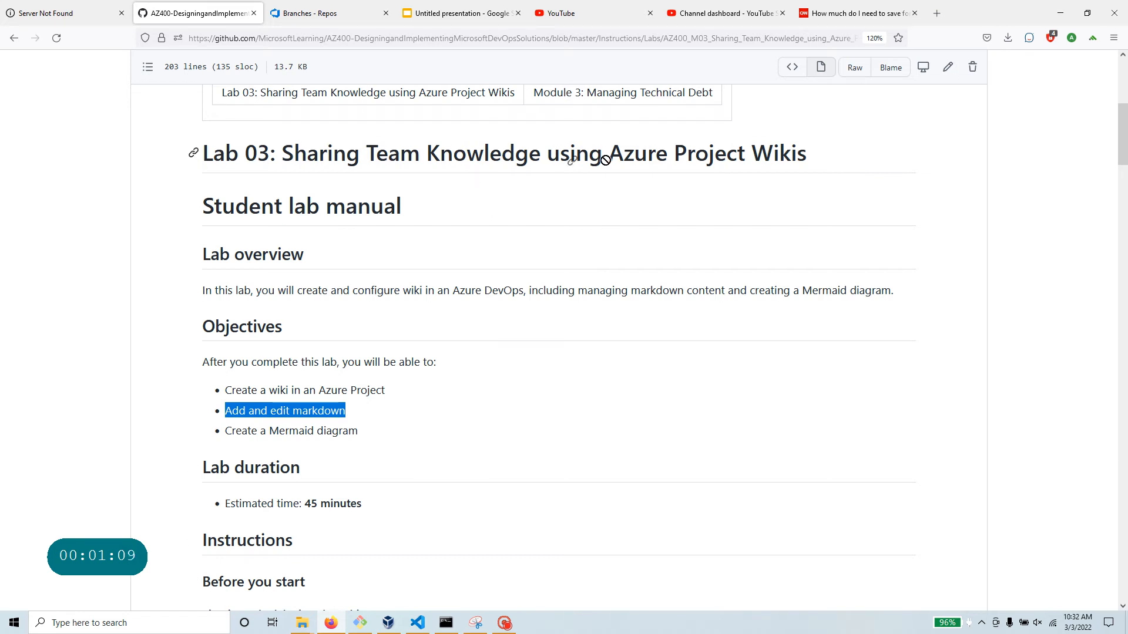
{"action": "left_click_drag", "start_coordinate": [624, 156], "coordinate": [588, 155]}
{"action": "left_click", "coordinate": [583, 155]}
{"action": "double_click", "coordinate": [583, 153]}
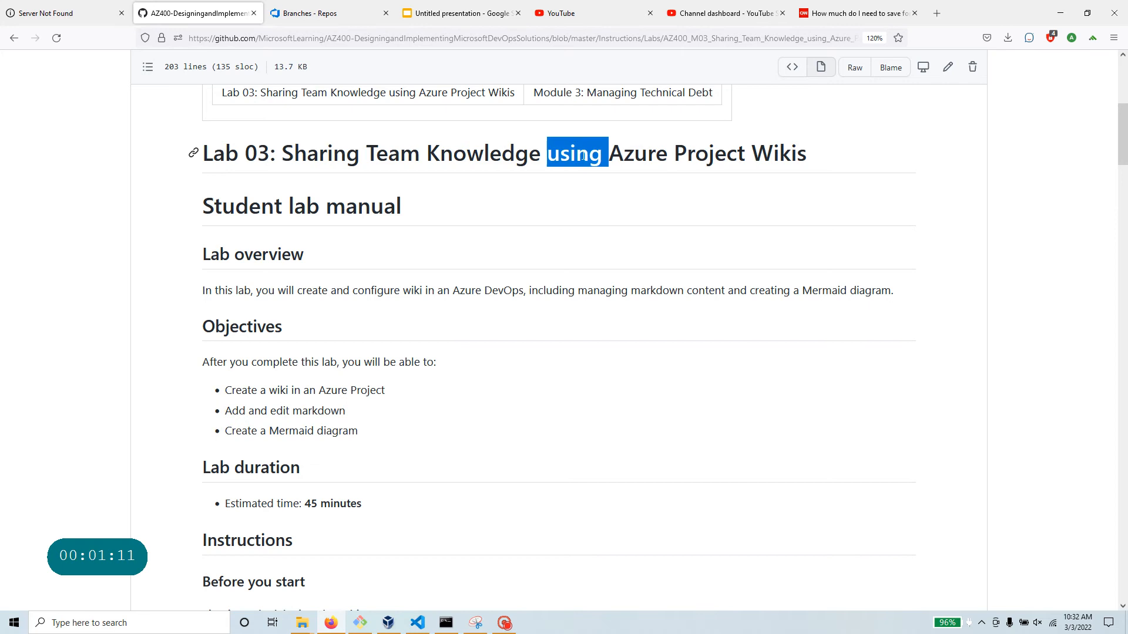
{"action": "triple_click", "coordinate": [359, 205]}
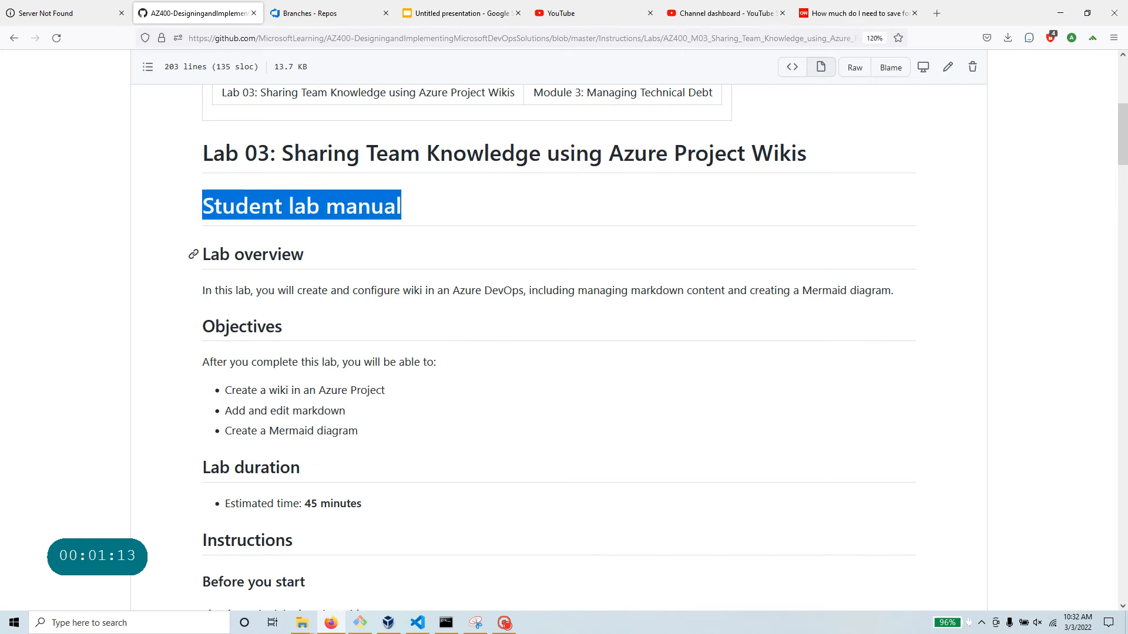
{"action": "triple_click", "coordinate": [252, 254]}
{"action": "double_click", "coordinate": [317, 290]}
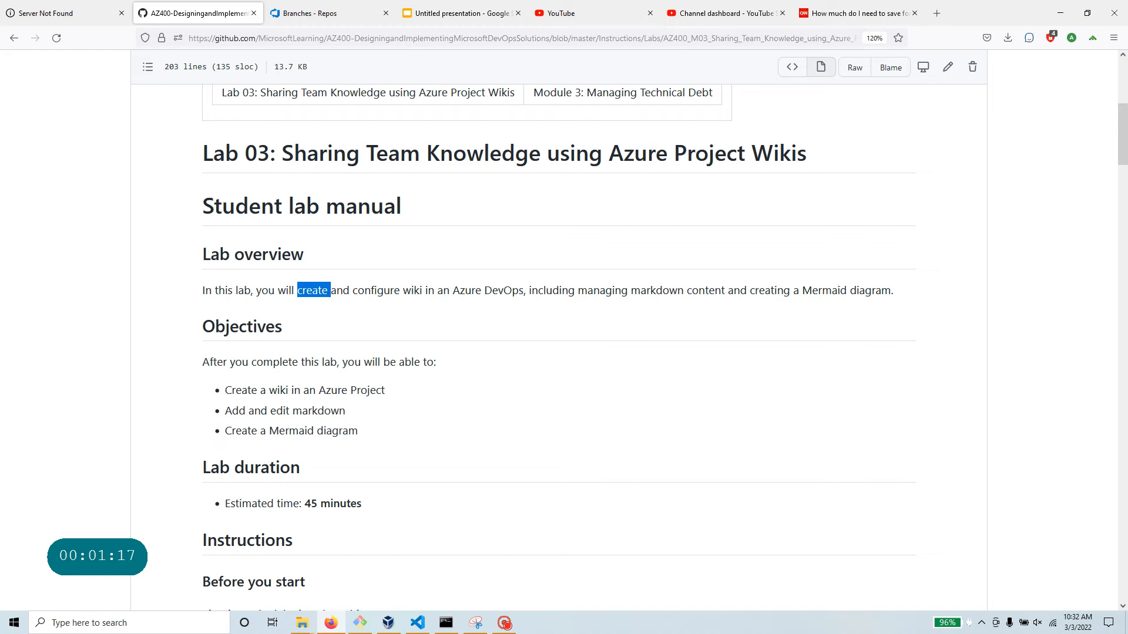
{"action": "left_click_drag", "start_coordinate": [292, 411], "coordinate": [317, 411]}
{"action": "double_click", "coordinate": [319, 411]}
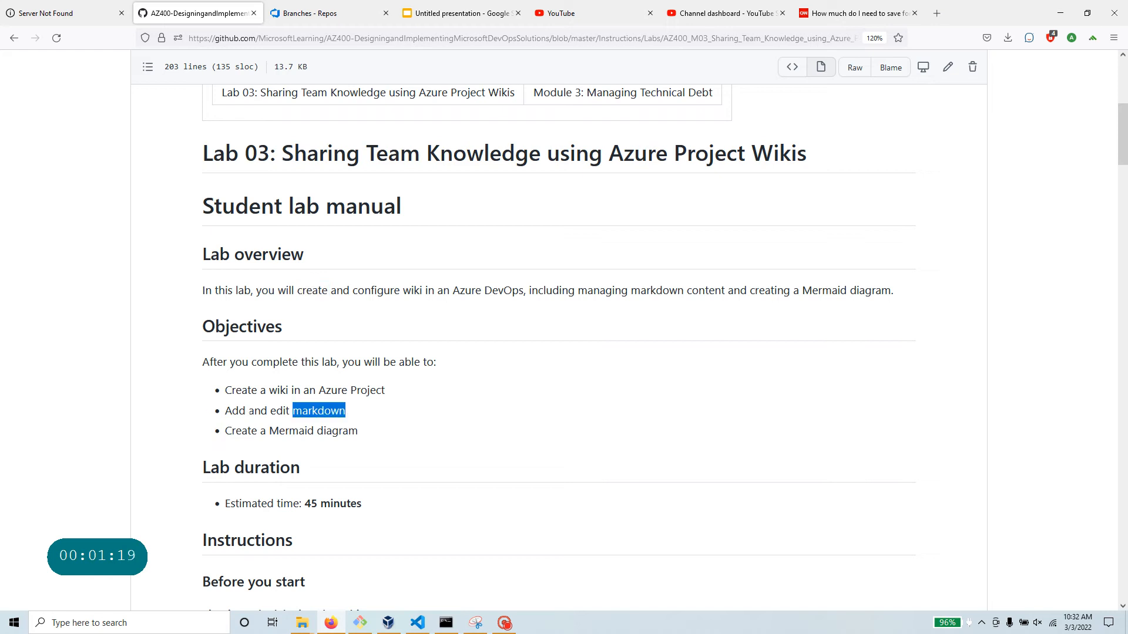
{"action": "scroll", "coordinate": [245, 419], "scroll_direction": "down", "scroll_amount": 2}
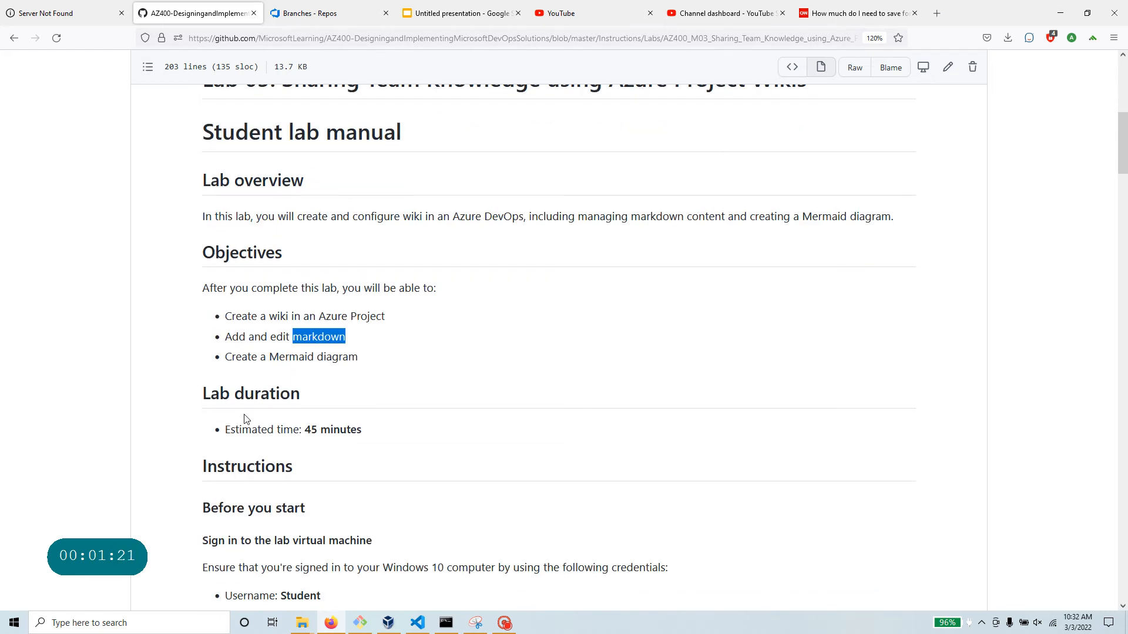
{"action": "left_click_drag", "start_coordinate": [317, 356], "coordinate": [232, 356]}
{"action": "left_click_drag", "start_coordinate": [382, 441], "coordinate": [223, 425]}
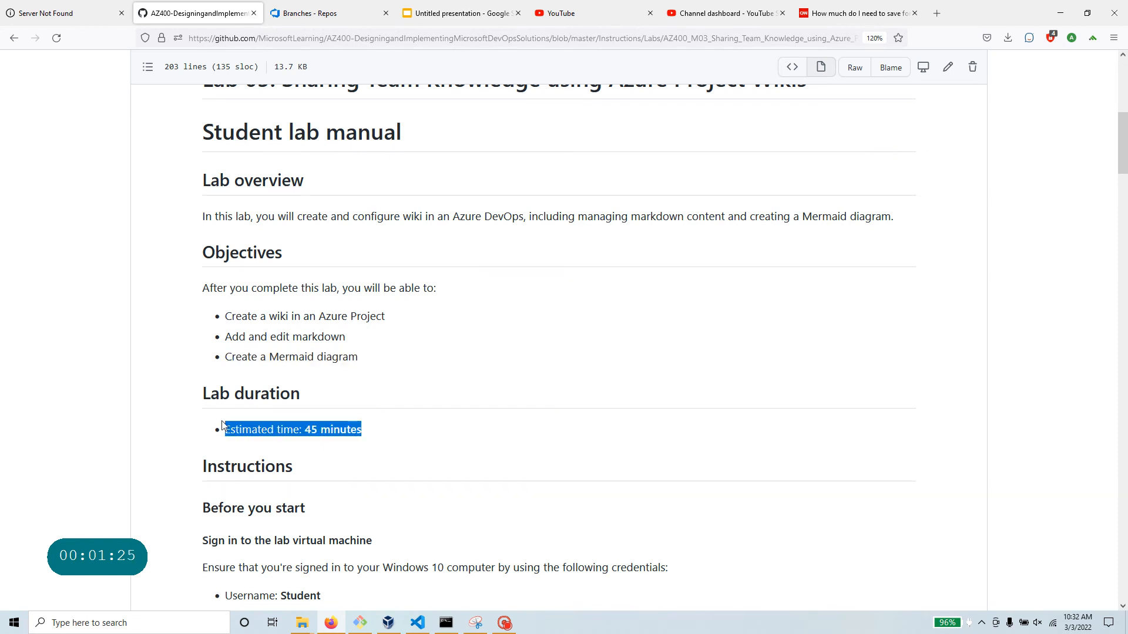
{"action": "scroll", "coordinate": [141, 423], "scroll_direction": "down", "scroll_amount": 5}
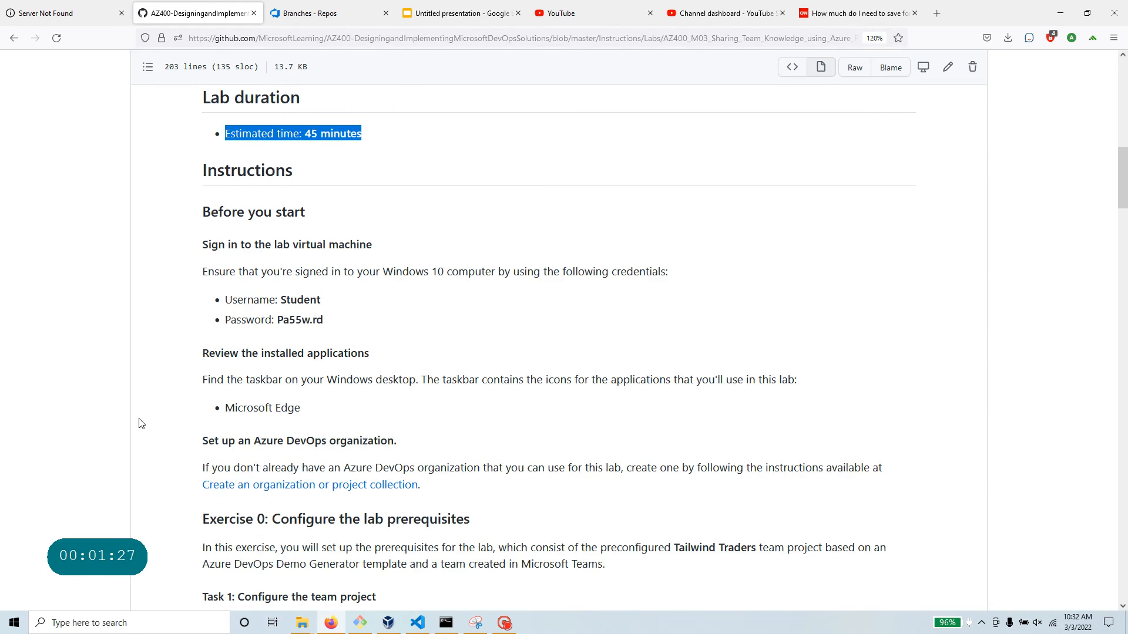
{"action": "scroll", "coordinate": [141, 423], "scroll_direction": "up", "scroll_amount": 4}
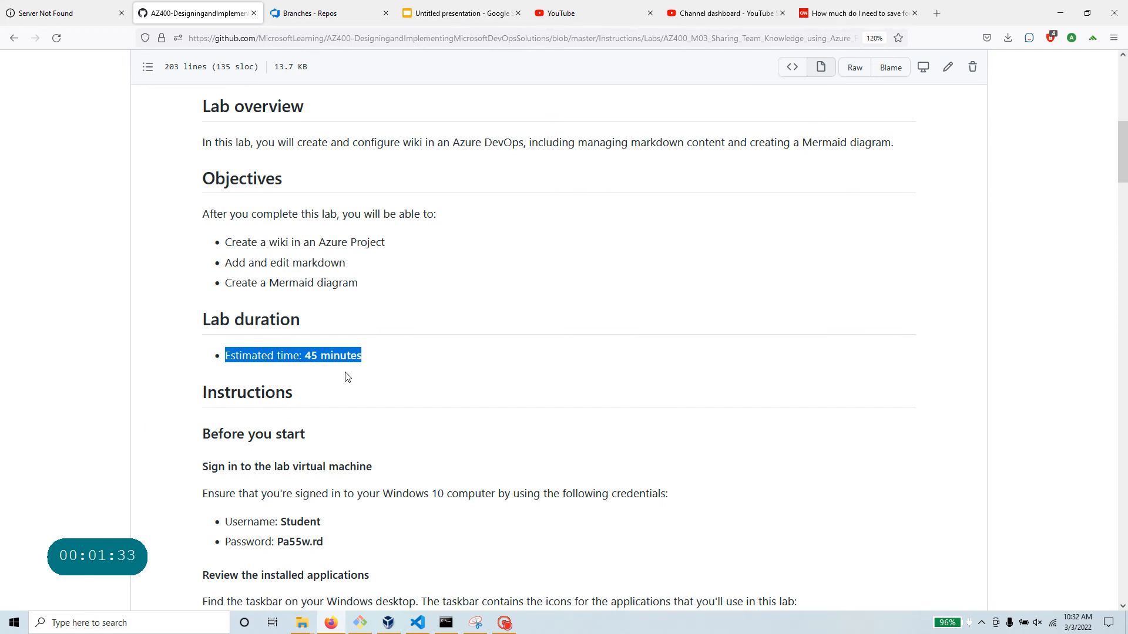
Open the Azure DevOps Demo Generator linked in Exercise 0, Task 1 in a new tab and sign in.
{"action": "scroll", "coordinate": [347, 377], "scroll_direction": "down", "scroll_amount": 8}
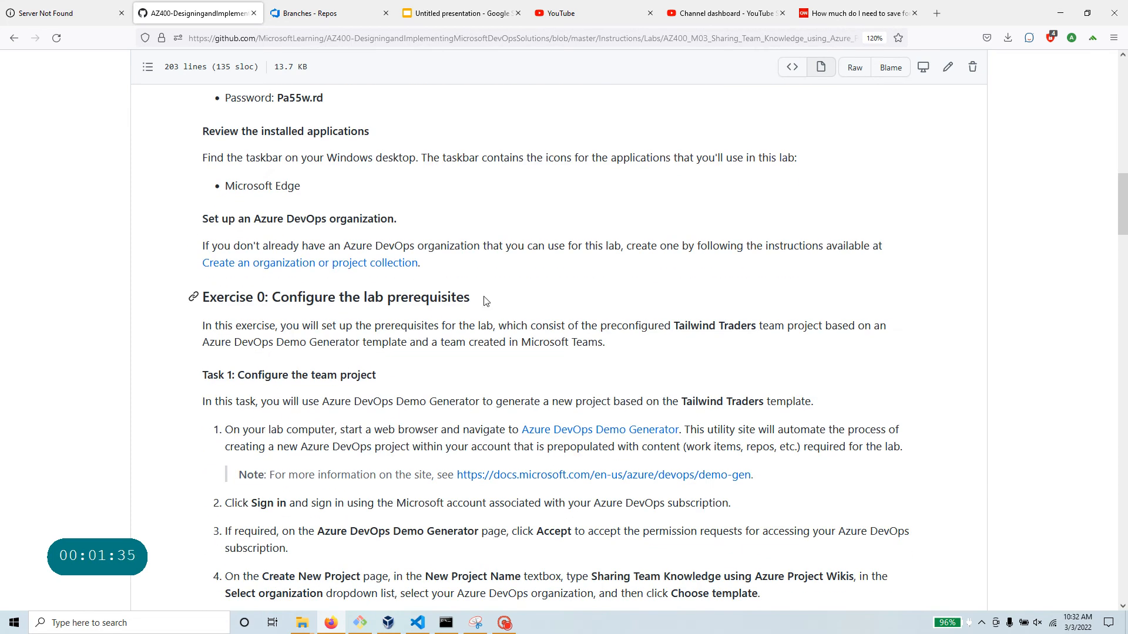
{"action": "left_click_drag", "start_coordinate": [486, 300], "coordinate": [201, 299]}
{"action": "scroll", "coordinate": [387, 235], "scroll_direction": "down", "scroll_amount": 3}
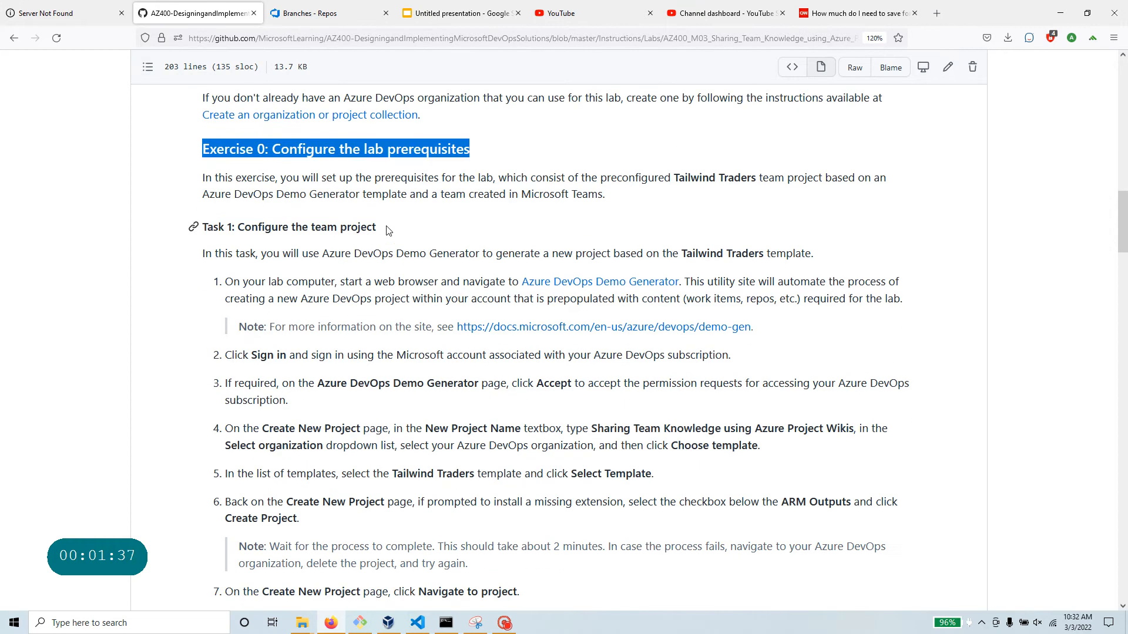
{"action": "left_click_drag", "start_coordinate": [386, 230], "coordinate": [207, 227]}
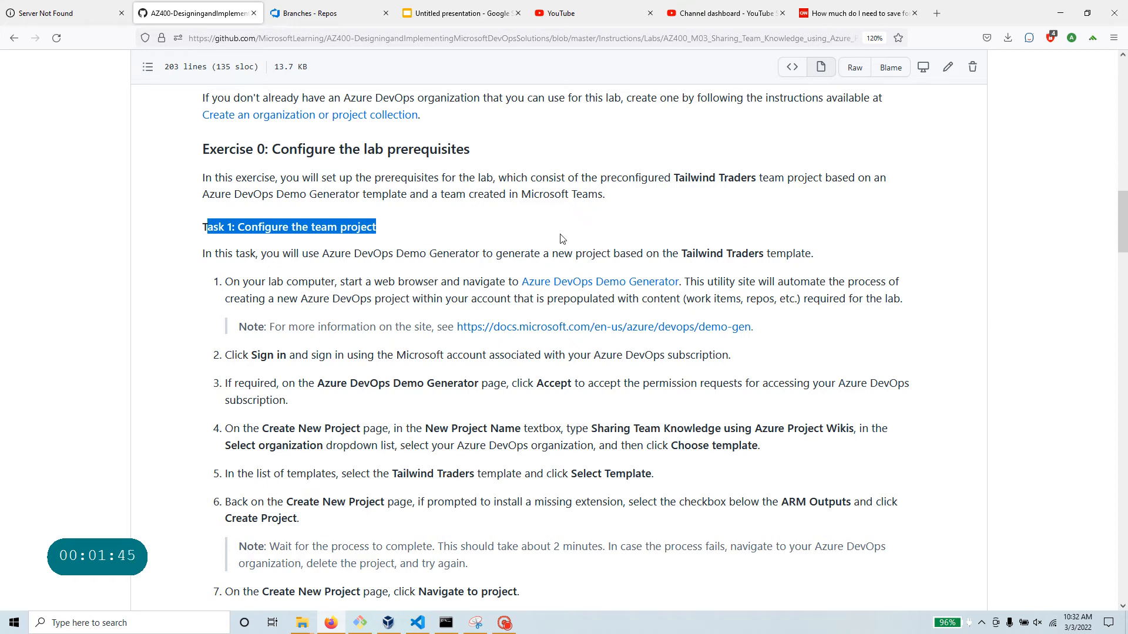
{"action": "right_click", "coordinate": [614, 286]}
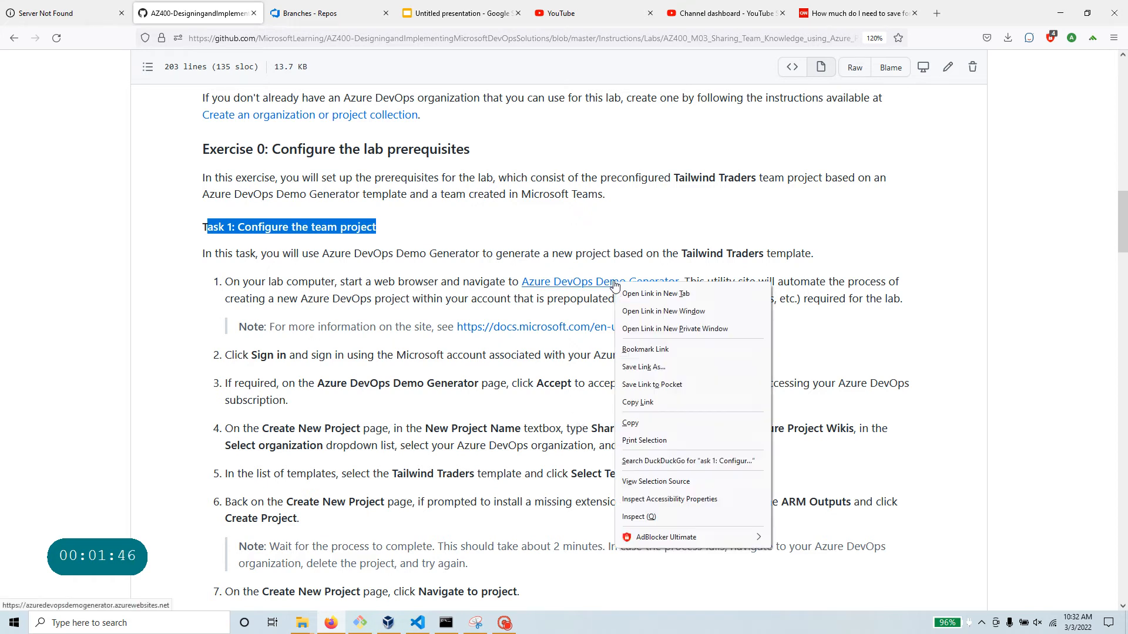
{"action": "left_click", "coordinate": [656, 294]}
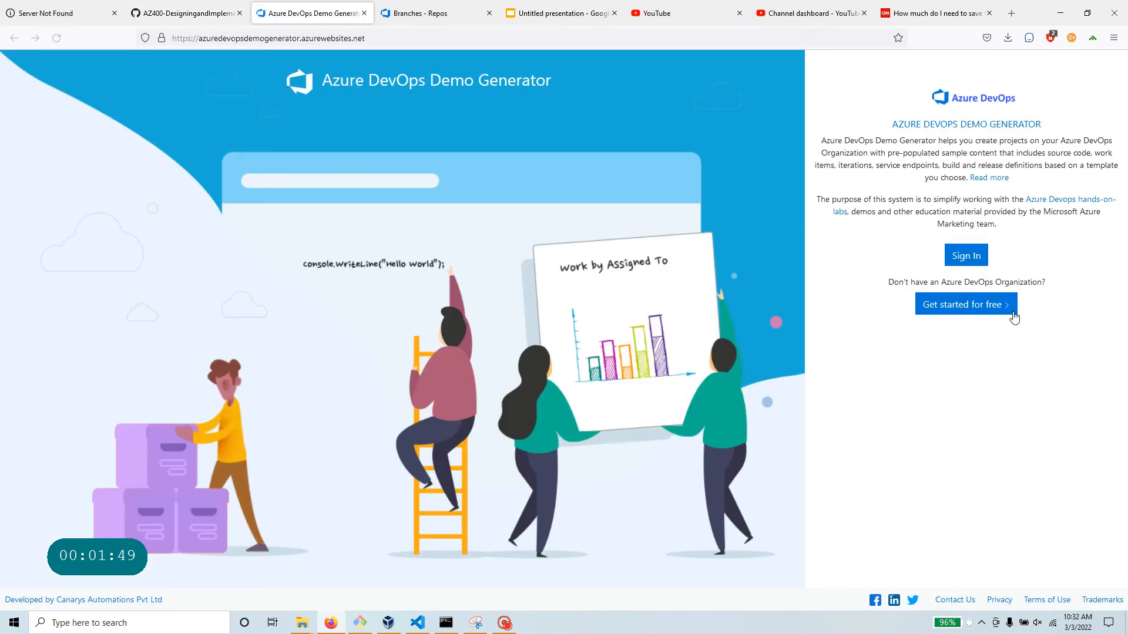
{"action": "left_click", "coordinate": [966, 255]}
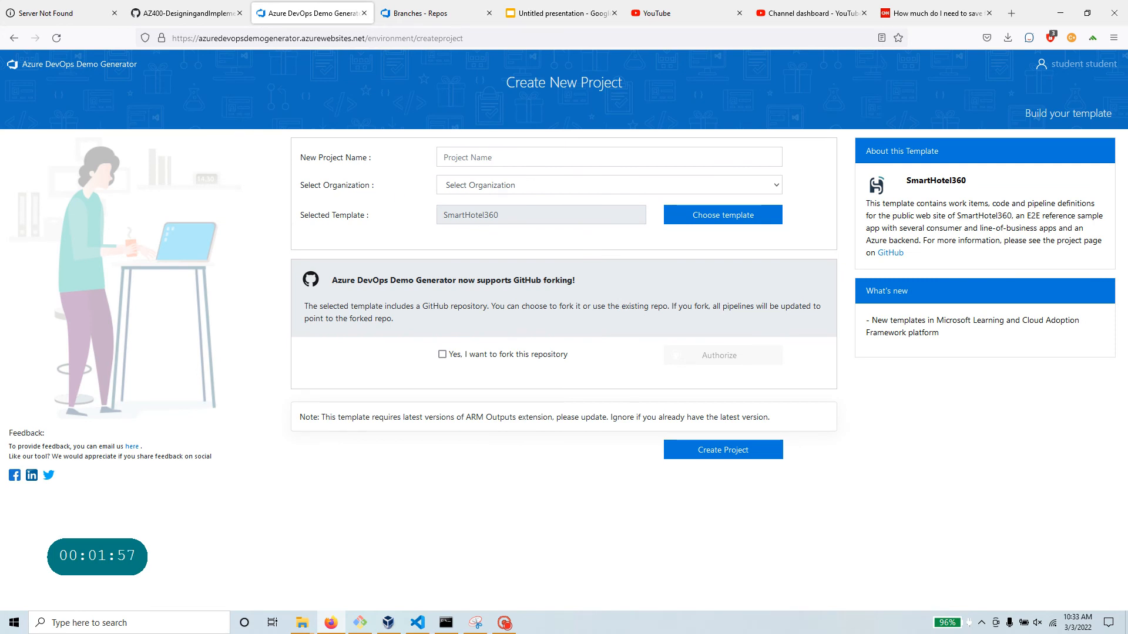
Name the new project "Sharing Team Knowledge using Azure Project Wikis", copied from the lab instructions, and select the labtutorial002-devops organization.
{"action": "left_click", "coordinate": [195, 12]}
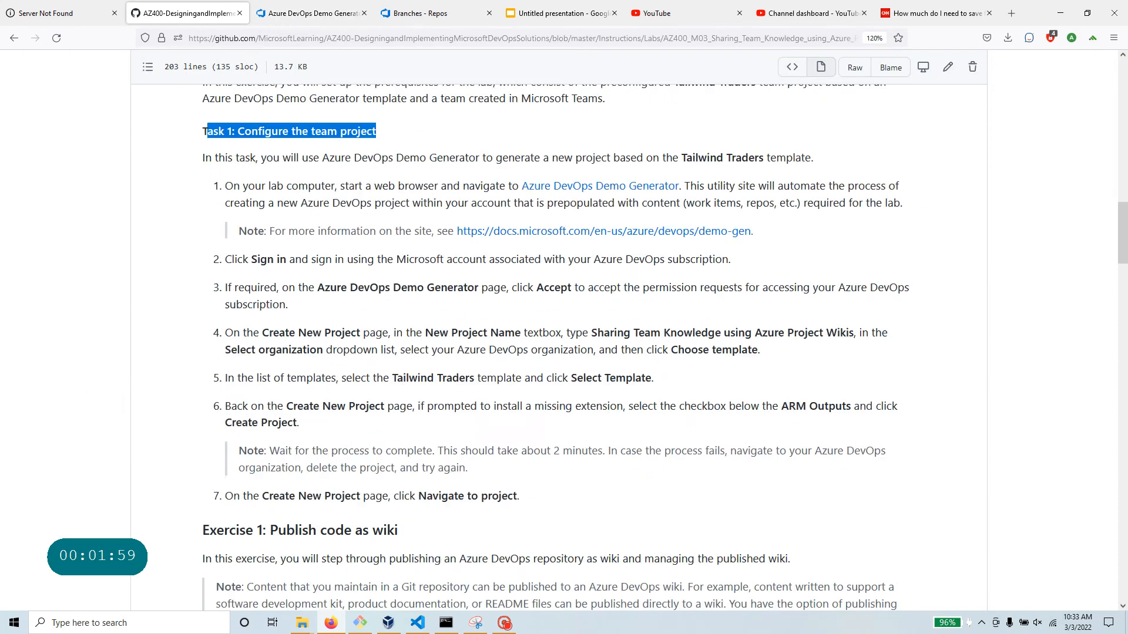
{"action": "scroll", "coordinate": [564, 346], "scroll_direction": "down", "scroll_amount": 1}
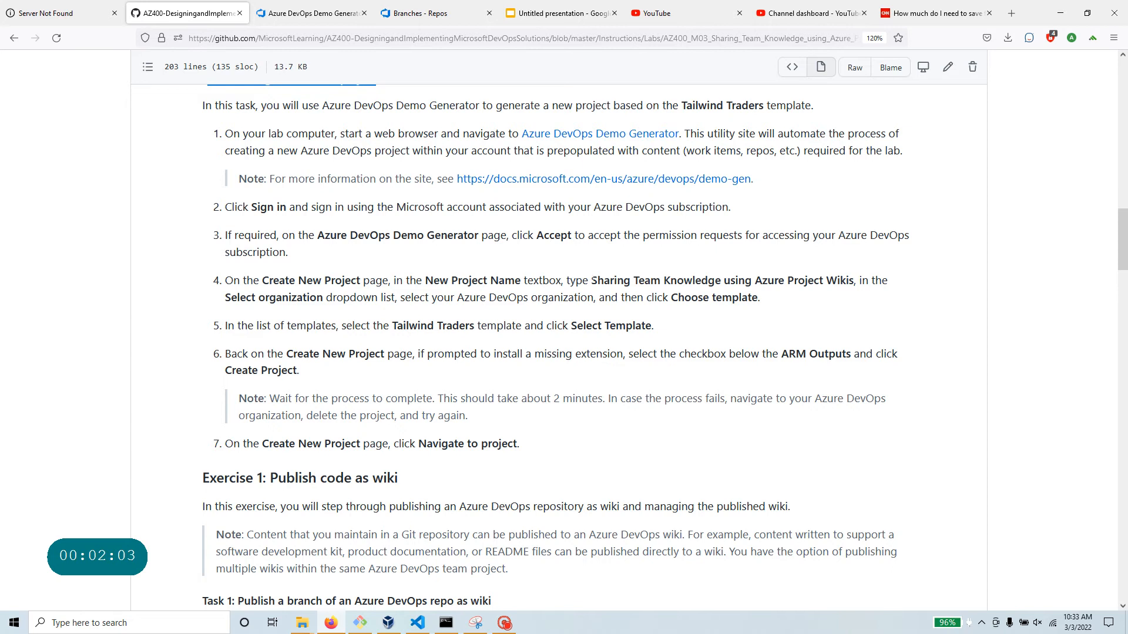
{"action": "left_click_drag", "start_coordinate": [592, 281], "coordinate": [854, 281]}
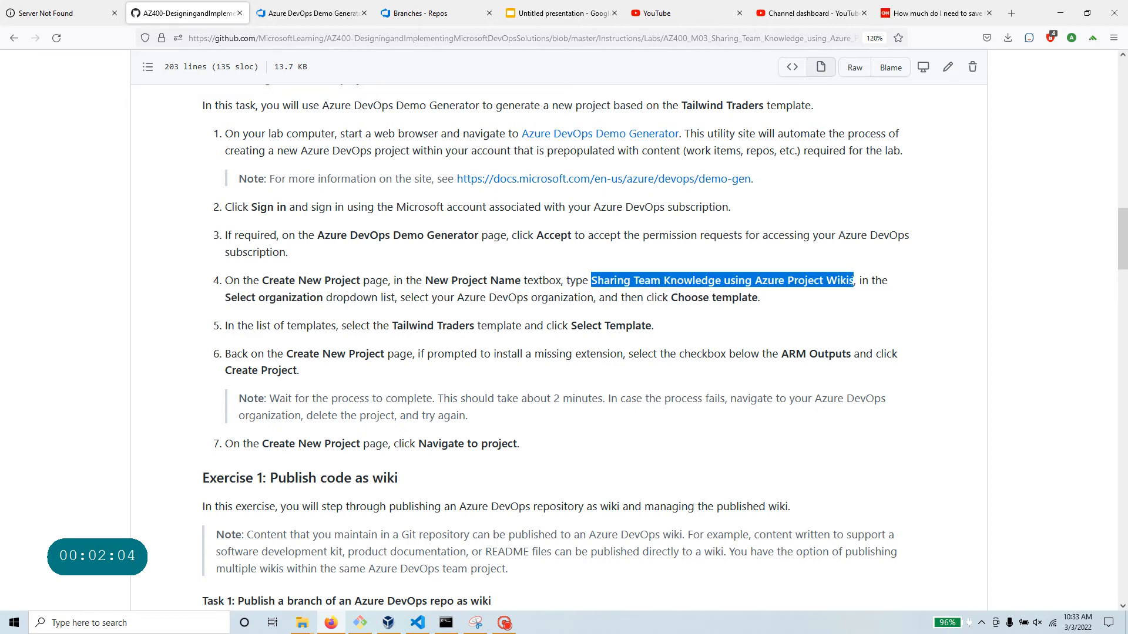
{"action": "right_click", "coordinate": [827, 282]}
{"action": "left_click", "coordinate": [849, 292]}
{"action": "left_click", "coordinate": [283, 20]}
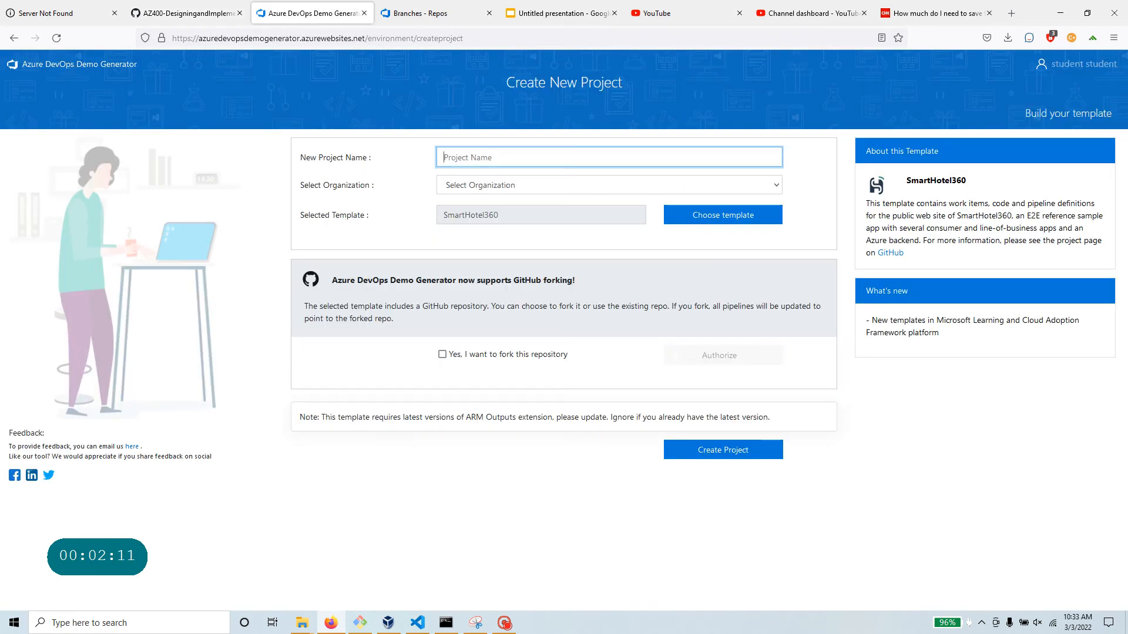
{"action": "key", "text": "ctrl+v"}
{"action": "left_click", "coordinate": [529, 186]}
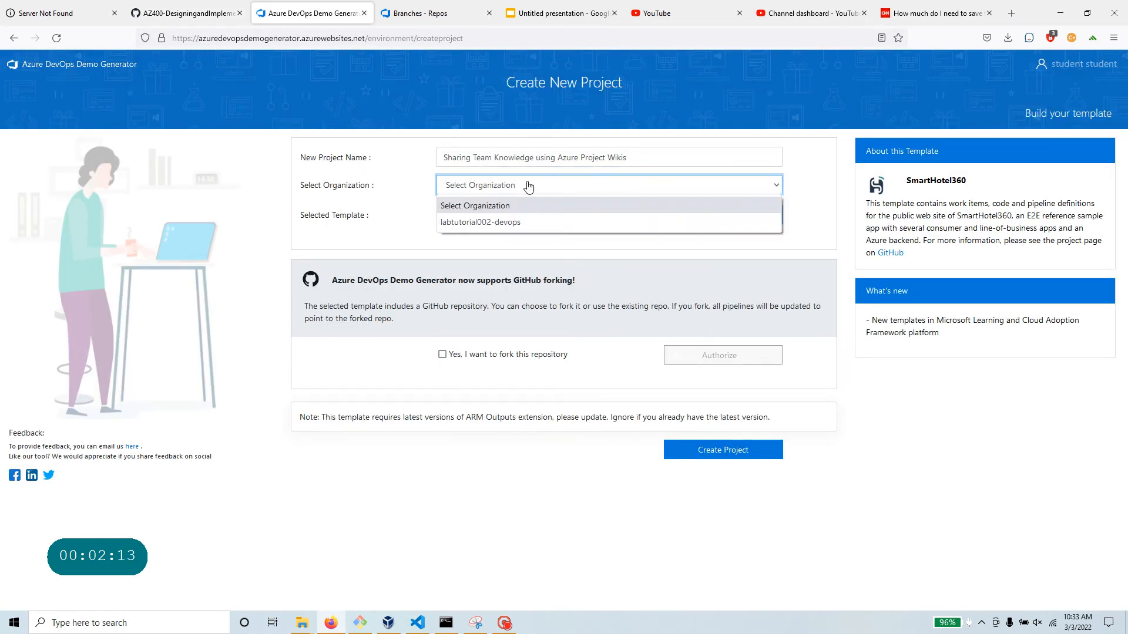
{"action": "left_click", "coordinate": [514, 223]}
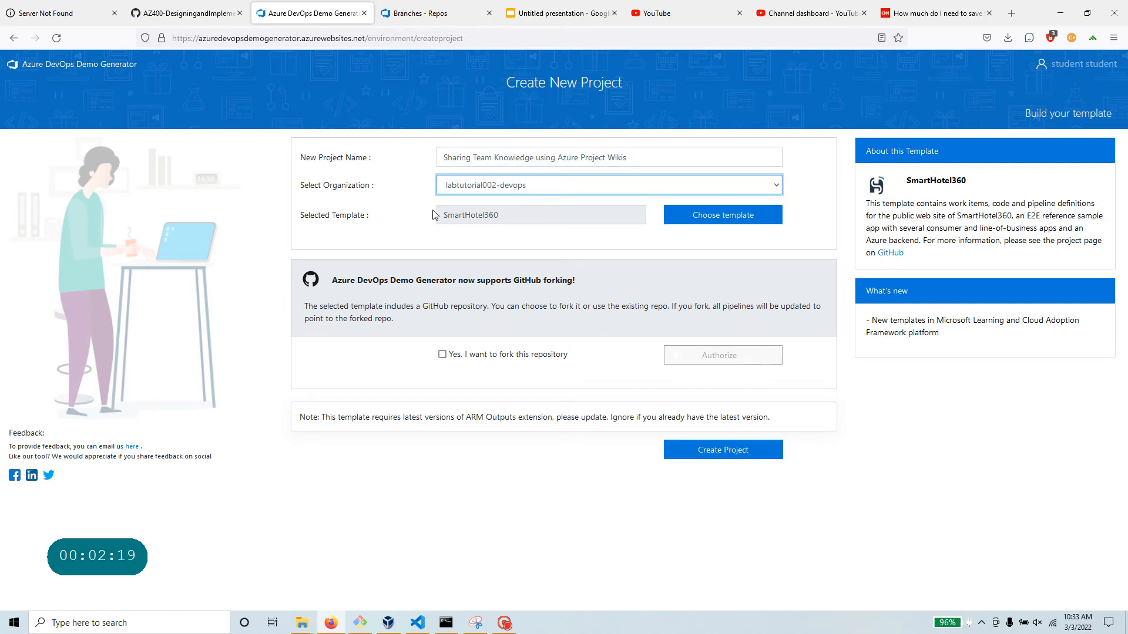
Check the template name in step 5 of the lab instructions and choose the Tailwind Traders template for the new project.
{"action": "left_click", "coordinate": [184, 14]}
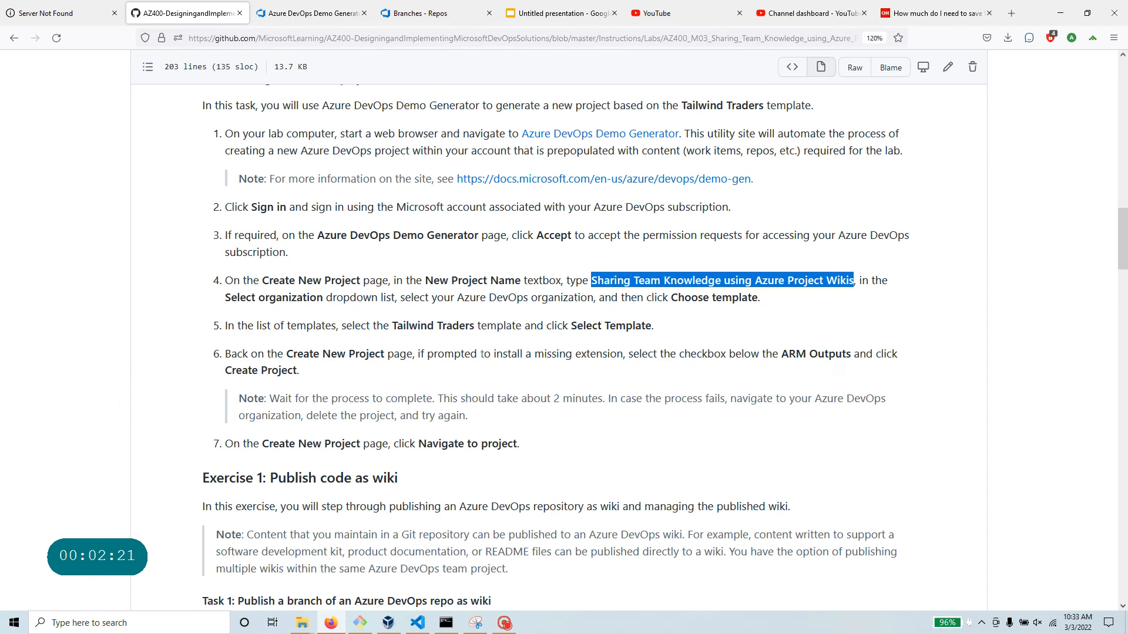
{"action": "left_click_drag", "start_coordinate": [391, 326], "coordinate": [477, 326]}
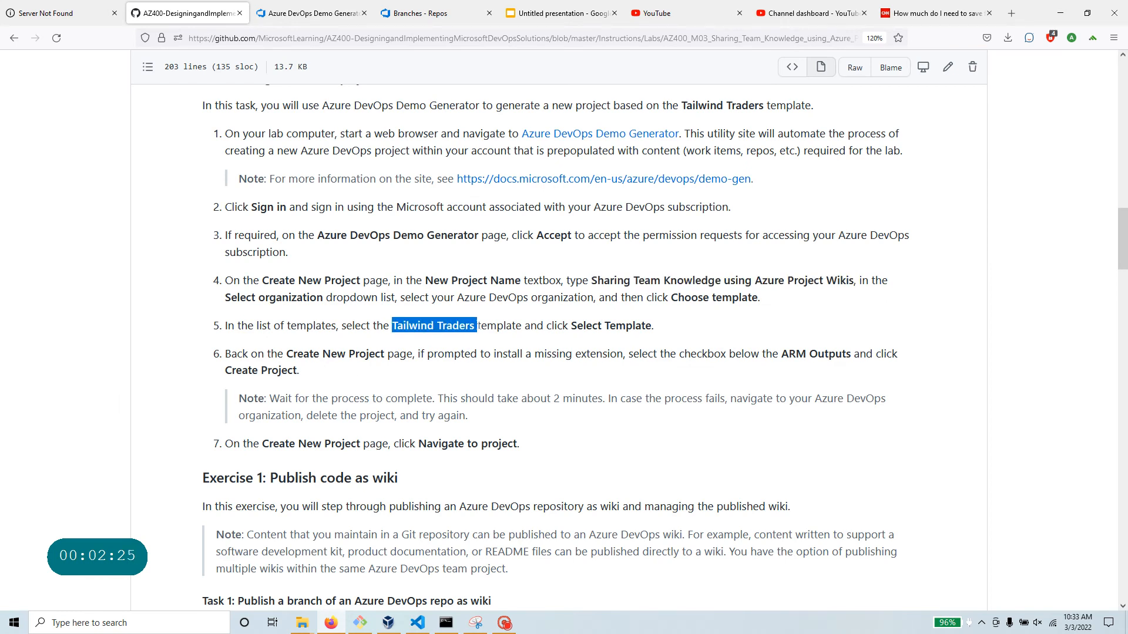
{"action": "left_click_drag", "start_coordinate": [477, 326], "coordinate": [471, 325]}
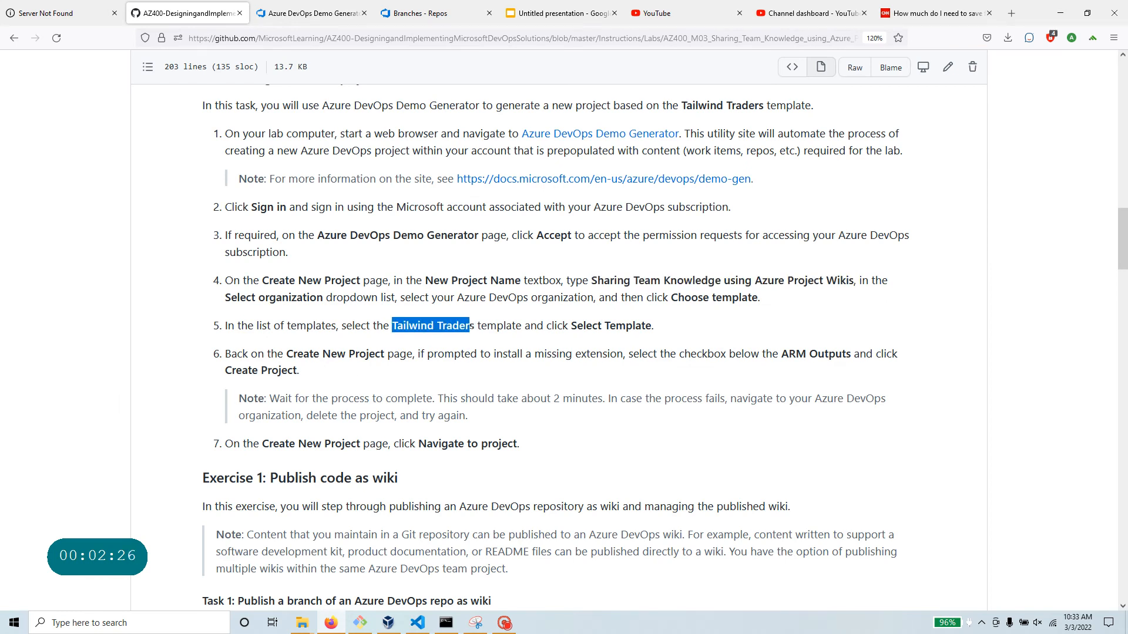
{"action": "left_click", "coordinate": [287, 17]}
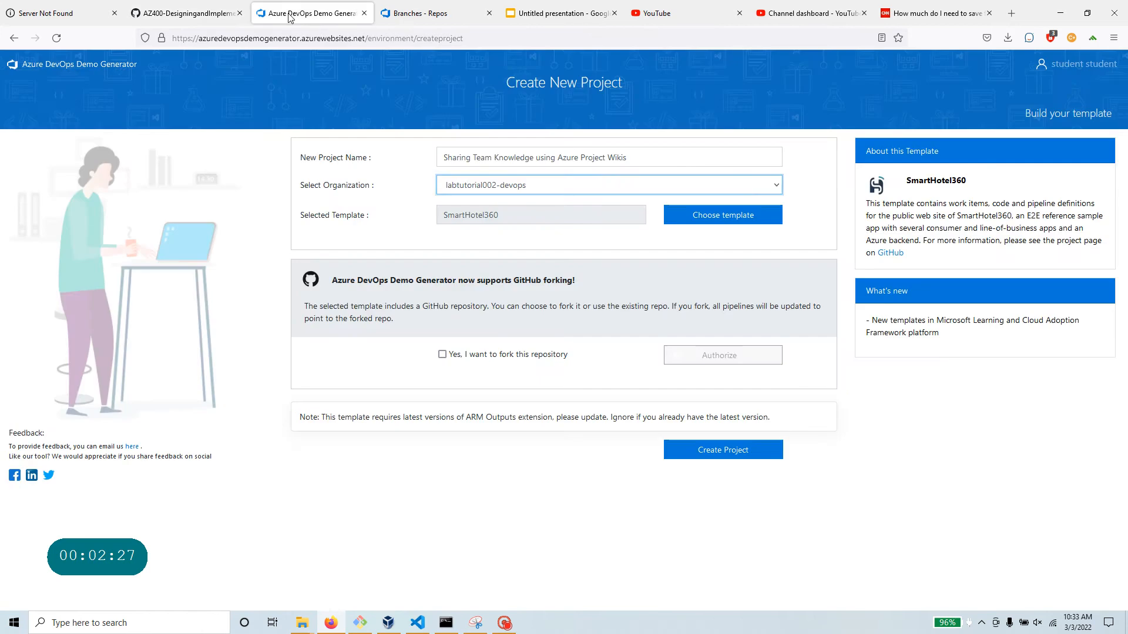
{"action": "left_click", "coordinate": [708, 218]}
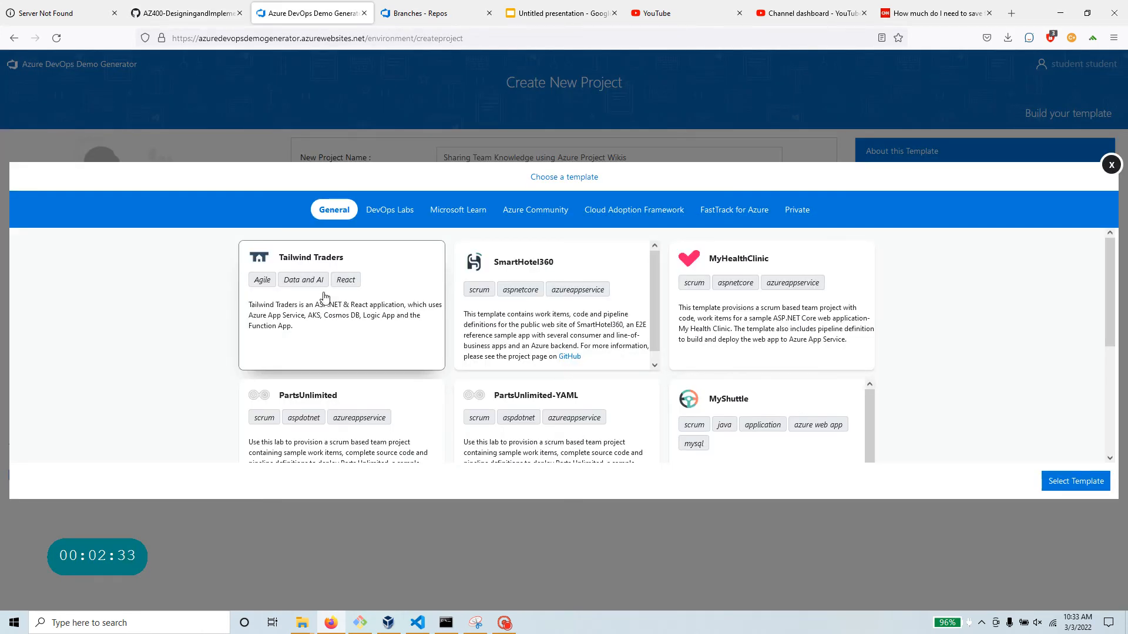
{"action": "left_click", "coordinate": [1078, 483]}
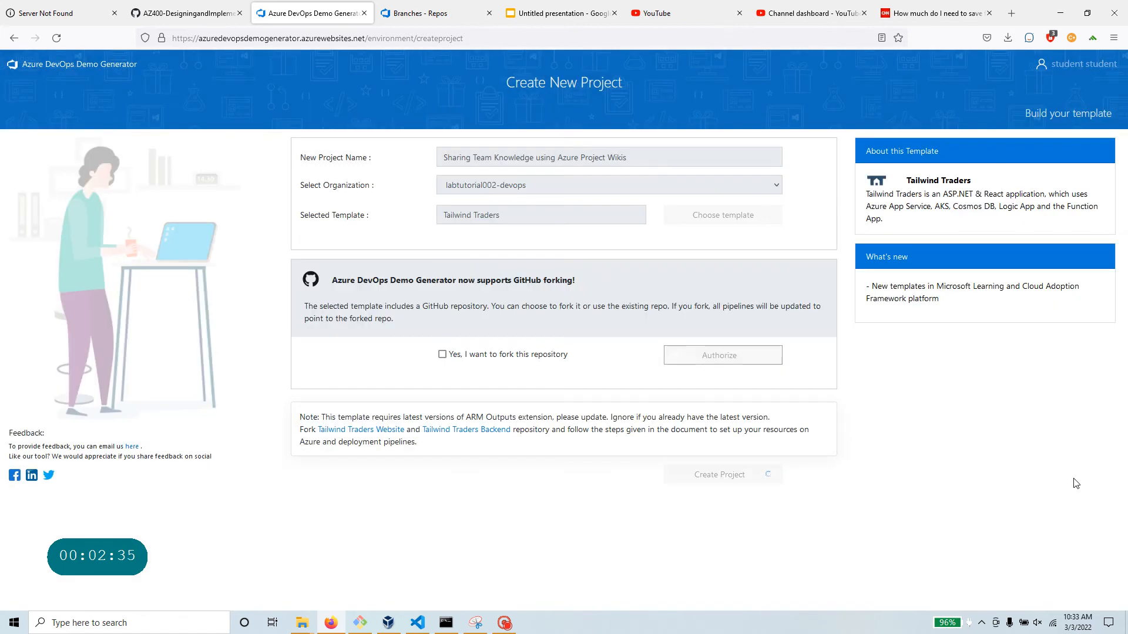
{"action": "left_click_drag", "start_coordinate": [503, 215], "coordinate": [441, 214]}
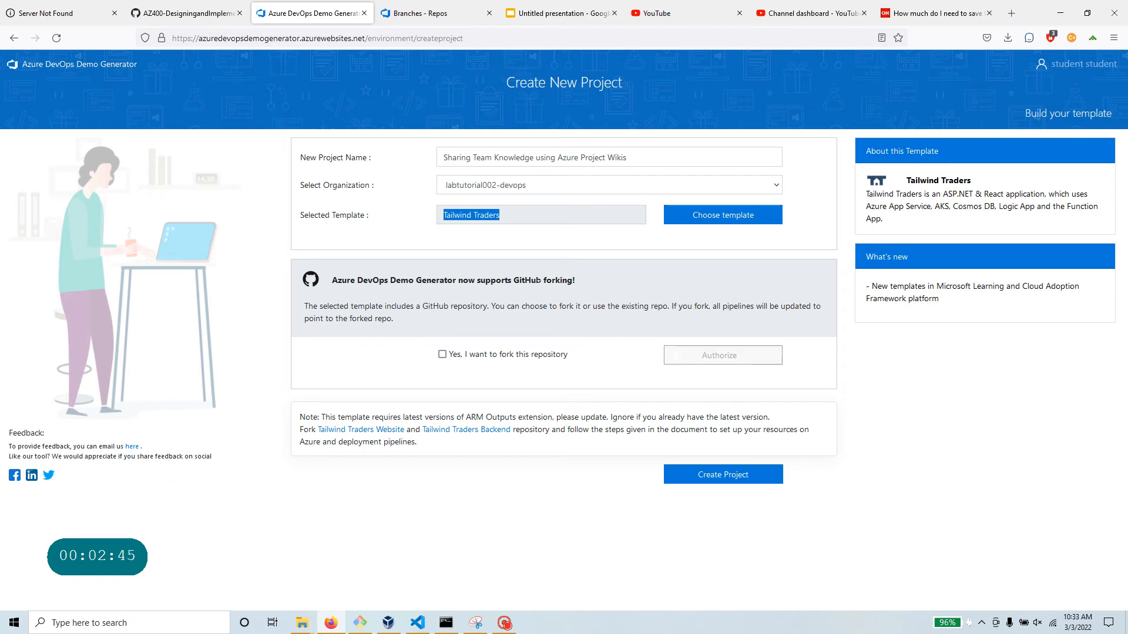
Leave the GitHub fork option off, check the lab instructions, and create the Sharing Team Knowledge using Azure Project Wikis project.
{"action": "left_click", "coordinate": [443, 355]}
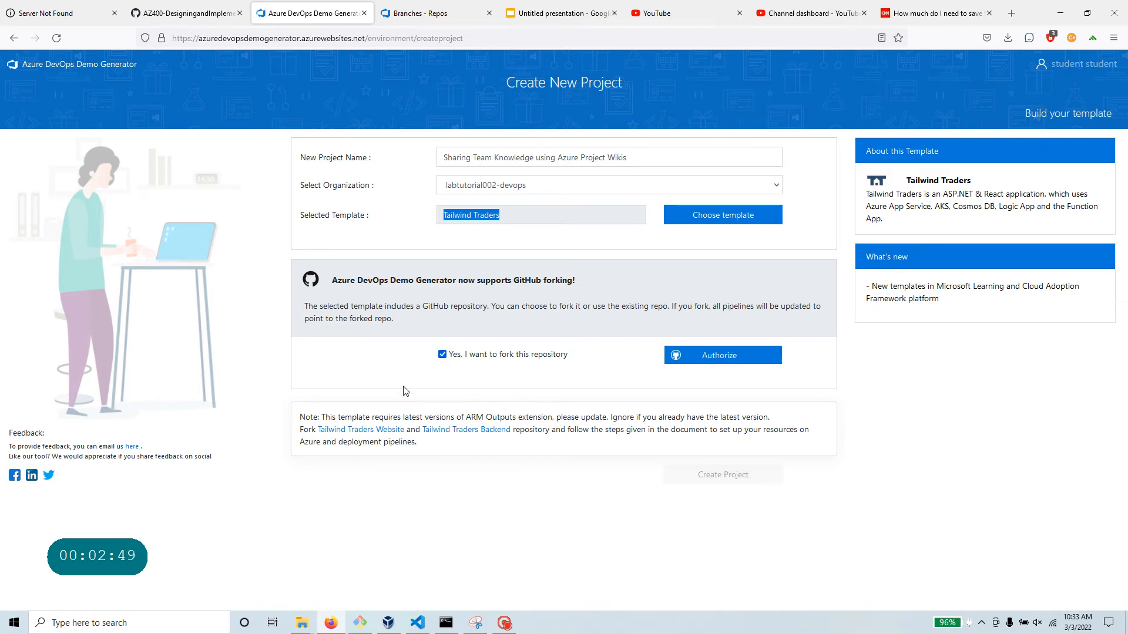
{"action": "left_click", "coordinate": [442, 354]}
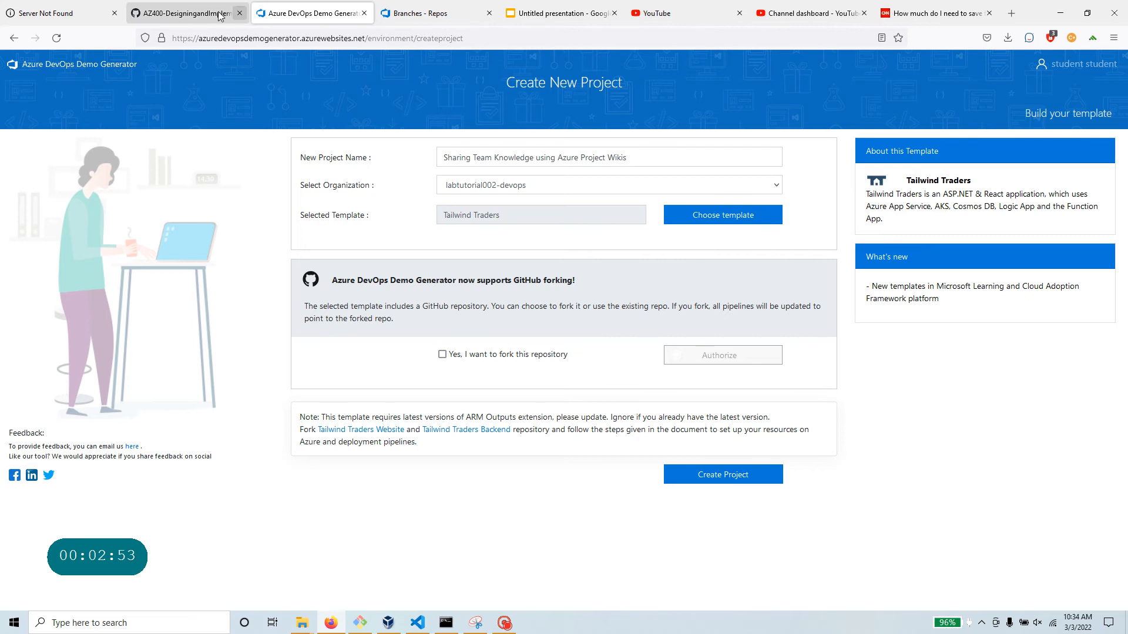
{"action": "left_click", "coordinate": [182, 13]}
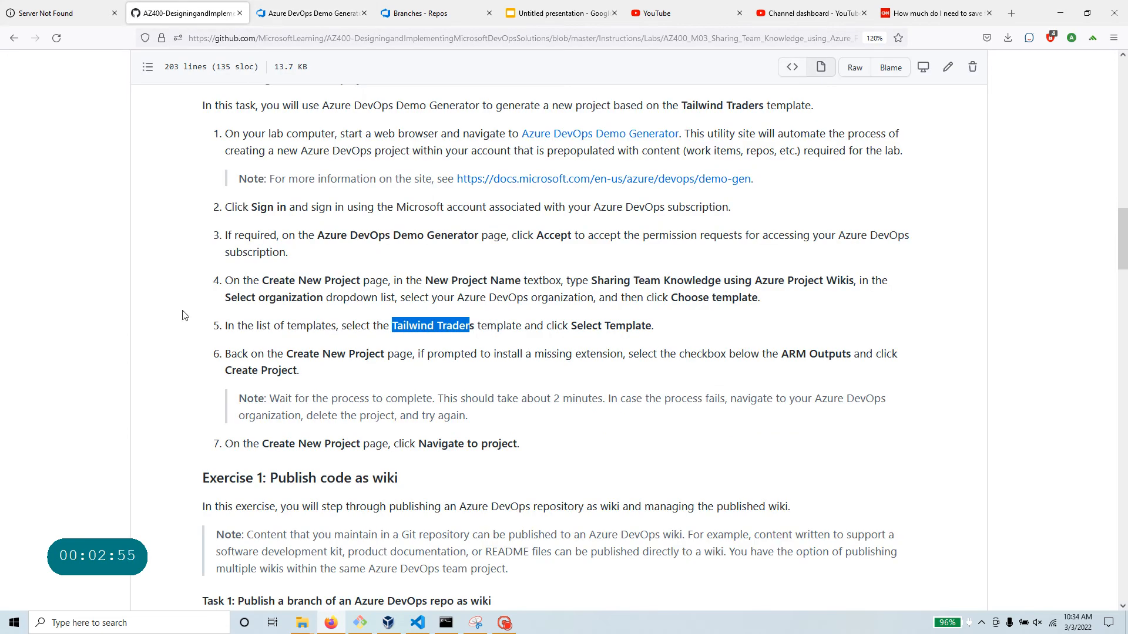
{"action": "left_click", "coordinate": [305, 13]}
{"action": "left_click", "coordinate": [720, 486]}
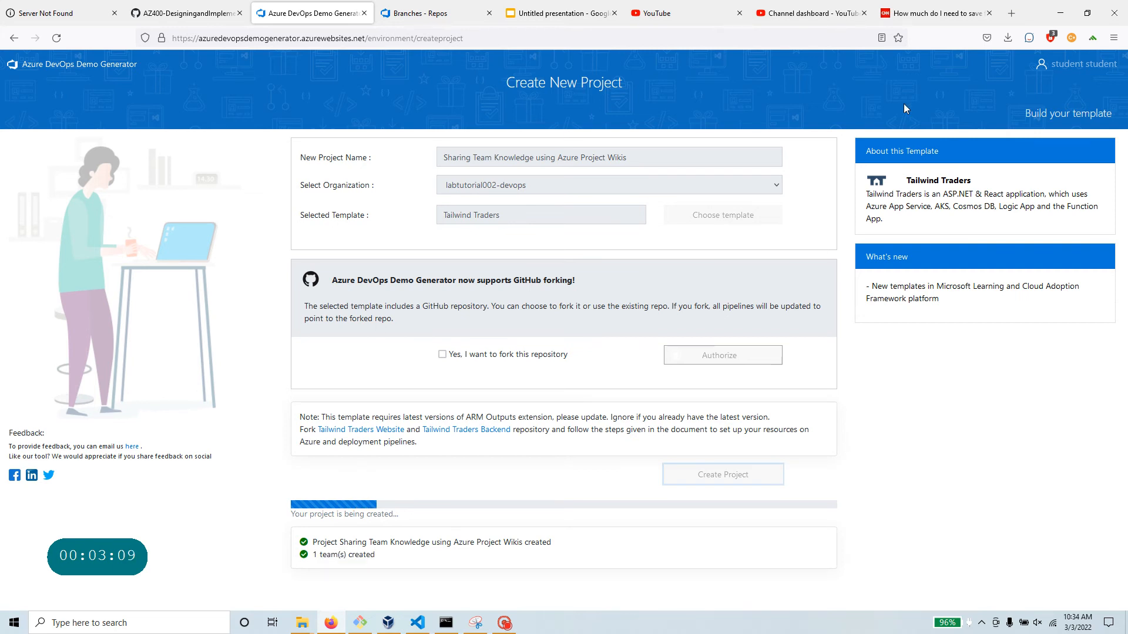
{"action": "left_click", "coordinate": [504, 623]}
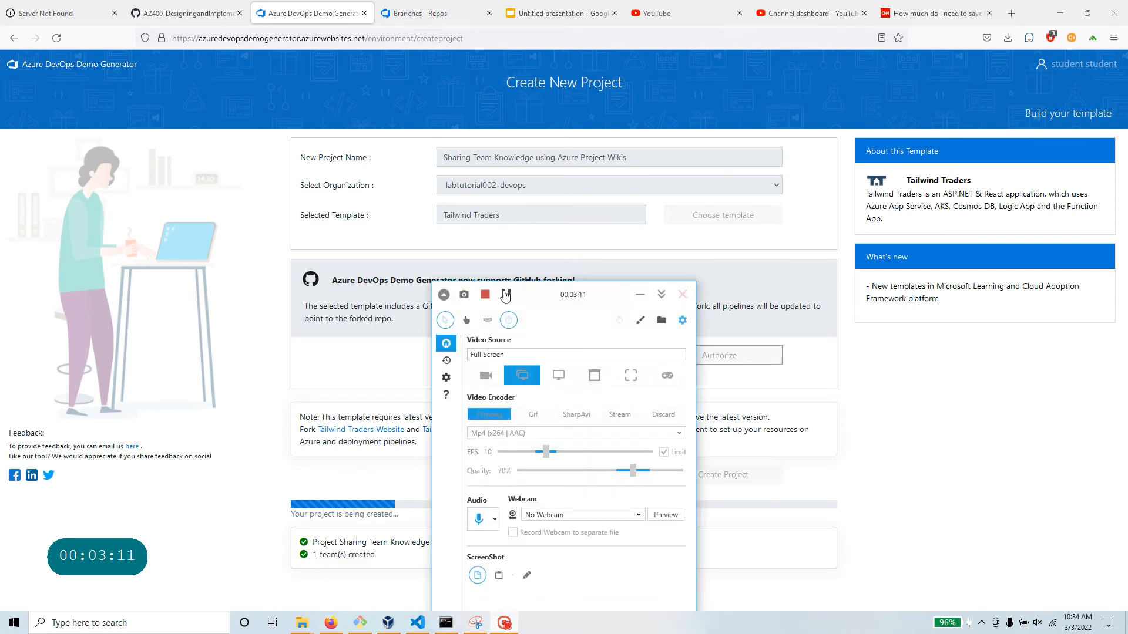
{"action": "left_click", "coordinate": [506, 298]}
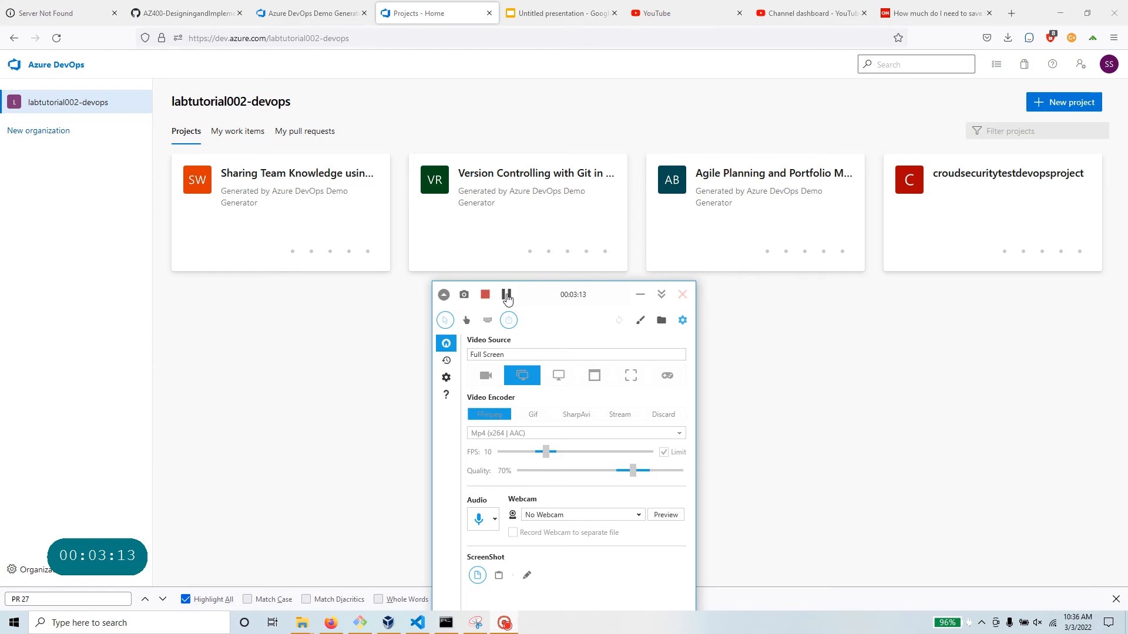
{"action": "left_click", "coordinate": [640, 294]}
Open the Sharing Team Knowledge using Azure Project Wikis project from the labtutorial002-devops organization in Azure DevOps.
{"action": "left_click", "coordinate": [57, 66]}
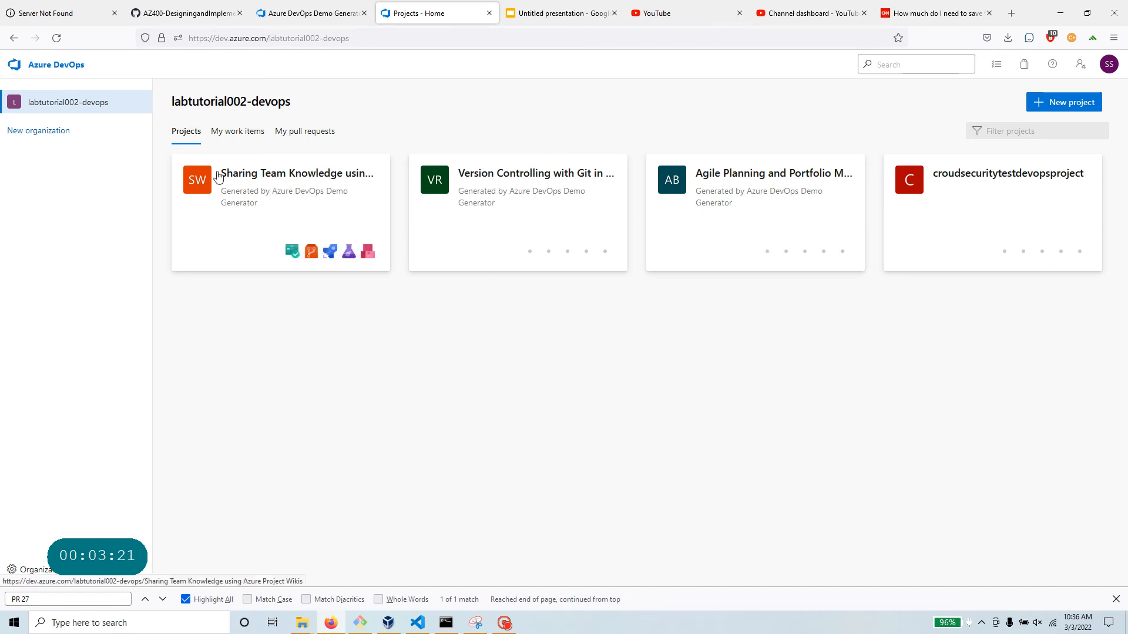
{"action": "left_click", "coordinate": [324, 177]}
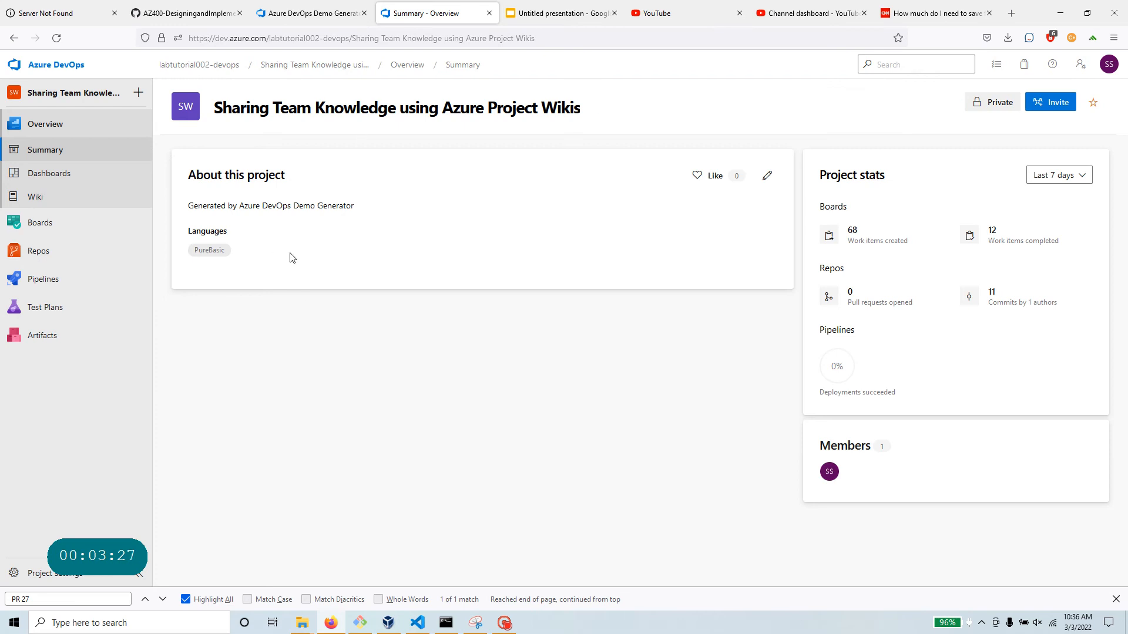
Read step 1 of Exercise 1, Task 1 in the lab instructions, on publishing a branch of a repo as wiki.
{"action": "left_click", "coordinate": [179, 12]}
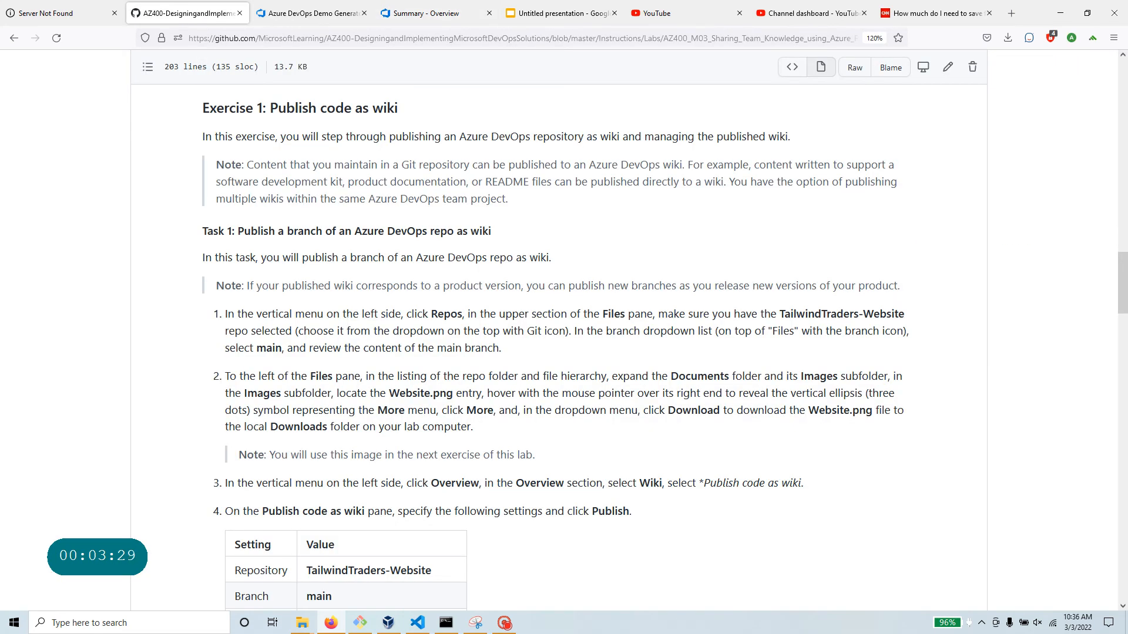
{"action": "left_click_drag", "start_coordinate": [498, 235], "coordinate": [198, 235]}
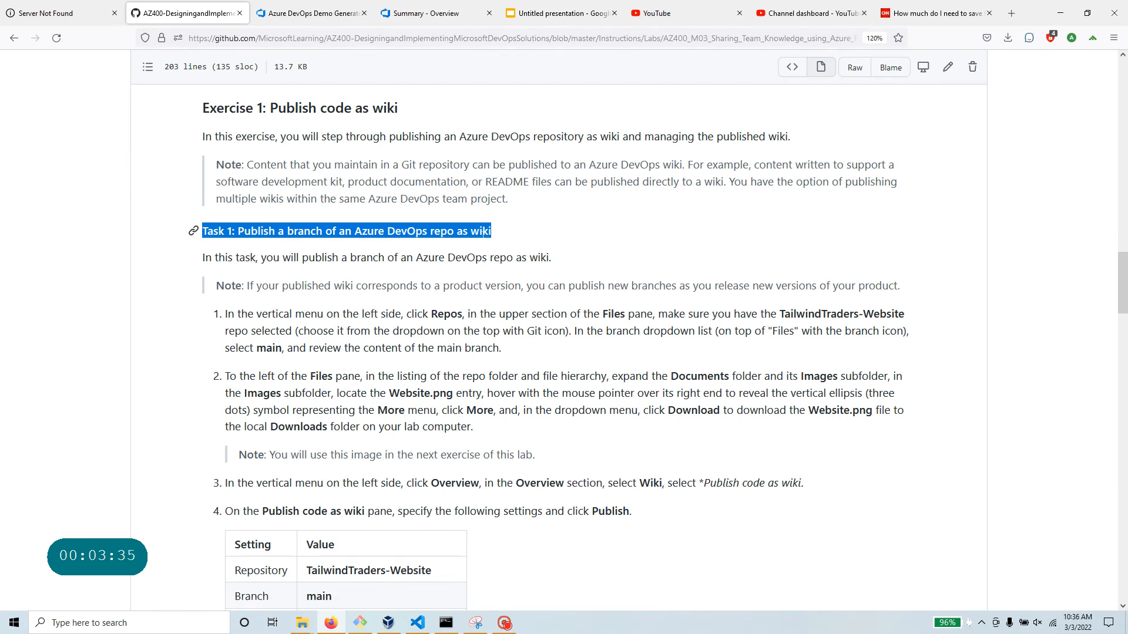
{"action": "scroll", "coordinate": [509, 237], "scroll_direction": "down", "scroll_amount": 4}
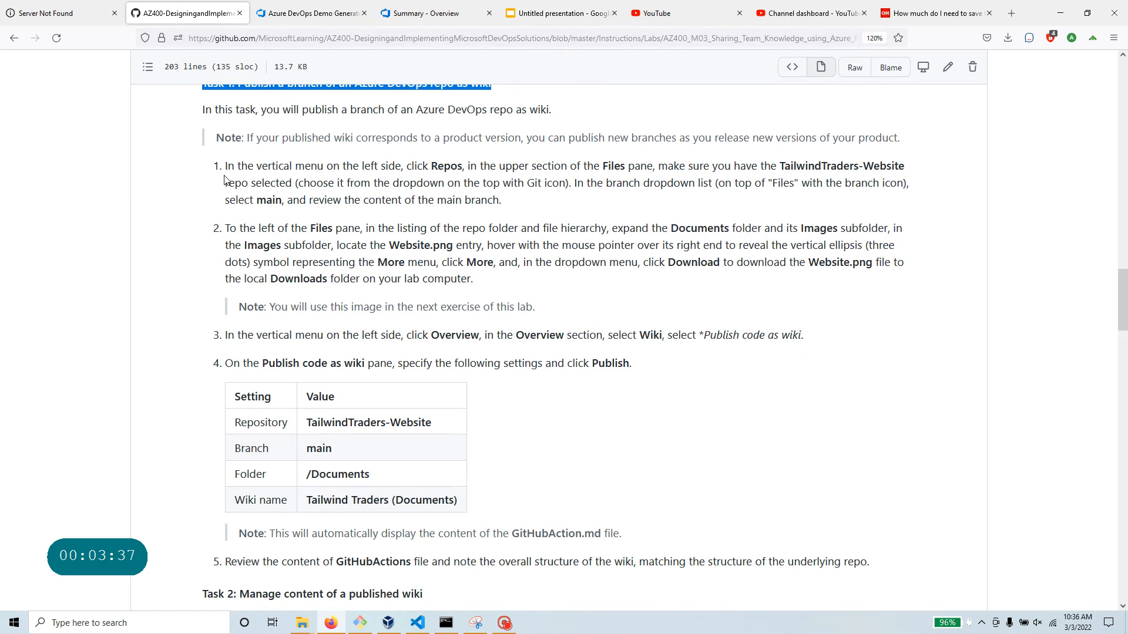
{"action": "left_click_drag", "start_coordinate": [225, 166], "coordinate": [435, 168]}
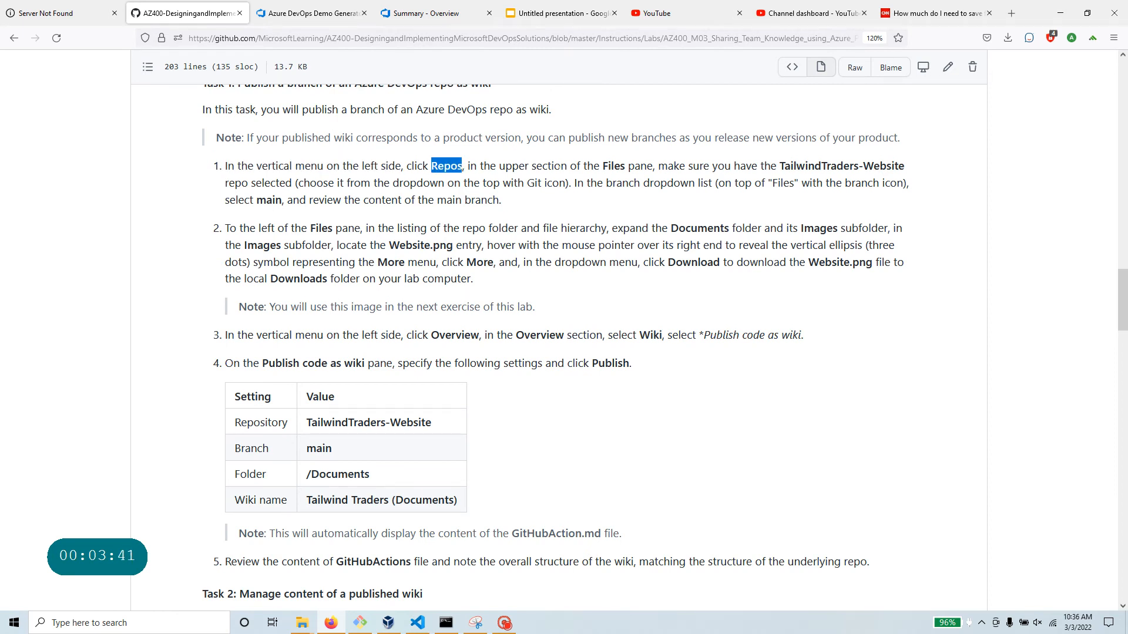
{"action": "left_click_drag", "start_coordinate": [600, 167], "coordinate": [655, 167]}
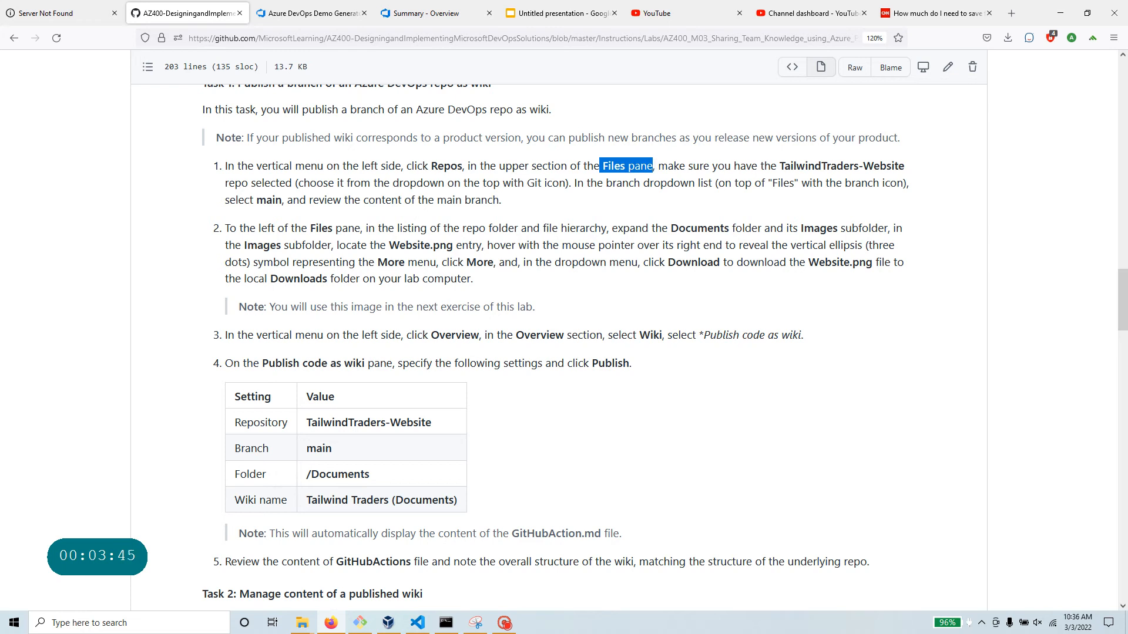
{"action": "left_click_drag", "start_coordinate": [780, 166], "coordinate": [298, 183]}
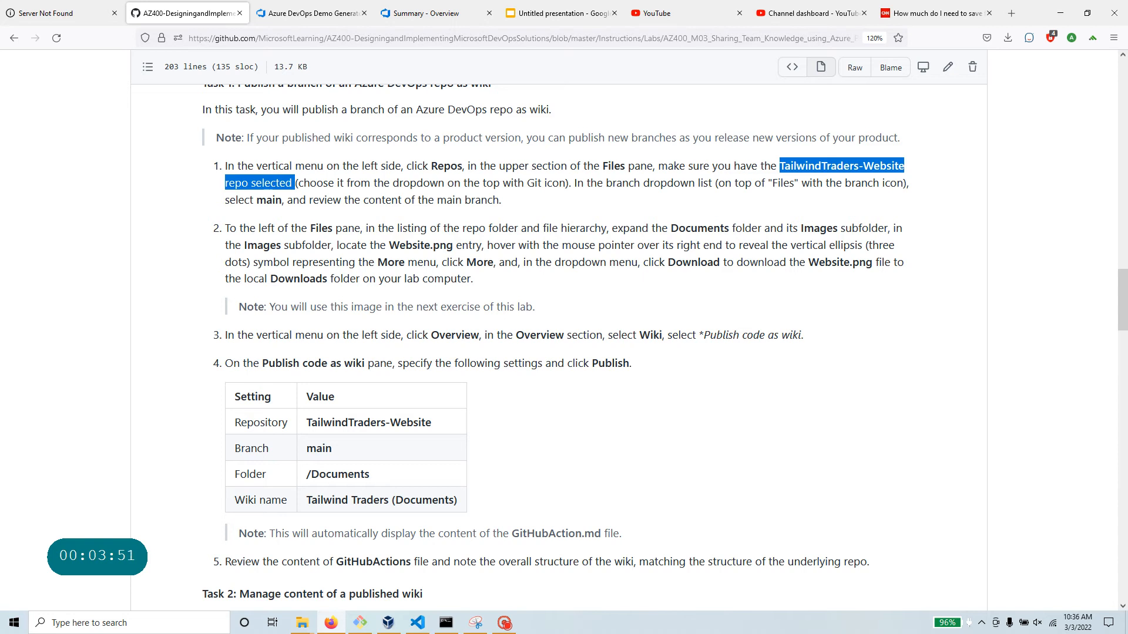
Return to the Azure DevOps project and open its Repos files, checking which repository is selected.
{"action": "left_click", "coordinate": [315, 11]}
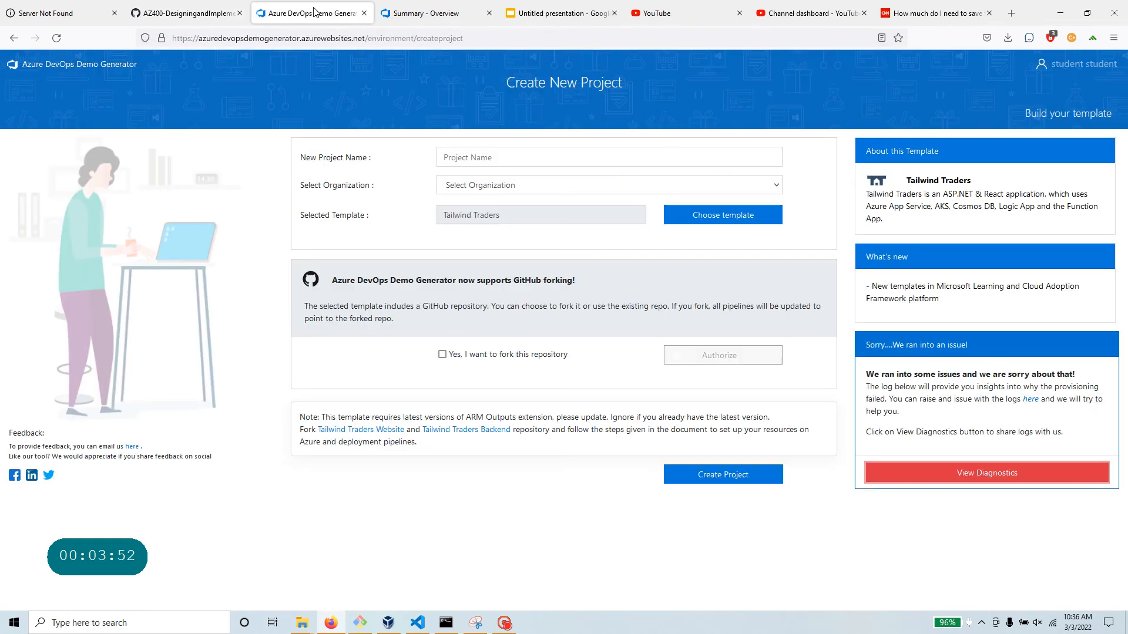
{"action": "left_click", "coordinate": [185, 13]}
{"action": "left_click", "coordinate": [420, 13]}
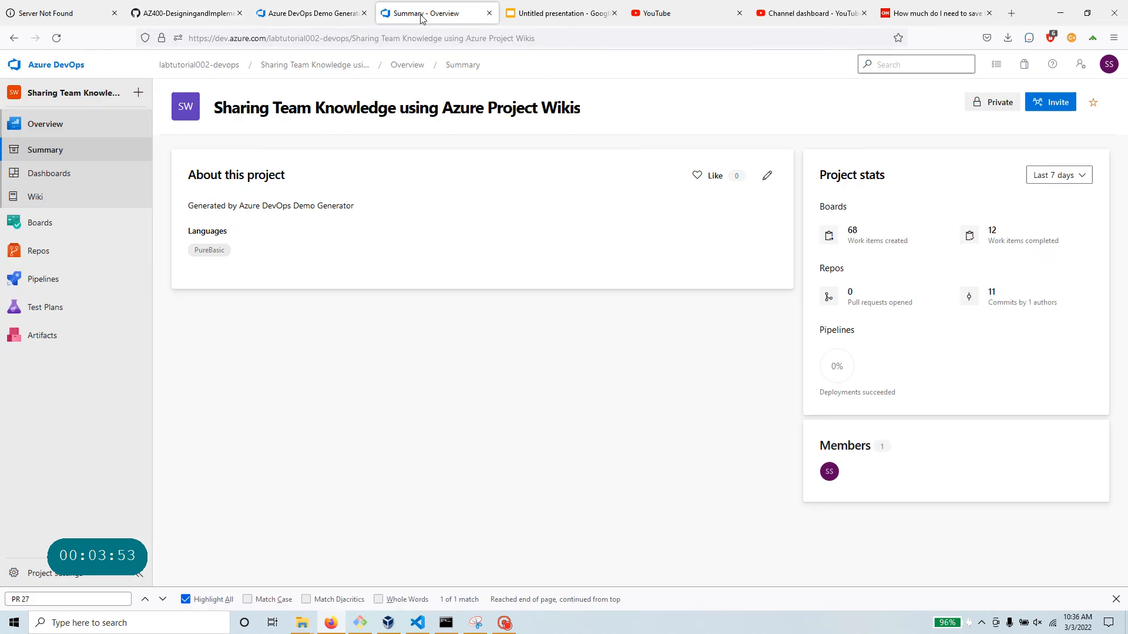
{"action": "left_click", "coordinate": [41, 251]}
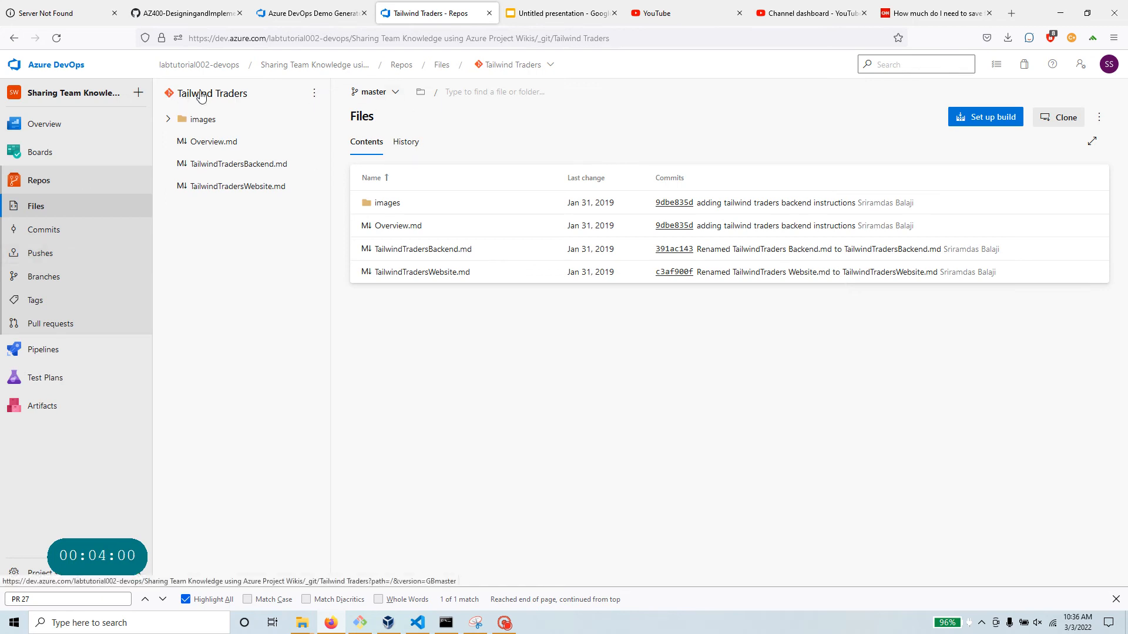
{"action": "left_click_drag", "start_coordinate": [247, 94], "coordinate": [179, 94]}
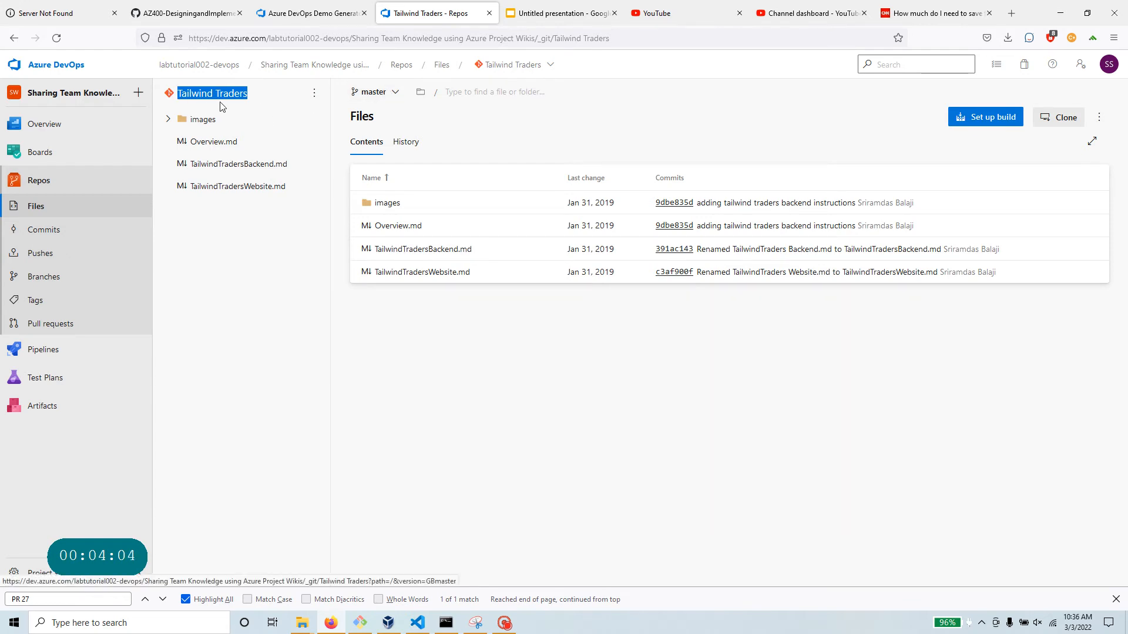
Confirm the required repository name in the lab instructions and switch the Repos files view to the TailwindTraders-Website repository.
{"action": "left_click", "coordinate": [546, 69]}
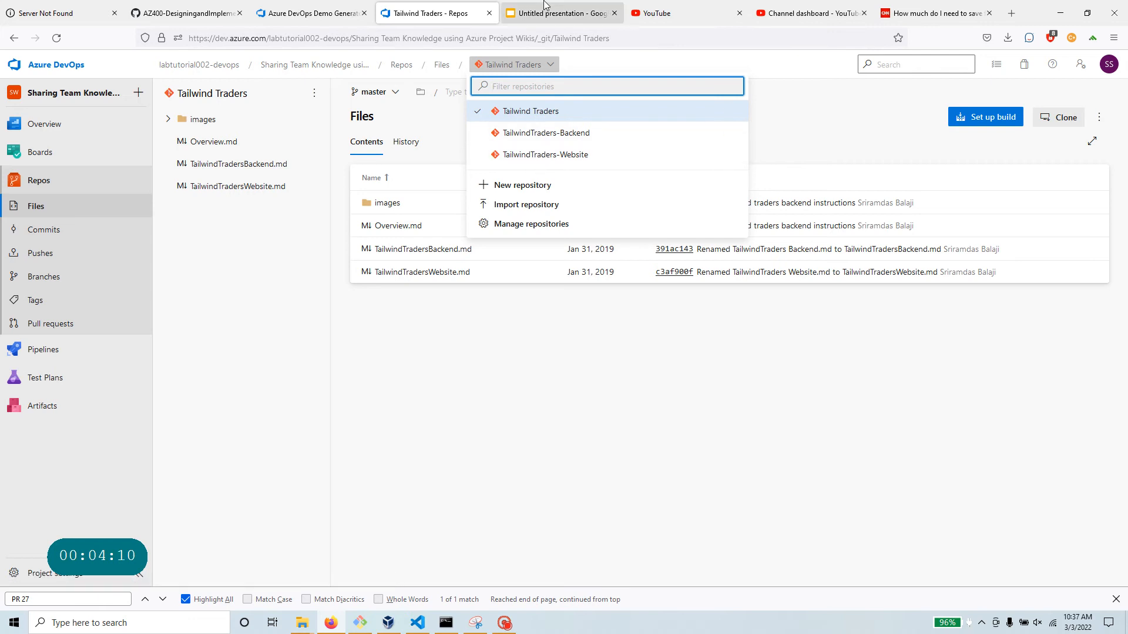
{"action": "left_click", "coordinate": [201, 14]}
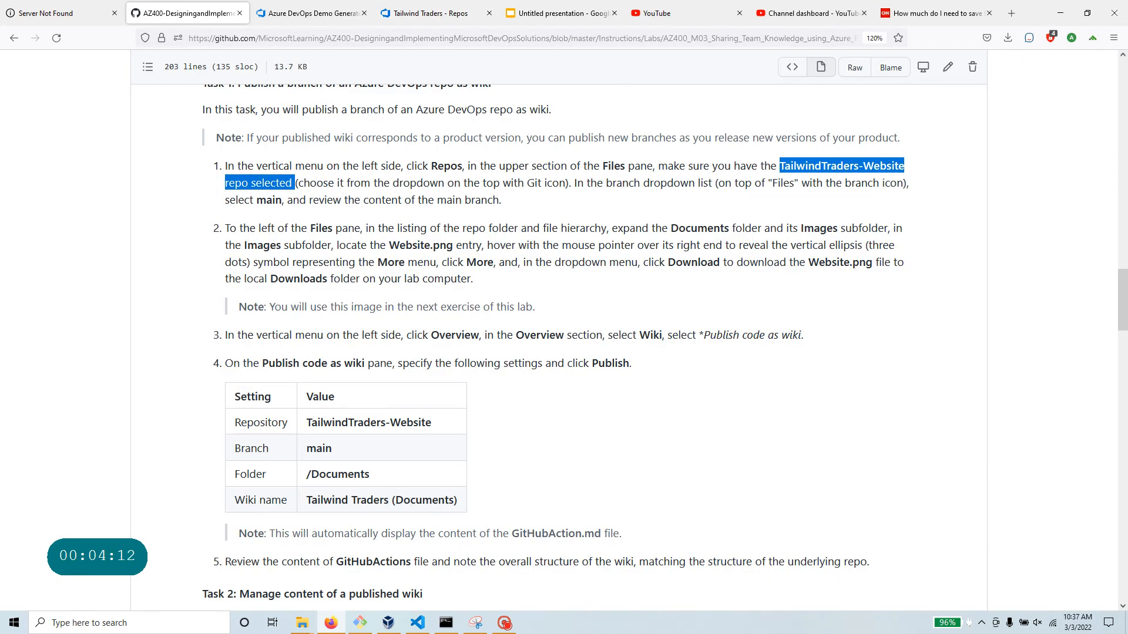
{"action": "left_click", "coordinate": [786, 167]}
{"action": "left_click_drag", "start_coordinate": [790, 166], "coordinate": [898, 167]}
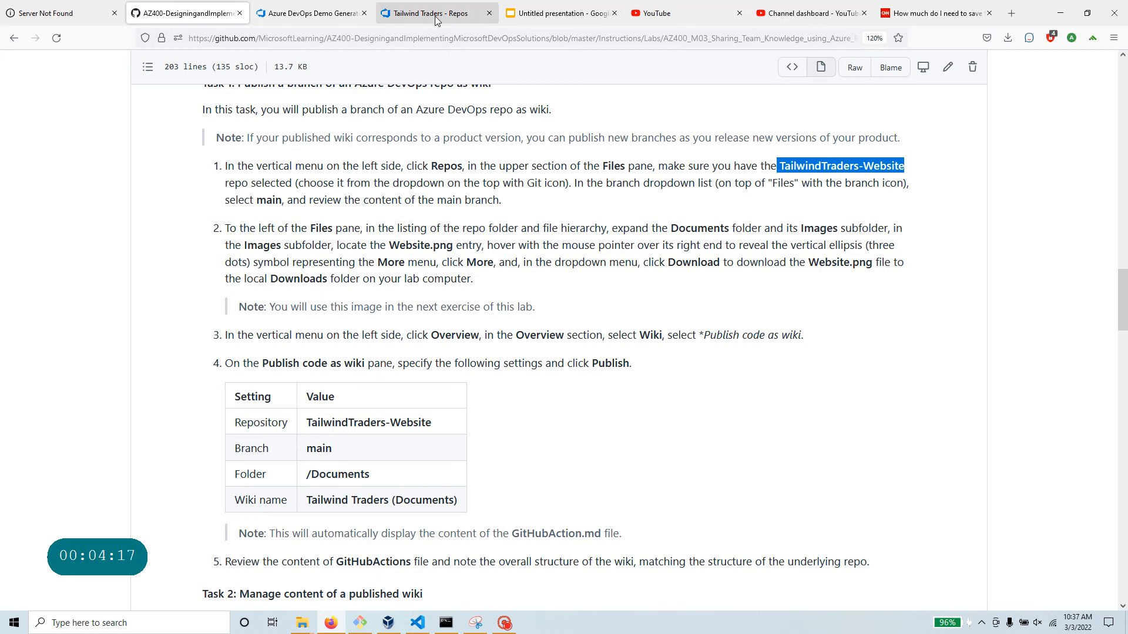
{"action": "left_click", "coordinate": [305, 16]}
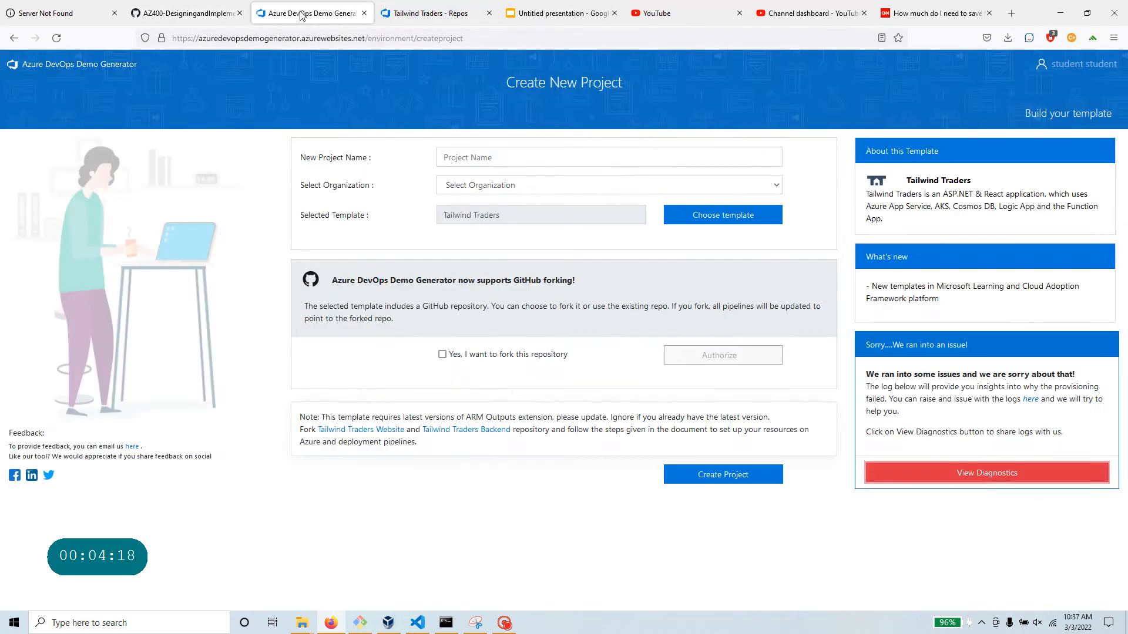
{"action": "left_click", "coordinate": [429, 20]}
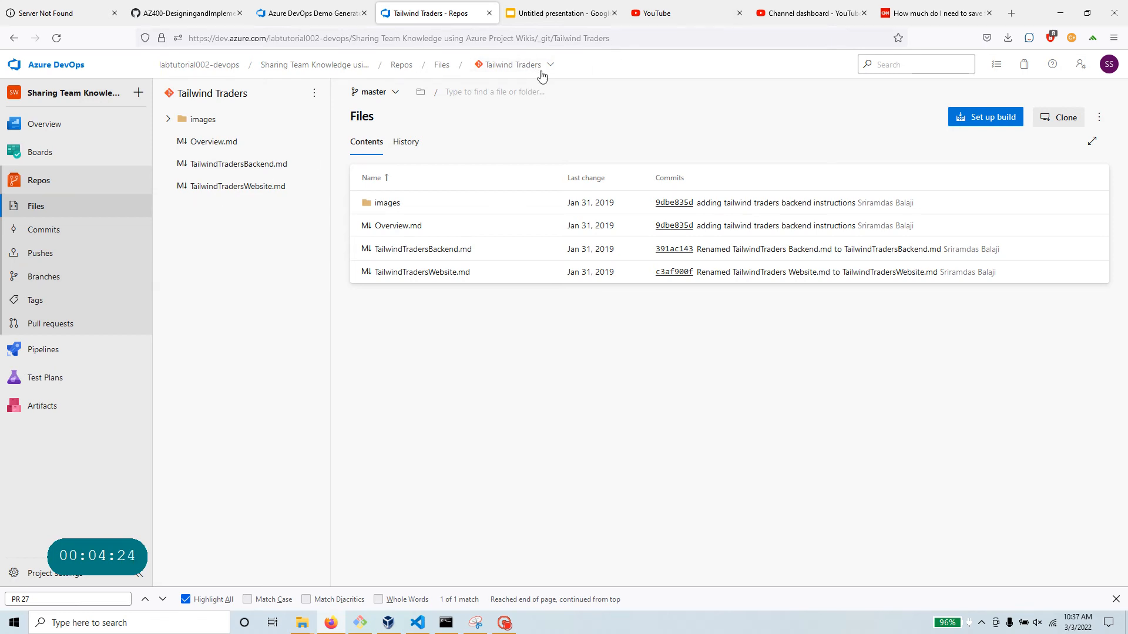
{"action": "left_click", "coordinate": [544, 66]}
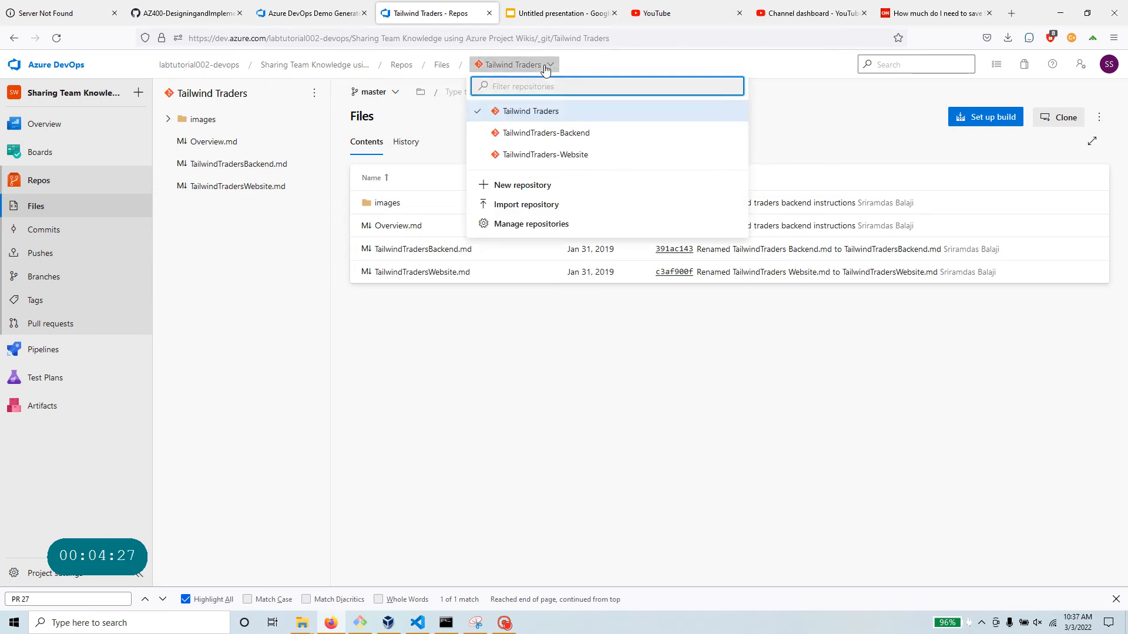
{"action": "left_click", "coordinate": [593, 156]}
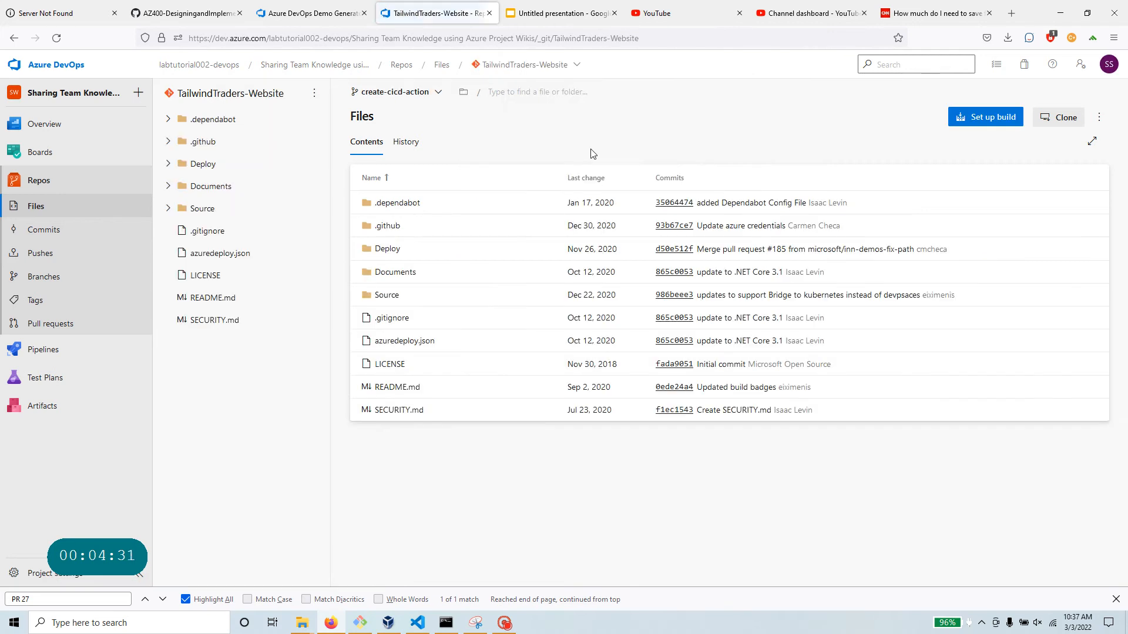
Look through the README content of the TailwindTraders-Website repository below its file list.
{"action": "scroll", "coordinate": [609, 322], "scroll_direction": "down", "scroll_amount": 5}
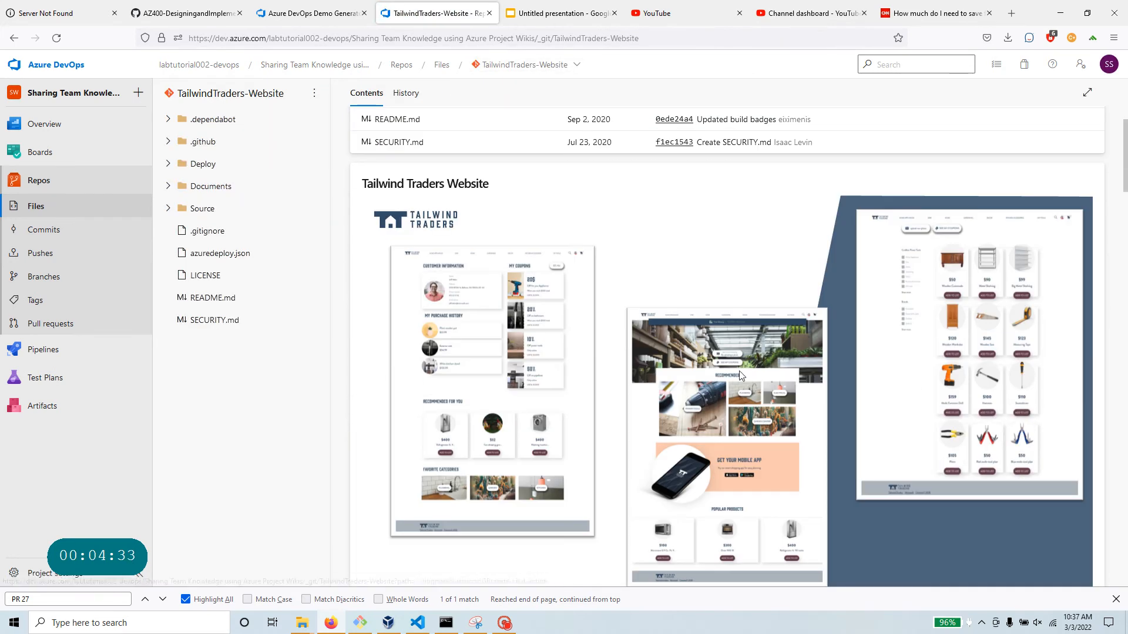
{"action": "scroll", "coordinate": [657, 486], "scroll_direction": "down", "scroll_amount": 7}
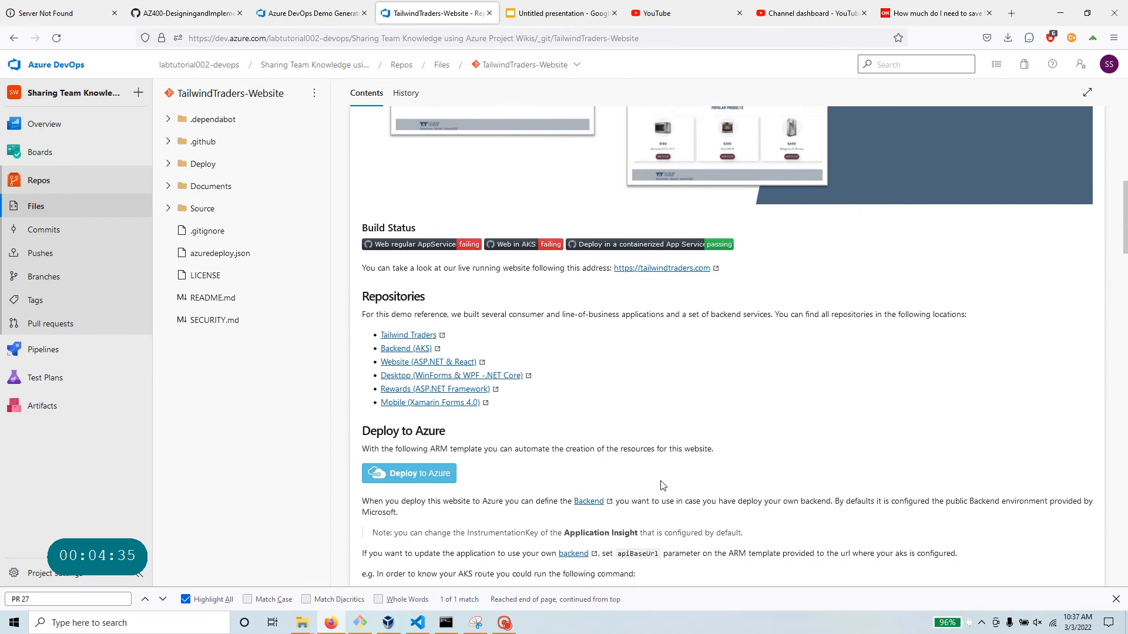
{"action": "scroll", "coordinate": [661, 485], "scroll_direction": "down", "scroll_amount": 5}
{"action": "scroll", "coordinate": [649, 473], "scroll_direction": "up", "scroll_amount": 9}
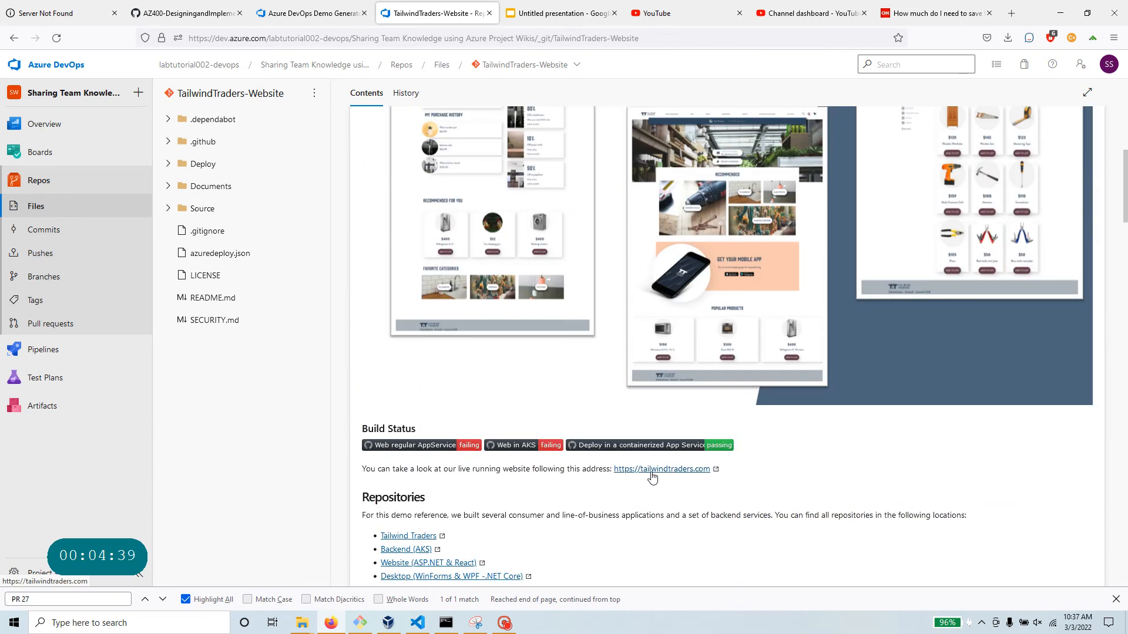
{"action": "scroll", "coordinate": [434, 497], "scroll_direction": "up", "scroll_amount": 10}
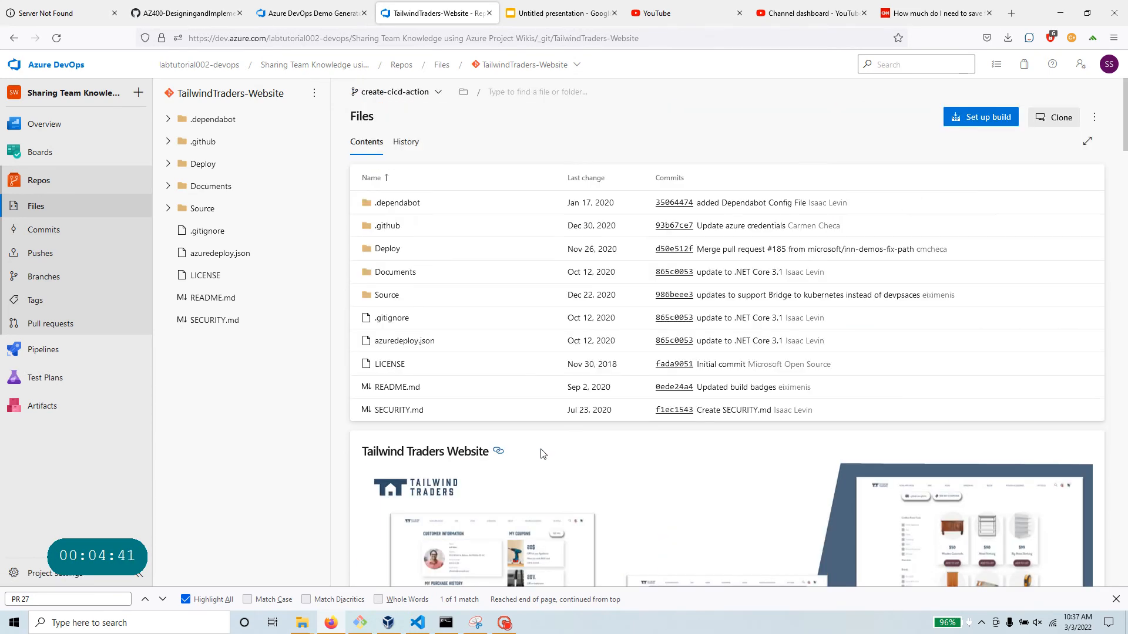
Close the Azure DevOps Demo Generator page and check the branch selection instruction in step 1 of the lab task.
{"action": "left_click", "coordinate": [310, 14]}
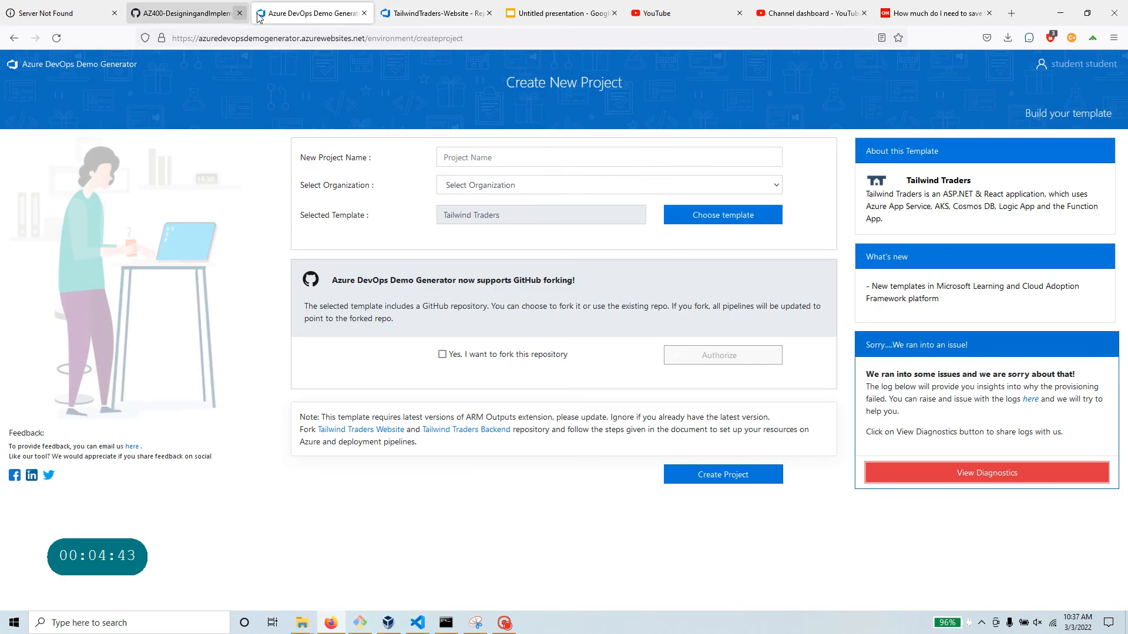
{"action": "left_click", "coordinate": [364, 13]}
{"action": "left_click", "coordinate": [200, 13]}
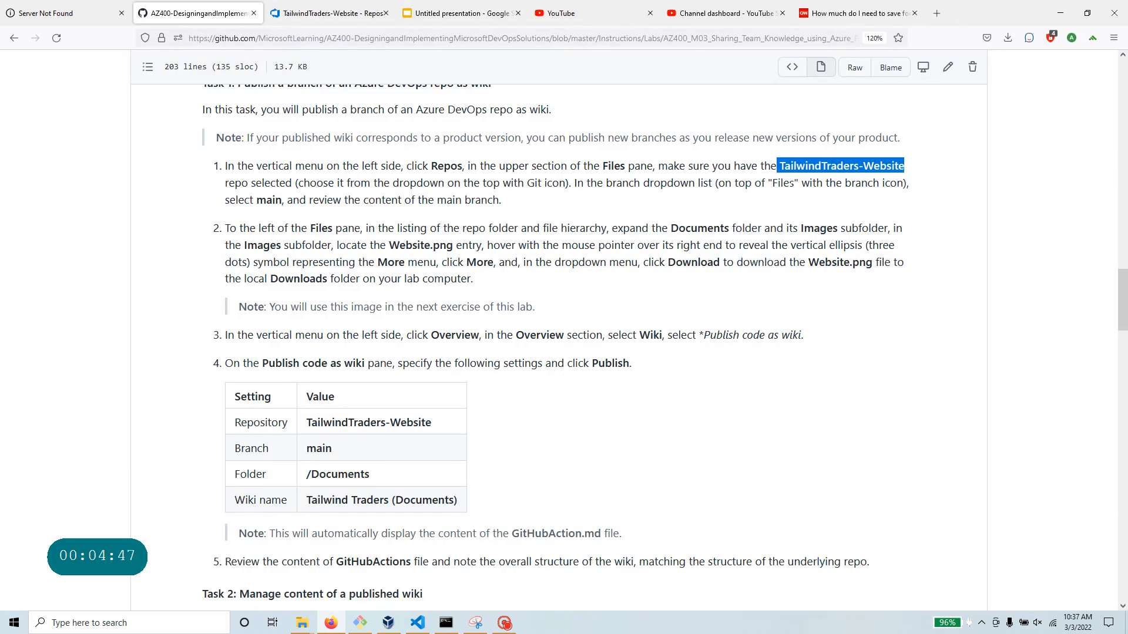
{"action": "left_click_drag", "start_coordinate": [576, 183], "coordinate": [884, 198]}
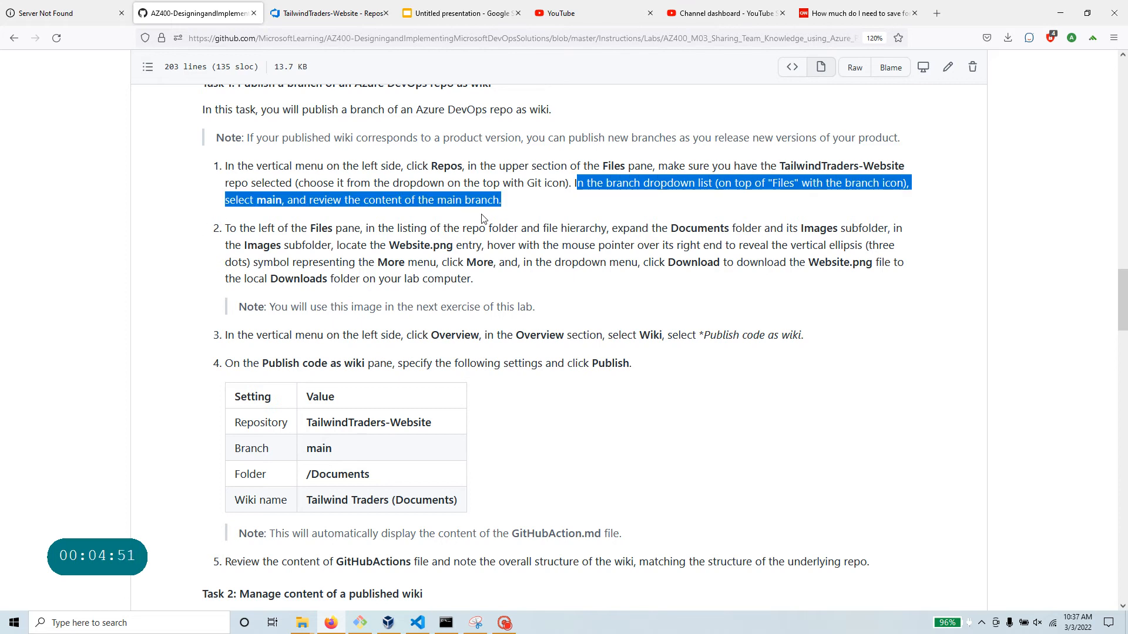
Switch the TailwindTraders-Website Repos files view from its default branch to the main branch.
{"action": "left_click", "coordinate": [316, 16]}
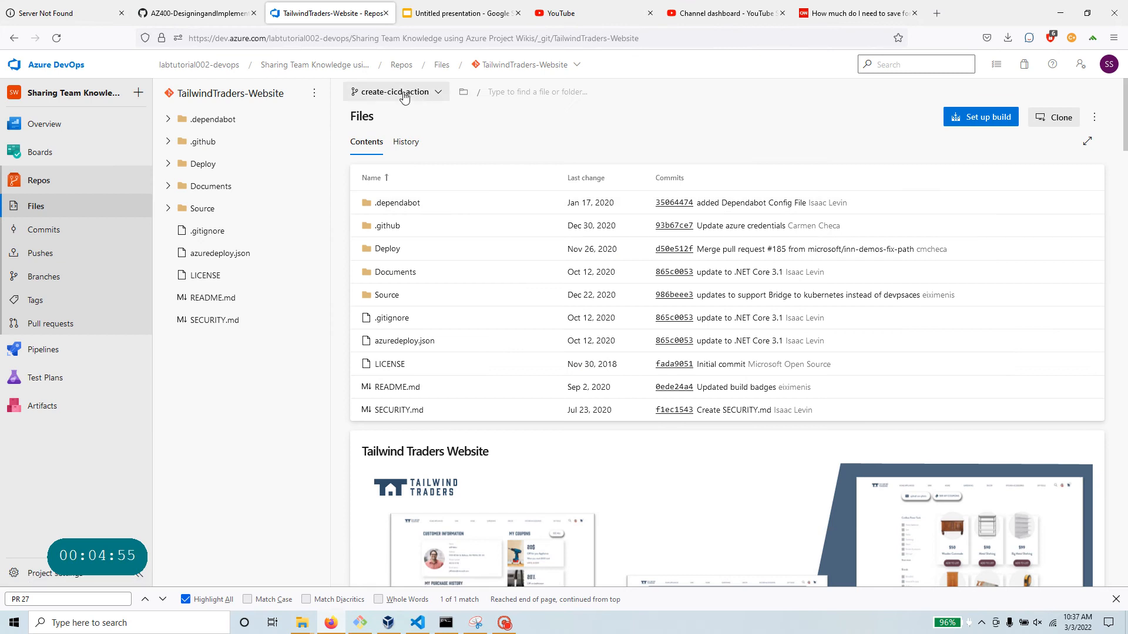
{"action": "left_click", "coordinate": [438, 94]}
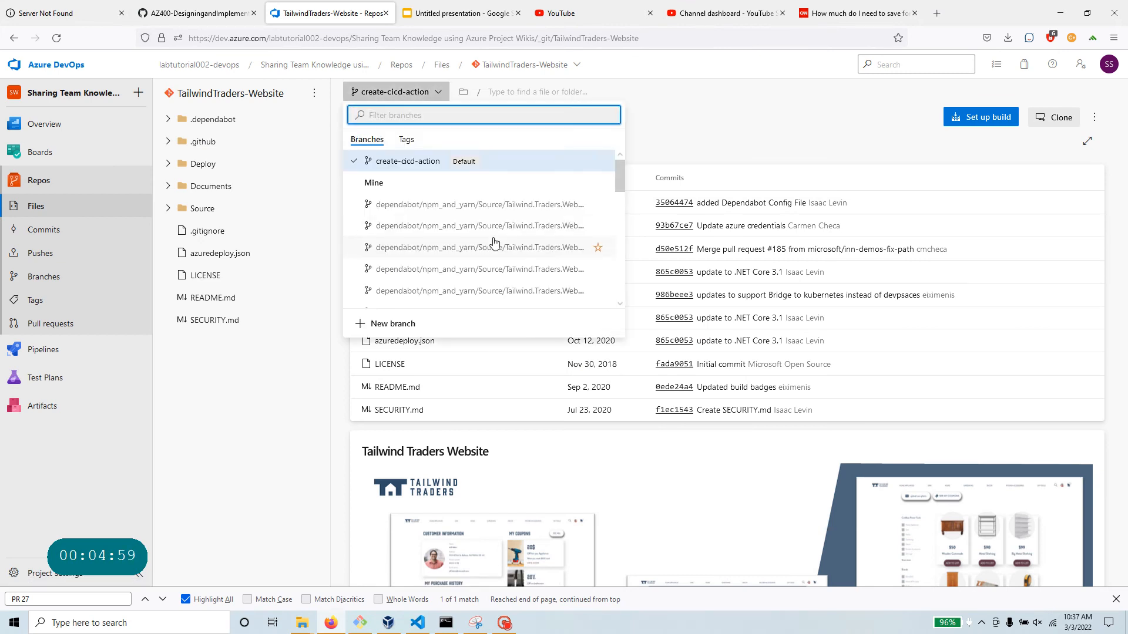
{"action": "scroll", "coordinate": [494, 243], "scroll_direction": "down", "scroll_amount": 5}
{"action": "scroll", "coordinate": [494, 243], "scroll_direction": "down", "scroll_amount": 3}
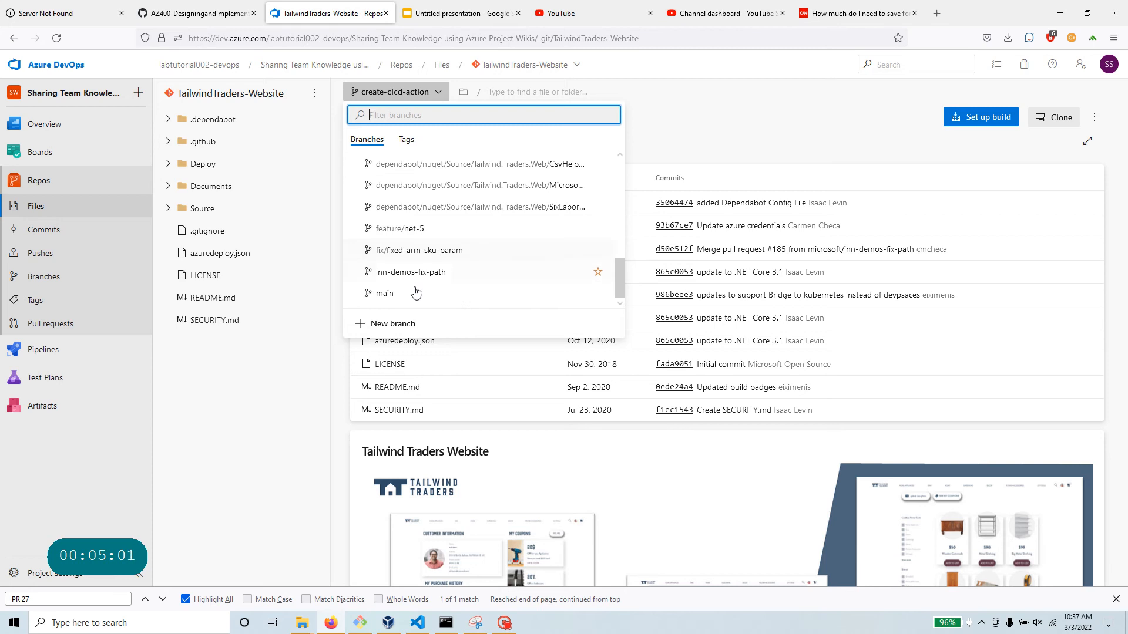
{"action": "left_click", "coordinate": [386, 294]}
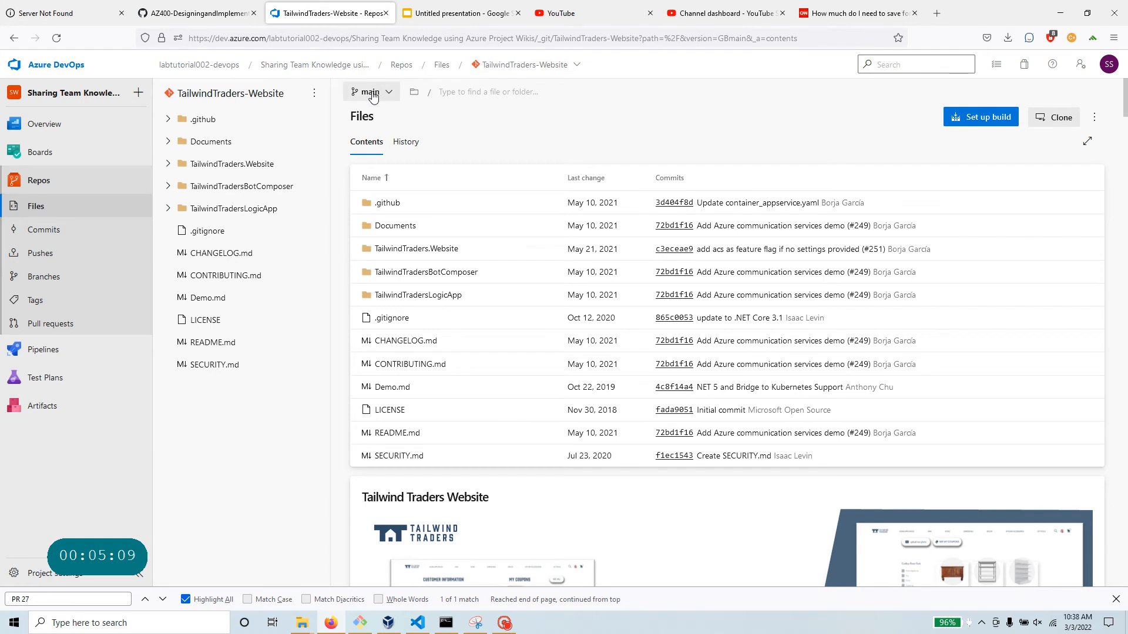
Recheck the repository and branch in step 1 of the lab instructions and read step 2 about locating Website.png.
{"action": "left_click", "coordinate": [205, 14]}
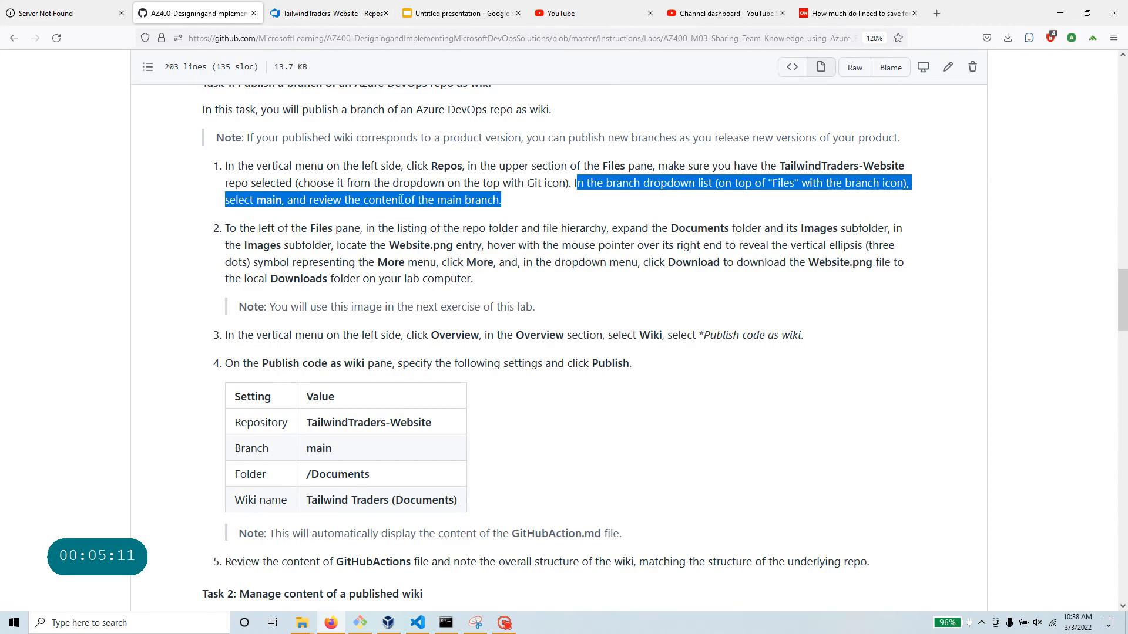
{"action": "left_click", "coordinate": [628, 203]}
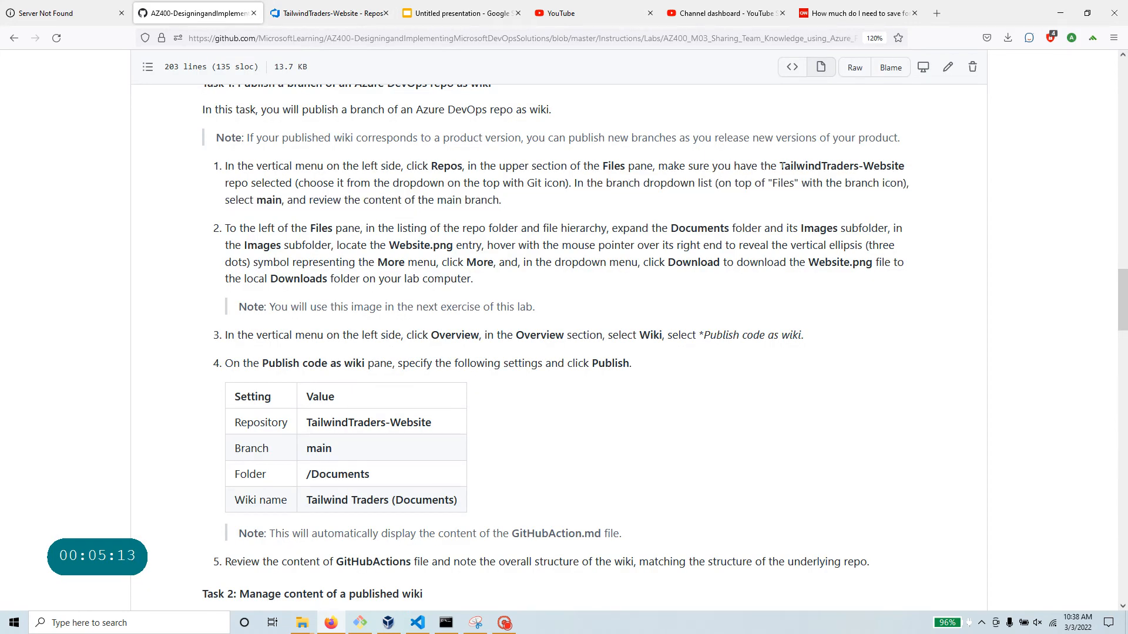
{"action": "left_click_drag", "start_coordinate": [780, 166], "coordinate": [911, 174]}
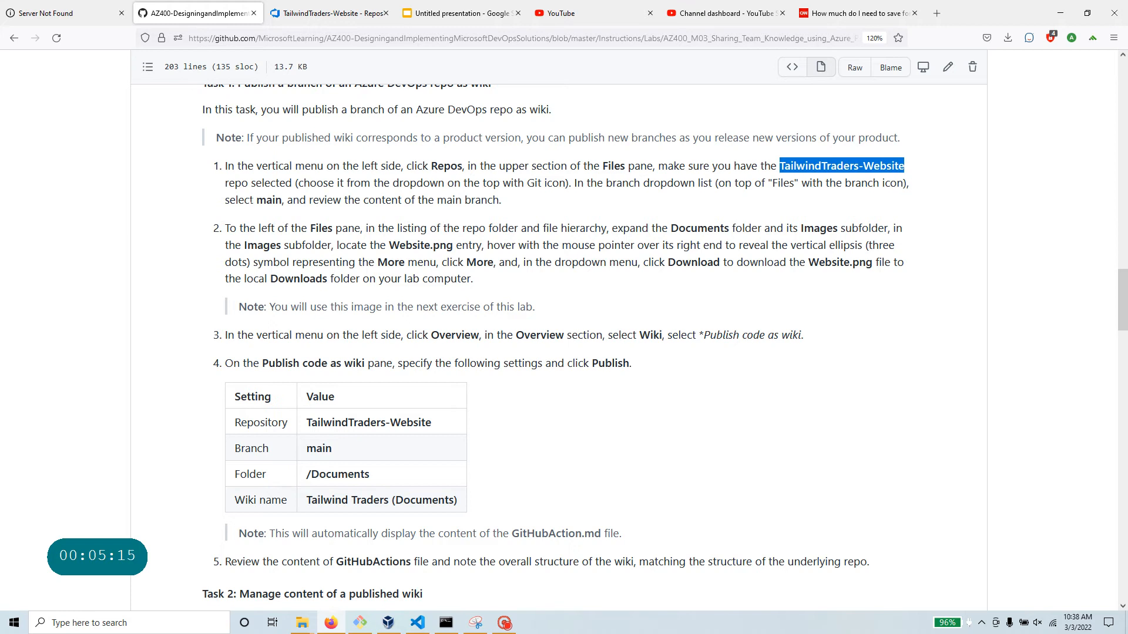
{"action": "left_click_drag", "start_coordinate": [249, 201], "coordinate": [272, 201]}
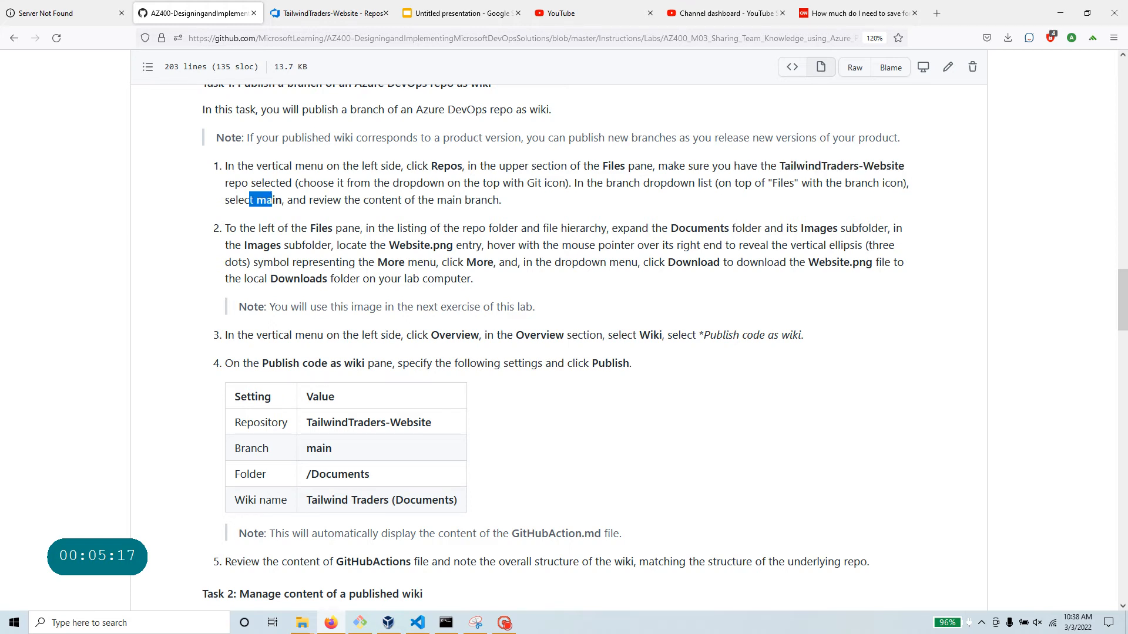
{"action": "scroll", "coordinate": [427, 259], "scroll_direction": "down", "scroll_amount": 5}
{"action": "scroll", "coordinate": [428, 258], "scroll_direction": "up", "scroll_amount": 2}
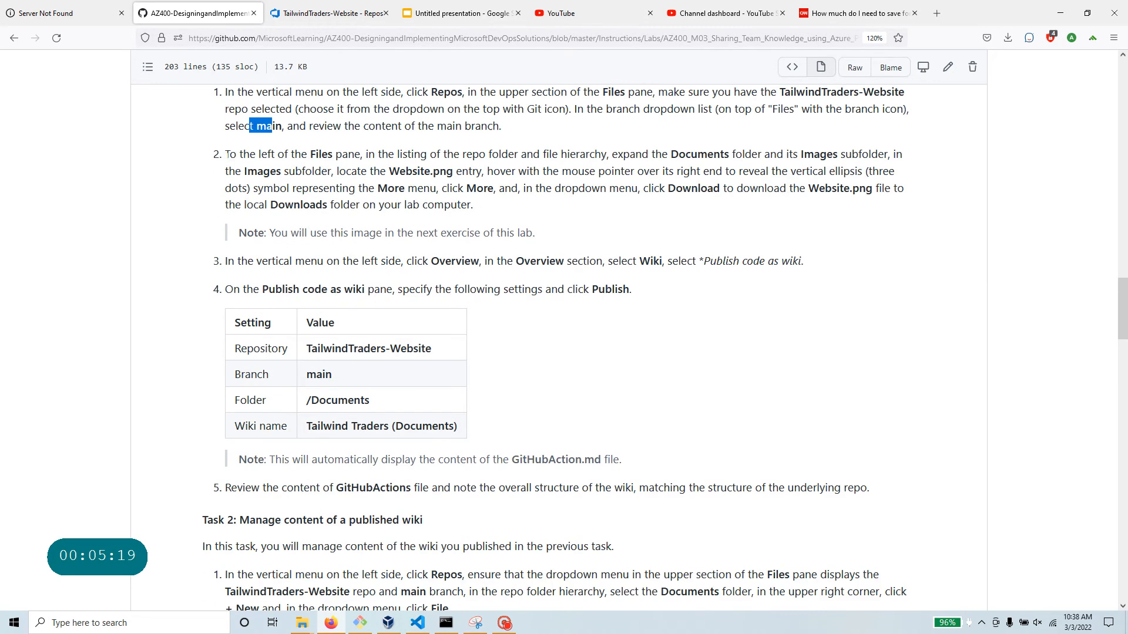
{"action": "left_click_drag", "start_coordinate": [312, 154], "coordinate": [352, 155]}
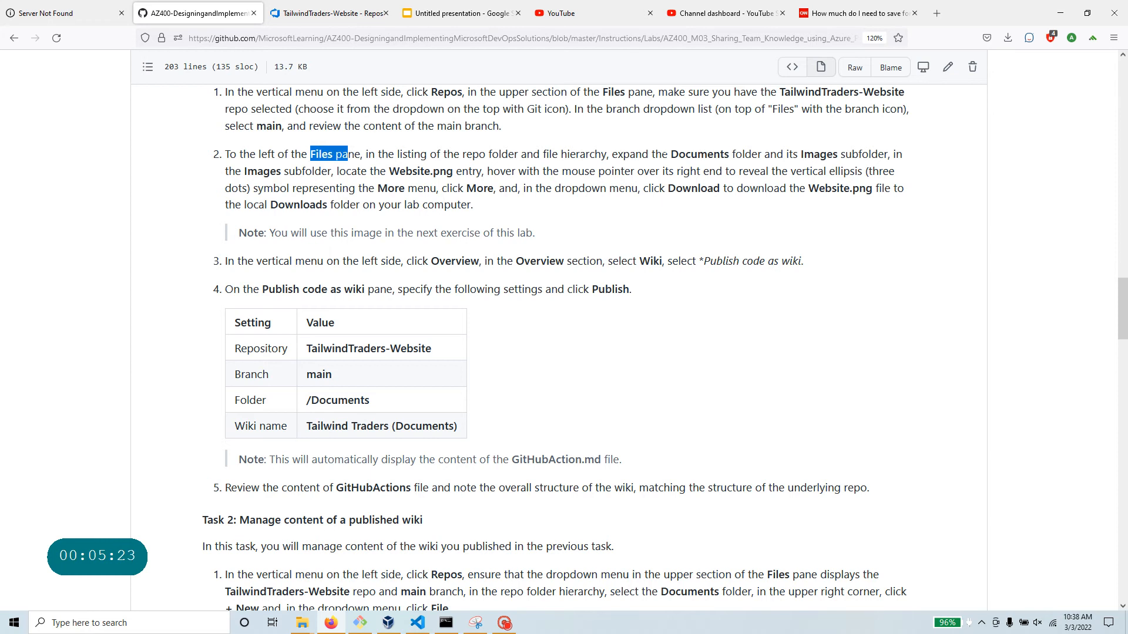
{"action": "left_click_drag", "start_coordinate": [671, 154], "coordinate": [482, 170]}
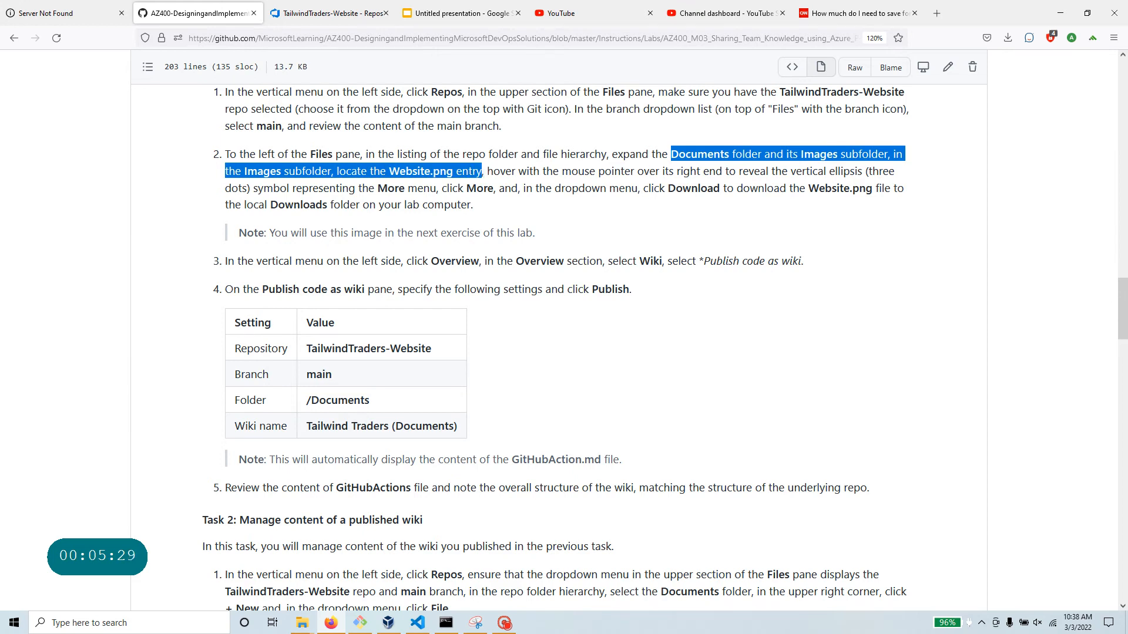
Expand the Documents folder and its Images subfolder, open Website.png, and recheck the download instruction in the lab page.
{"action": "left_click", "coordinate": [350, 16]}
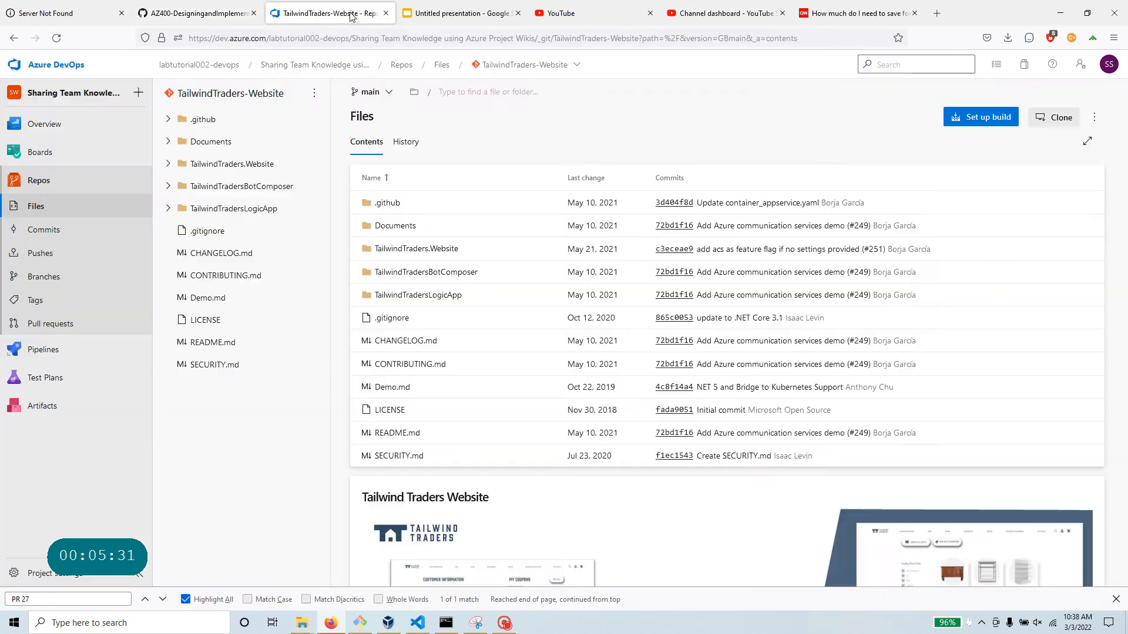
{"action": "left_click", "coordinate": [169, 142]}
{"action": "left_click", "coordinate": [178, 163]}
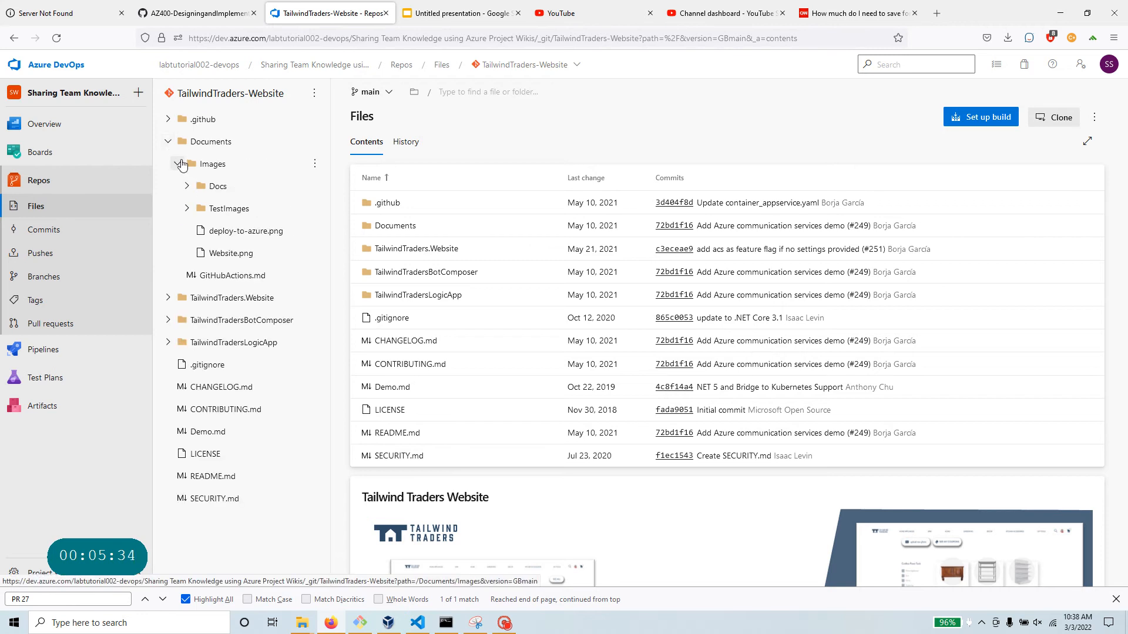
{"action": "left_click", "coordinate": [241, 254]}
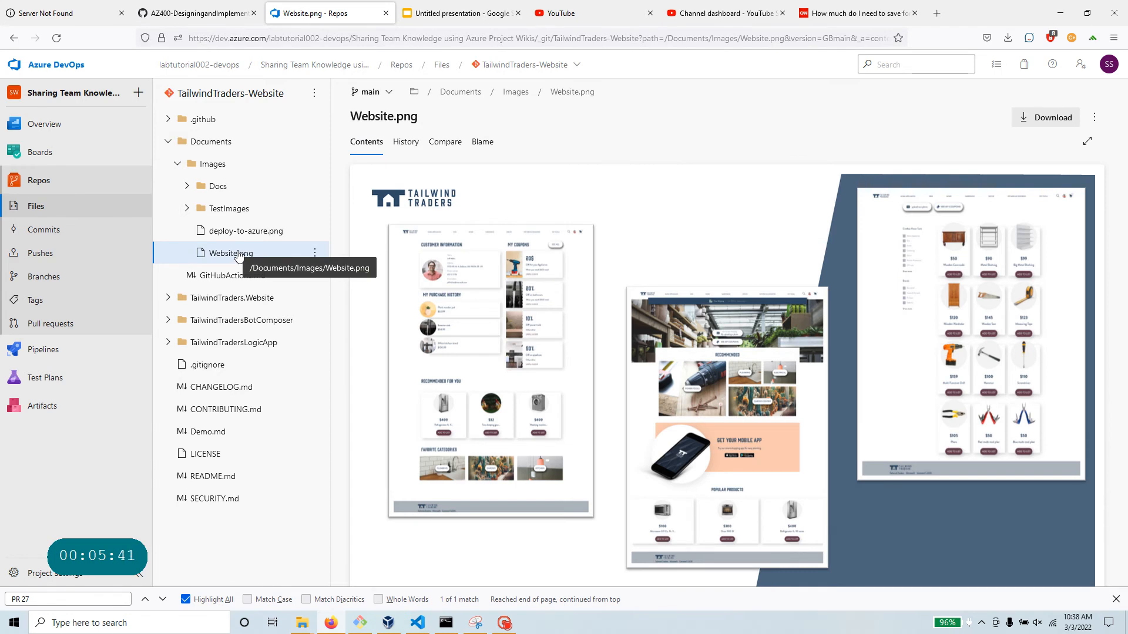
{"action": "left_click", "coordinate": [197, 13]}
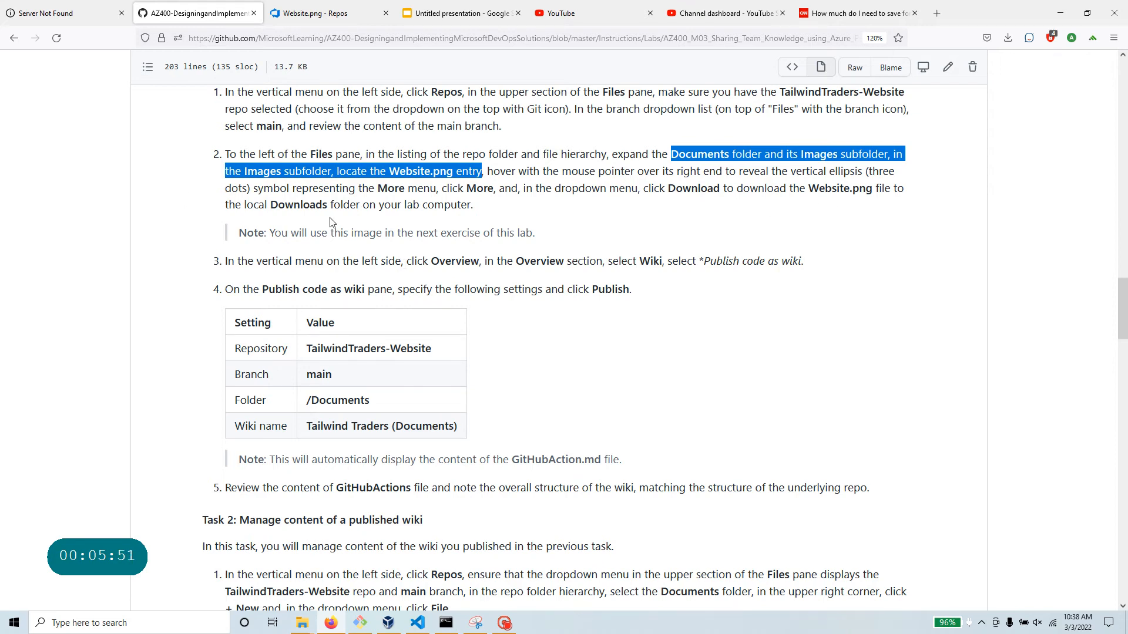
{"action": "left_click", "coordinate": [303, 20]}
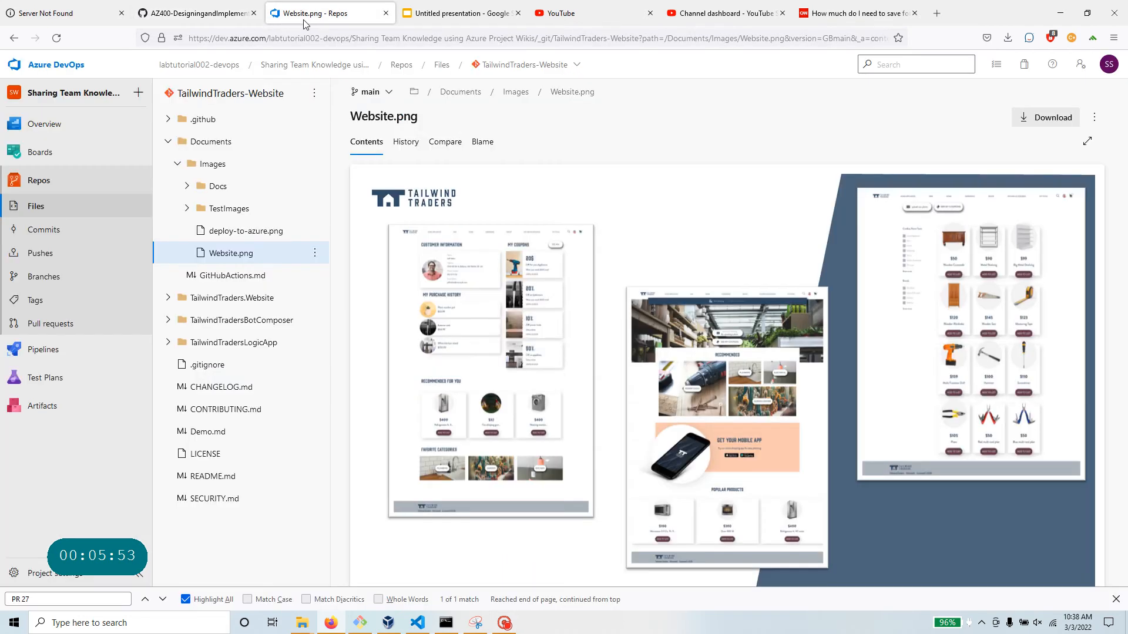
Save the previewed website image as items.png in a new Desktop folder named git-images.
{"action": "right_click", "coordinate": [470, 293]}
{"action": "left_click", "coordinate": [532, 321]}
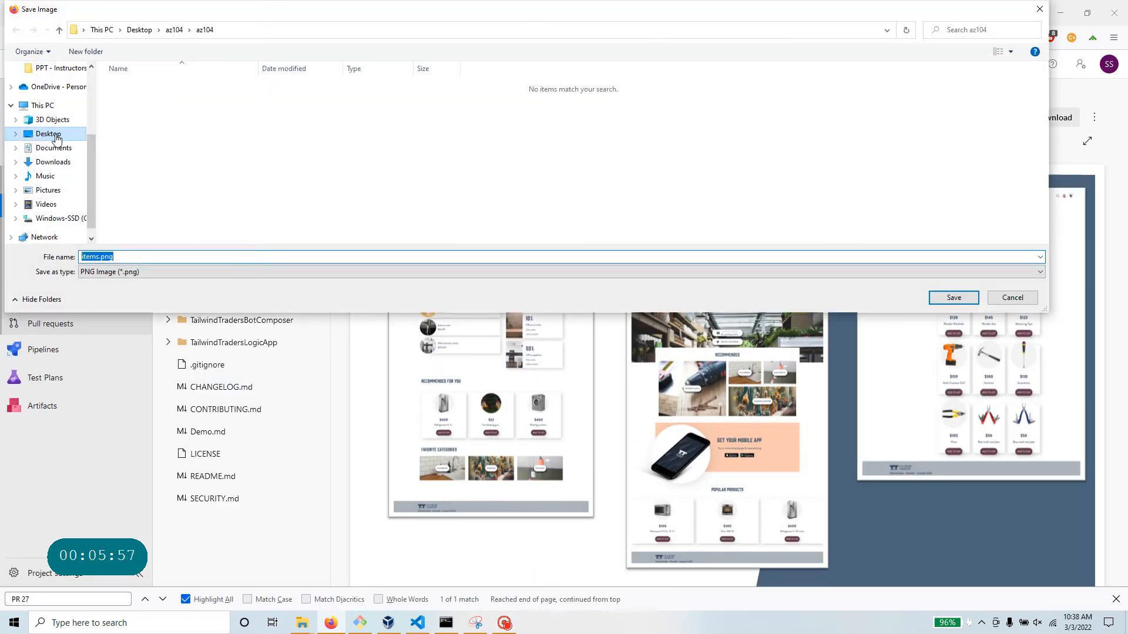
{"action": "left_click", "coordinate": [56, 135]}
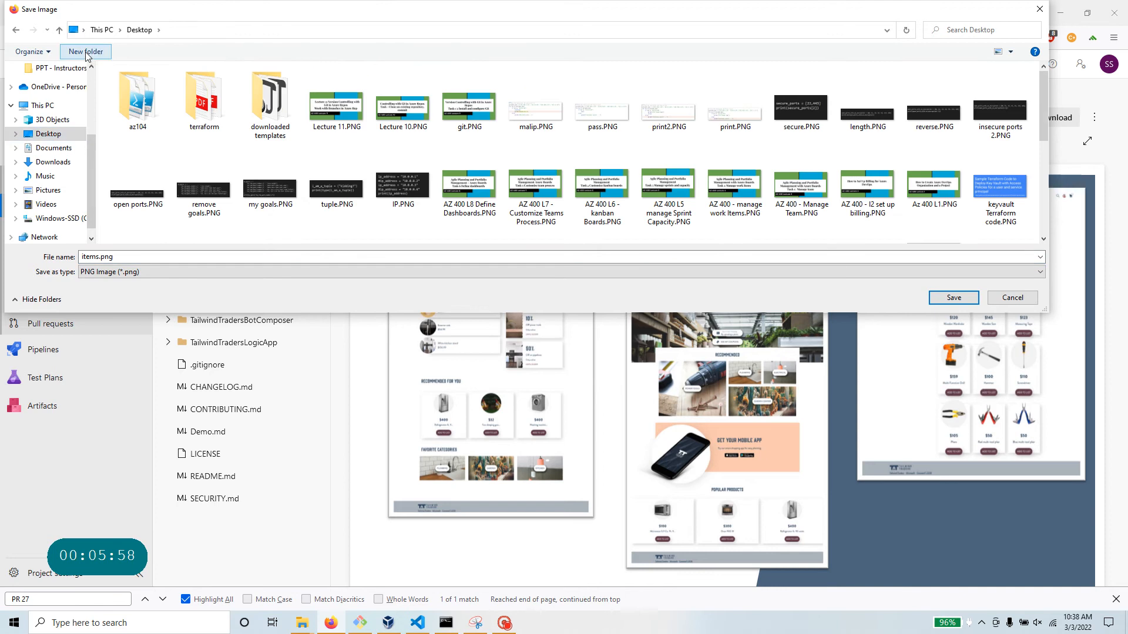
{"action": "left_click", "coordinate": [86, 51]}
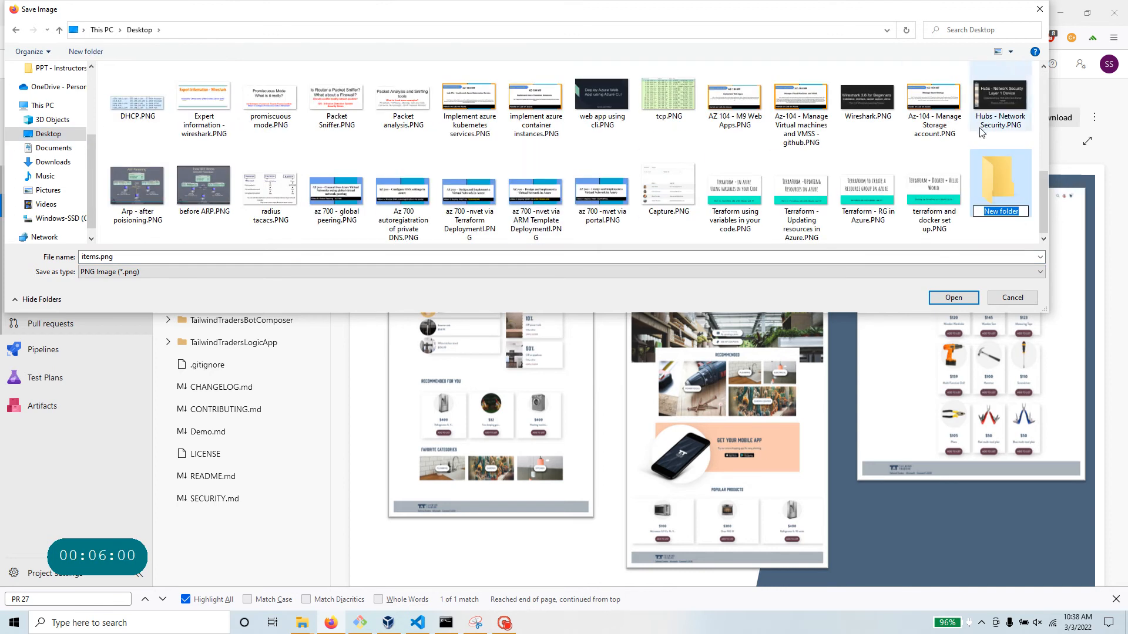
{"action": "type", "text": "git-images"}
{"action": "key", "text": "Return"}
{"action": "key", "text": "Return"}
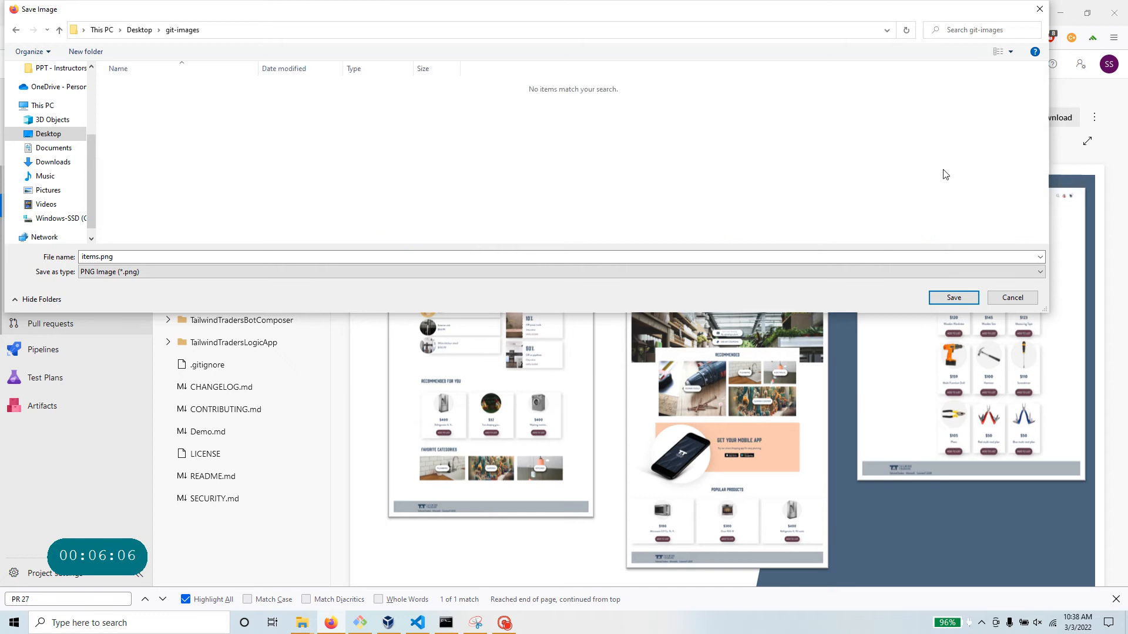
{"action": "left_click", "coordinate": [963, 301]}
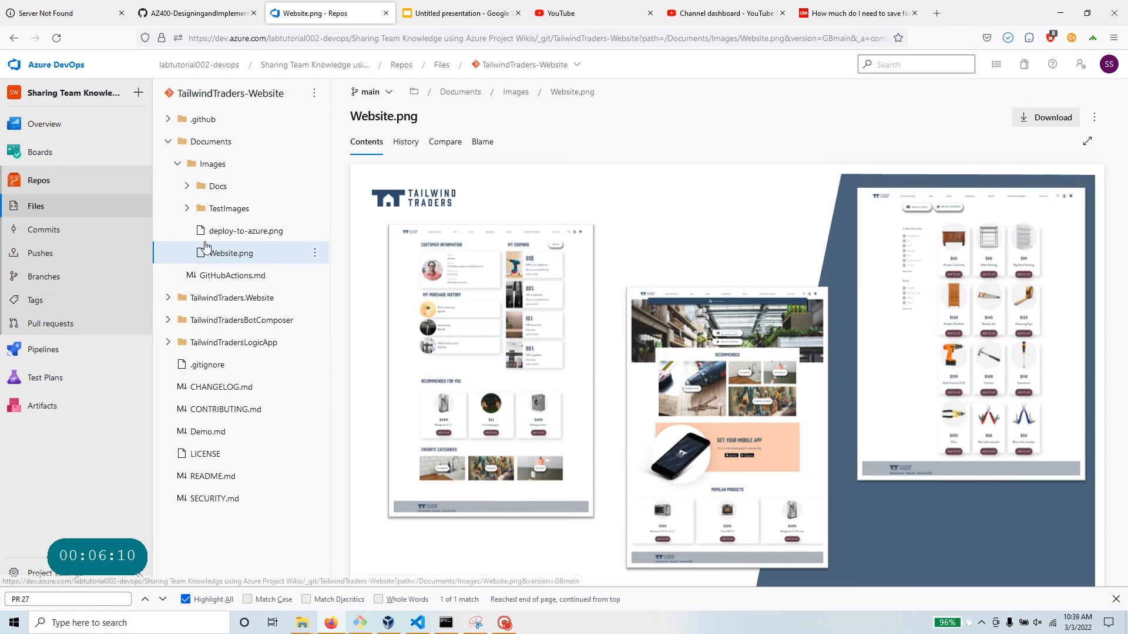
{"action": "right_click", "coordinate": [500, 261]}
{"action": "left_click", "coordinate": [564, 299]}
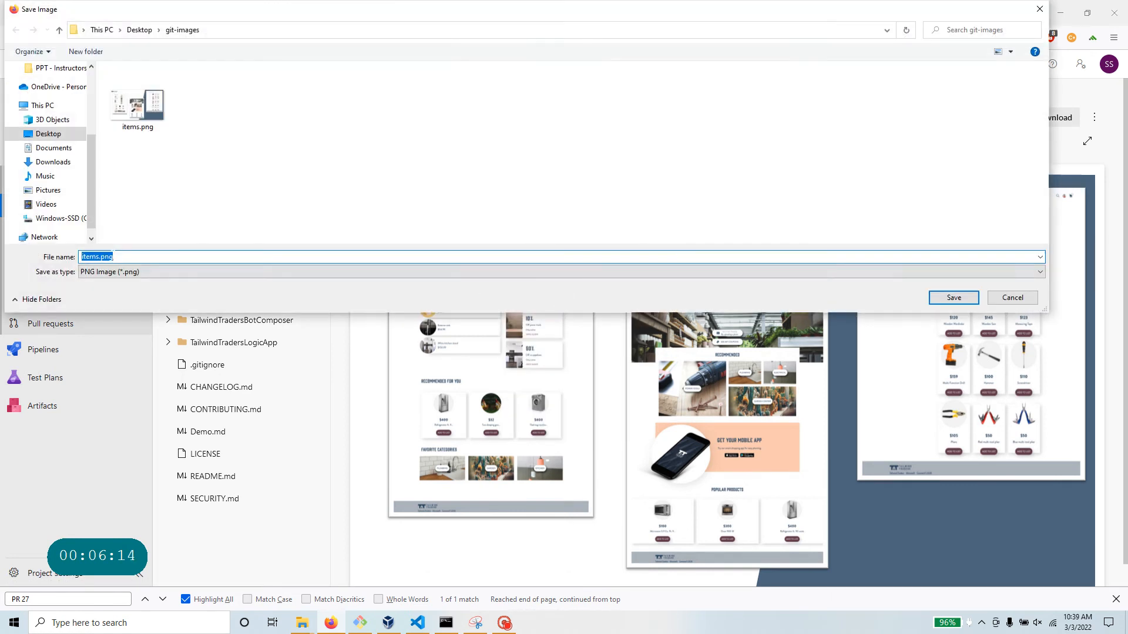
{"action": "left_click", "coordinate": [1013, 299]}
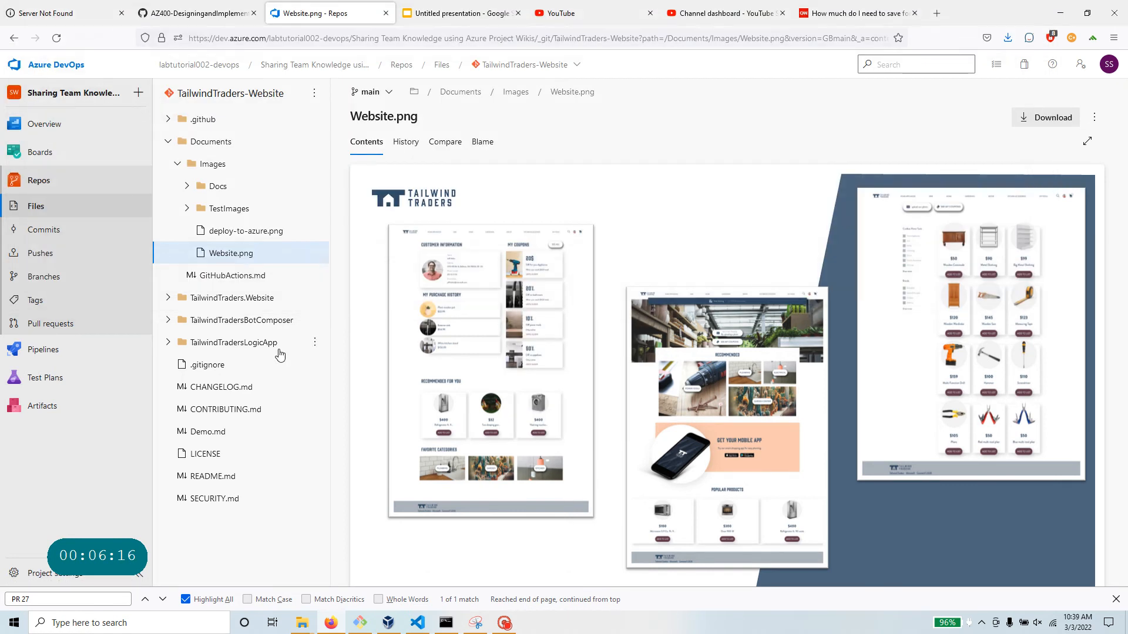
{"action": "right_click", "coordinate": [239, 255]}
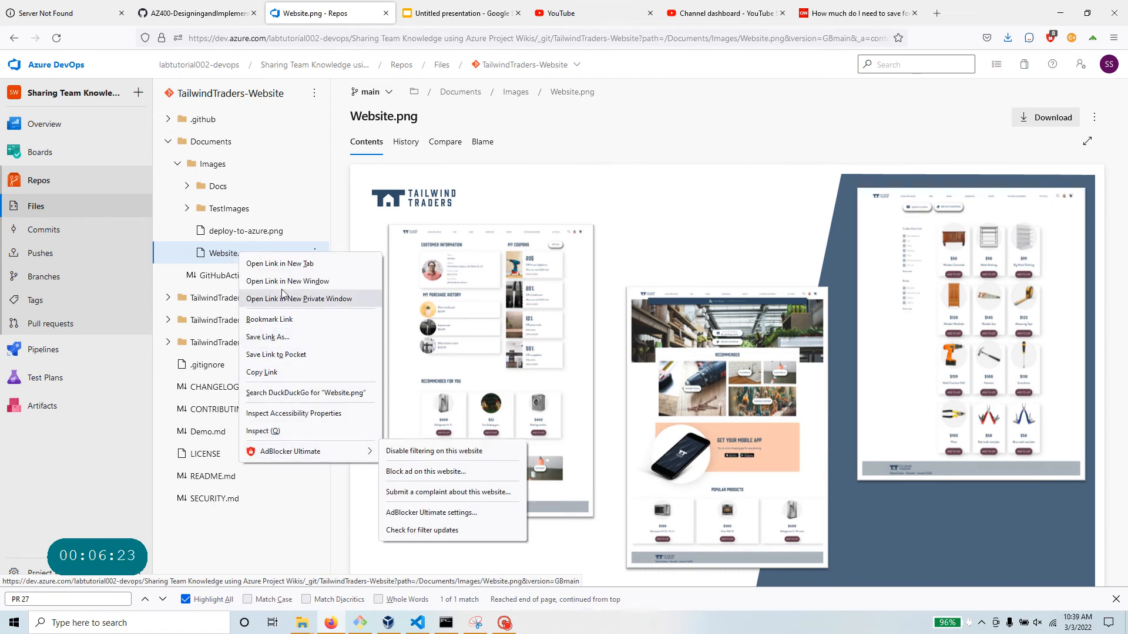
{"action": "left_click", "coordinate": [232, 255]}
Download Website.png from the Documents/Images folder of the repository, choosing the Save File option.
{"action": "left_click", "coordinate": [314, 253]}
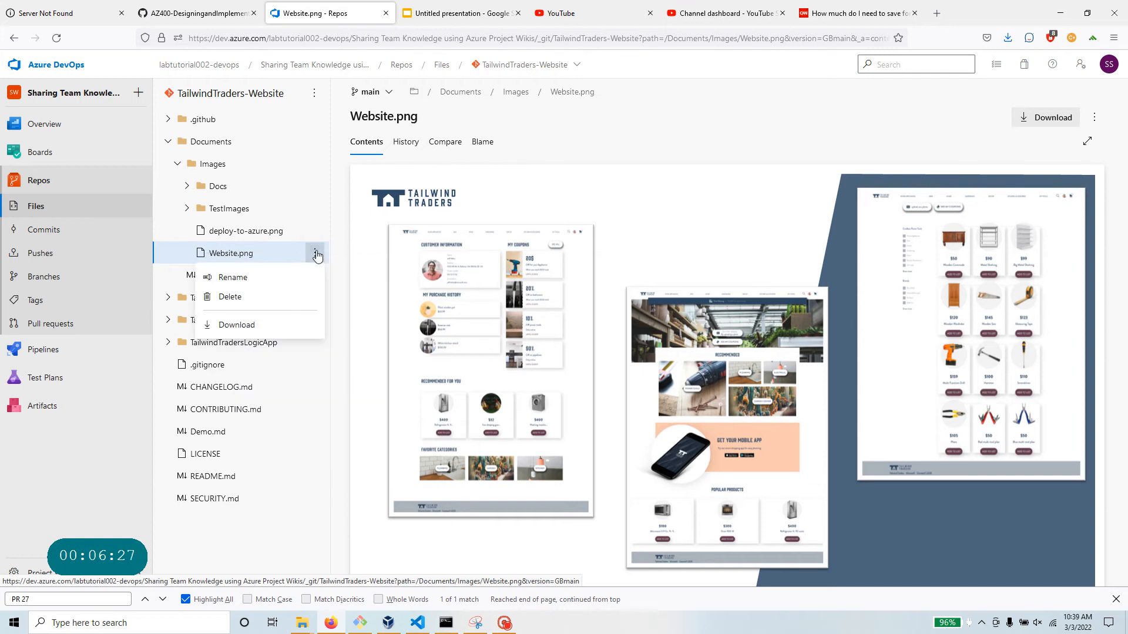
{"action": "left_click", "coordinate": [250, 326]}
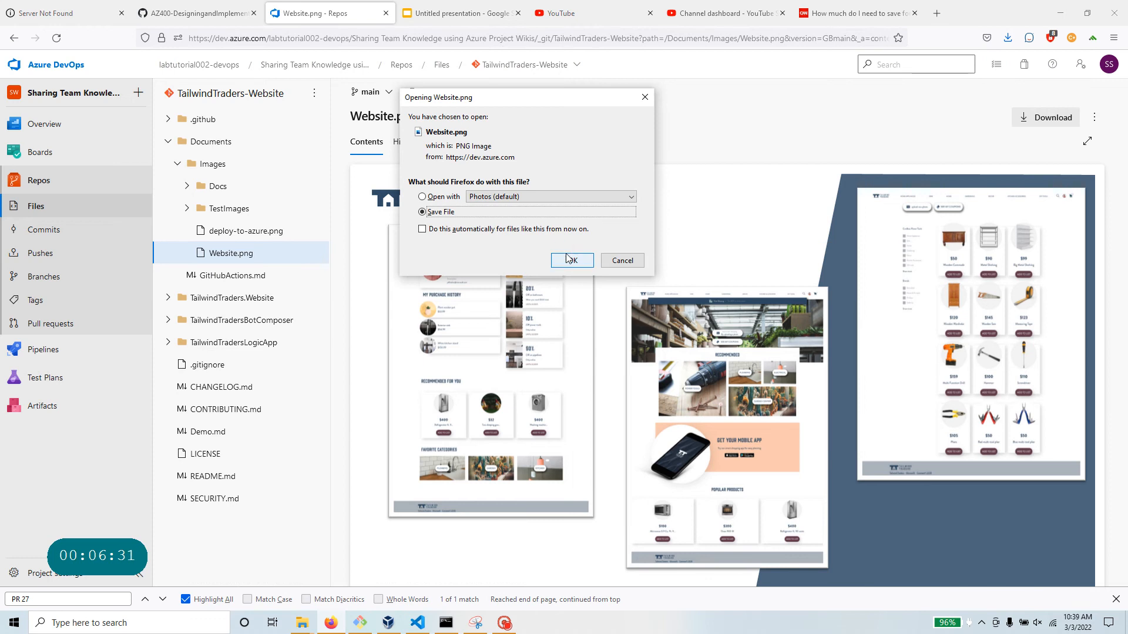
{"action": "left_click", "coordinate": [540, 199]}
{"action": "left_click", "coordinate": [523, 234]}
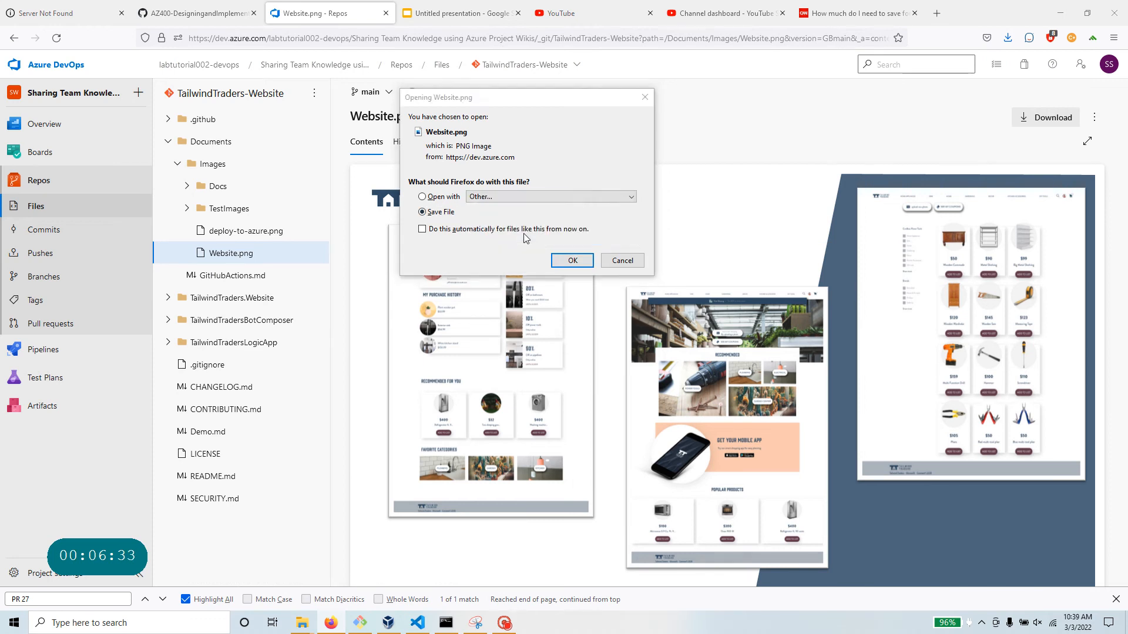
{"action": "left_click", "coordinate": [593, 275]}
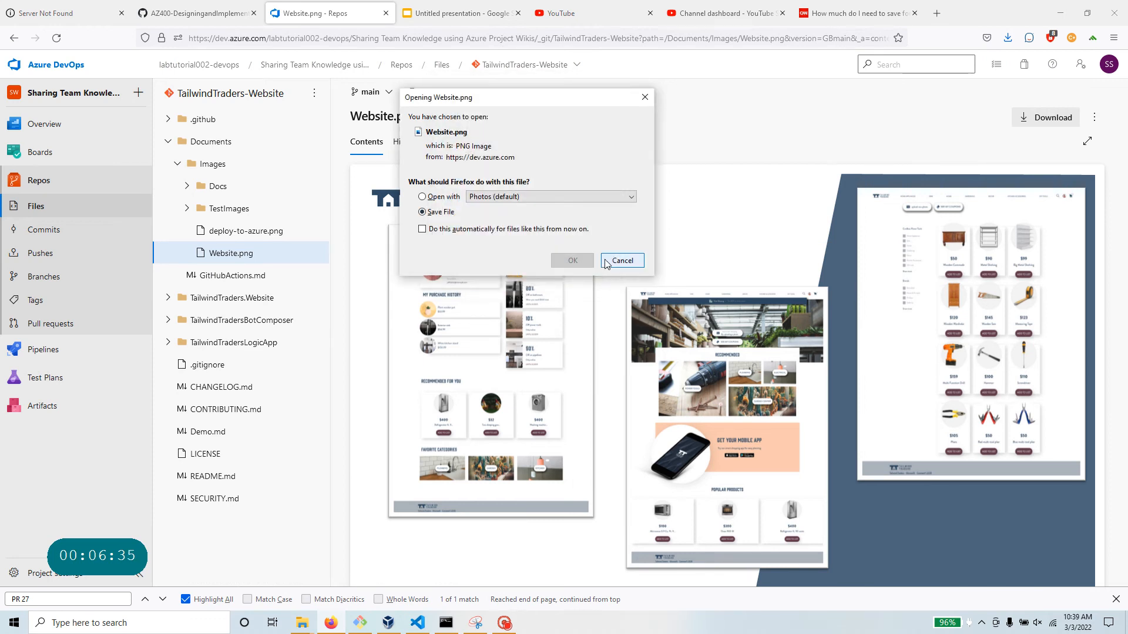
{"action": "left_click", "coordinate": [579, 265]}
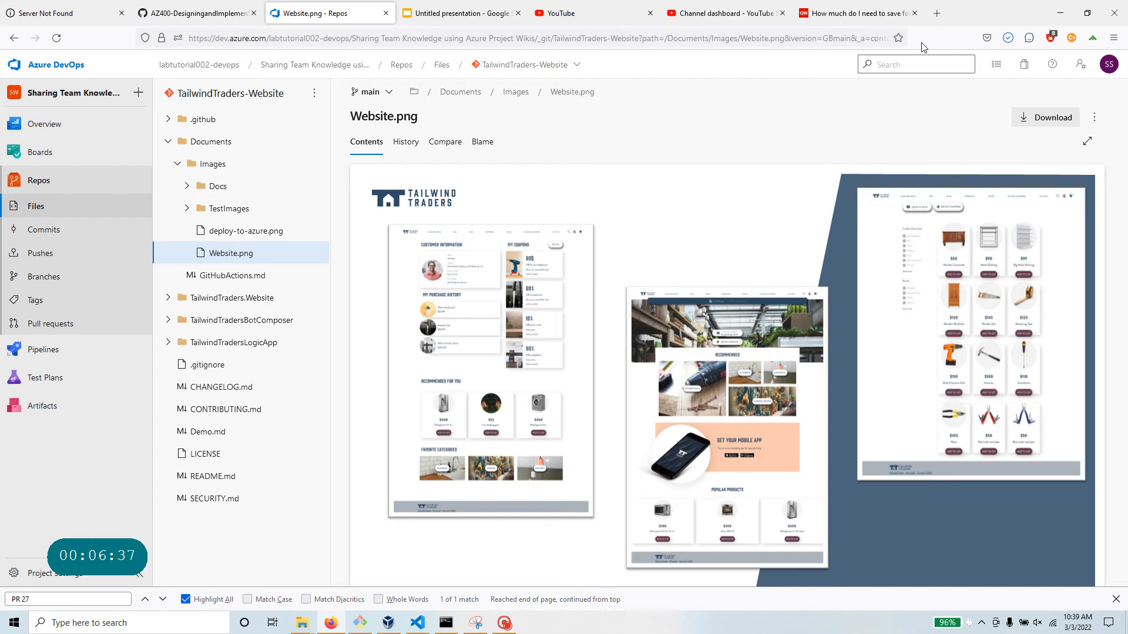
Show the downloaded Website.png in its Downloads folder and cut the file for moving.
{"action": "left_click", "coordinate": [1007, 38]}
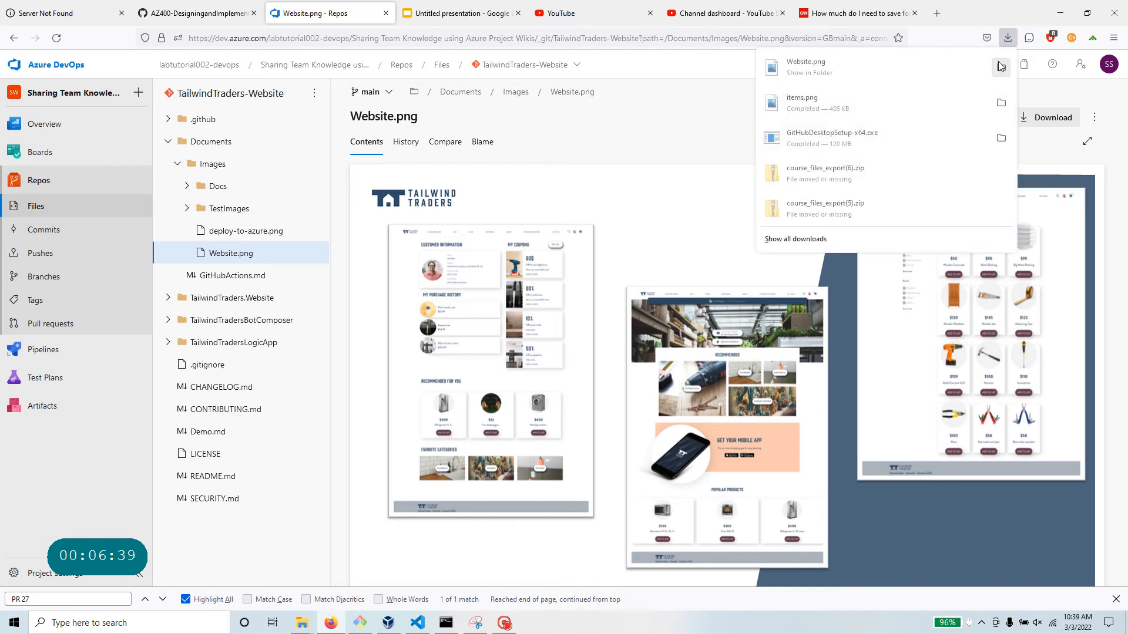
{"action": "left_click", "coordinate": [1000, 69]}
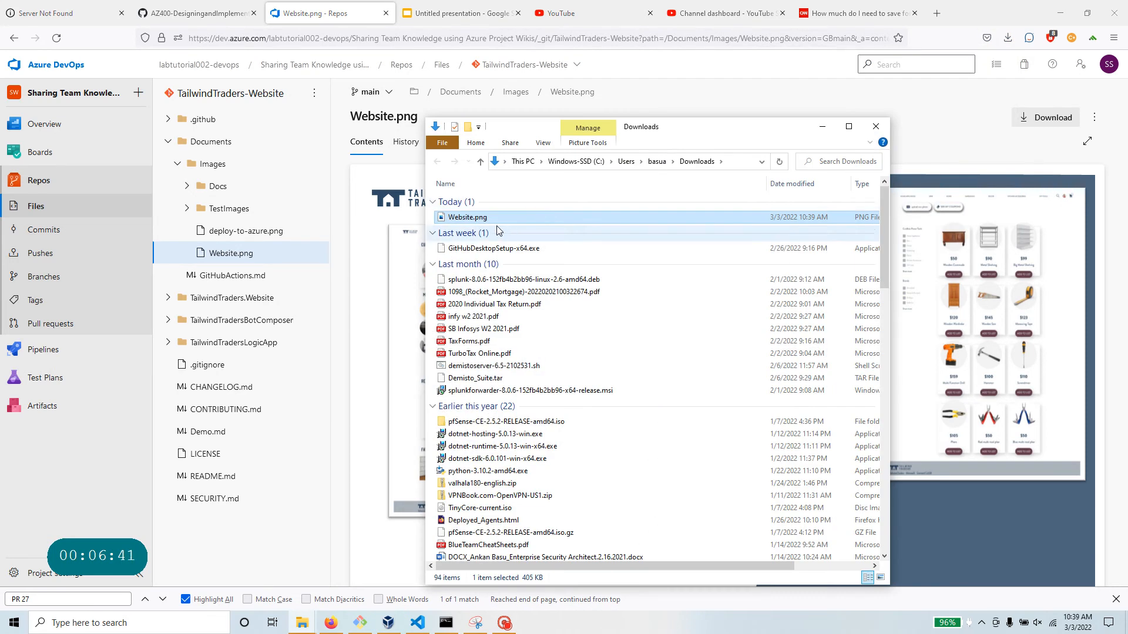
{"action": "right_click", "coordinate": [496, 217]}
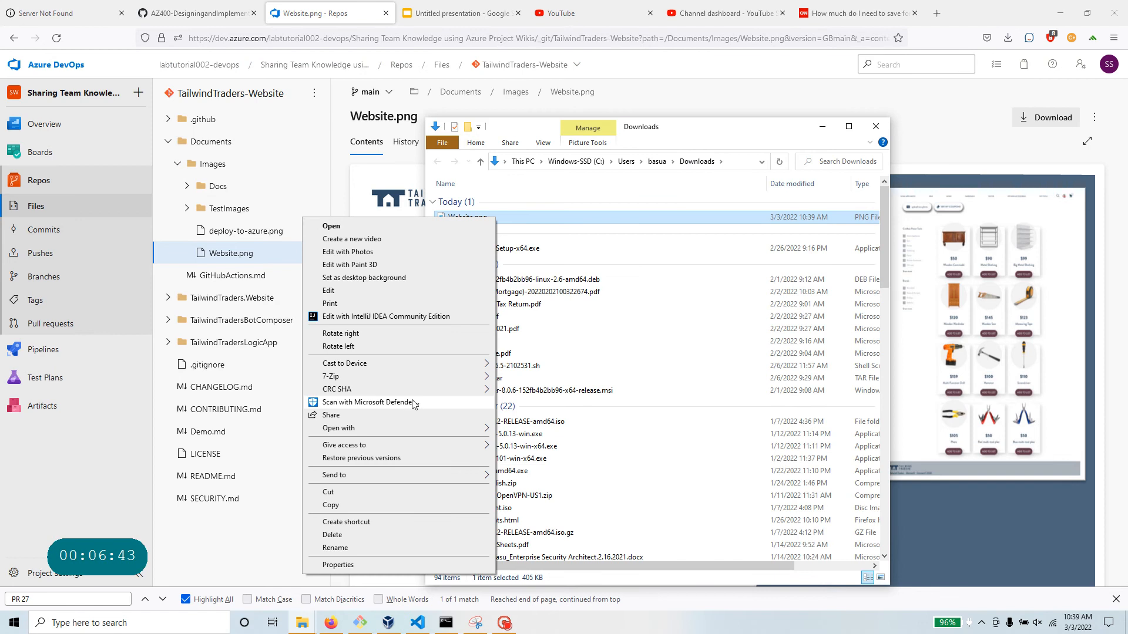
{"action": "left_click", "coordinate": [362, 457]}
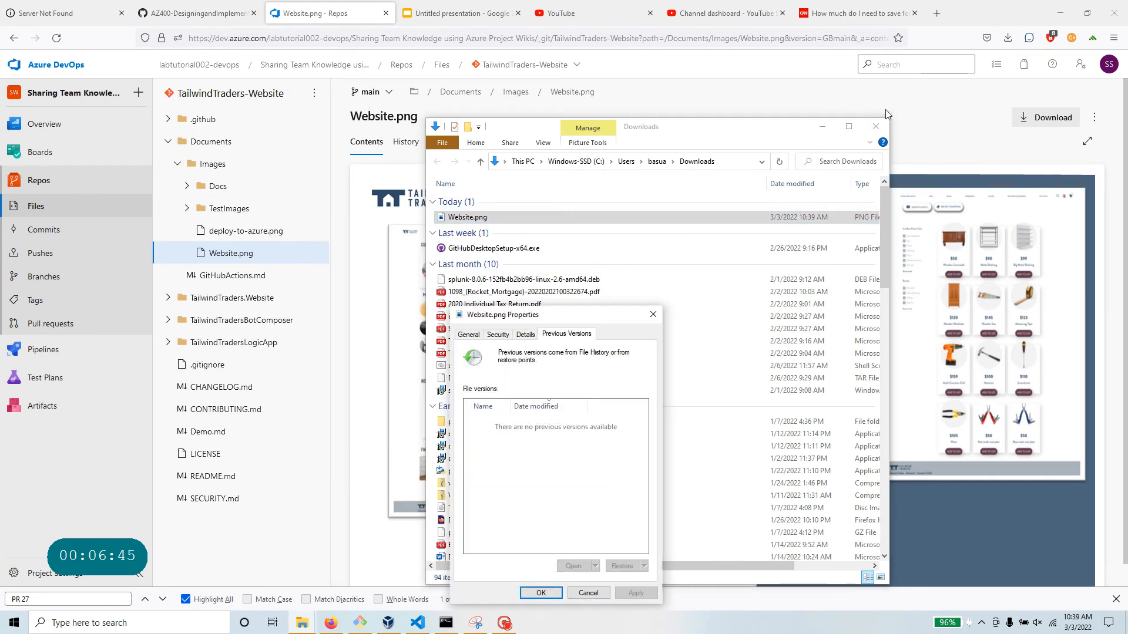
{"action": "left_click", "coordinate": [541, 594]}
{"action": "right_click", "coordinate": [479, 220]}
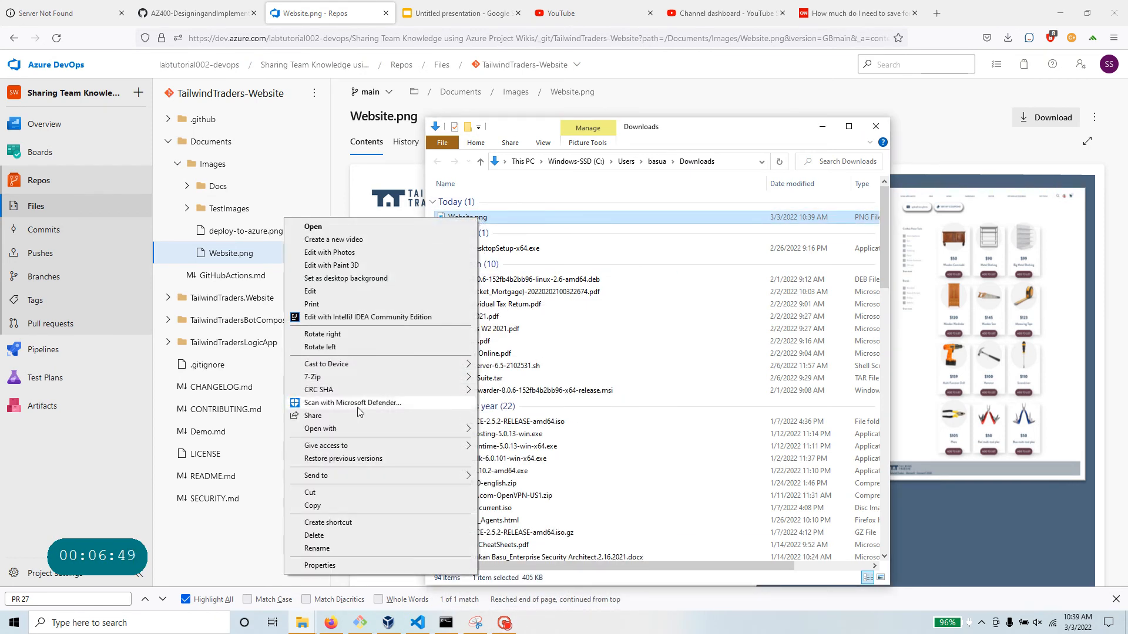
{"action": "left_click", "coordinate": [365, 493]}
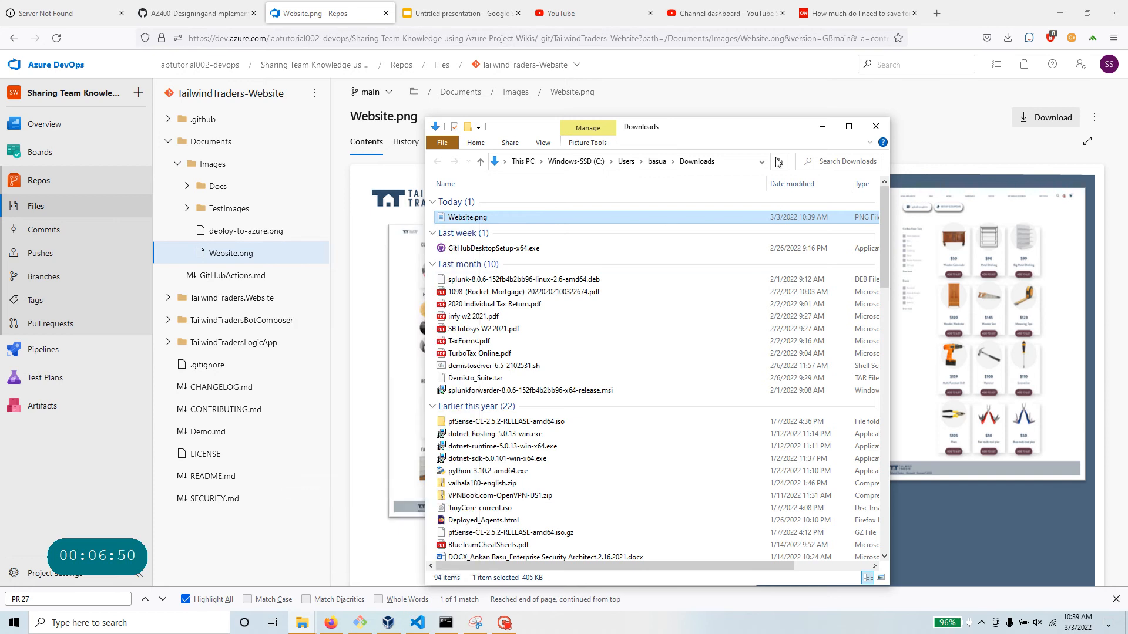
{"action": "left_click", "coordinate": [822, 128]}
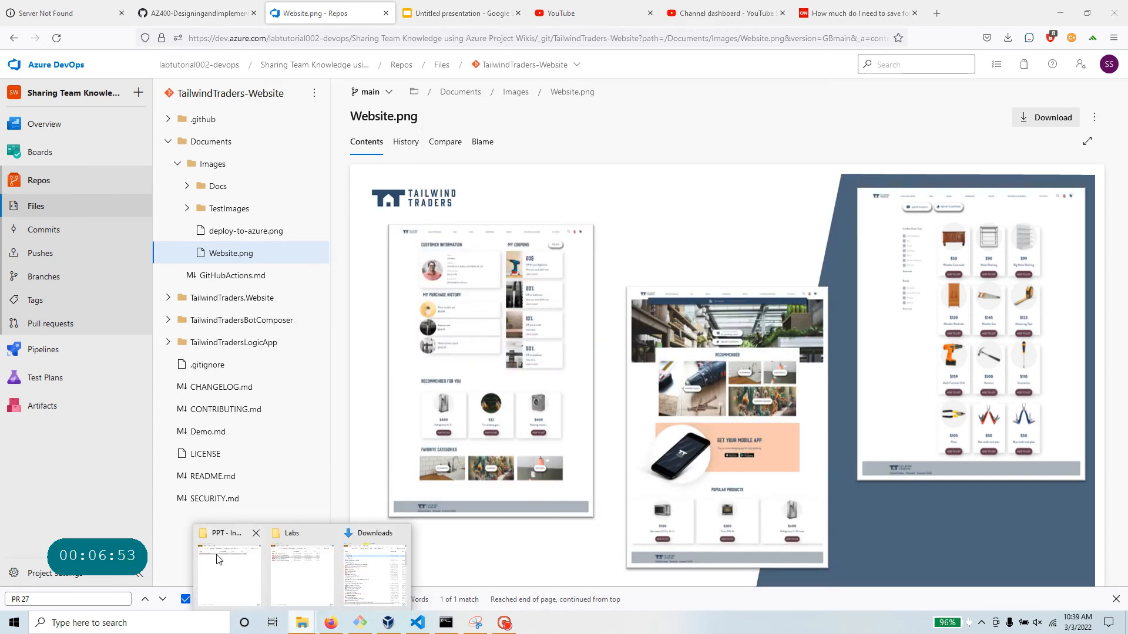
{"action": "left_click", "coordinate": [303, 569]}
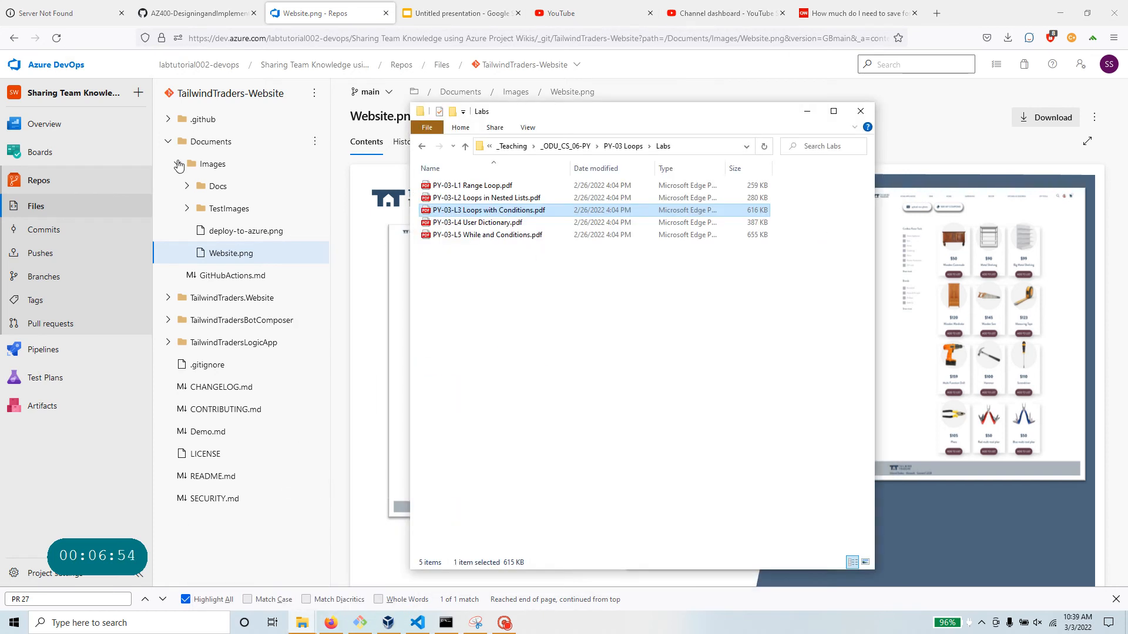
{"action": "left_click", "coordinate": [861, 112]}
{"action": "mouse_move", "coordinate": [304, 617]}
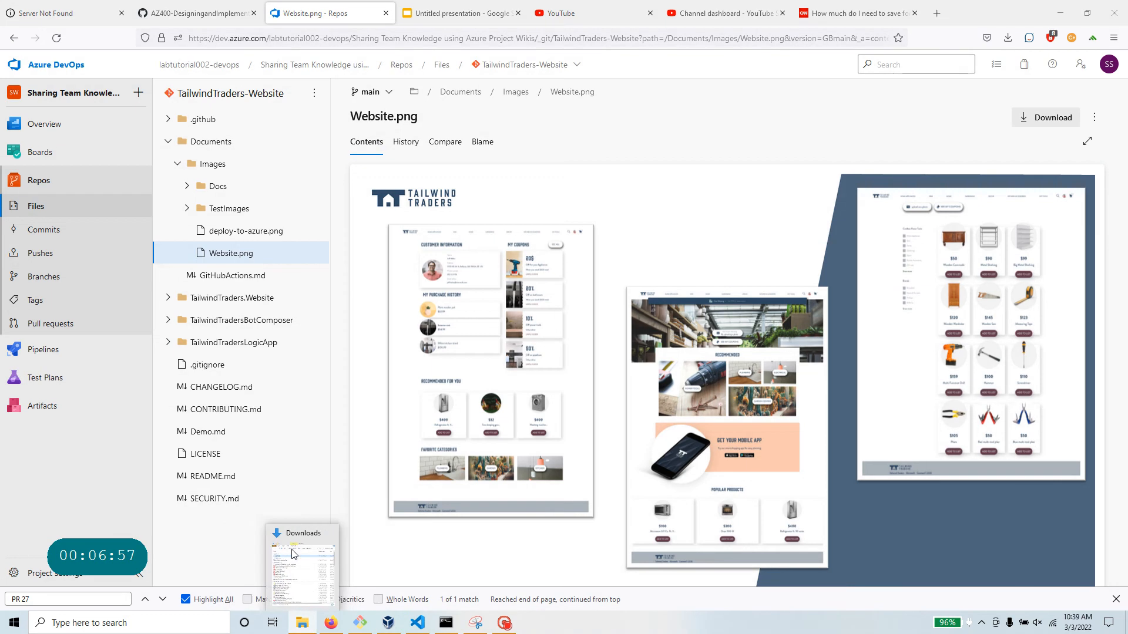
{"action": "left_click", "coordinate": [336, 567]}
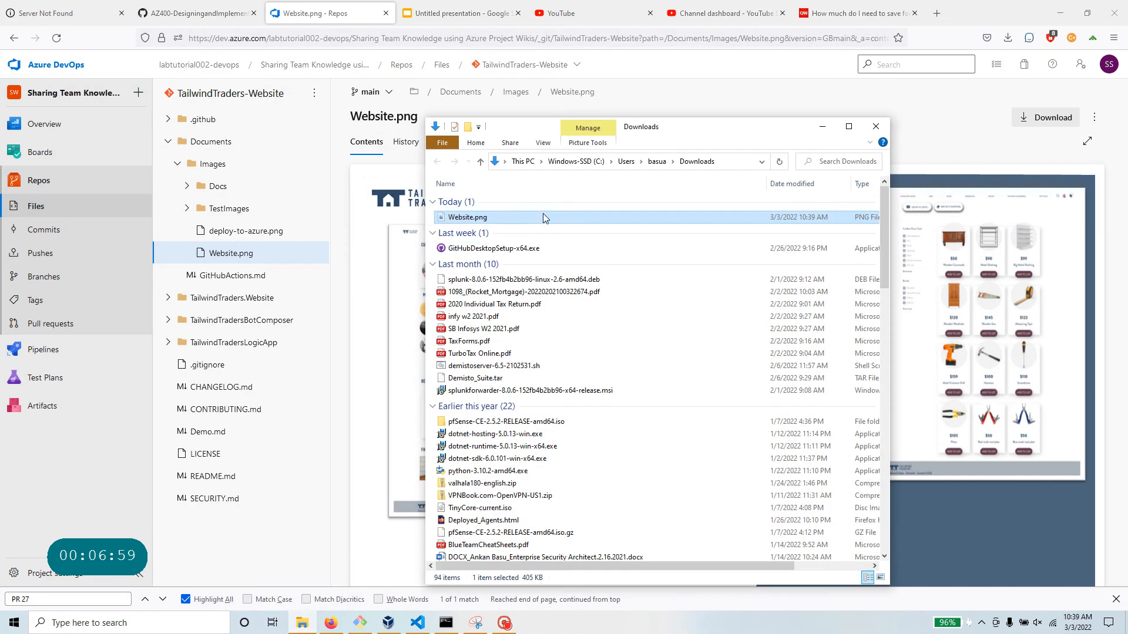
Move the cut Website.png into the git-images folder on the Desktop and delete items.png from that folder.
{"action": "left_click", "coordinate": [522, 161]}
{"action": "double_click", "coordinate": [612, 217]}
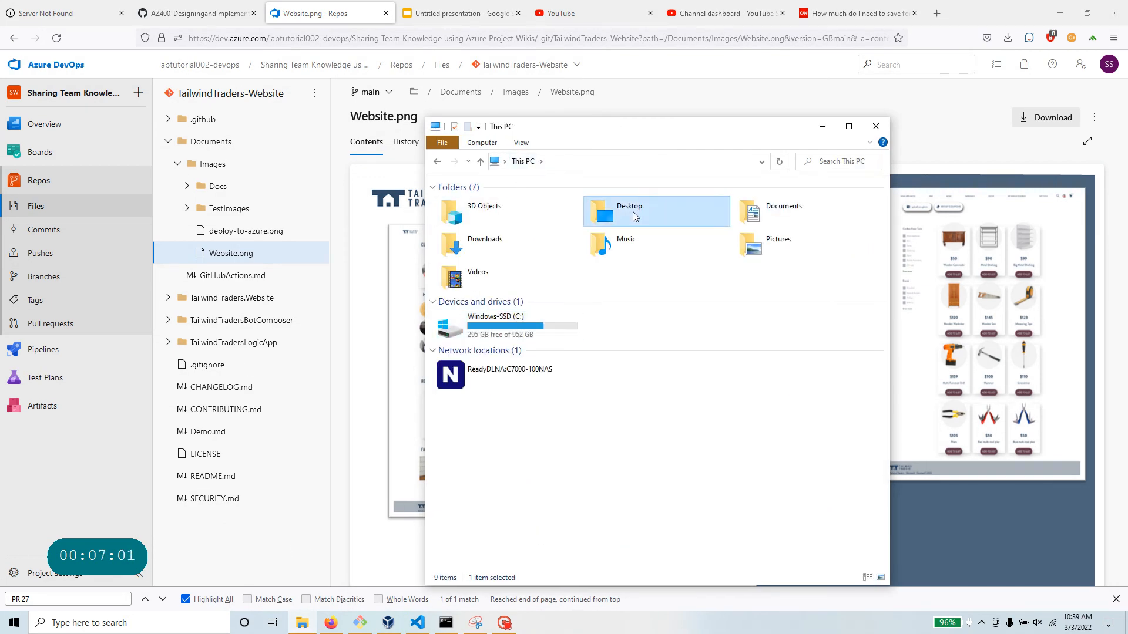
{"action": "double_click", "coordinate": [464, 200]}
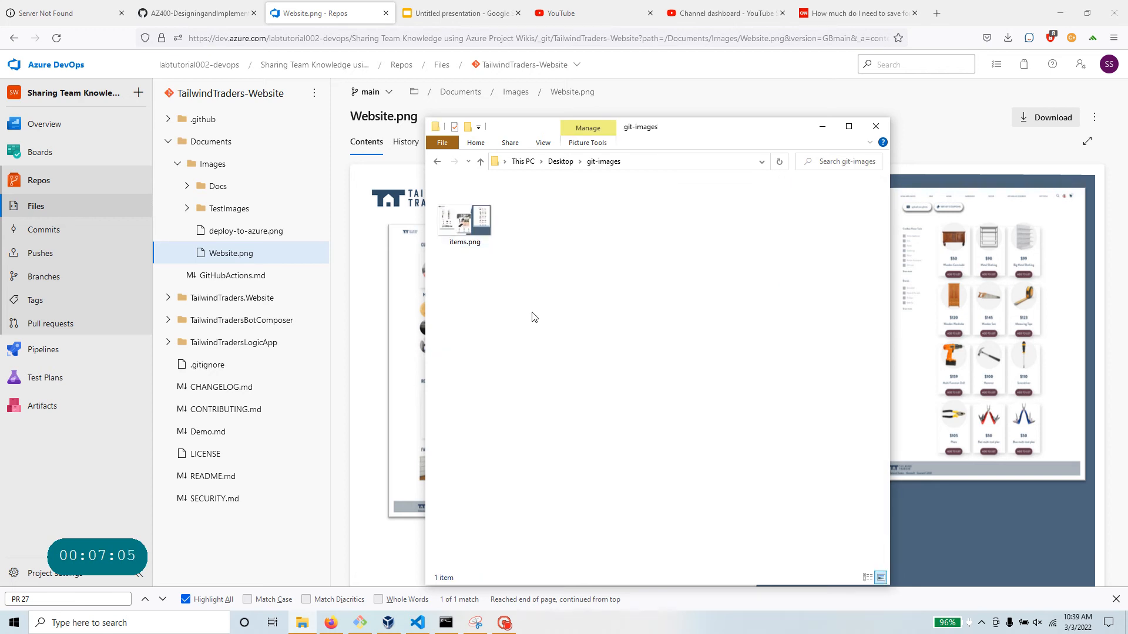
{"action": "key", "text": "ctrl+v"}
{"action": "left_click", "coordinate": [461, 225]}
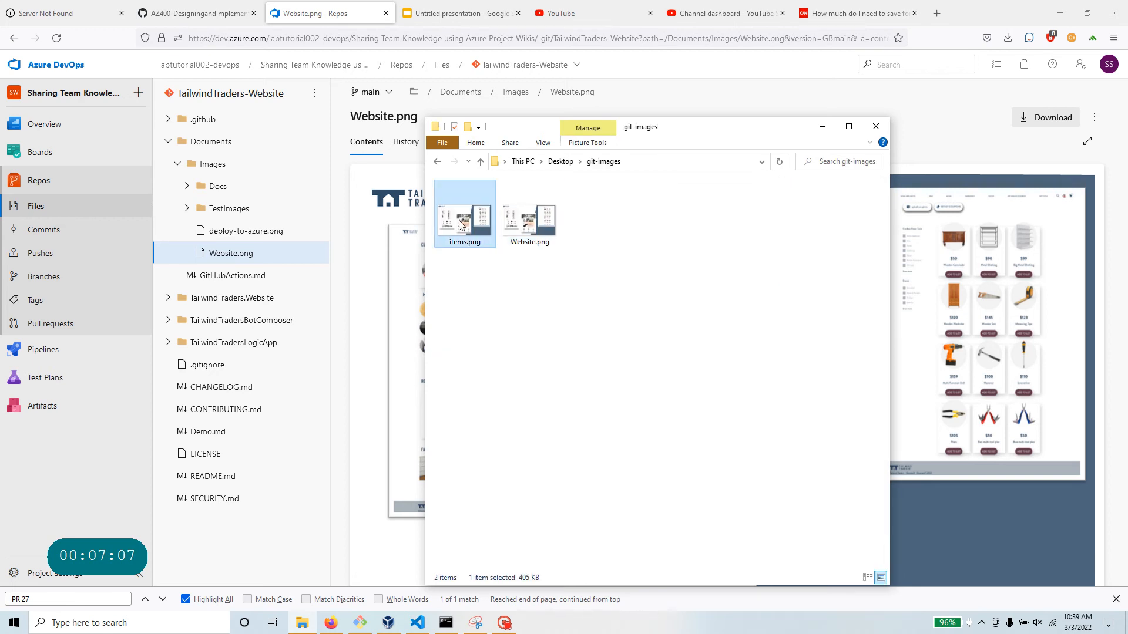
{"action": "key", "text": "Delete"}
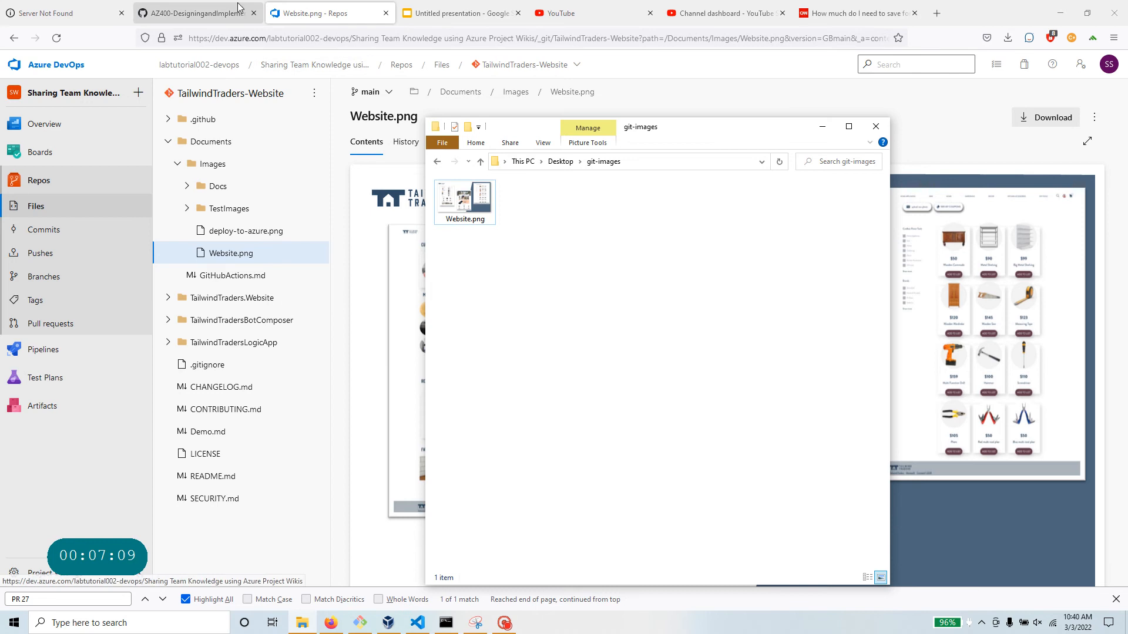
Following step 3 of the lab instructions, open the project's Wiki section and start publishing code as a wiki.
{"action": "left_click", "coordinate": [214, 14]}
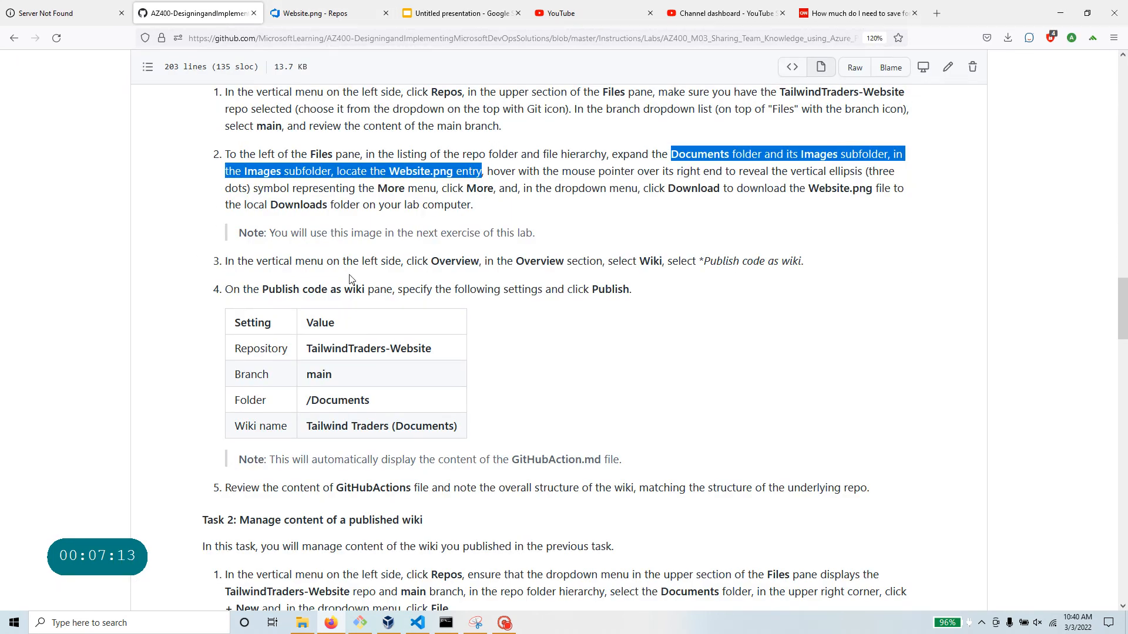
{"action": "triple_click", "coordinate": [463, 261]}
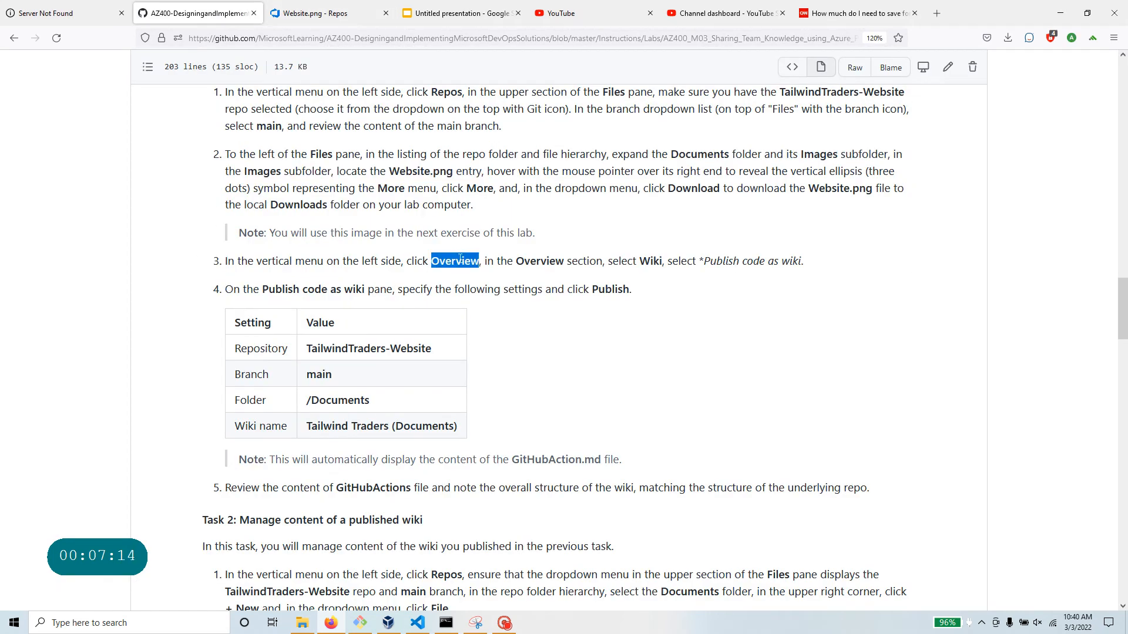
{"action": "double_click", "coordinate": [650, 261]}
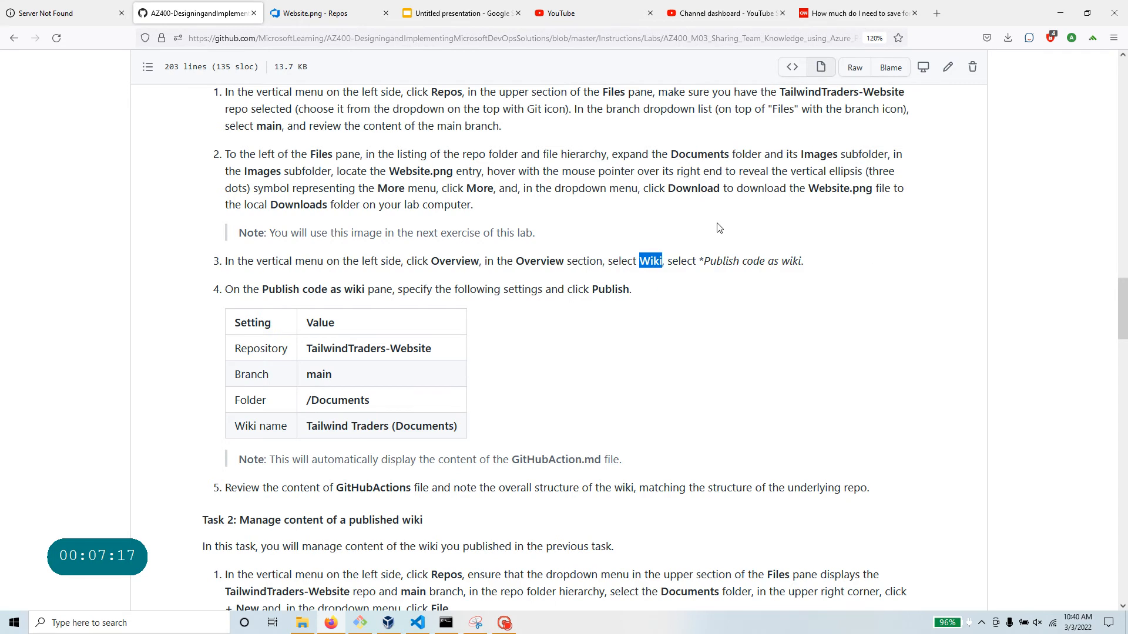
{"action": "left_click", "coordinate": [317, 12]}
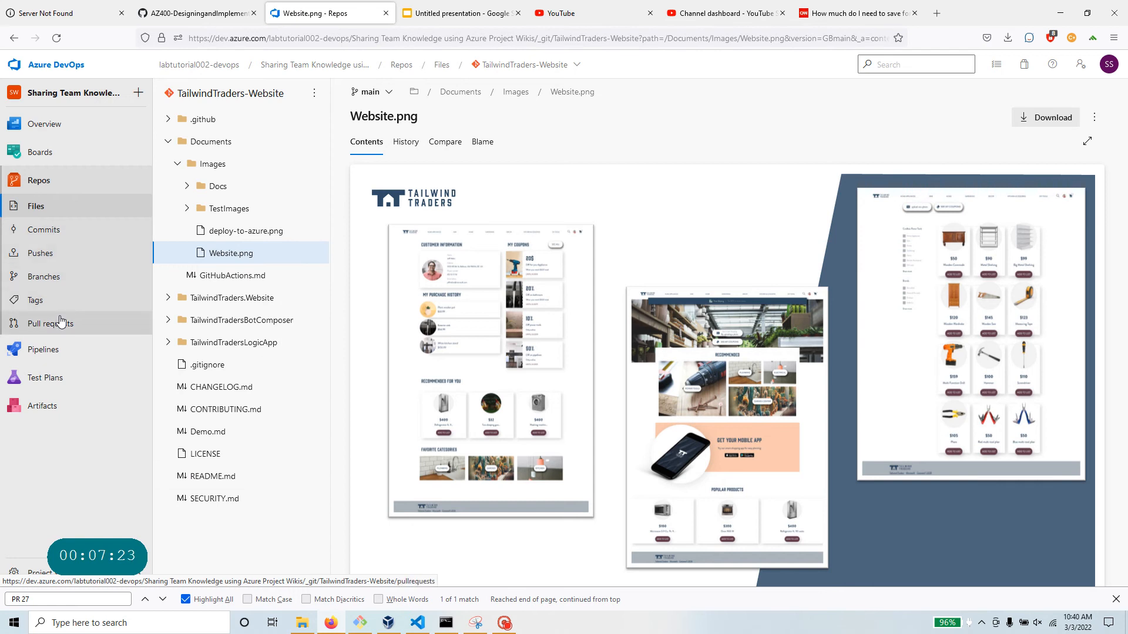
{"action": "mouse_move", "coordinate": [36, 155]}
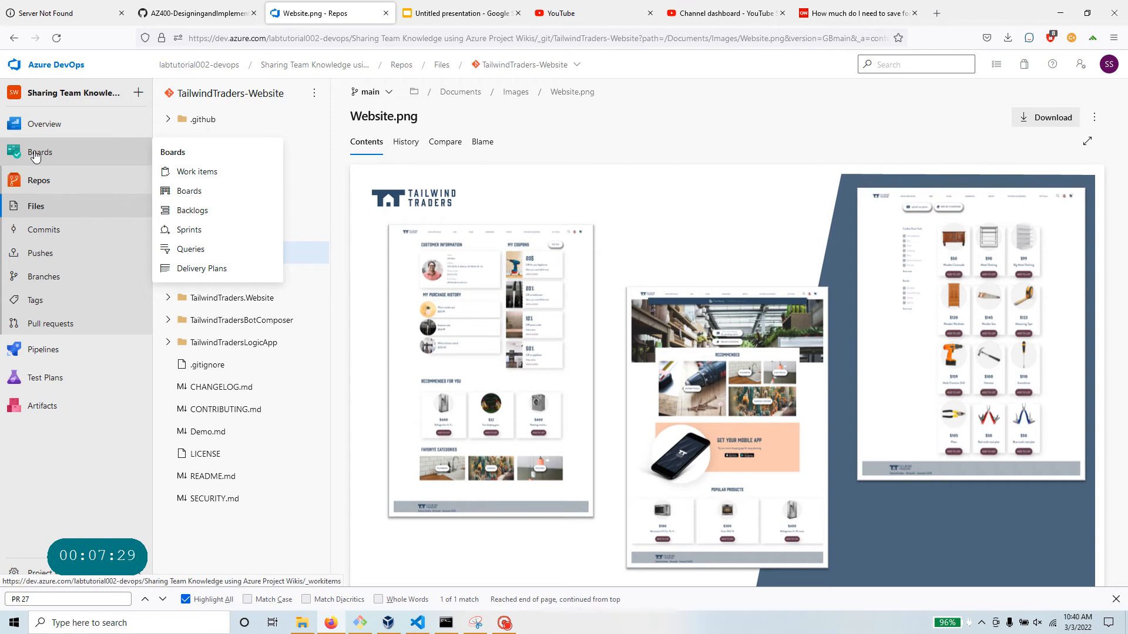
{"action": "mouse_move", "coordinate": [41, 123]}
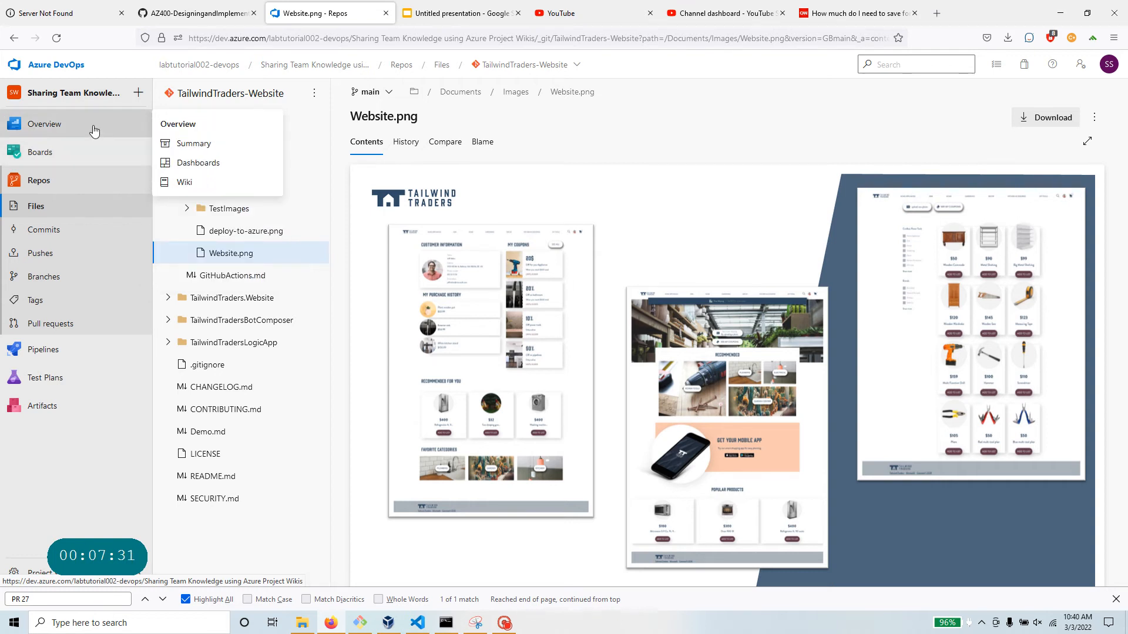
{"action": "left_click", "coordinate": [185, 182]}
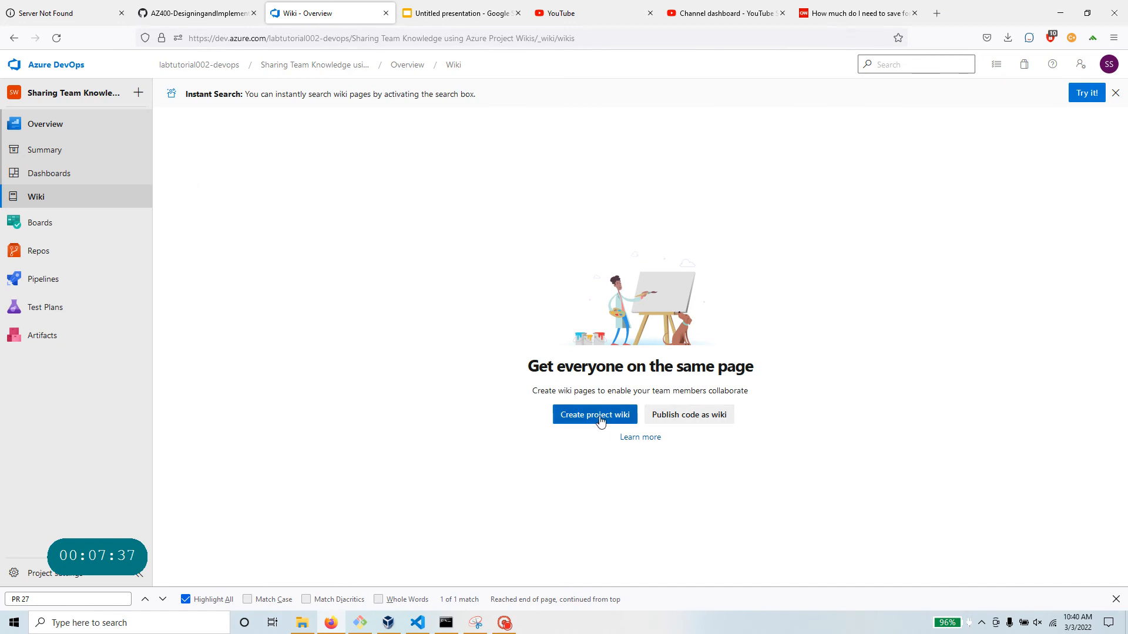
{"action": "left_click", "coordinate": [698, 415]}
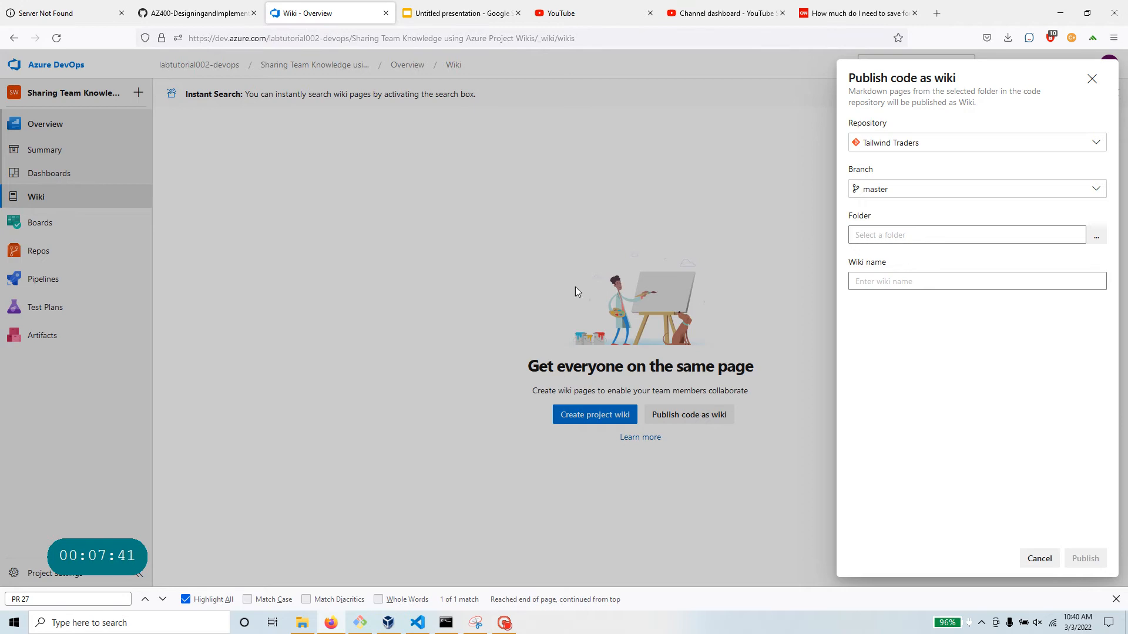
Check the lab's settings table and set the wiki's repository to TailwindTraders-Website and its branch to main.
{"action": "left_click", "coordinate": [194, 13]}
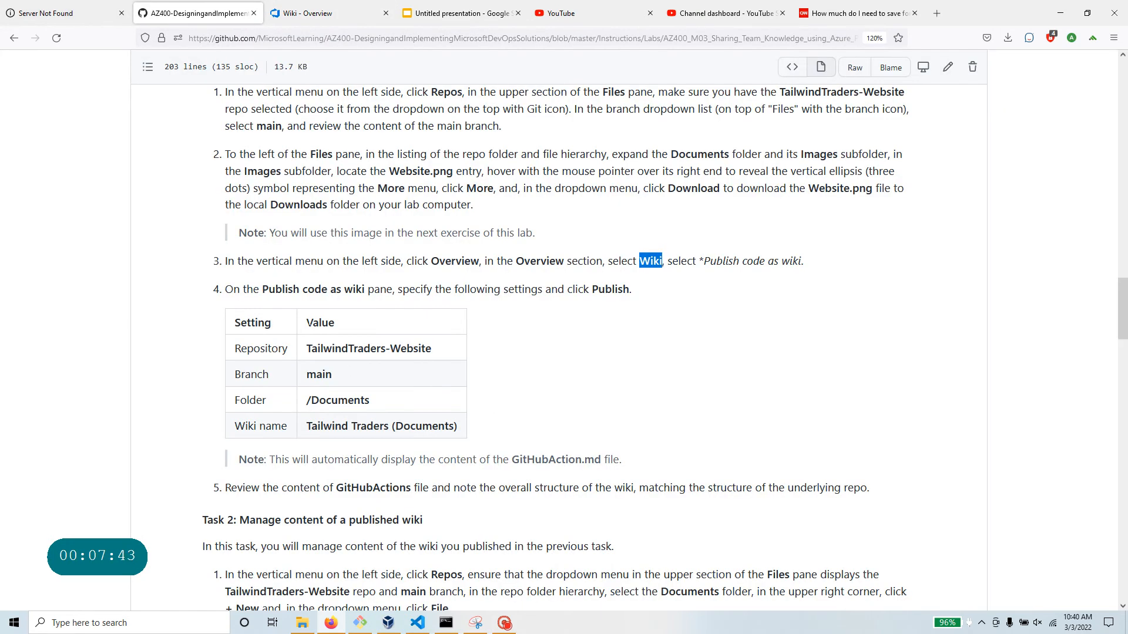
{"action": "left_click_drag", "start_coordinate": [436, 355], "coordinate": [299, 382]}
{"action": "left_click_drag", "start_coordinate": [383, 404], "coordinate": [296, 405]}
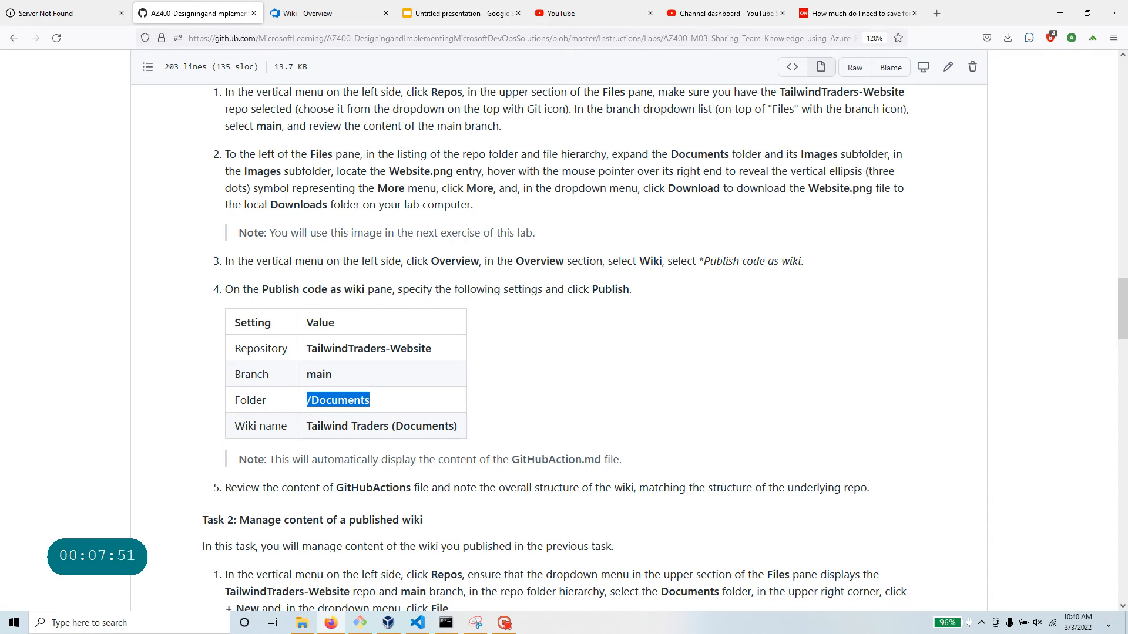
{"action": "left_click", "coordinate": [335, 17]}
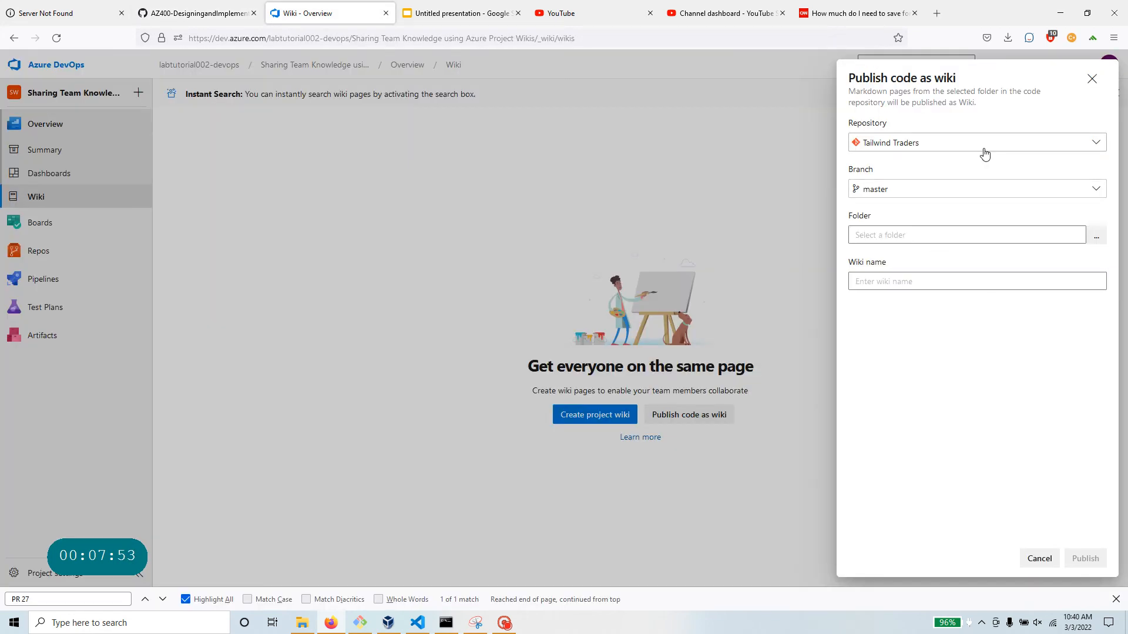
{"action": "left_click", "coordinate": [1065, 149]}
{"action": "left_click", "coordinate": [924, 228]}
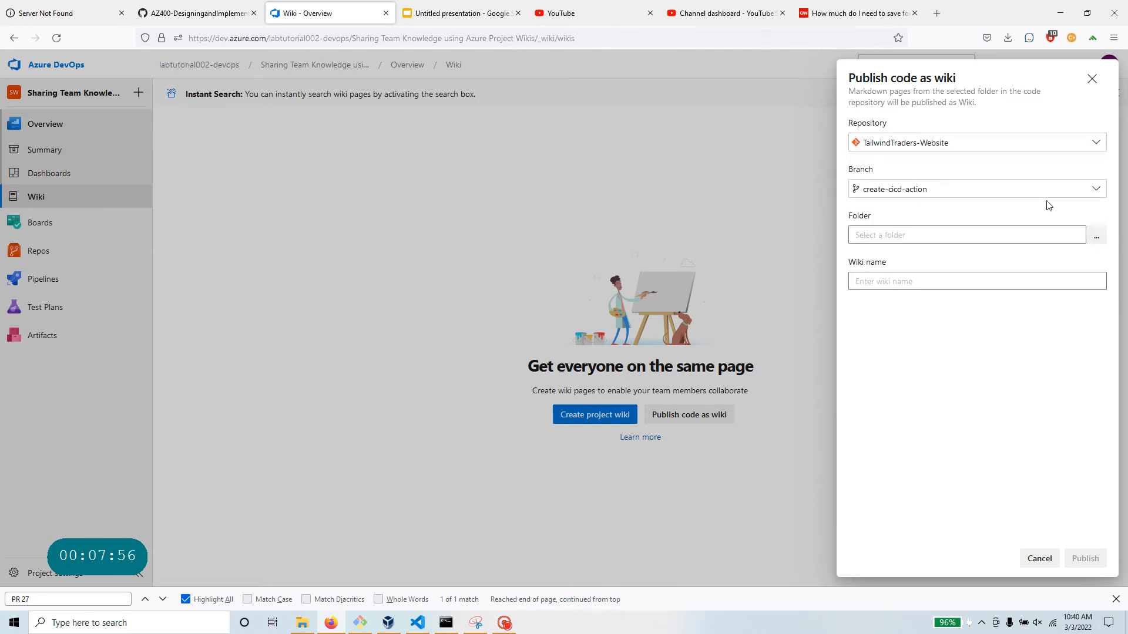
{"action": "left_click", "coordinate": [1080, 190]}
{"action": "scroll", "coordinate": [918, 341], "scroll_direction": "down", "scroll_amount": 1}
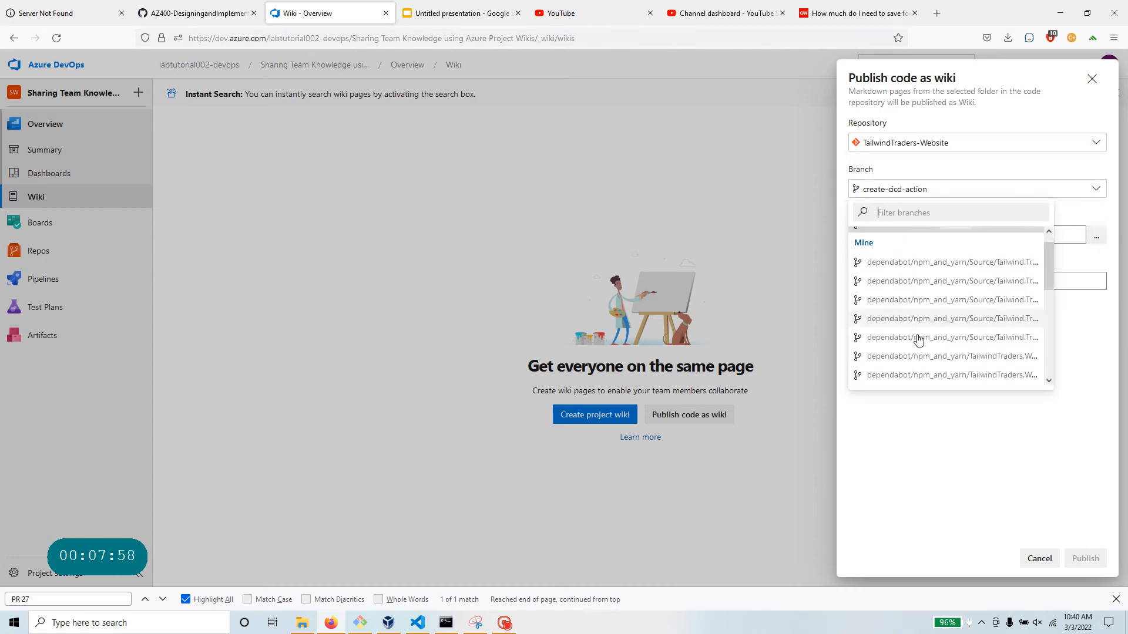
{"action": "scroll", "coordinate": [918, 339], "scroll_direction": "down", "scroll_amount": 3}
{"action": "left_click", "coordinate": [893, 380]}
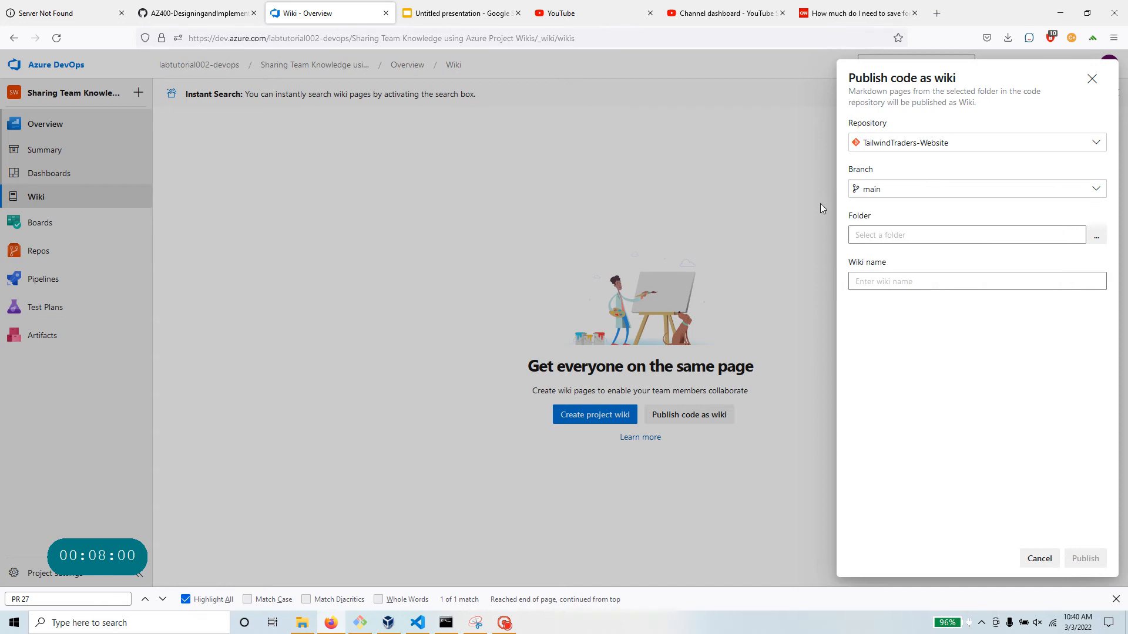
Set the wiki's folder to /Documents and its name to Tailwind Traders (Documents), copied from the lab's settings table.
{"action": "left_click", "coordinate": [1096, 235]}
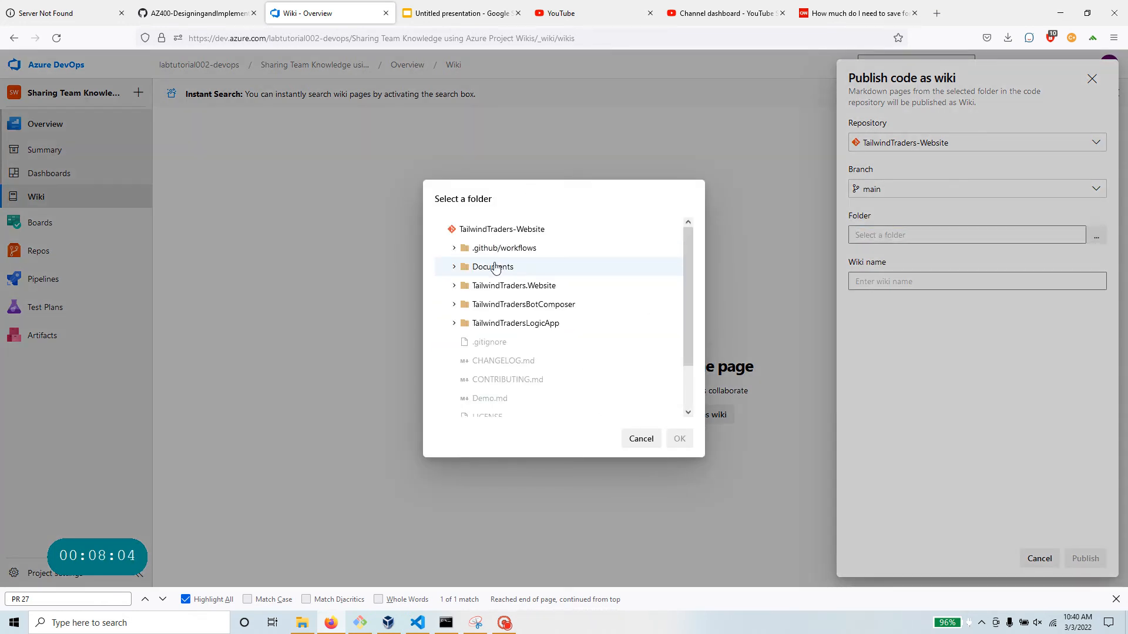
{"action": "left_click", "coordinate": [495, 267]}
{"action": "left_click", "coordinate": [675, 439]}
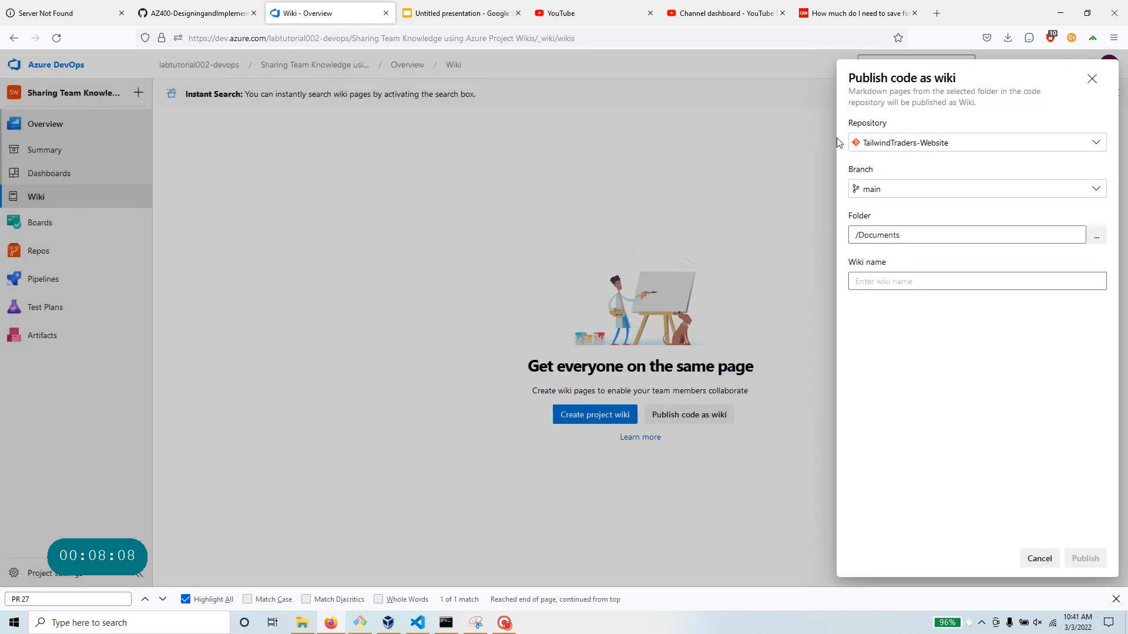
{"action": "left_click", "coordinate": [197, 13]}
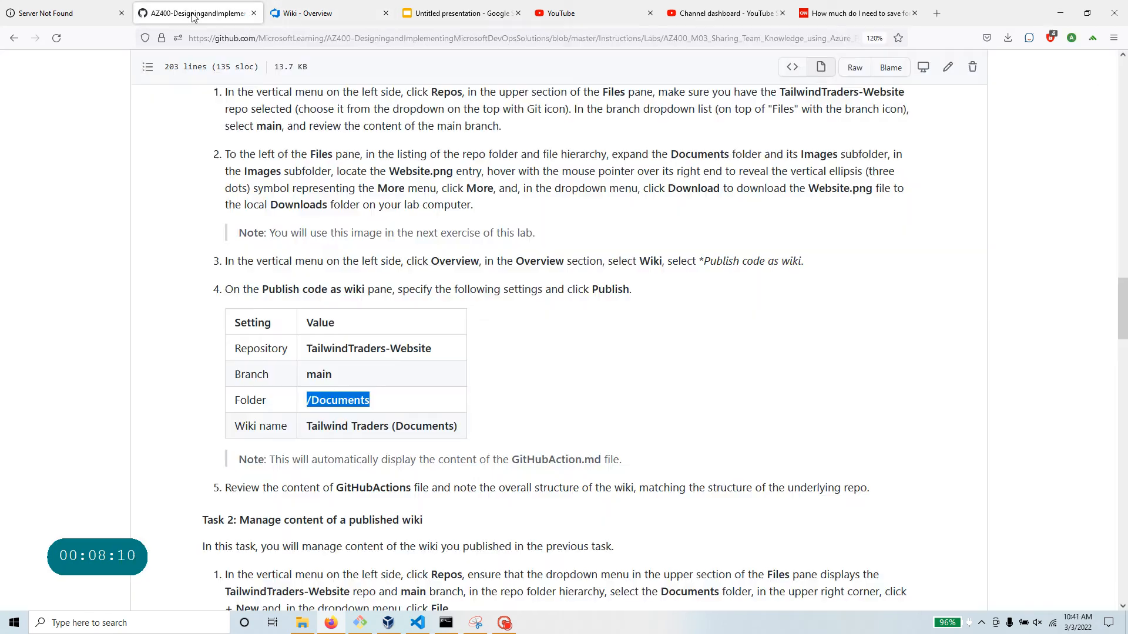
{"action": "left_click_drag", "start_coordinate": [462, 433], "coordinate": [306, 426]}
{"action": "right_click", "coordinate": [354, 429]}
{"action": "left_click", "coordinate": [370, 441]}
{"action": "left_click", "coordinate": [329, 13]}
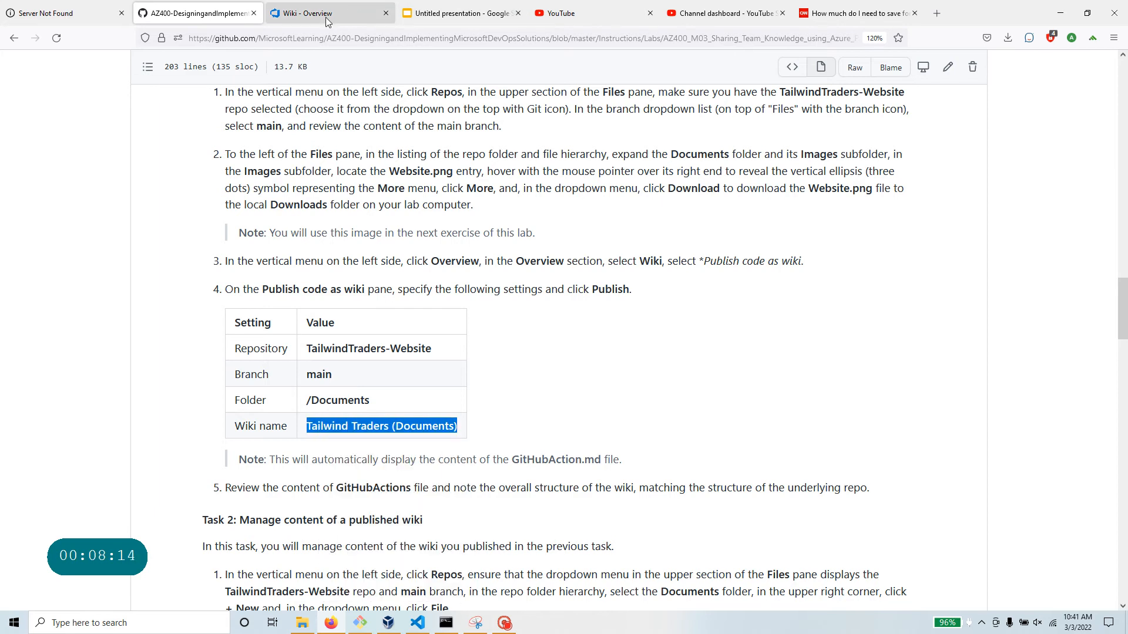
{"action": "left_click", "coordinate": [881, 282]}
{"action": "key", "text": "ctrl+v"}
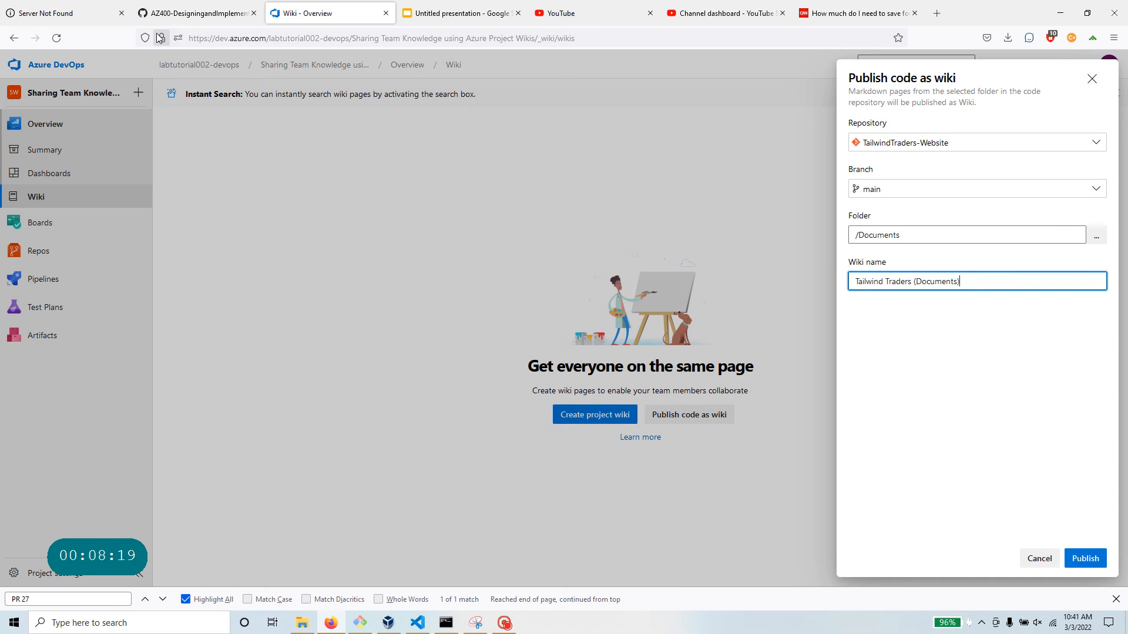
Read the lab note under the settings table about which file's content the published wiki displays.
{"action": "left_click", "coordinate": [194, 13]}
{"action": "scroll", "coordinate": [280, 438], "scroll_direction": "down", "scroll_amount": 2}
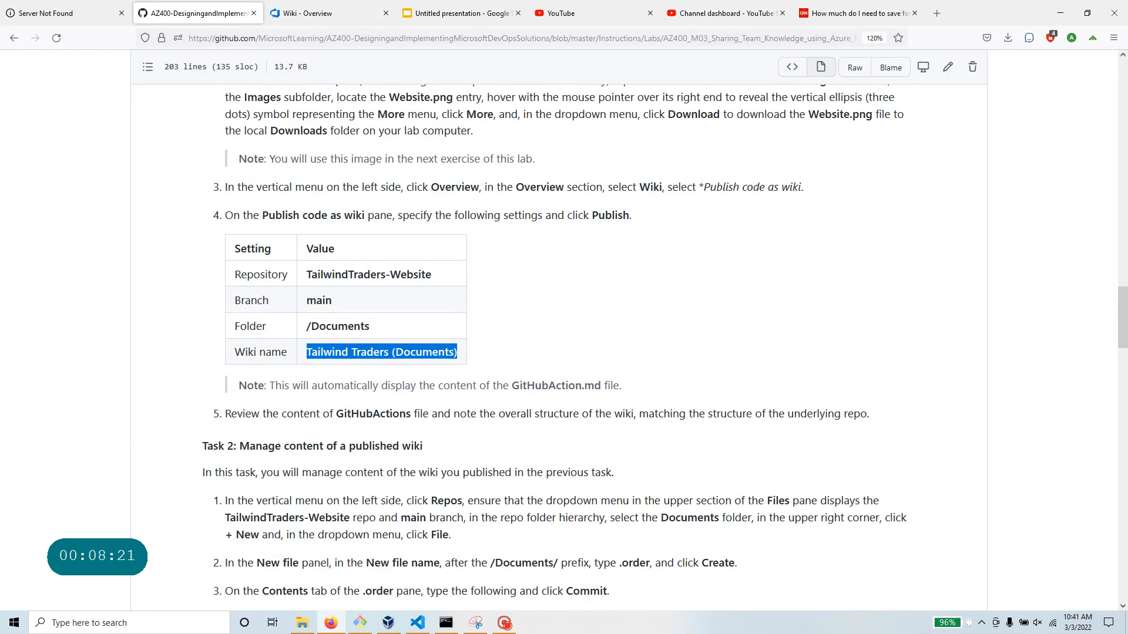
{"action": "left_click_drag", "start_coordinate": [275, 385], "coordinate": [636, 392]}
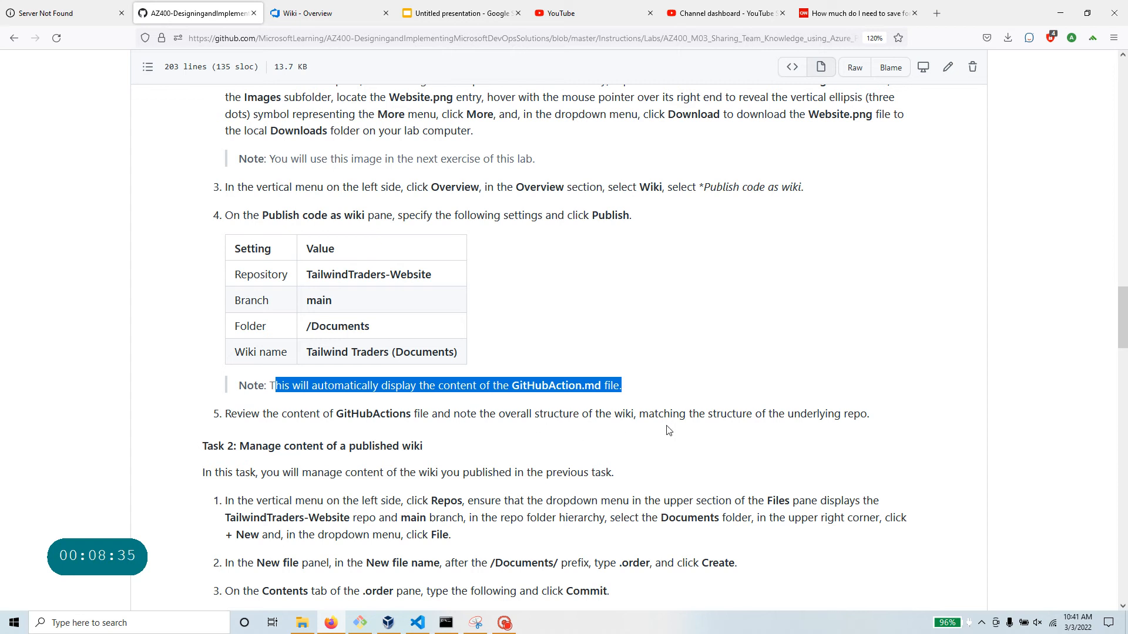
Return to Azure DevOps, publish the code as a wiki, and read the opening of its GitHubActions page.
{"action": "left_click", "coordinate": [315, 14]}
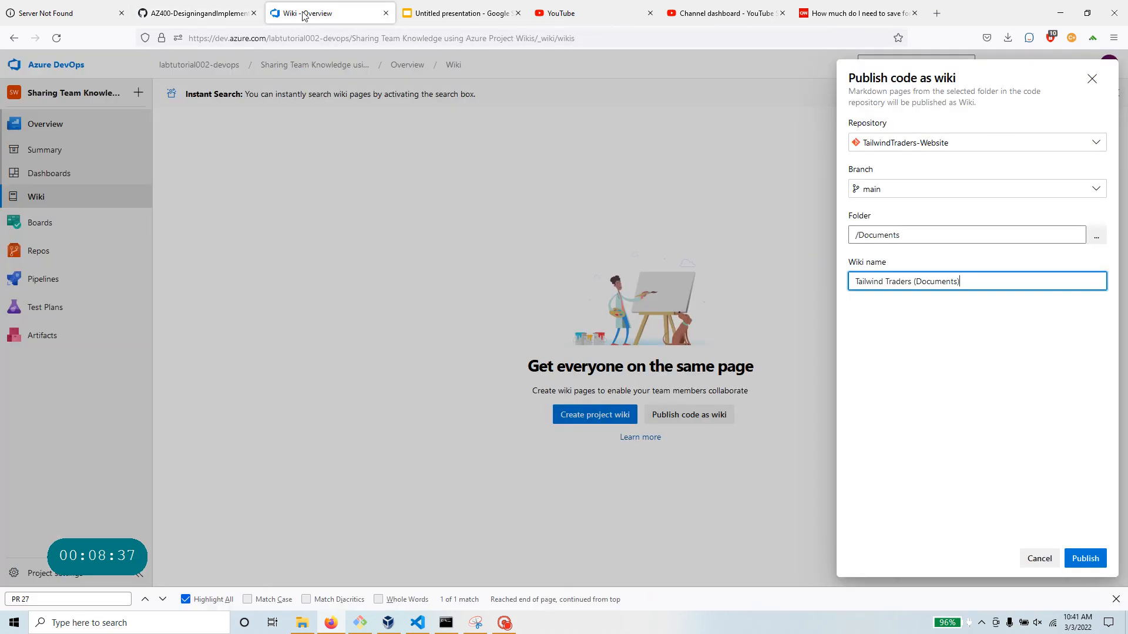
{"action": "left_click", "coordinate": [1093, 560]}
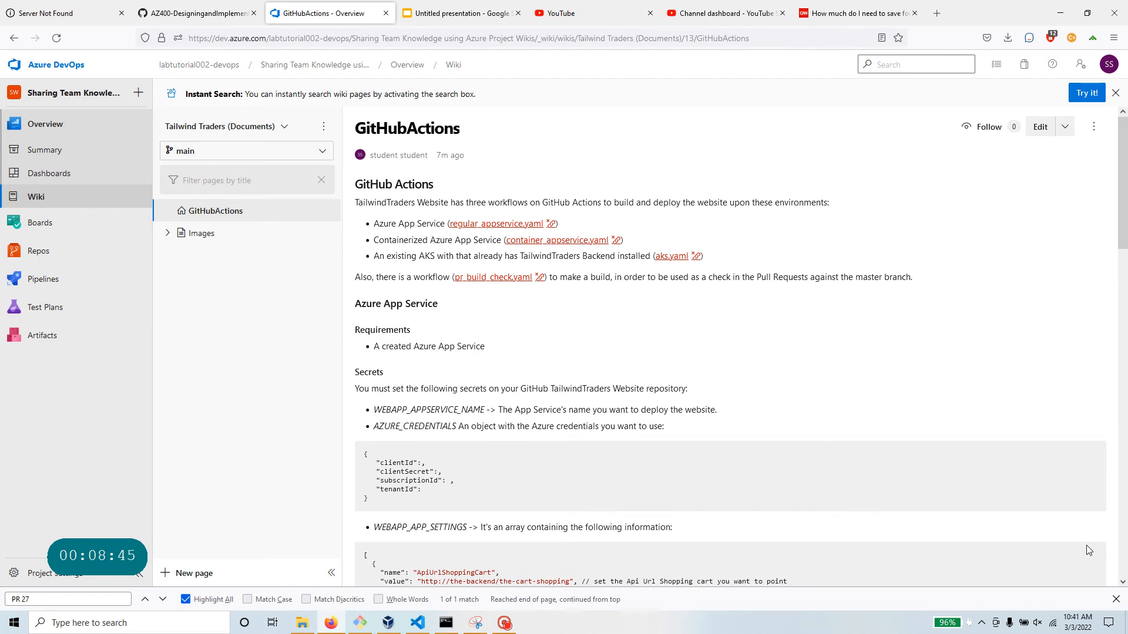
{"action": "left_click_drag", "start_coordinate": [476, 133], "coordinate": [350, 133]}
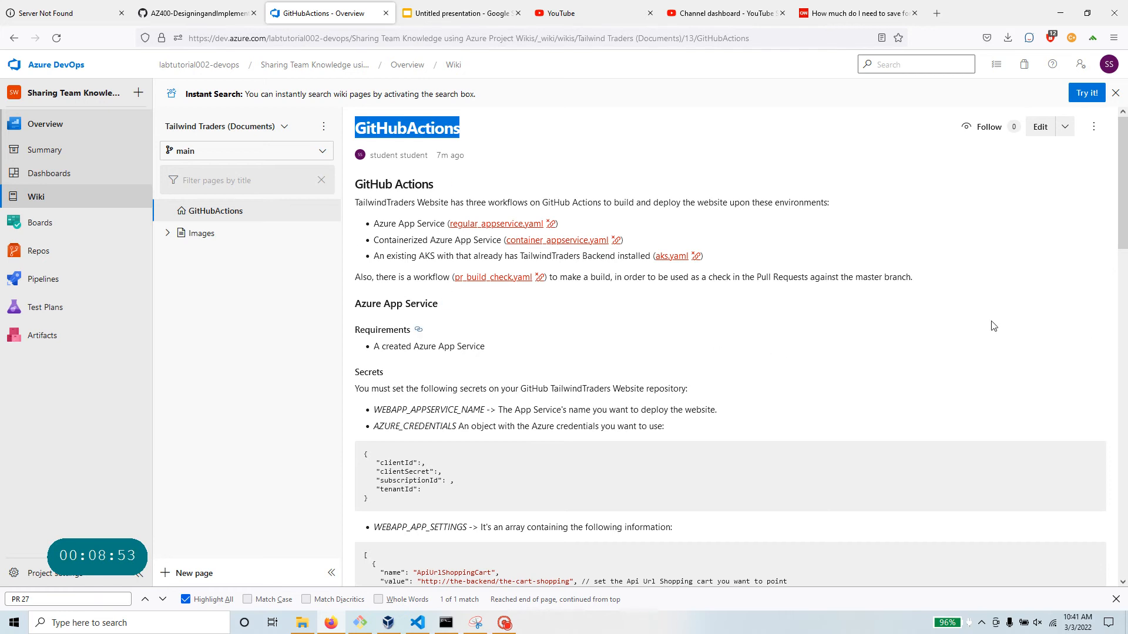
{"action": "left_click_drag", "start_coordinate": [353, 204], "coordinate": [872, 228]}
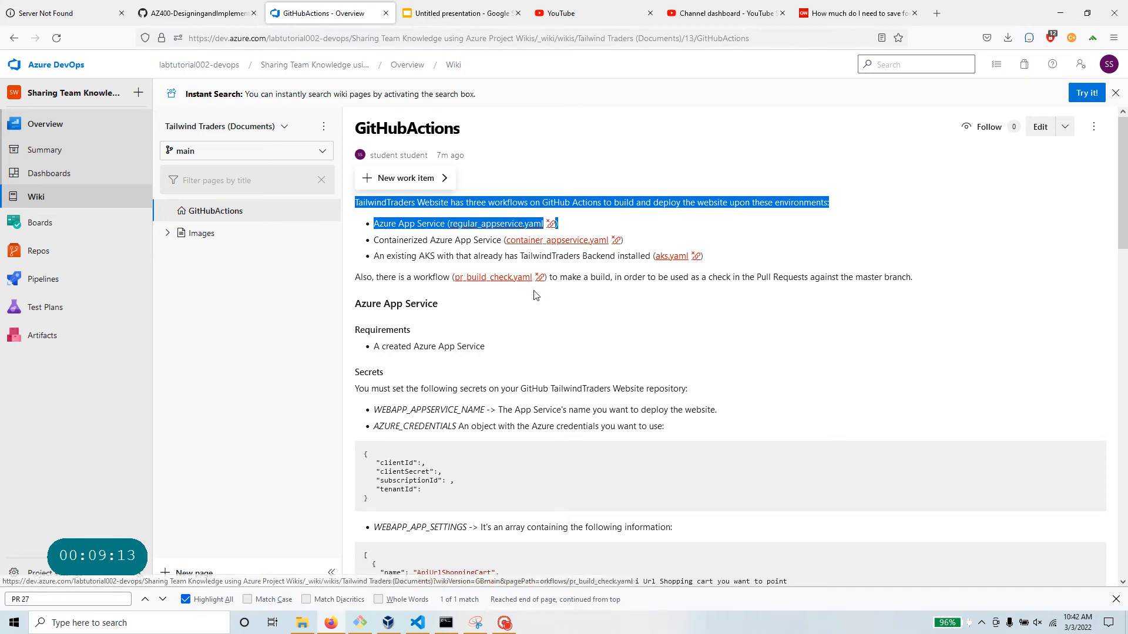
Look through the GitHubActions wiki page's requirements and secrets sections, down to the AKS section and page end.
{"action": "scroll", "coordinate": [564, 320], "scroll_direction": "down", "scroll_amount": 5}
{"action": "scroll", "coordinate": [558, 329], "scroll_direction": "down", "scroll_amount": 10}
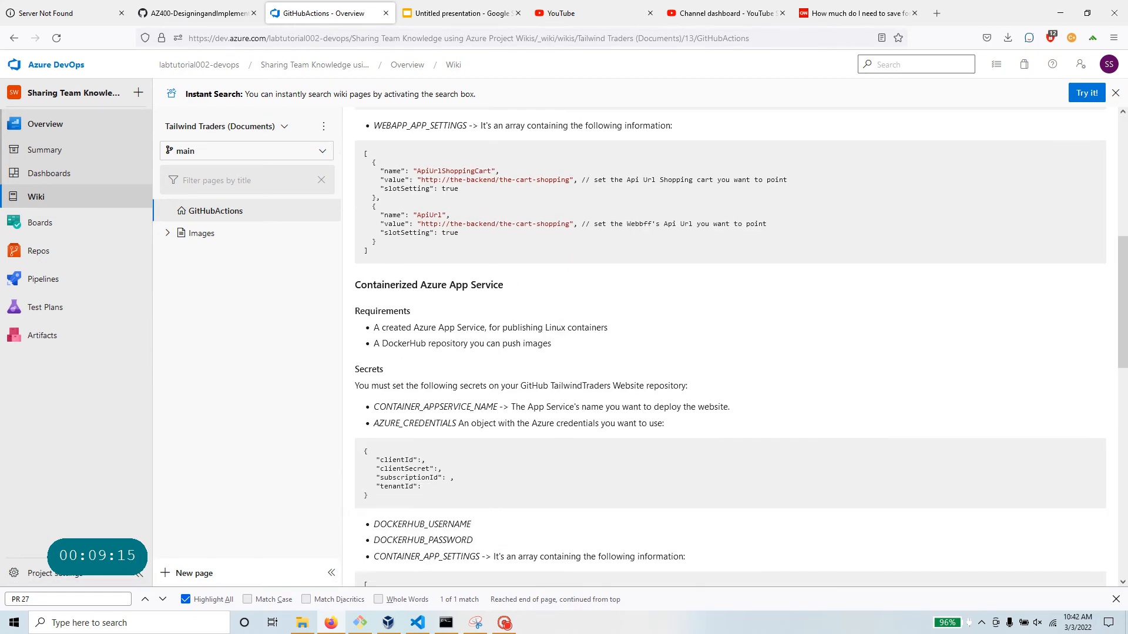
{"action": "scroll", "coordinate": [558, 329], "scroll_direction": "down", "scroll_amount": 3}
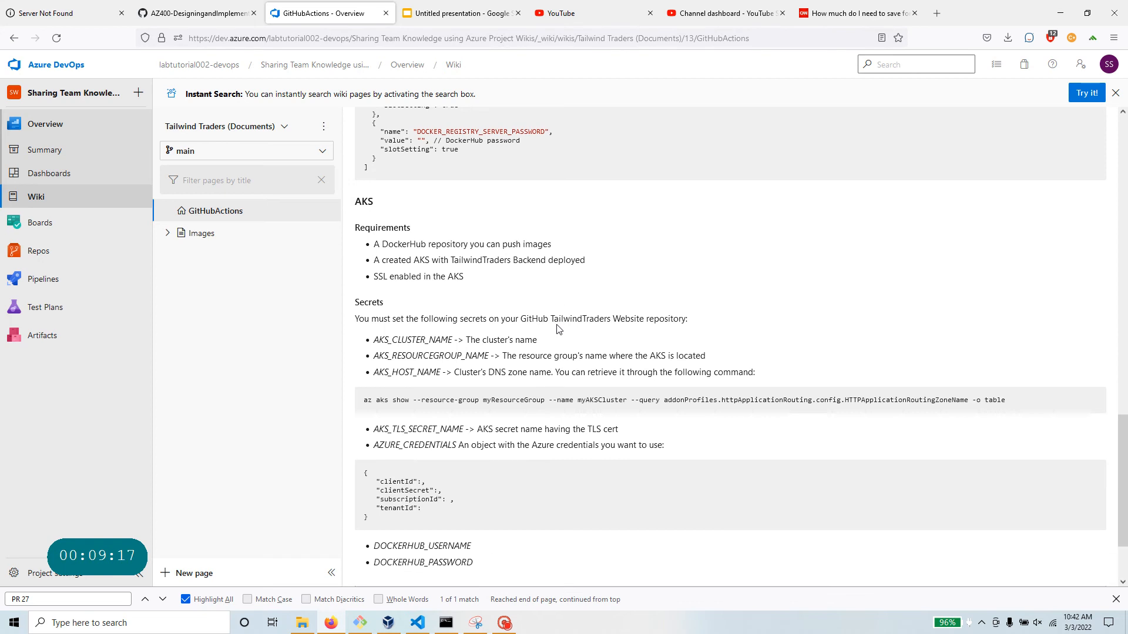
{"action": "scroll", "coordinate": [552, 328], "scroll_direction": "up", "scroll_amount": 18}
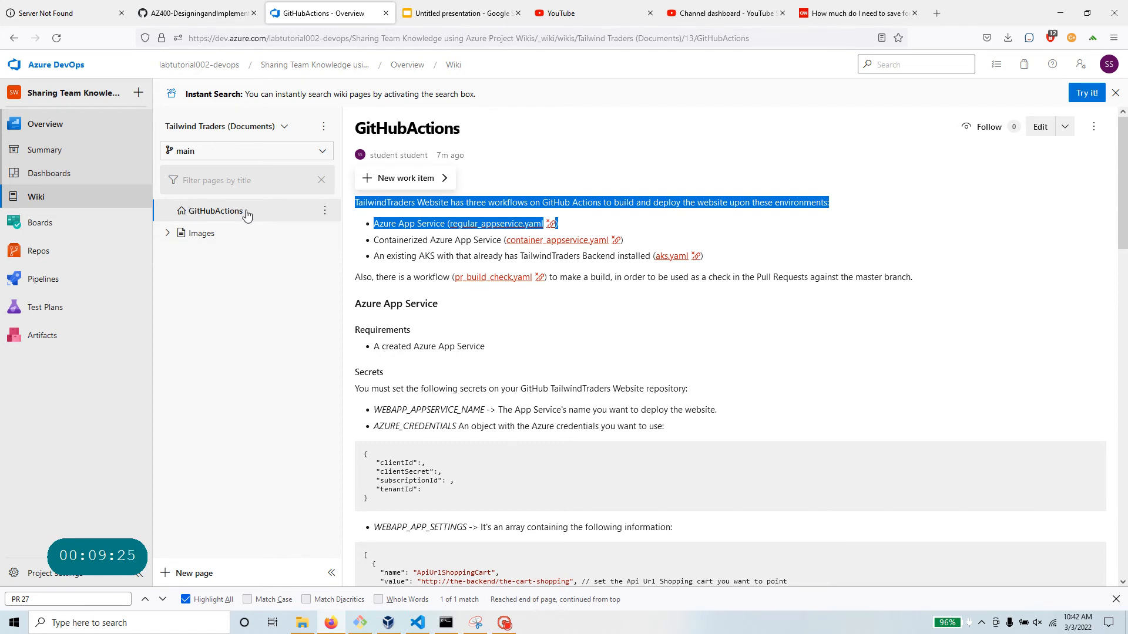
{"action": "scroll", "coordinate": [584, 427], "scroll_direction": "down", "scroll_amount": 15}
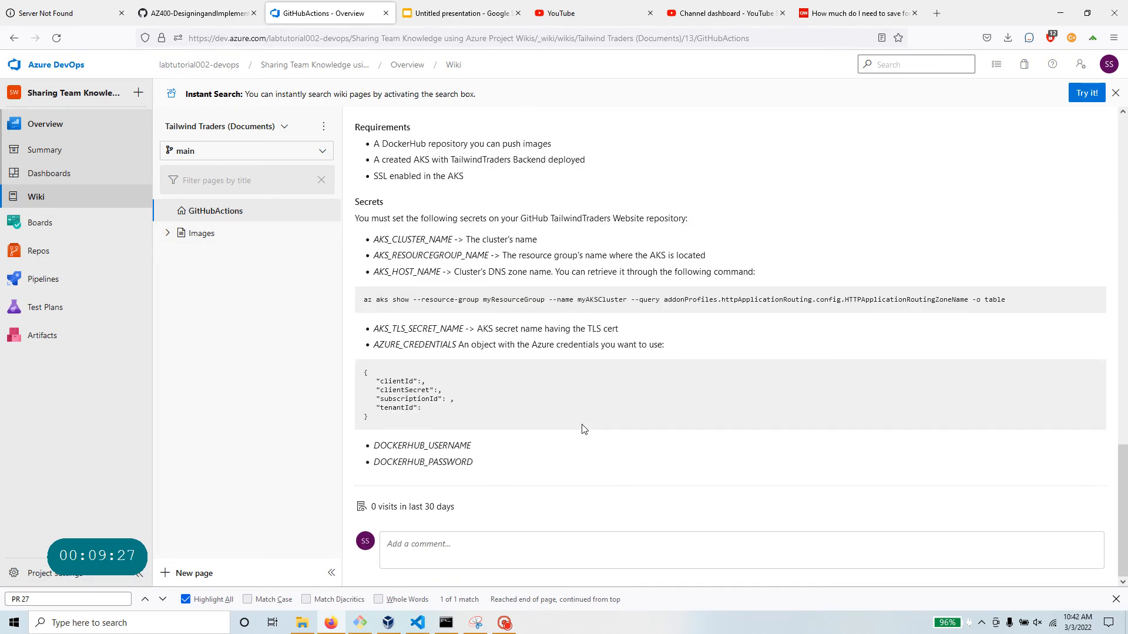
{"action": "scroll", "coordinate": [583, 427], "scroll_direction": "up", "scroll_amount": 5}
{"action": "scroll", "coordinate": [583, 428], "scroll_direction": "down", "scroll_amount": 3}
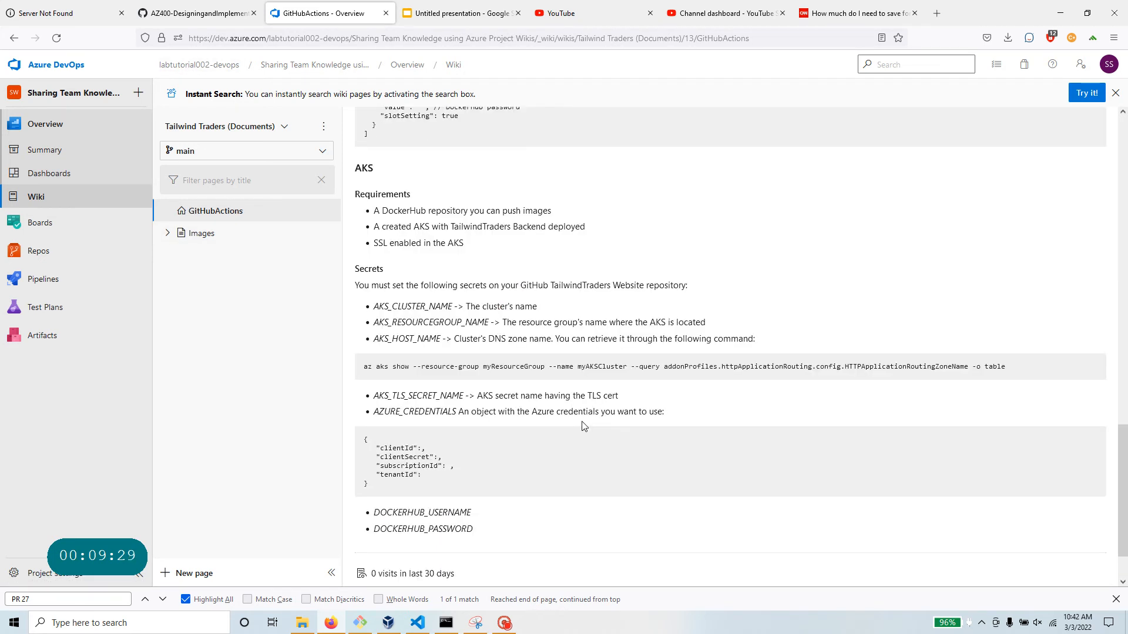
{"action": "scroll", "coordinate": [584, 427], "scroll_direction": "up", "scroll_amount": 10}
Switch to the lab instructions and read Task 2's first step about the section and repository to open.
{"action": "left_click", "coordinate": [207, 14]}
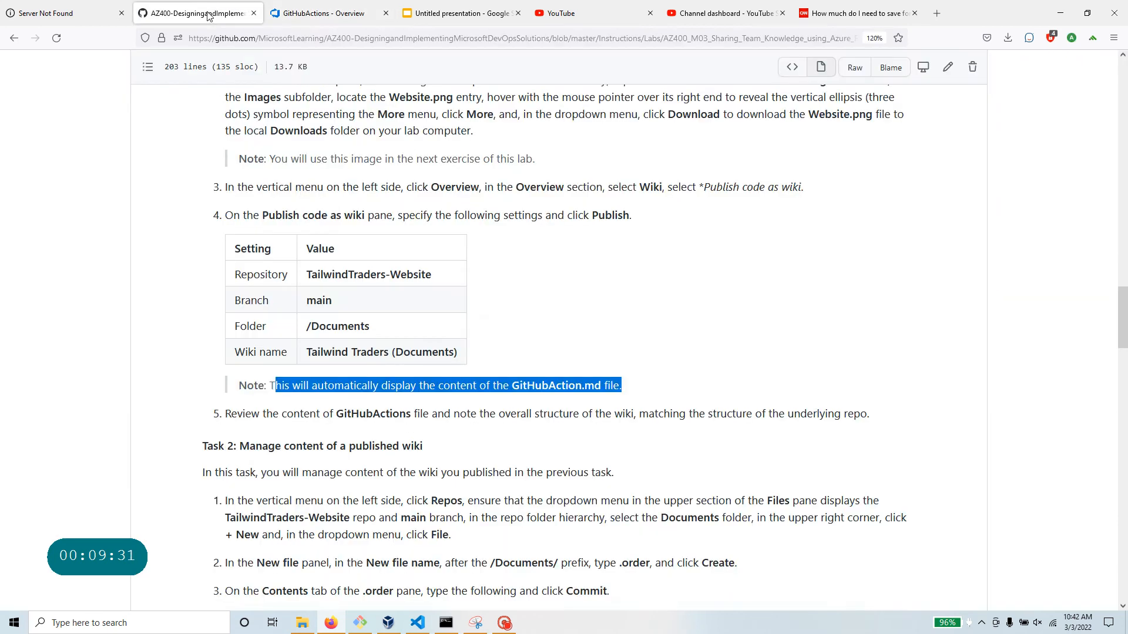
{"action": "scroll", "coordinate": [563, 347], "scroll_direction": "down", "scroll_amount": 3}
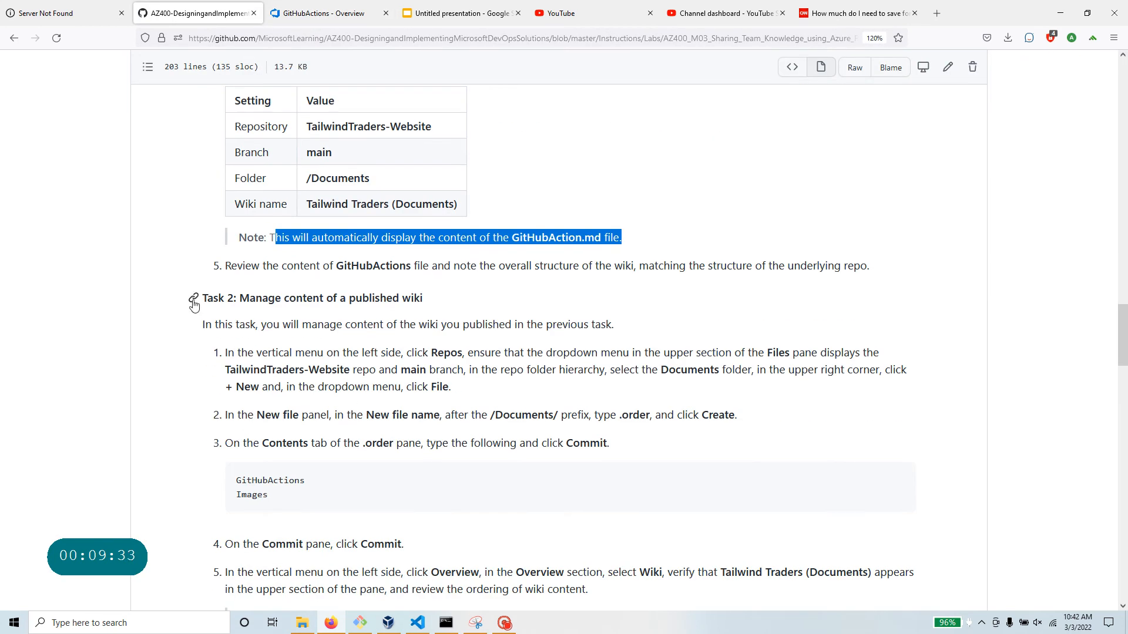
{"action": "left_click_drag", "start_coordinate": [424, 300], "coordinate": [199, 298]}
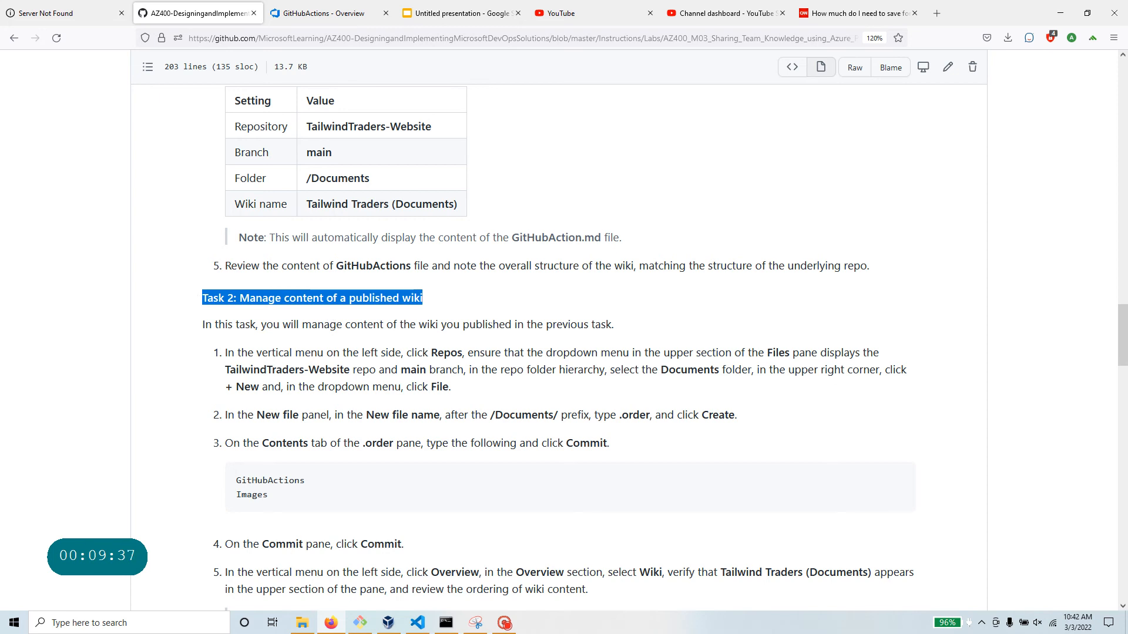
{"action": "scroll", "coordinate": [483, 324], "scroll_direction": "down", "scroll_amount": 2}
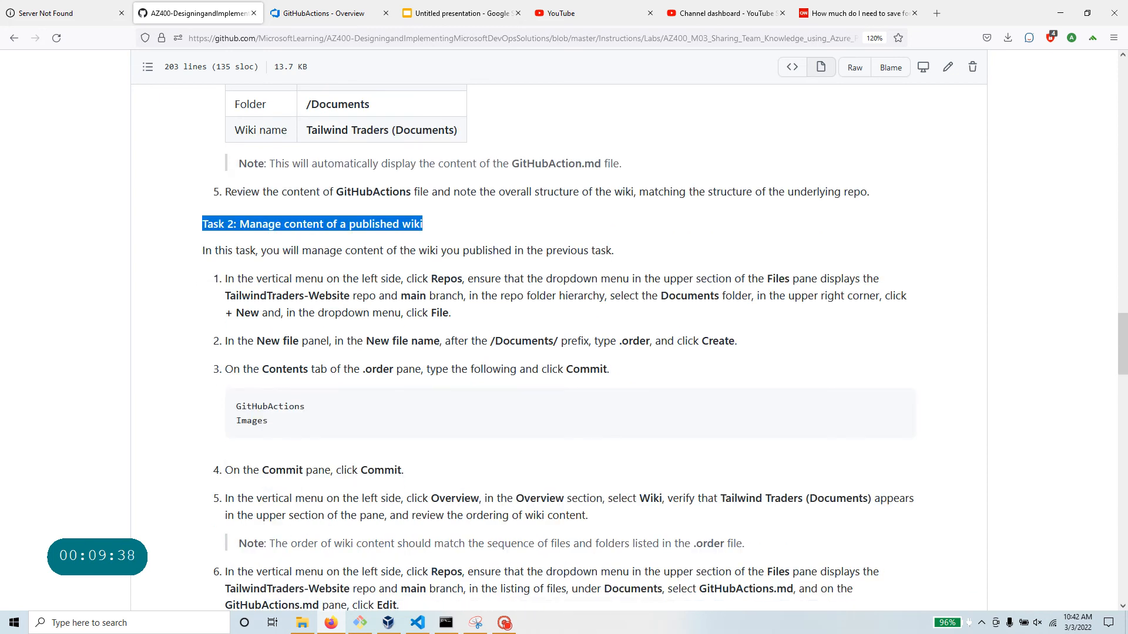
{"action": "left_click", "coordinate": [441, 281]}
{"action": "double_click", "coordinate": [441, 281]}
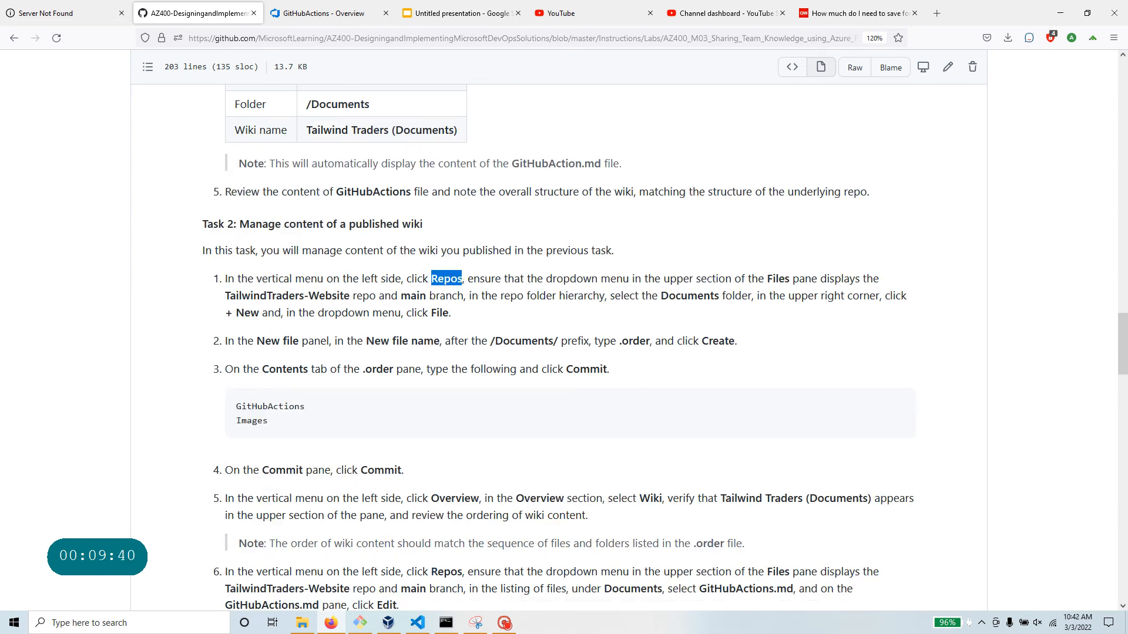
{"action": "triple_click", "coordinate": [781, 279]}
{"action": "left_click", "coordinate": [322, 312]}
{"action": "left_click_drag", "start_coordinate": [350, 296], "coordinate": [226, 297]}
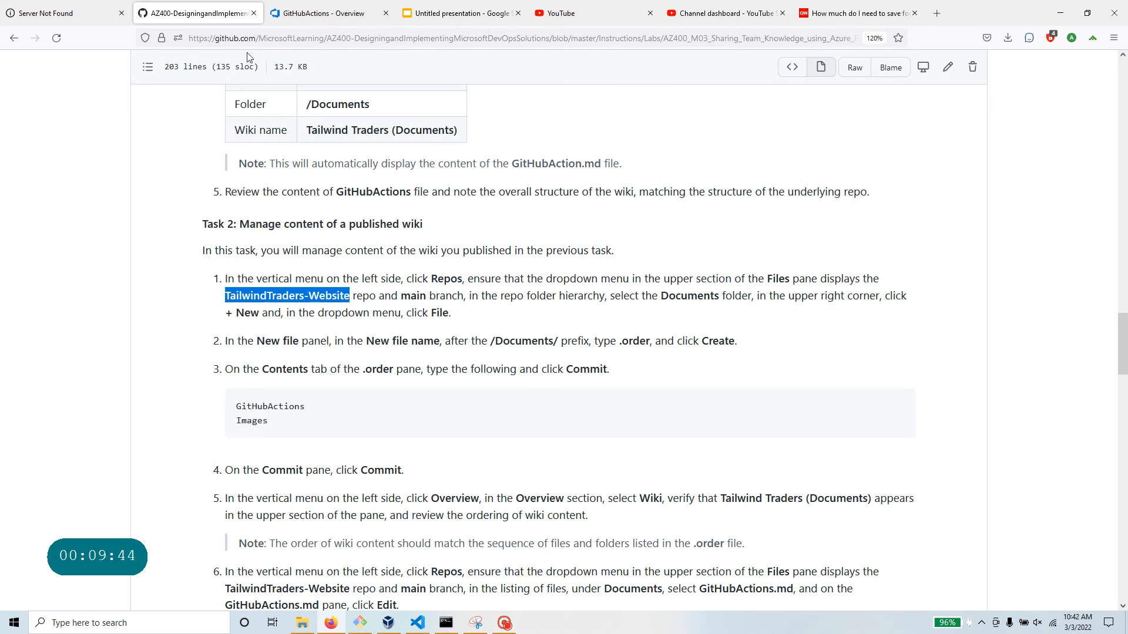
Open the project's repository files in Azure DevOps and check that TailwindTraders-Website is the selected repository.
{"action": "left_click", "coordinate": [341, 14]}
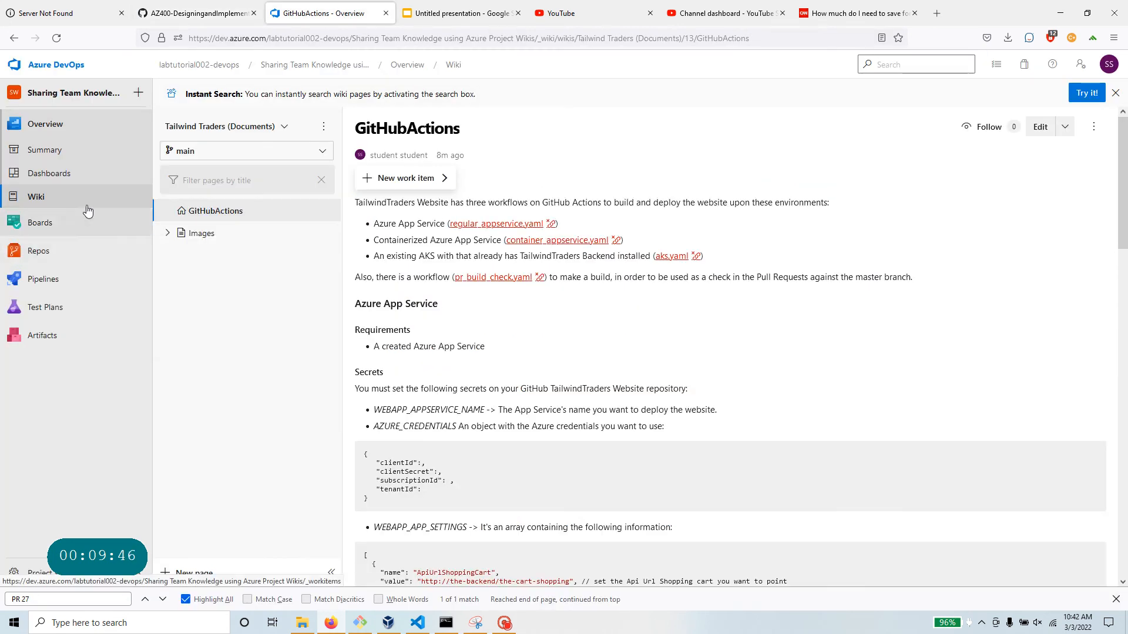
{"action": "mouse_move", "coordinate": [52, 252]}
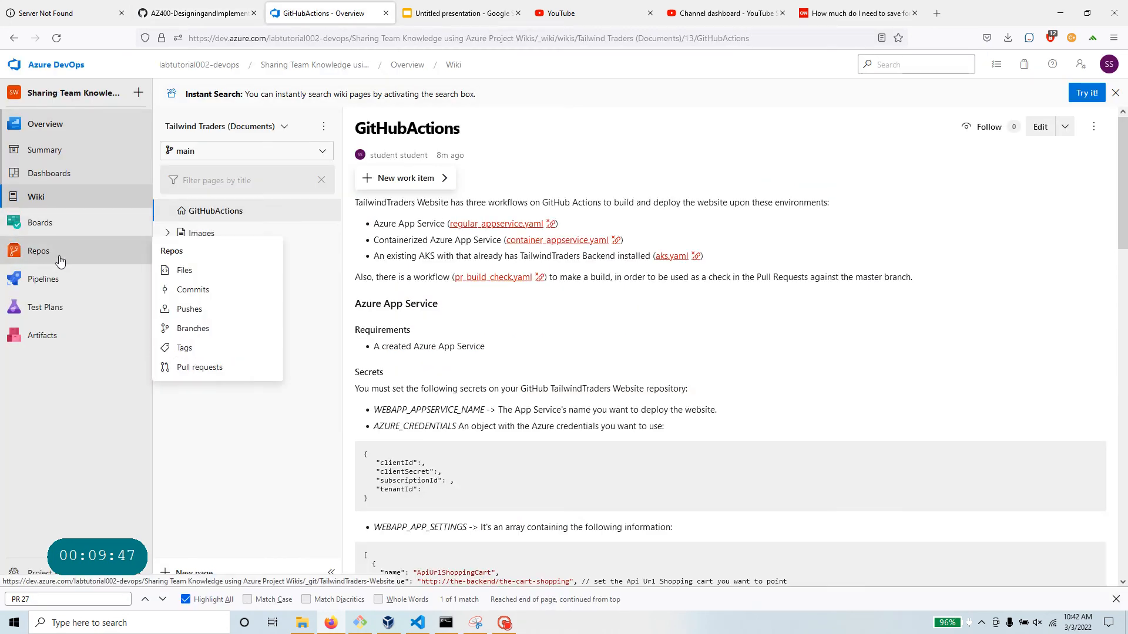
{"action": "left_click", "coordinate": [197, 276]}
{"action": "left_click", "coordinate": [527, 65]}
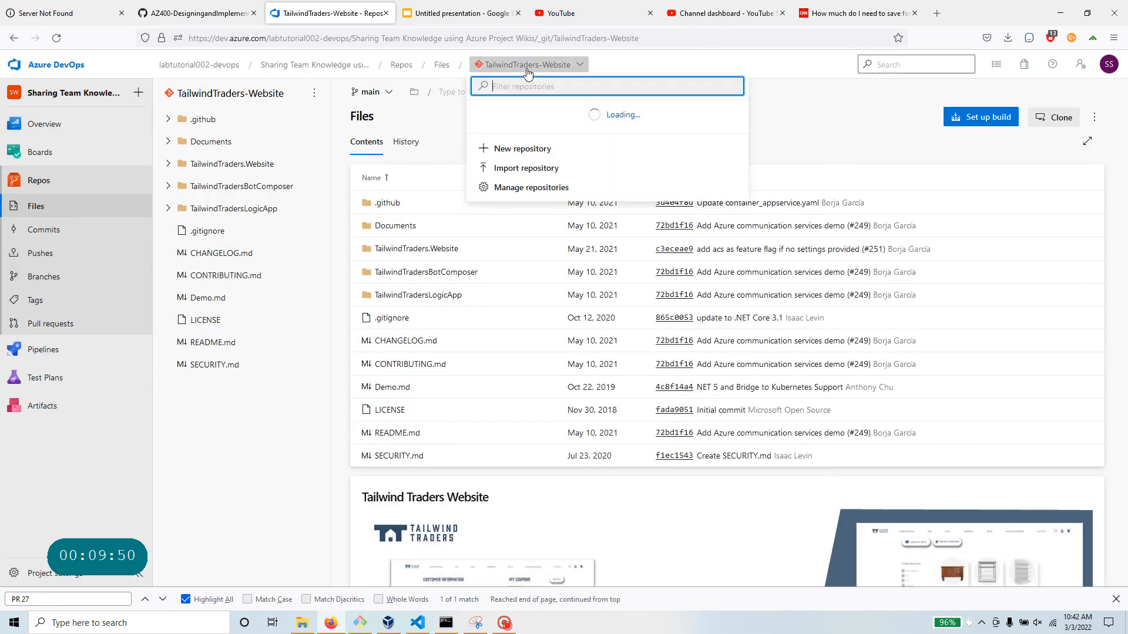
{"action": "left_click", "coordinate": [576, 154]}
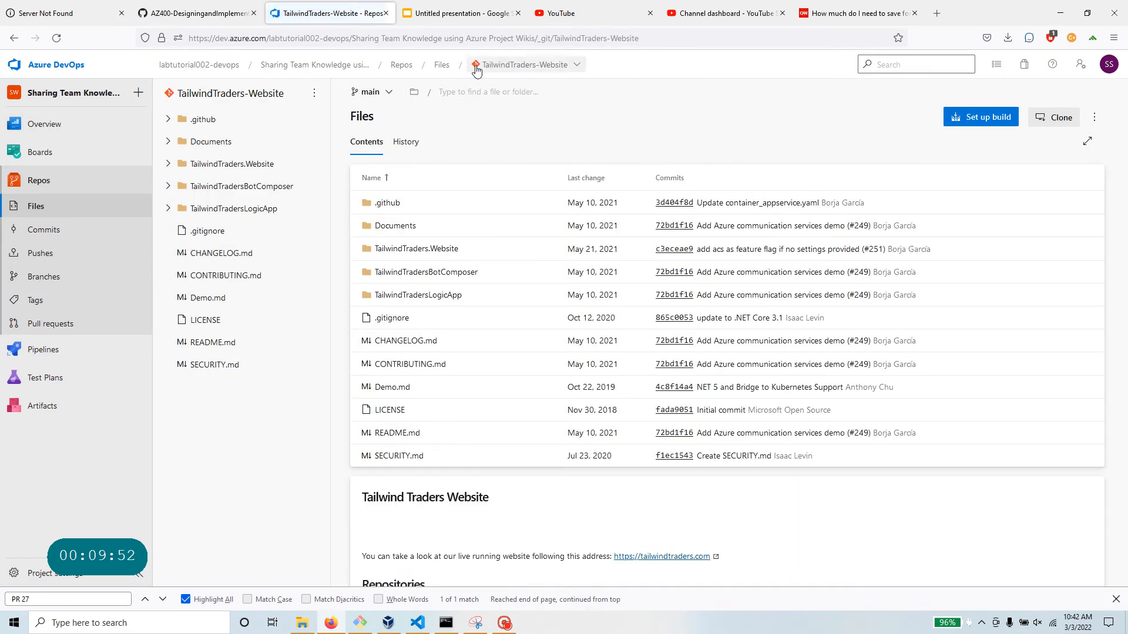
Check the rest of the lab's step 1 for the folder and item type, and look inside the repository's Documents/Images folder.
{"action": "left_click", "coordinate": [197, 17]}
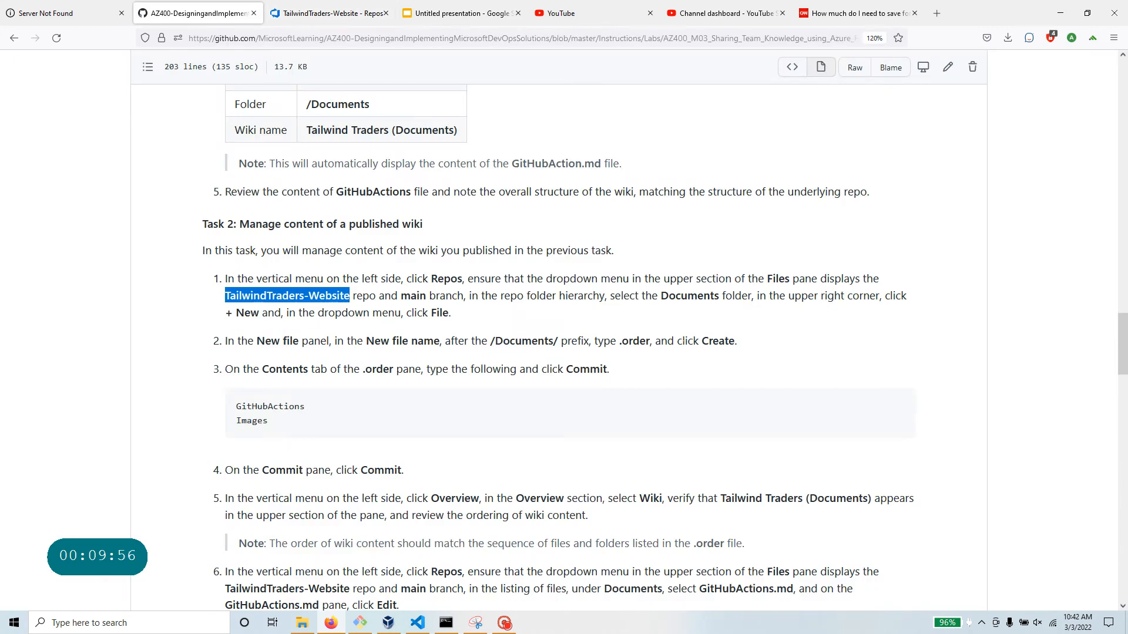
{"action": "left_click_drag", "start_coordinate": [661, 295], "coordinate": [718, 295]}
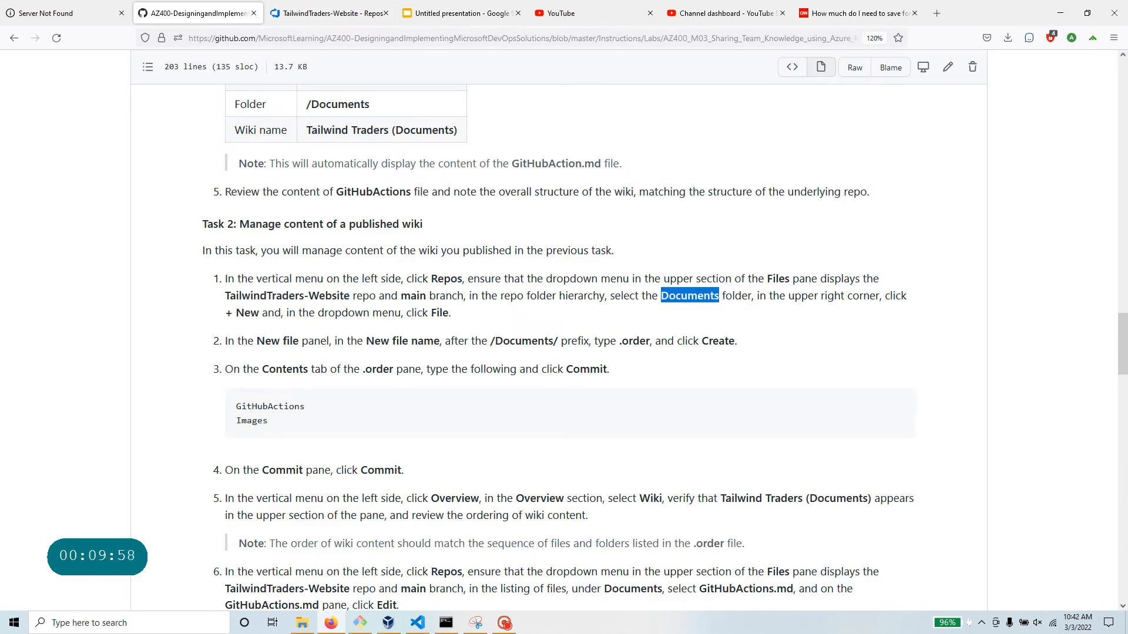
{"action": "double_click", "coordinate": [249, 313]}
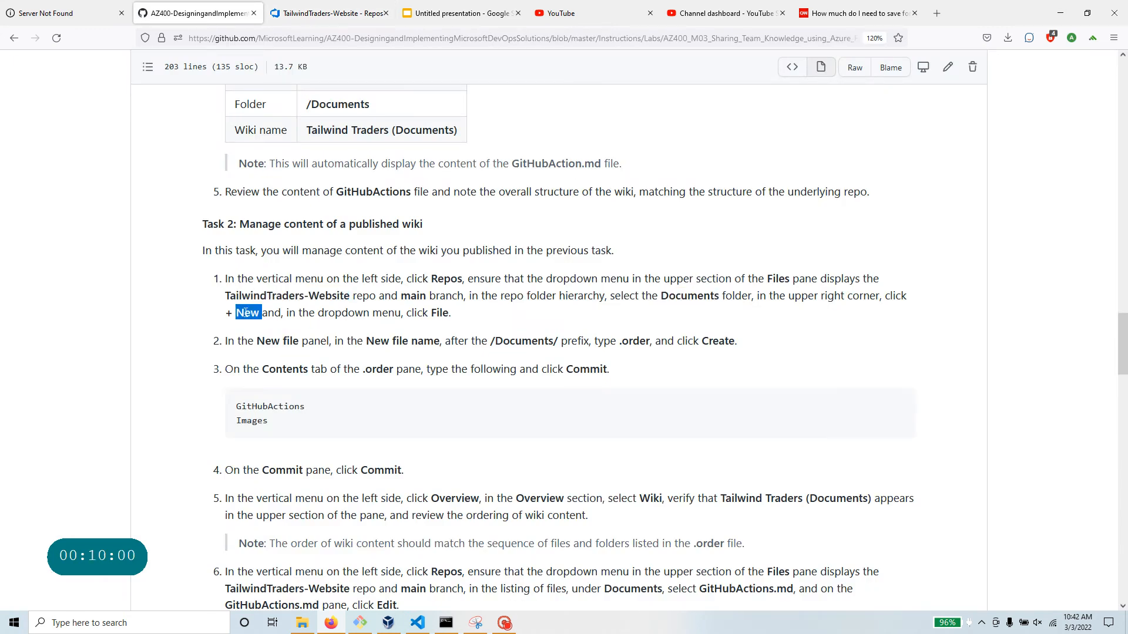
{"action": "double_click", "coordinate": [439, 311]}
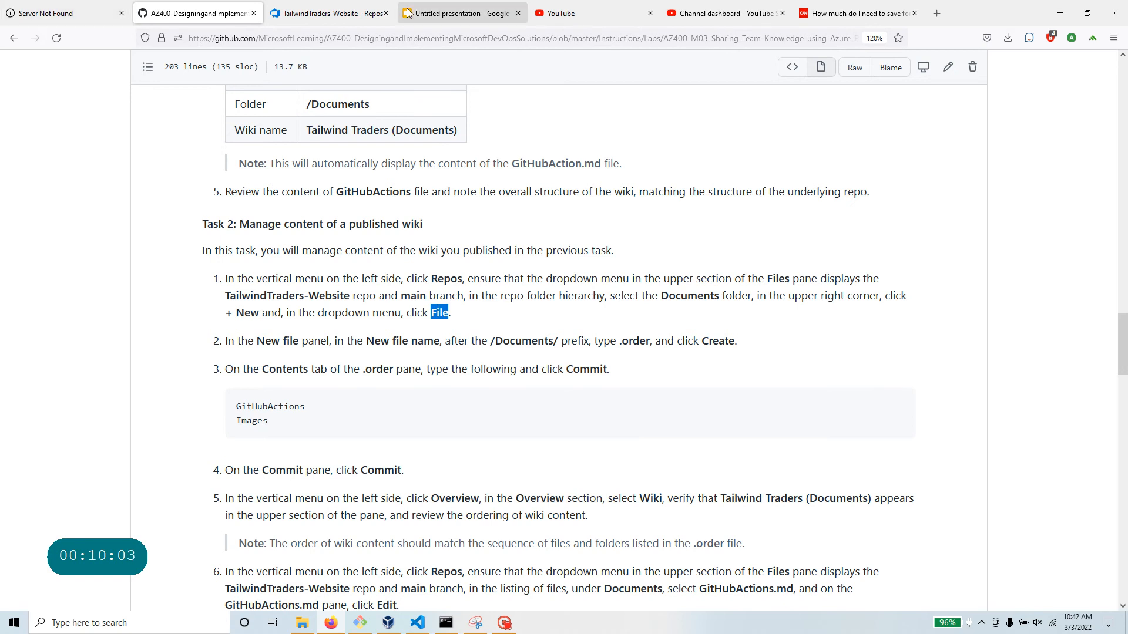
{"action": "left_click", "coordinate": [332, 13]}
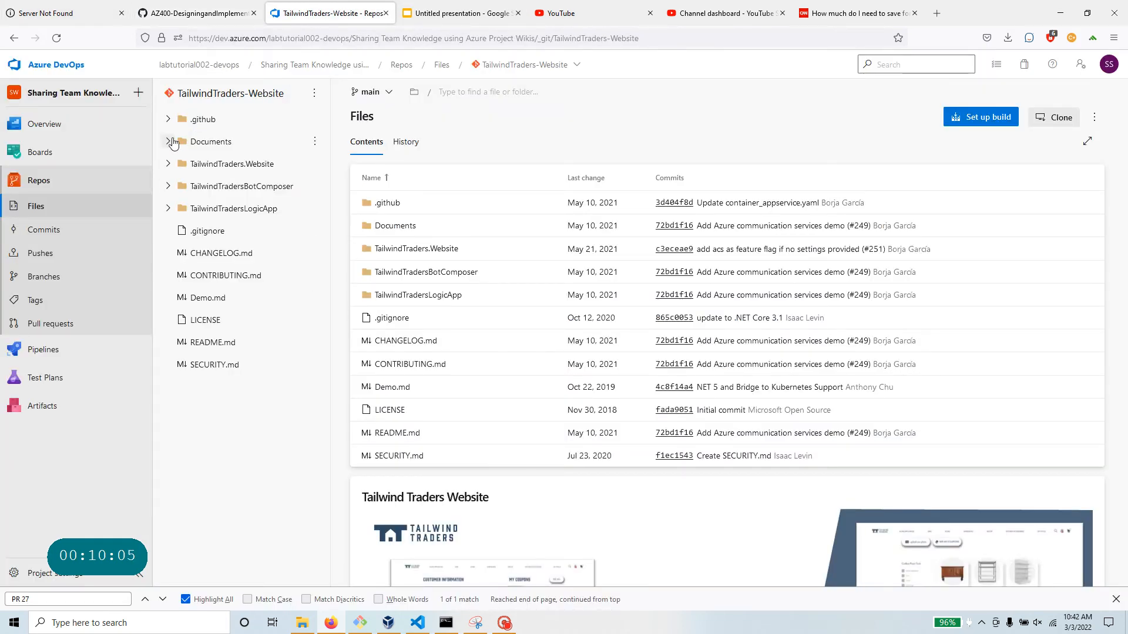
{"action": "left_click", "coordinate": [168, 141]}
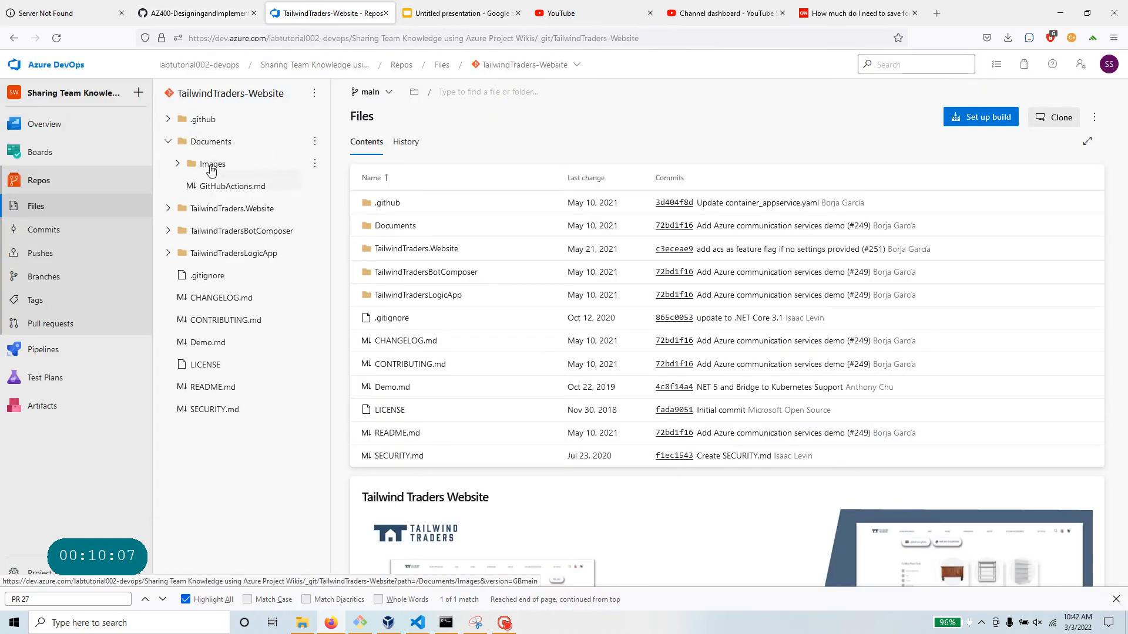
{"action": "left_click", "coordinate": [212, 165]}
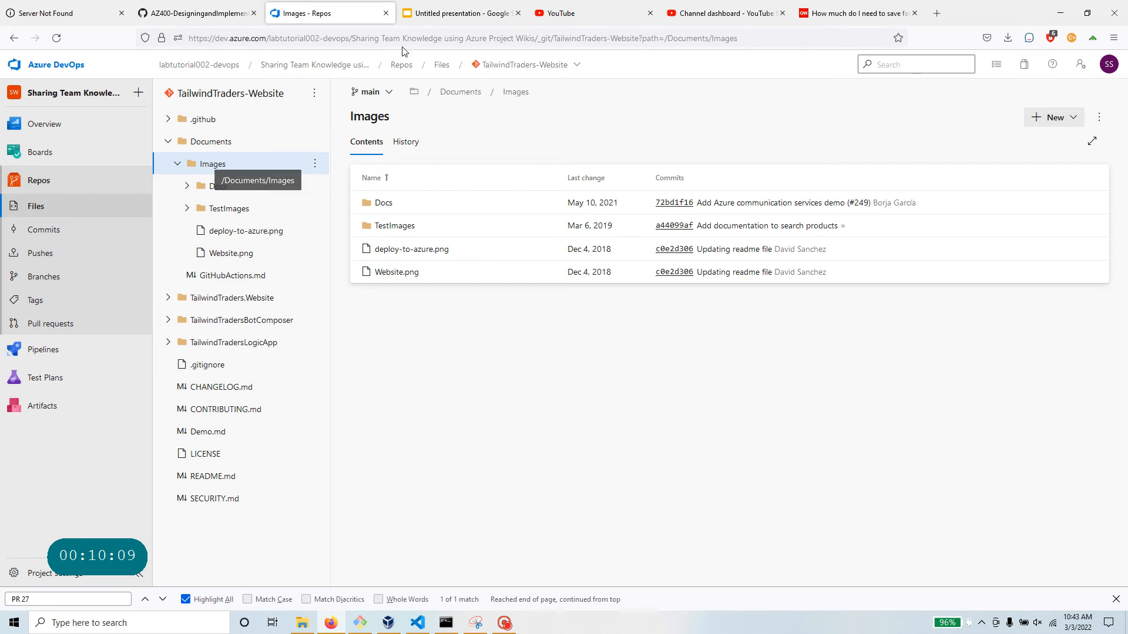
Open the repository's Documents folder and start creating a new file in it.
{"action": "left_click", "coordinate": [221, 23]}
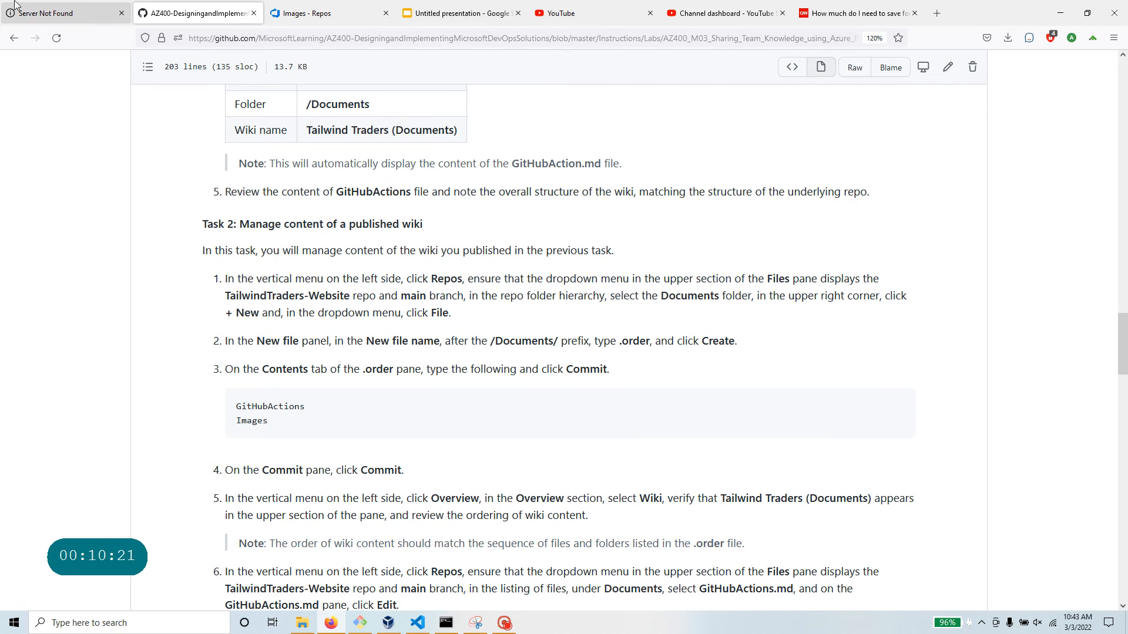
{"action": "left_click", "coordinate": [300, 14]}
{"action": "left_click", "coordinate": [222, 143]}
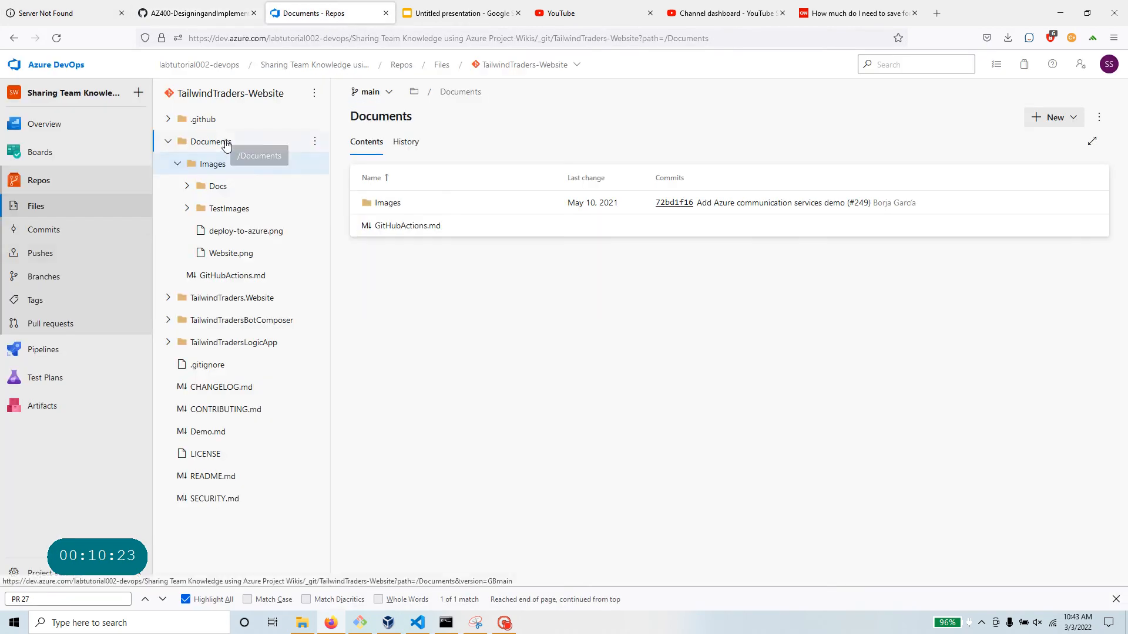
{"action": "left_click", "coordinate": [190, 145]}
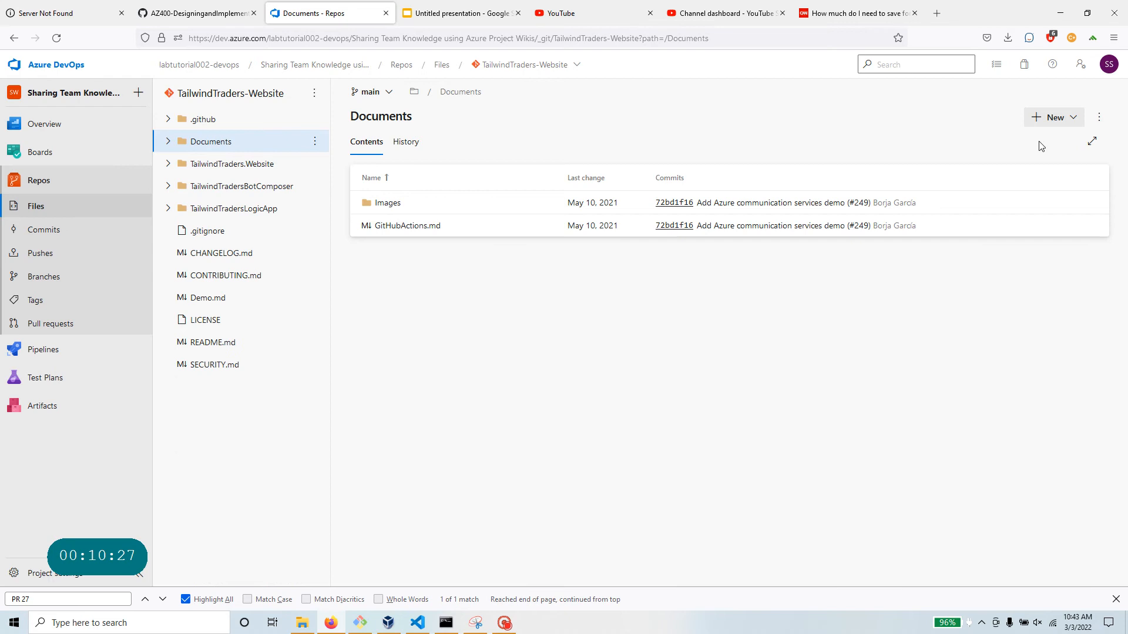
{"action": "left_click", "coordinate": [1044, 121]}
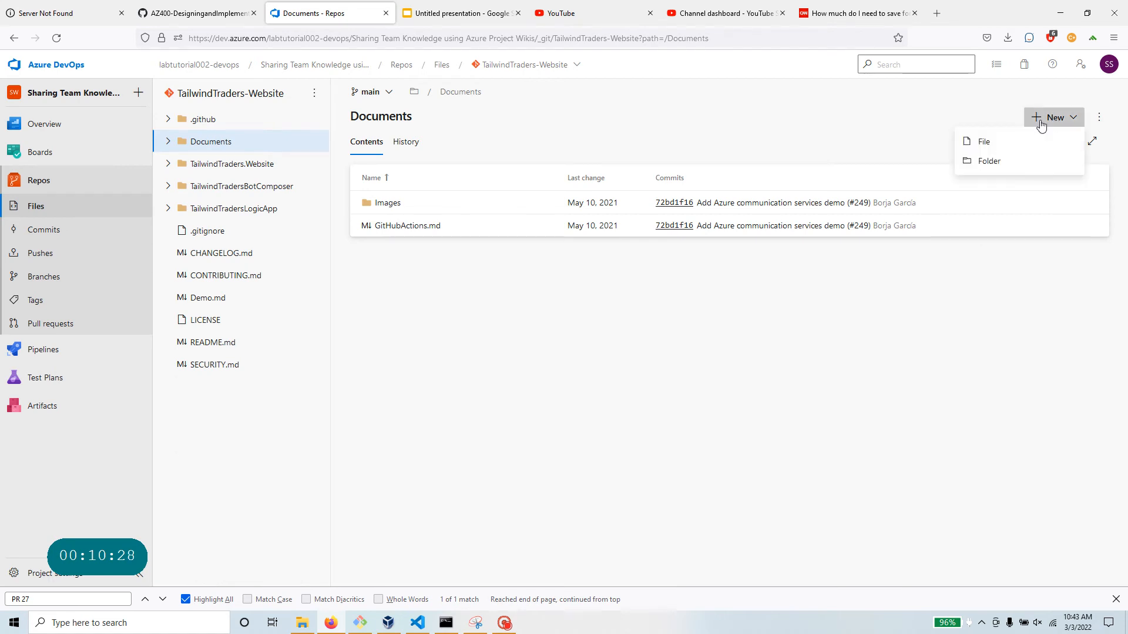
{"action": "left_click", "coordinate": [988, 141]}
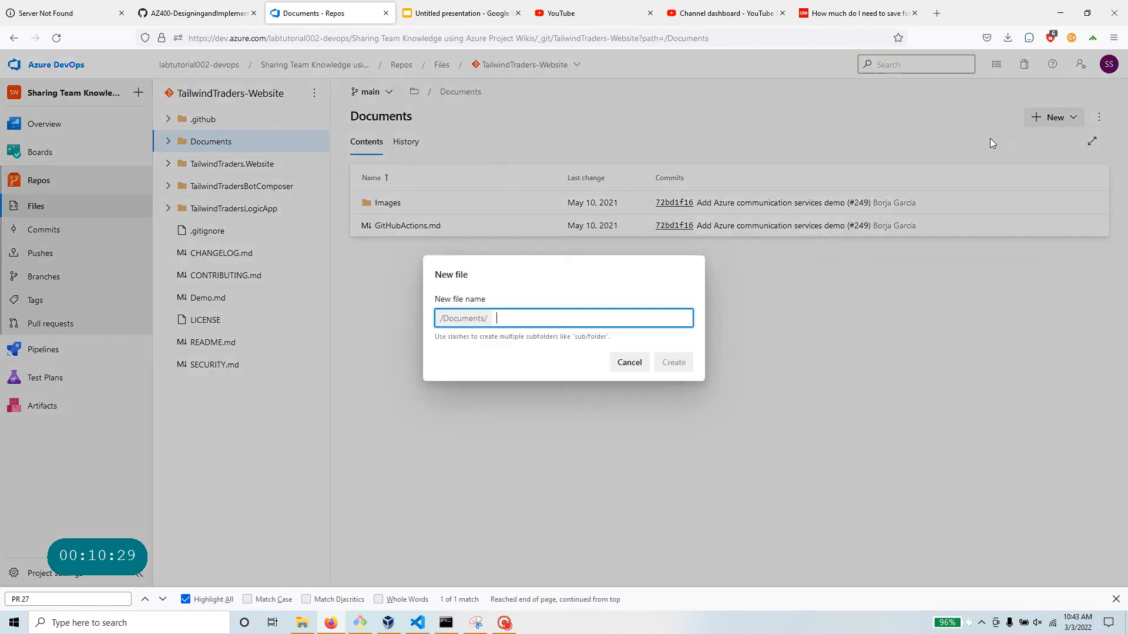
Copy the file name .order from the lab instructions, enter it for the new file in the Documents folder, and create the file.
{"action": "left_click", "coordinate": [203, 11]}
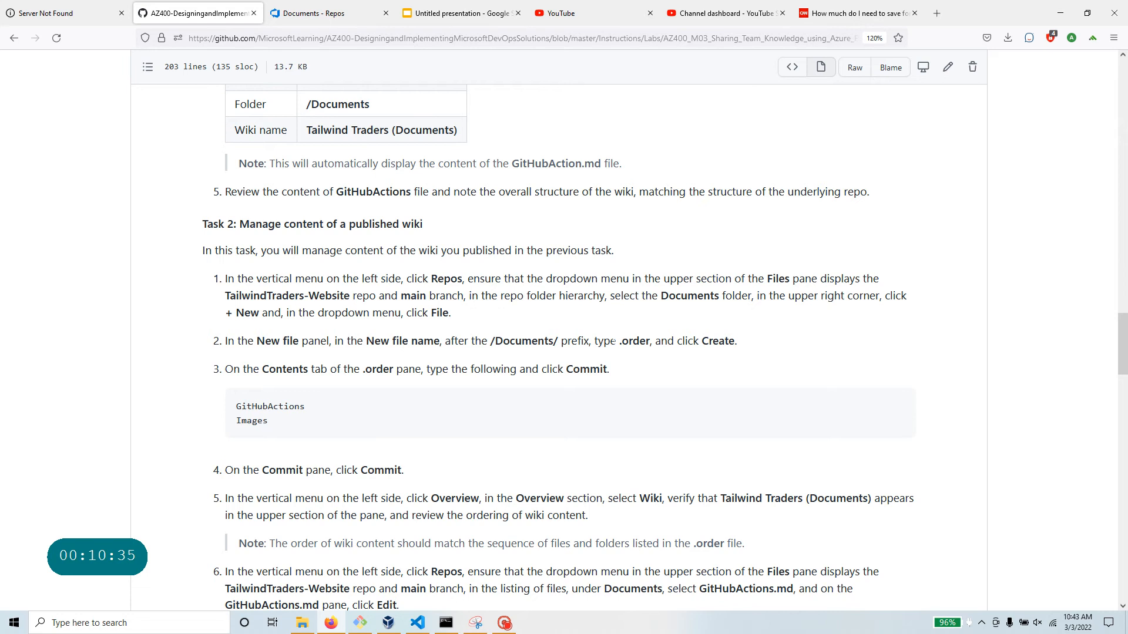
{"action": "left_click_drag", "start_coordinate": [617, 341], "coordinate": [650, 342]}
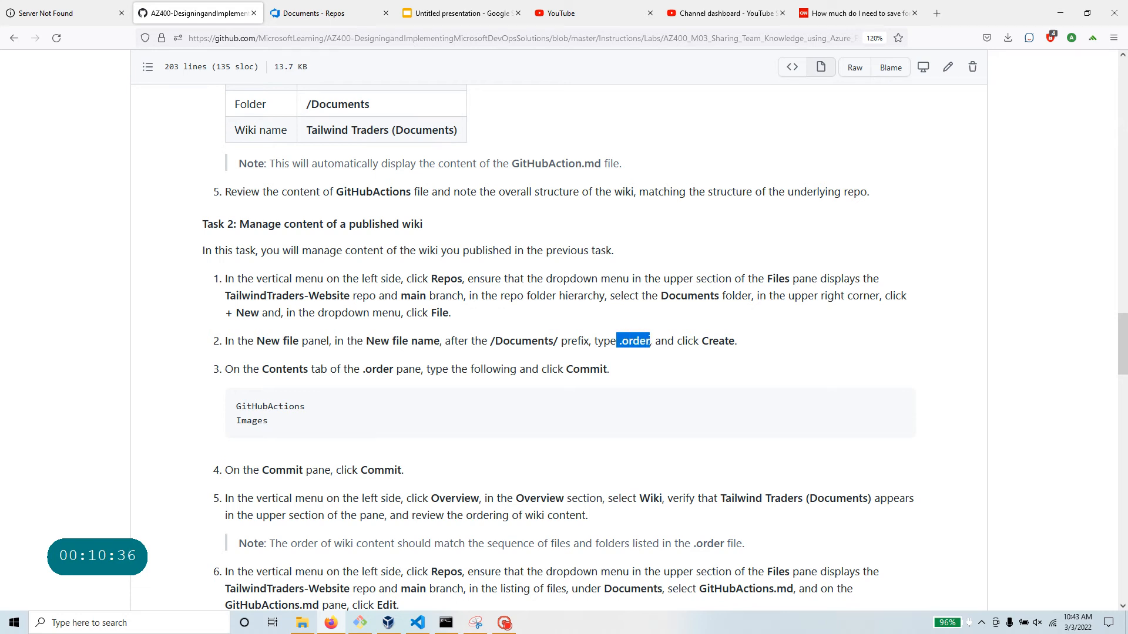
{"action": "right_click", "coordinate": [633, 342]}
{"action": "left_click", "coordinate": [648, 354]}
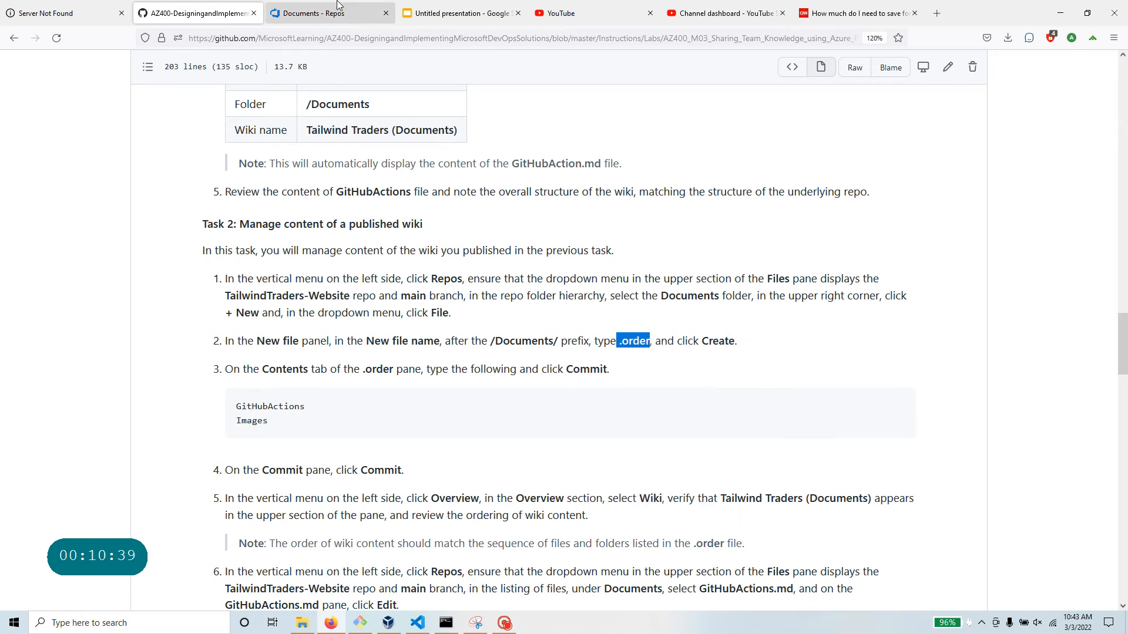
{"action": "left_click", "coordinate": [317, 13]}
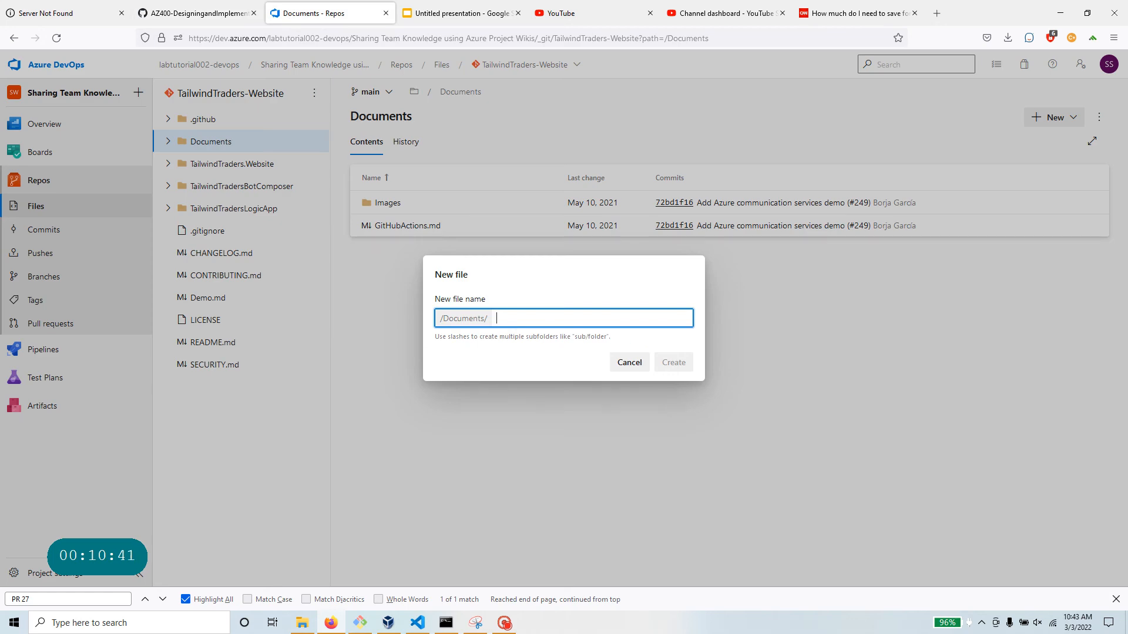
{"action": "key", "text": "ctrl+v"}
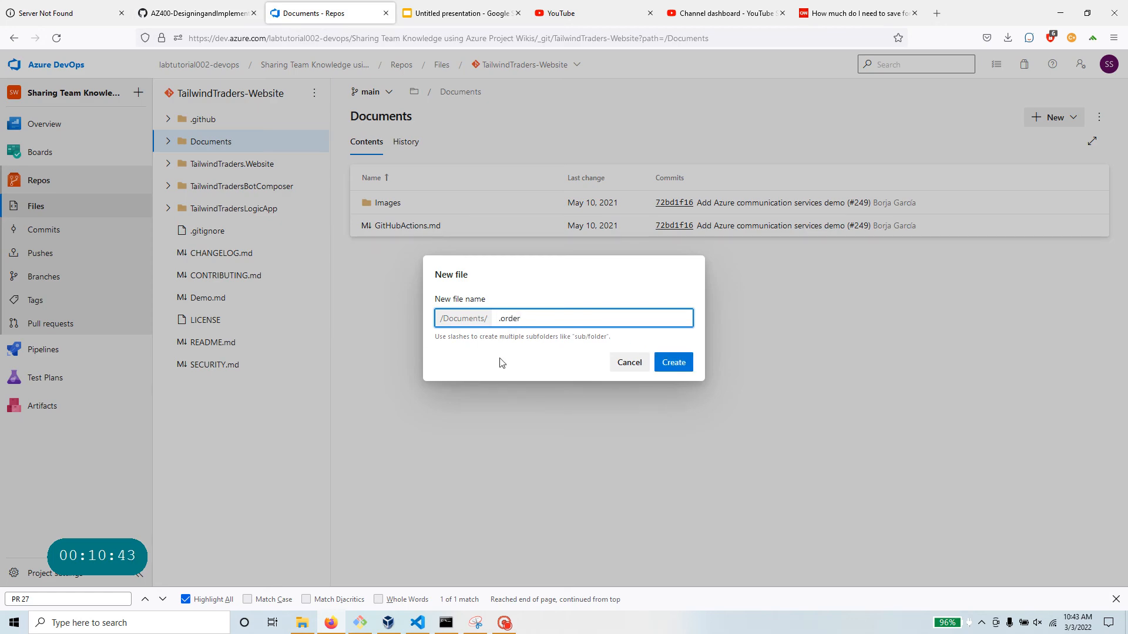
{"action": "left_click_drag", "start_coordinate": [611, 337], "coordinate": [427, 346]}
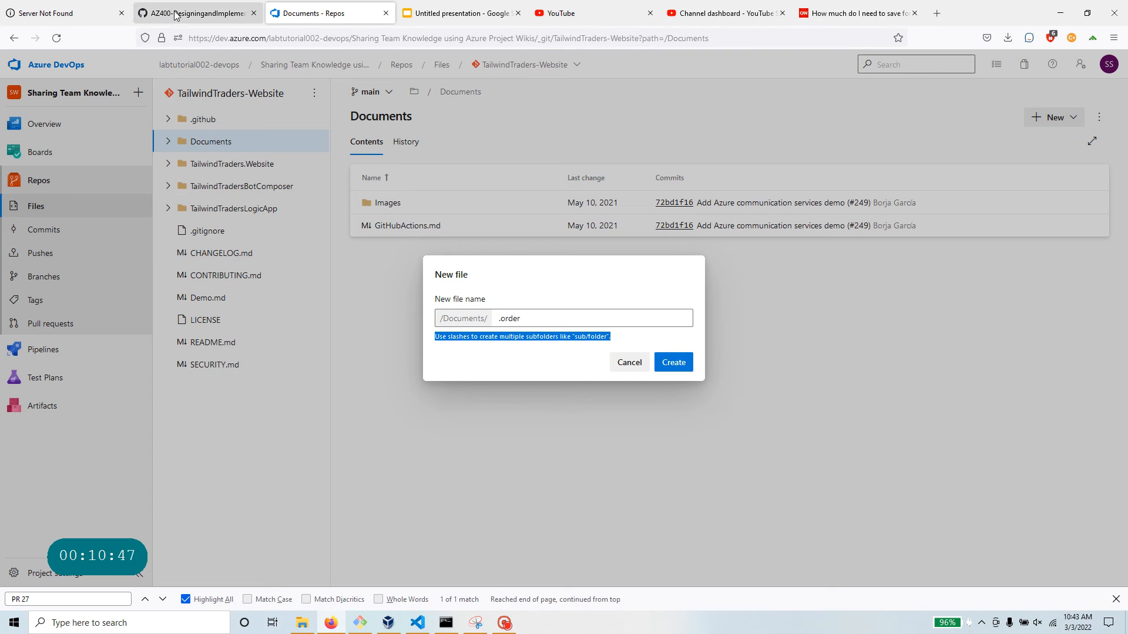
{"action": "left_click", "coordinate": [193, 13]}
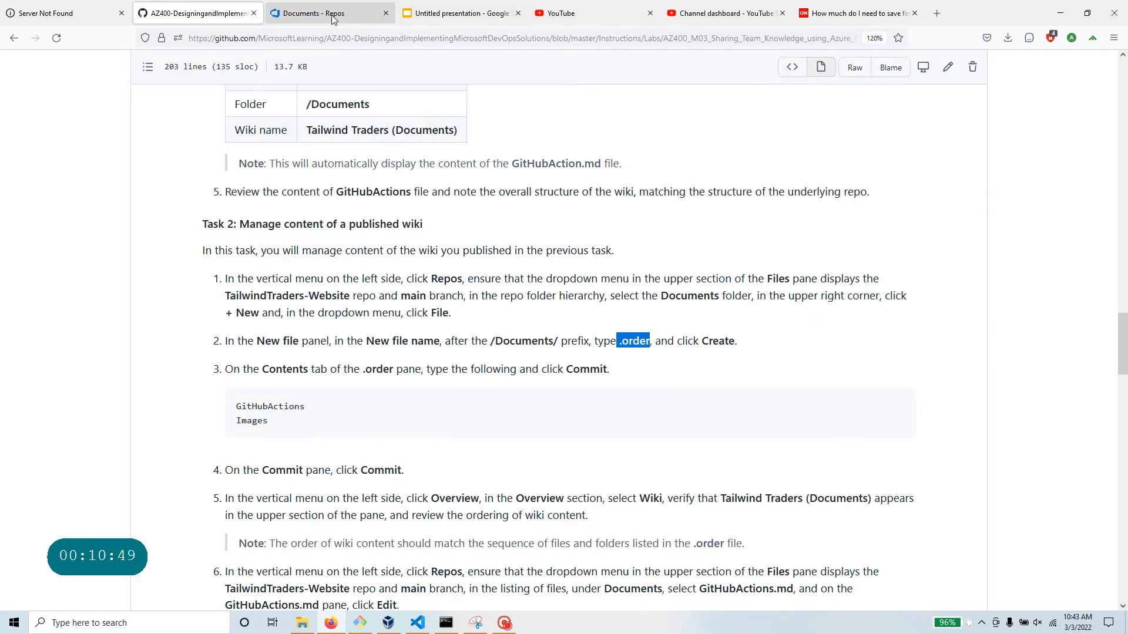
{"action": "left_click", "coordinate": [306, 13]}
{"action": "left_click", "coordinate": [676, 364]}
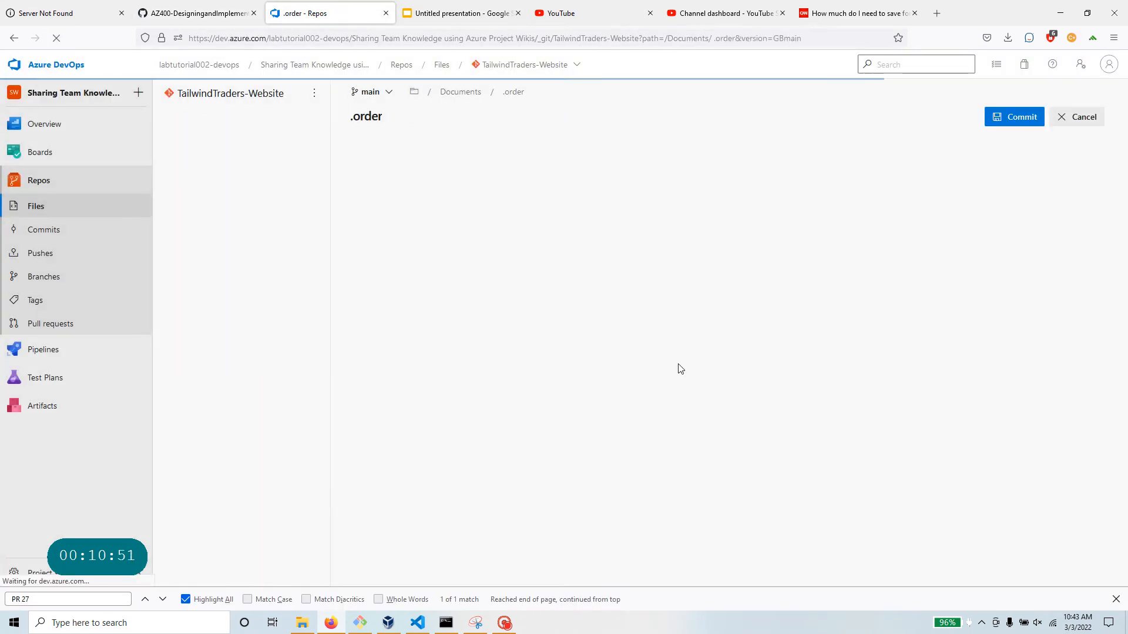
{"action": "left_click", "coordinate": [504, 623]}
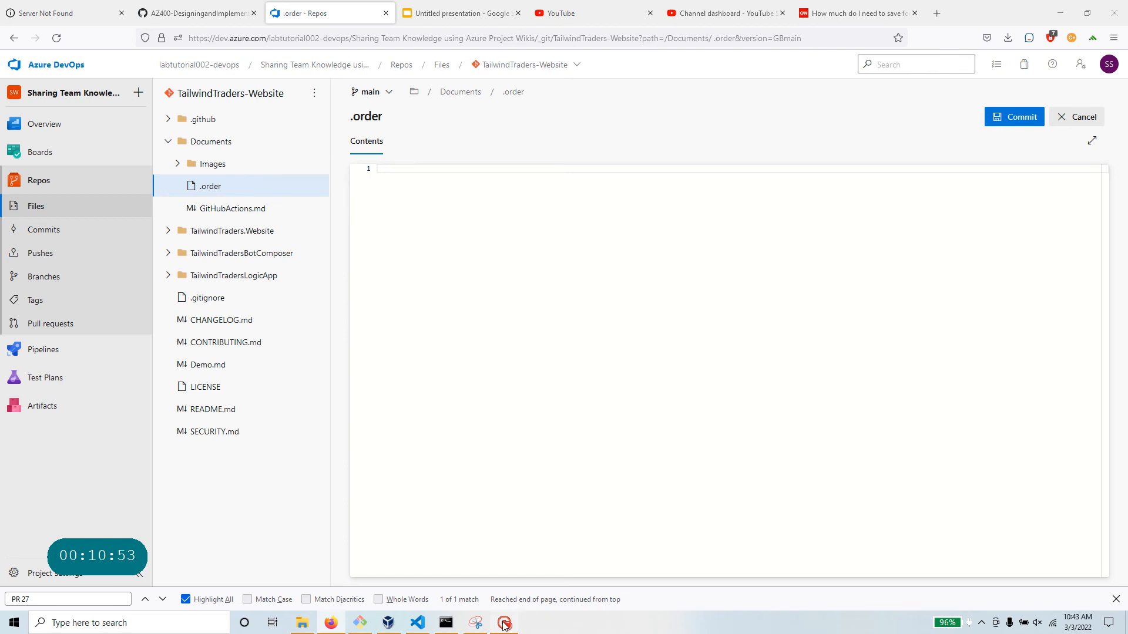
{"action": "left_click", "coordinate": [505, 294]}
{"action": "left_click", "coordinate": [734, 248]}
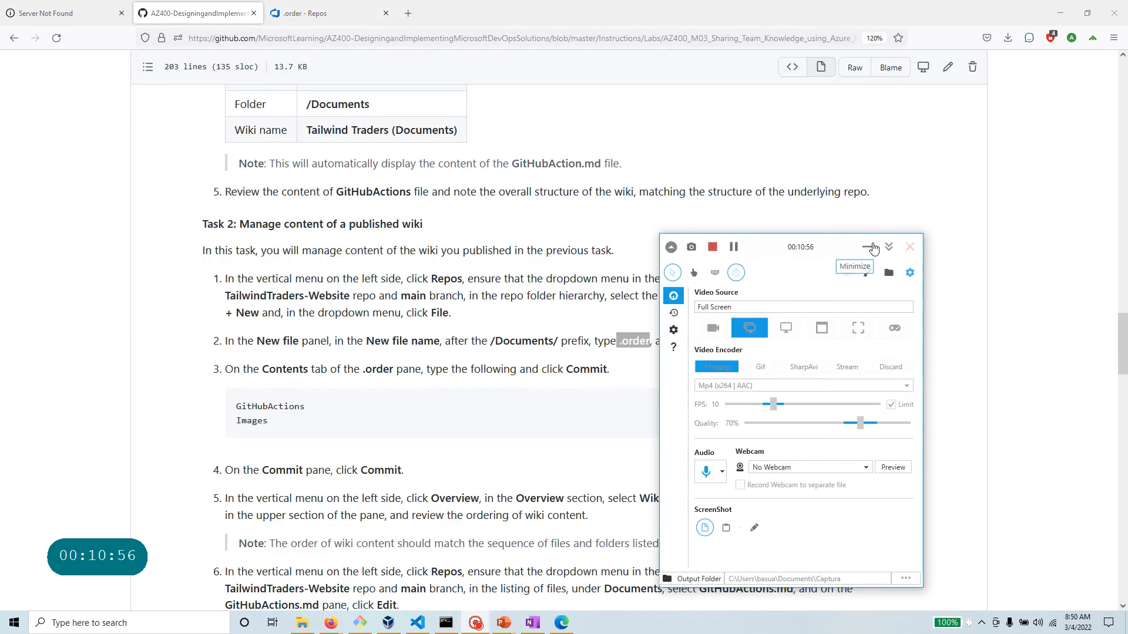
{"action": "left_click", "coordinate": [867, 247]}
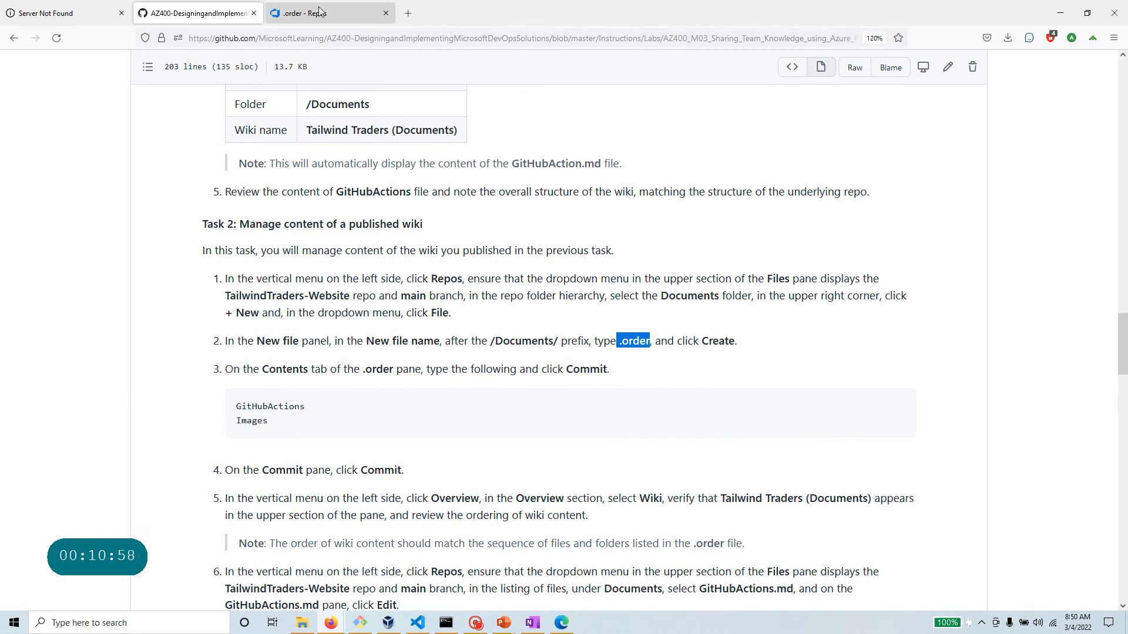
Copy the lines GitHubActions and Images from step 3 of the lab instructions into the empty .order file.
{"action": "left_click", "coordinate": [299, 13]}
{"action": "left_click", "coordinate": [177, 14]}
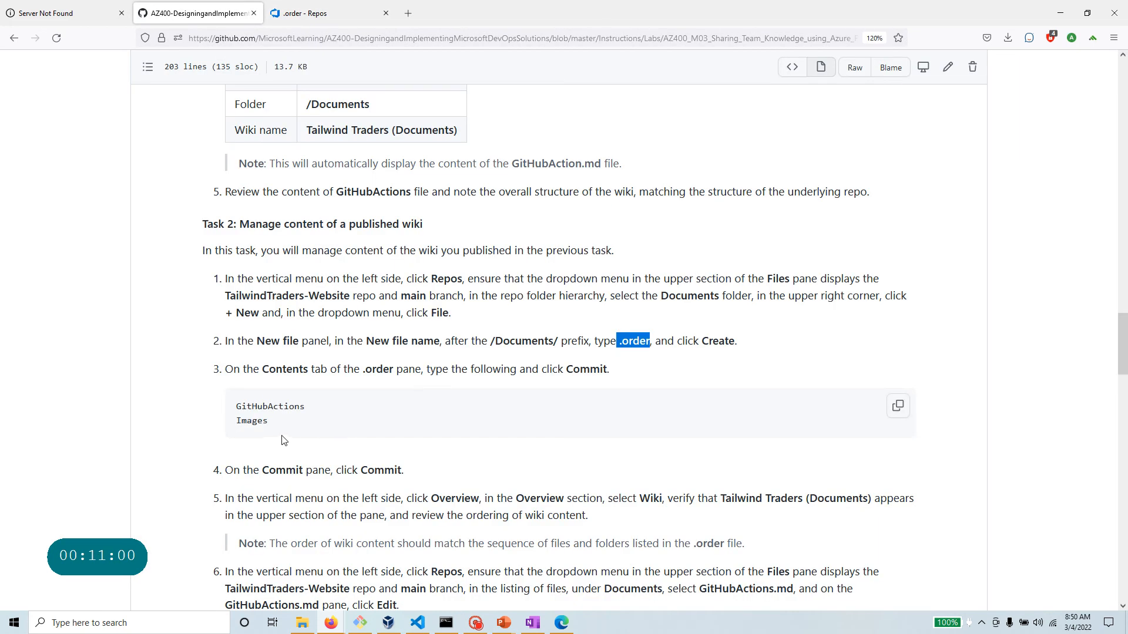
{"action": "left_click_drag", "start_coordinate": [275, 425], "coordinate": [214, 412]}
{"action": "right_click", "coordinate": [267, 406]}
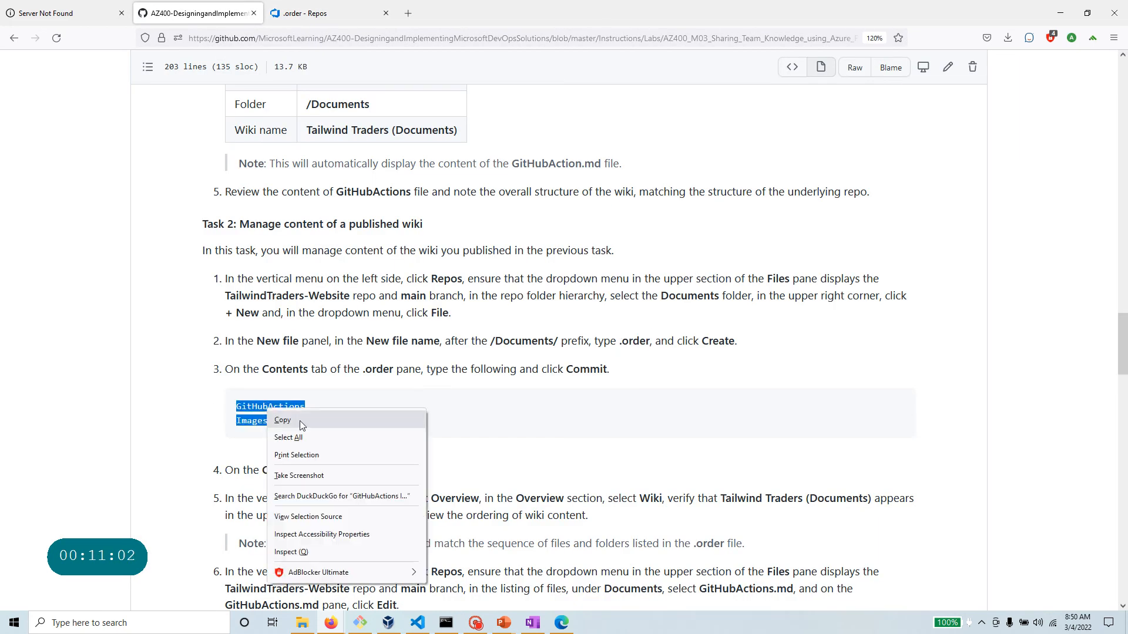
{"action": "left_click", "coordinate": [300, 420]}
{"action": "left_click", "coordinate": [320, 13]}
{"action": "left_click", "coordinate": [468, 263]}
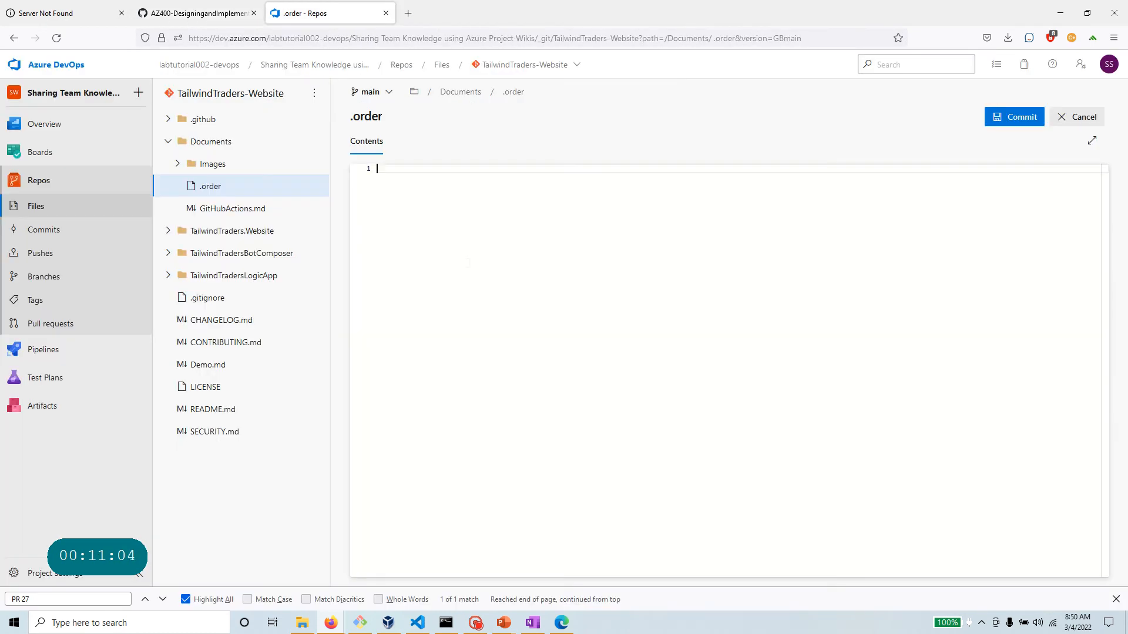
{"action": "key", "text": "ctrl+v"}
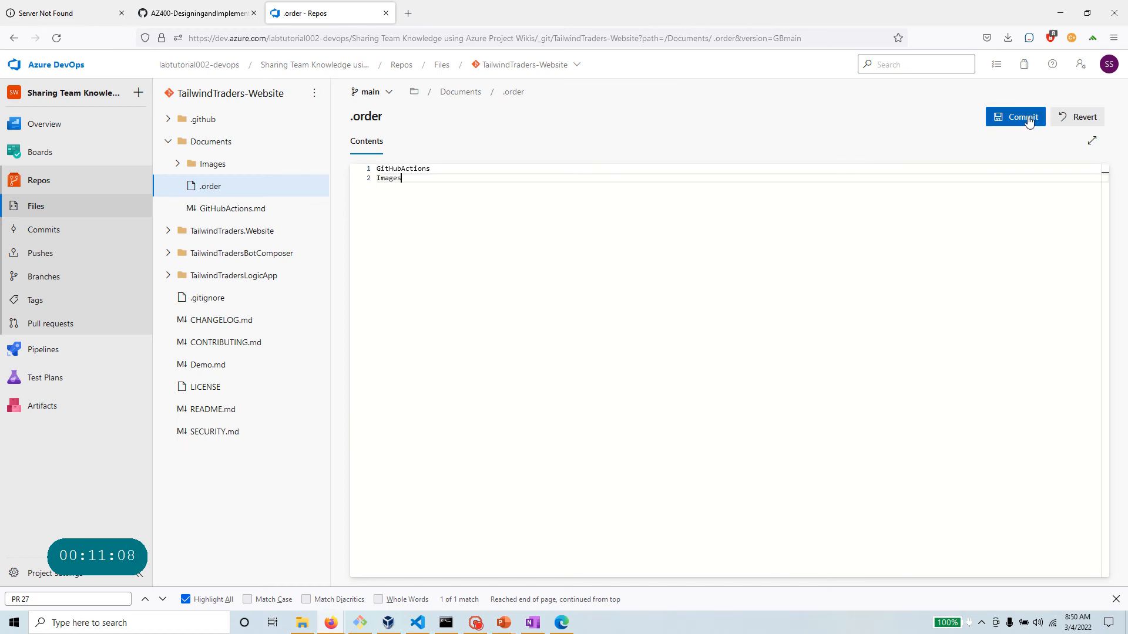
Check step 4 of the lab instructions, open the commit form for .order, and look through the work items available to link.
{"action": "left_click", "coordinate": [204, 23]}
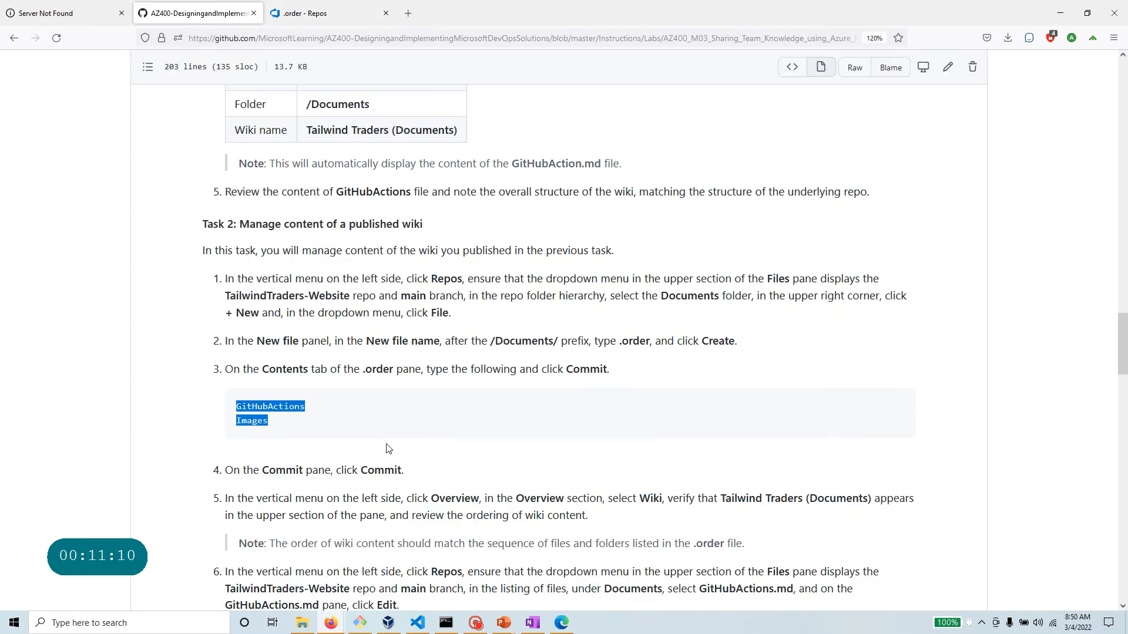
{"action": "scroll", "coordinate": [387, 449], "scroll_direction": "down", "scroll_amount": 2}
{"action": "left_click_drag", "start_coordinate": [435, 399], "coordinate": [214, 397]}
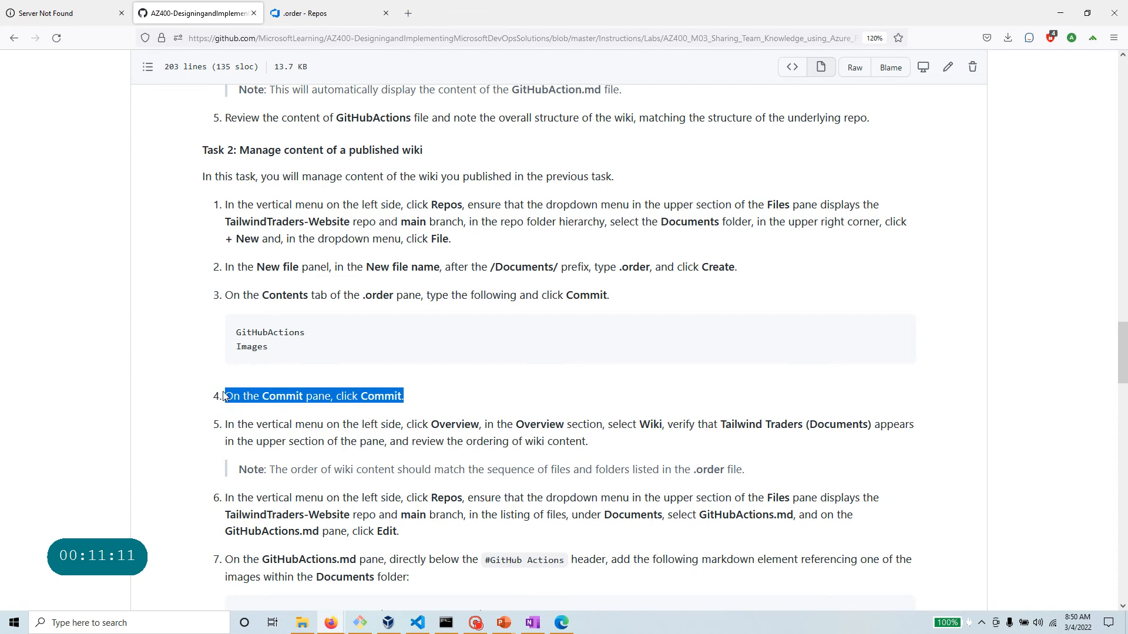
{"action": "left_click", "coordinate": [328, 13]}
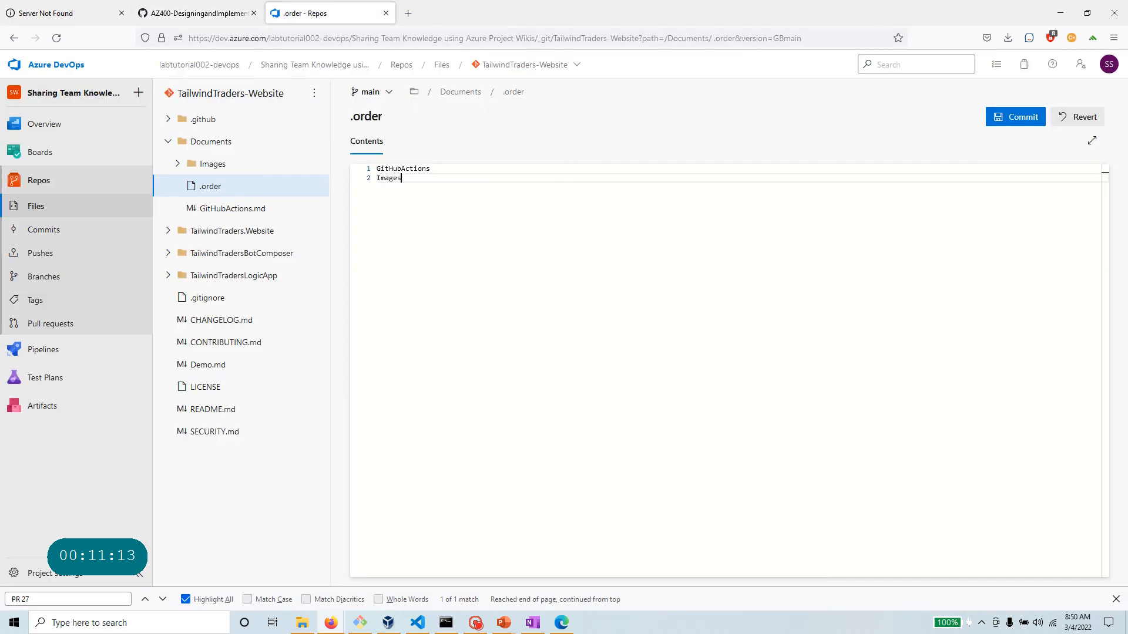
{"action": "left_click", "coordinate": [1015, 117]}
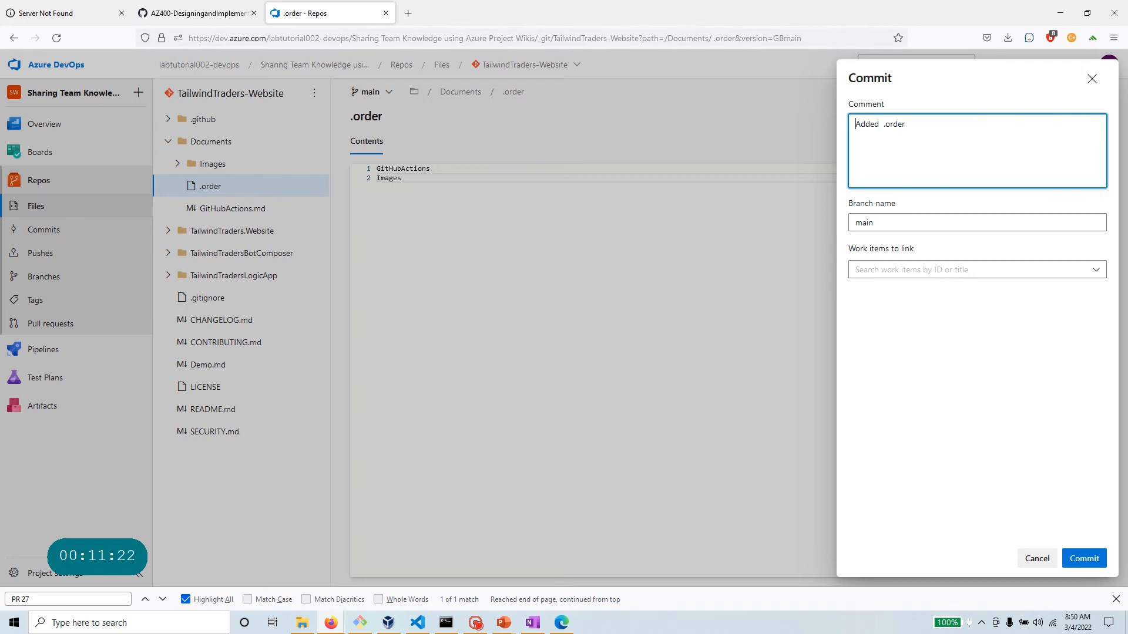
{"action": "left_click", "coordinate": [1102, 270]}
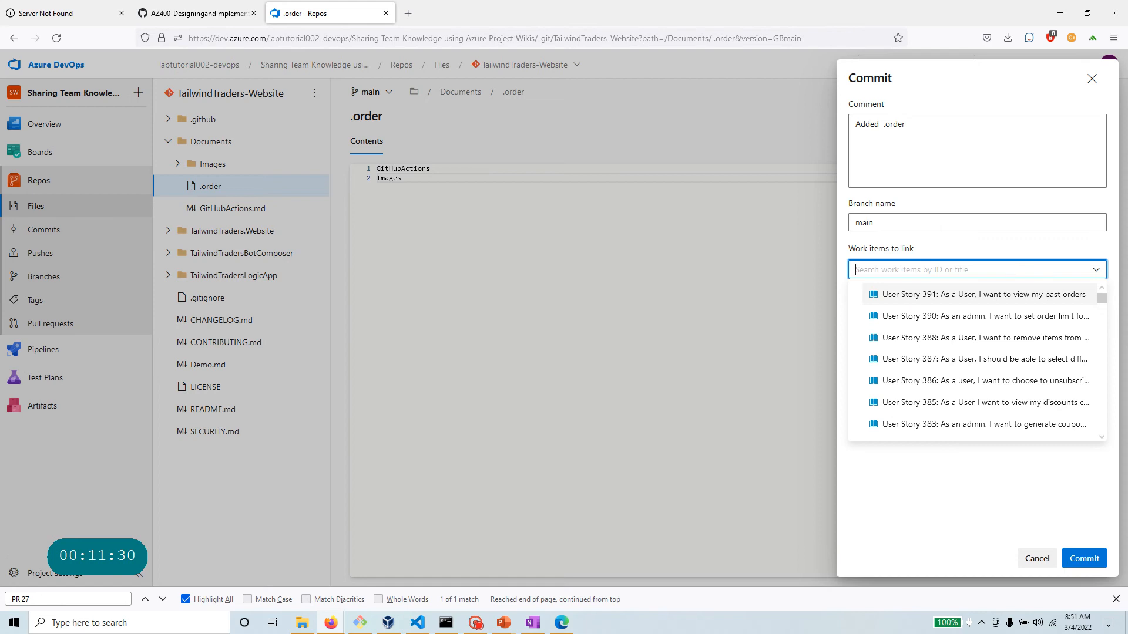
{"action": "left_click", "coordinate": [976, 205]}
Read step 5 of the lab instructions about the wiki check, and commit the .order file to the main branch.
{"action": "left_click", "coordinate": [187, 11]}
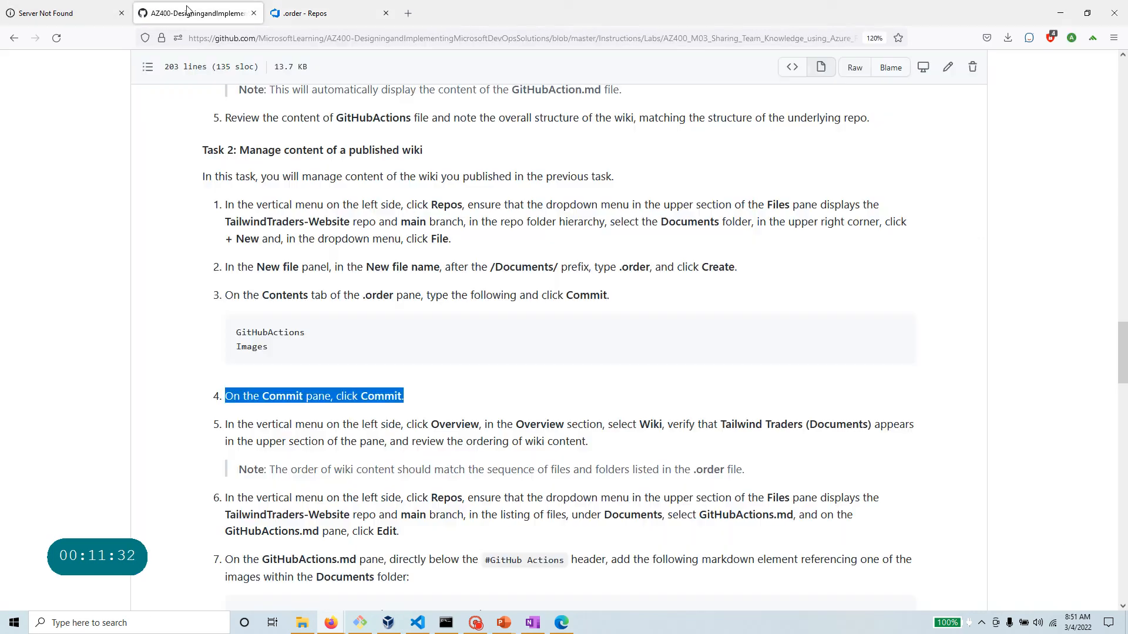
{"action": "scroll", "coordinate": [357, 455], "scroll_direction": "down", "scroll_amount": 1}
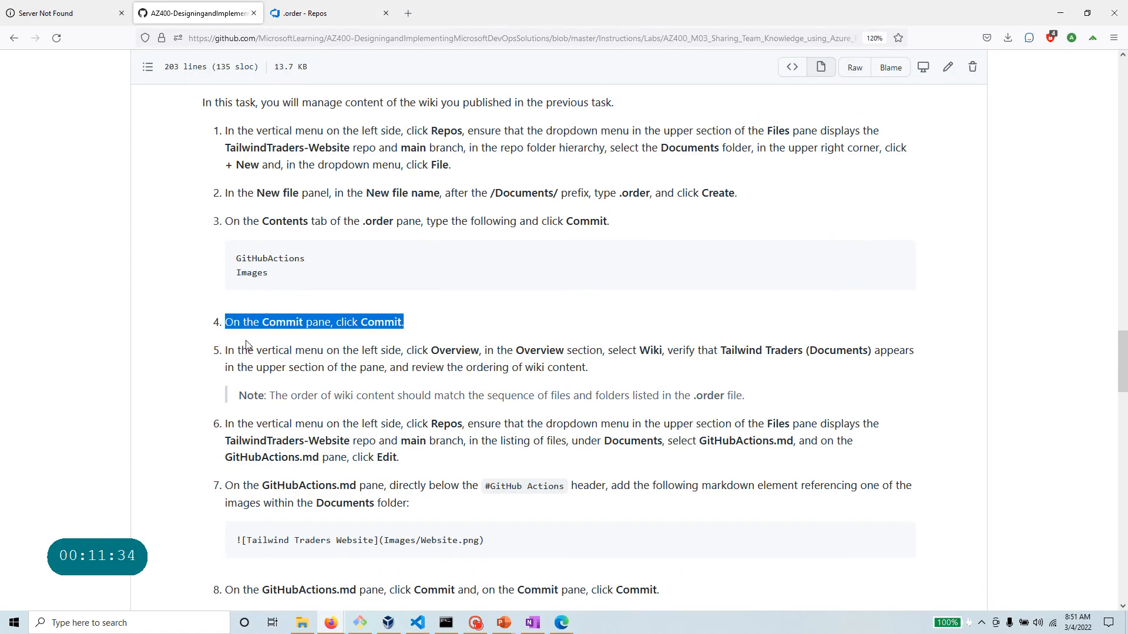
{"action": "left_click_drag", "start_coordinate": [431, 350], "coordinate": [809, 350]}
{"action": "key", "text": "alt+Tab"}
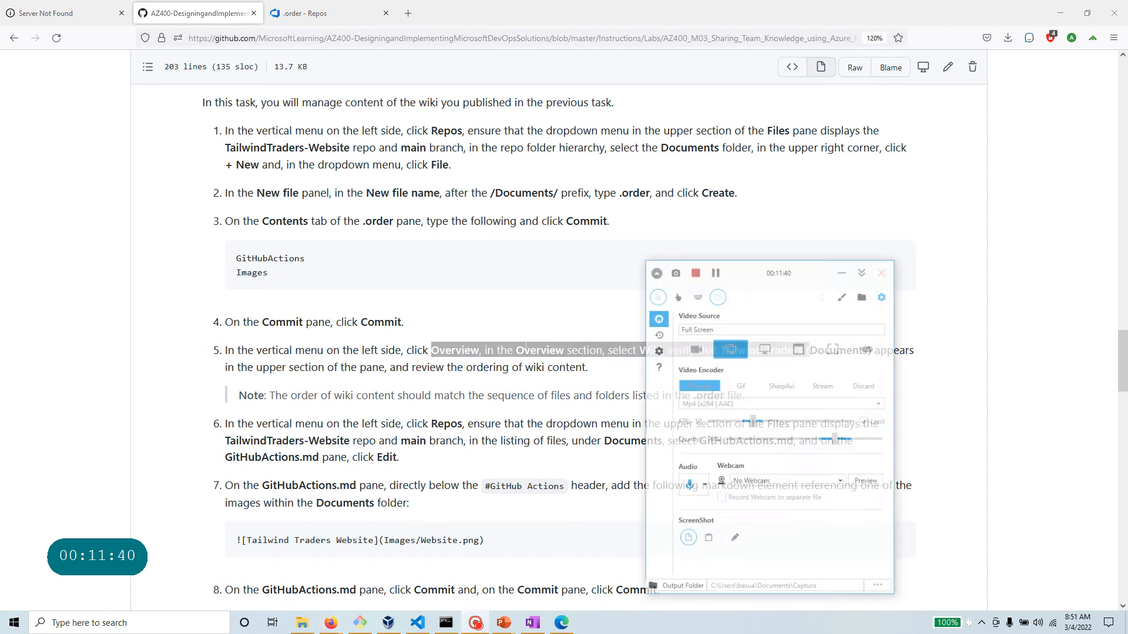
{"action": "key", "text": "alt+Tab"}
{"action": "left_click", "coordinate": [312, 8]}
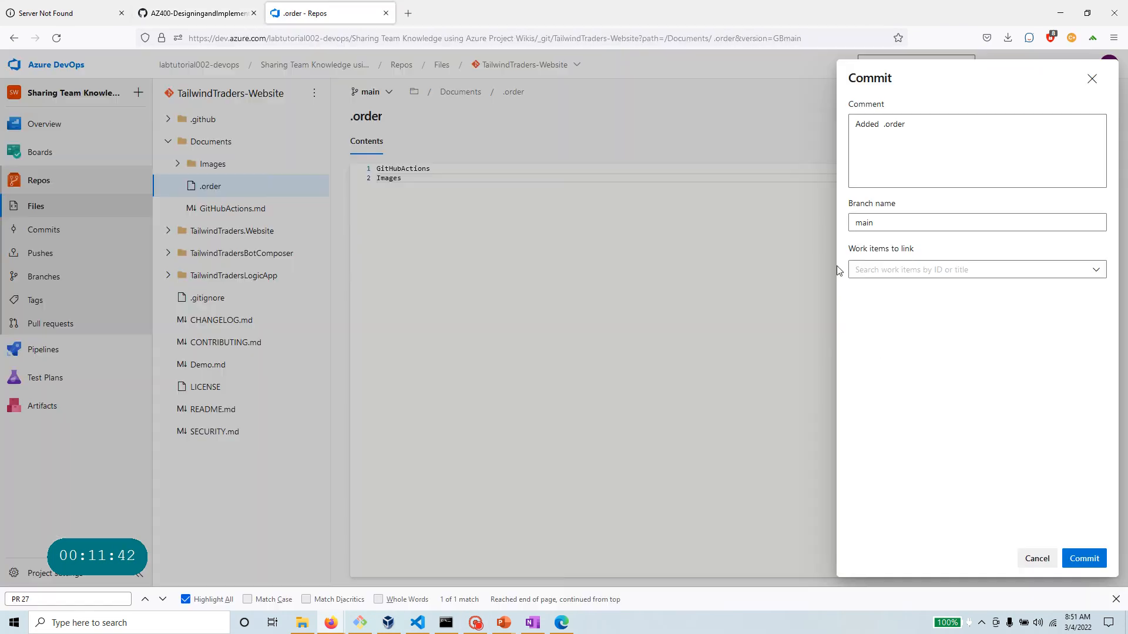
{"action": "left_click", "coordinate": [1096, 563]}
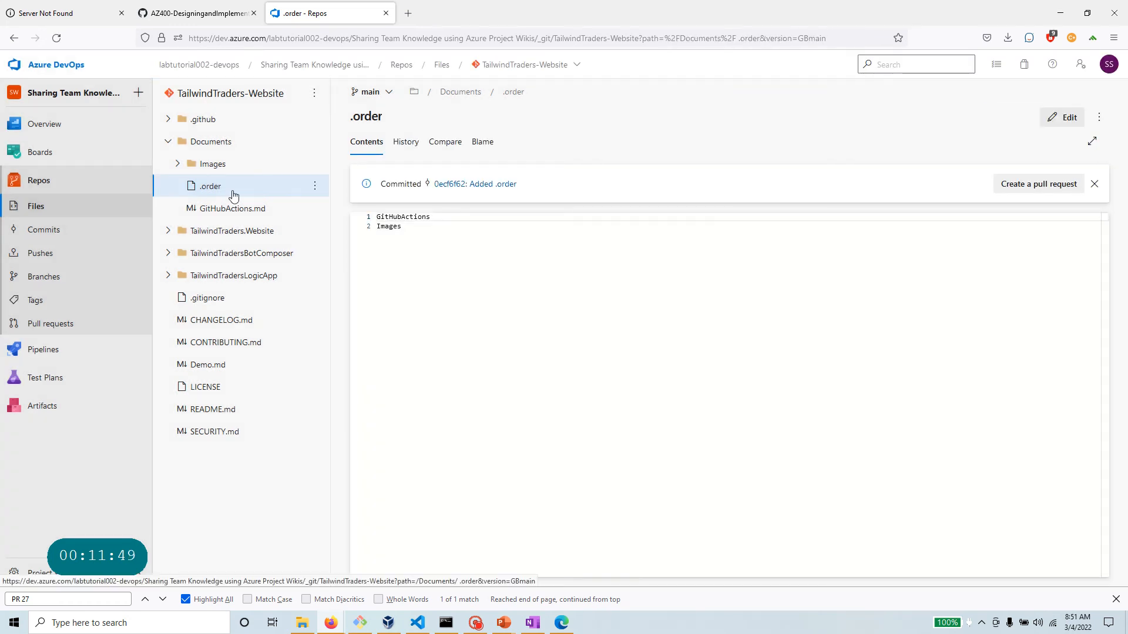
Open the project's wiki from its Overview section, following step 5 of the lab instructions.
{"action": "left_click", "coordinate": [194, 13]}
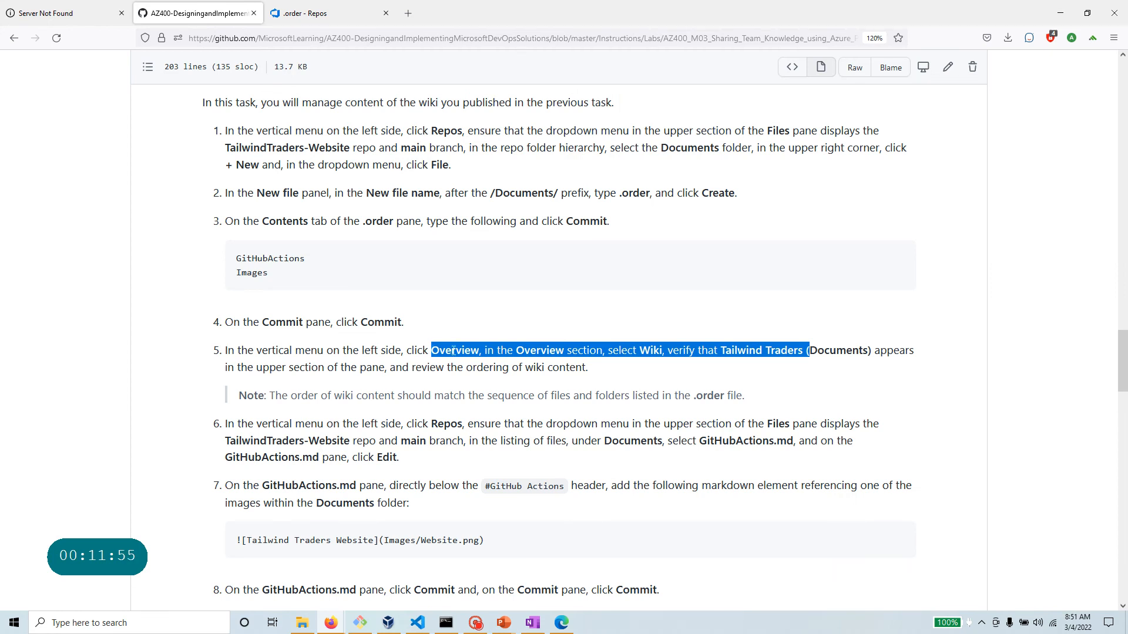
{"action": "left_click", "coordinate": [327, 21]}
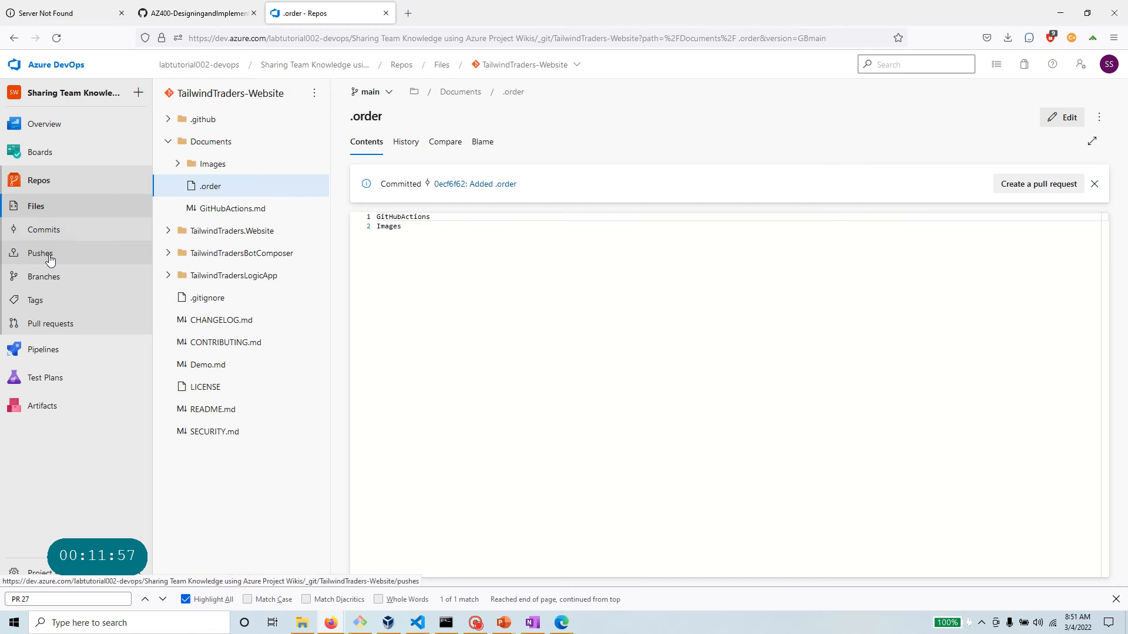
{"action": "left_click", "coordinate": [54, 125]}
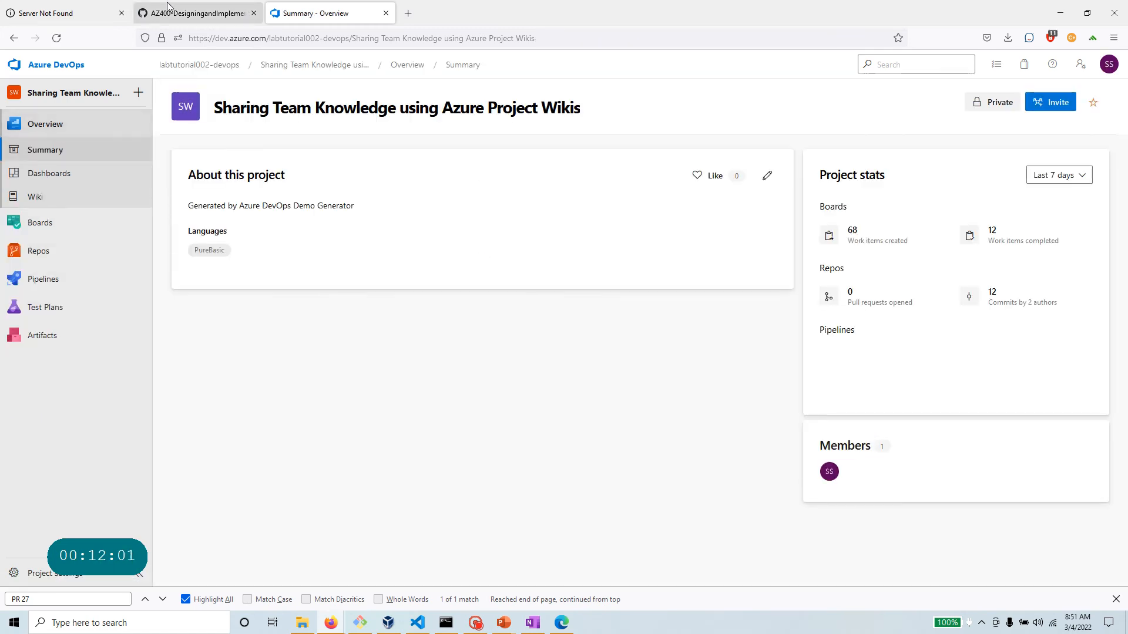
{"action": "left_click", "coordinate": [198, 13]}
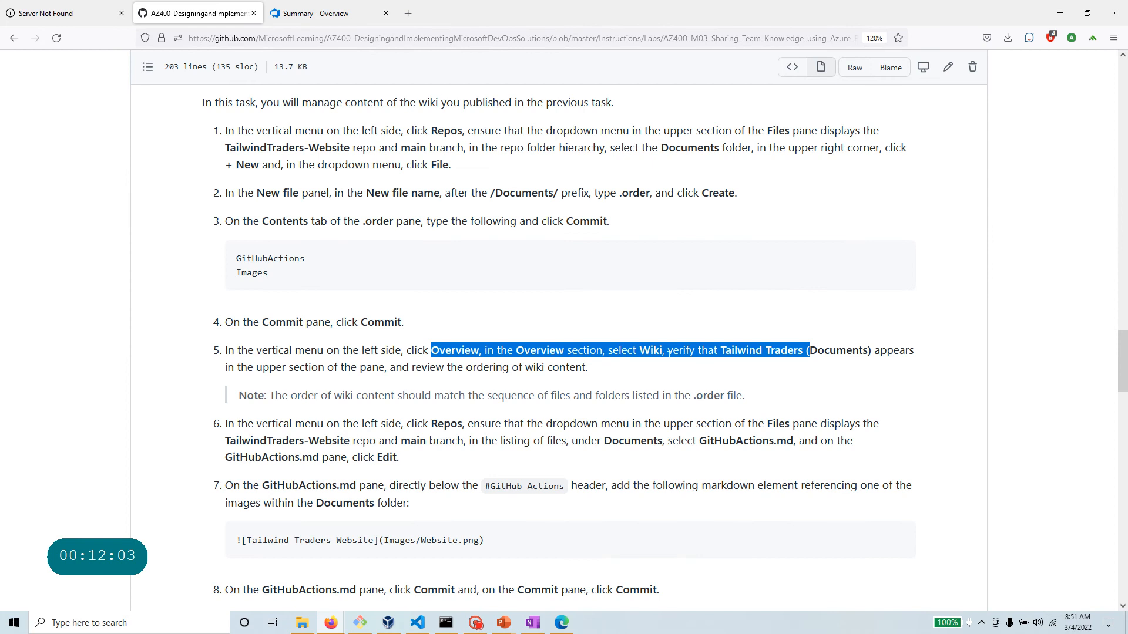
{"action": "left_click", "coordinate": [317, 13]}
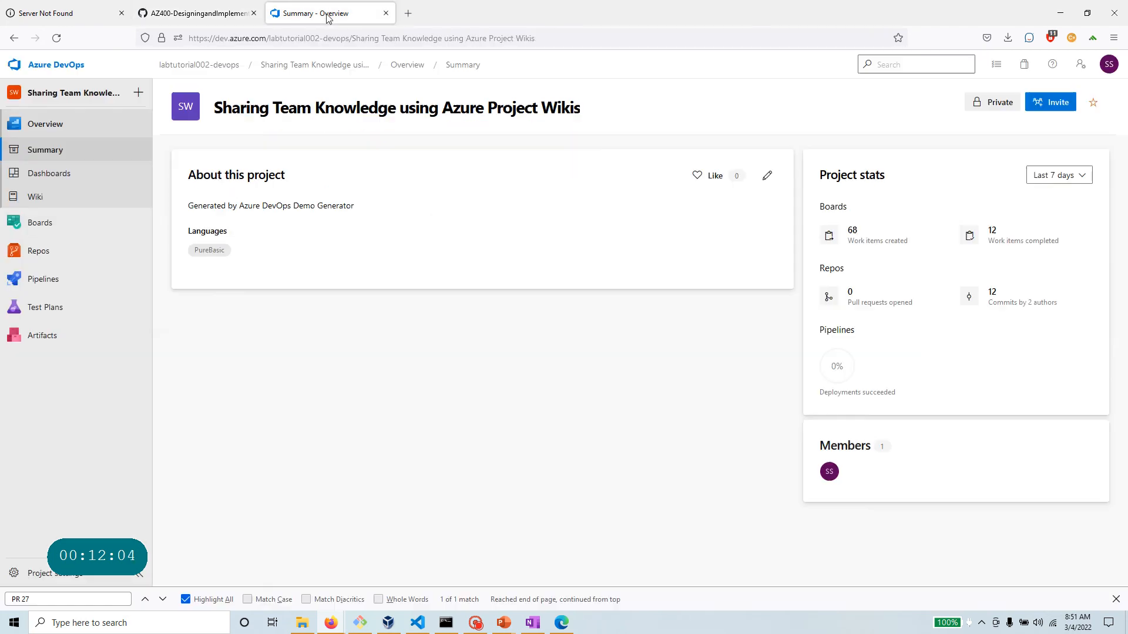
{"action": "left_click", "coordinate": [78, 202]}
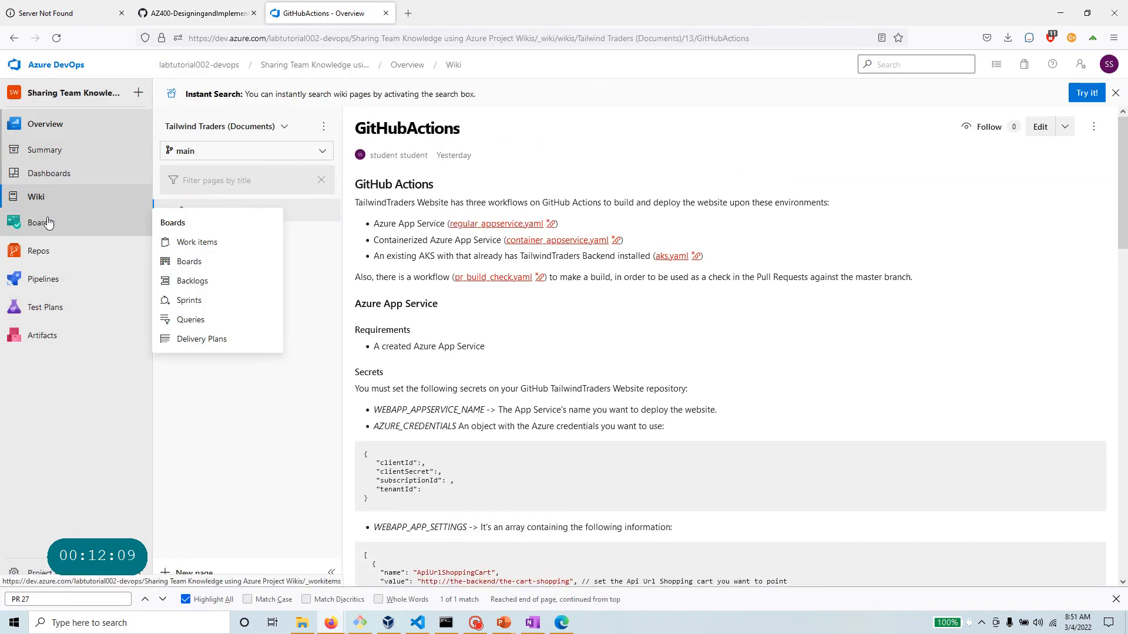
Check the wiki name required by step 5 and verify in the list of wikis that Tailwind Traders (Documents) is selected.
{"action": "left_click", "coordinate": [188, 13]}
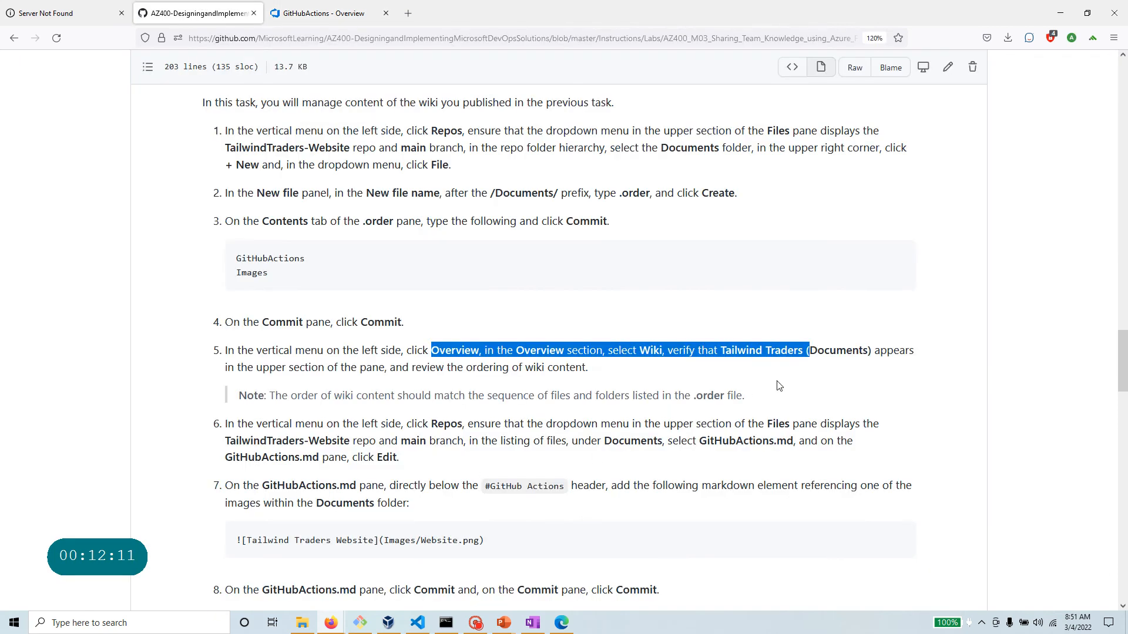
{"action": "left_click_drag", "start_coordinate": [668, 352], "coordinate": [864, 350]}
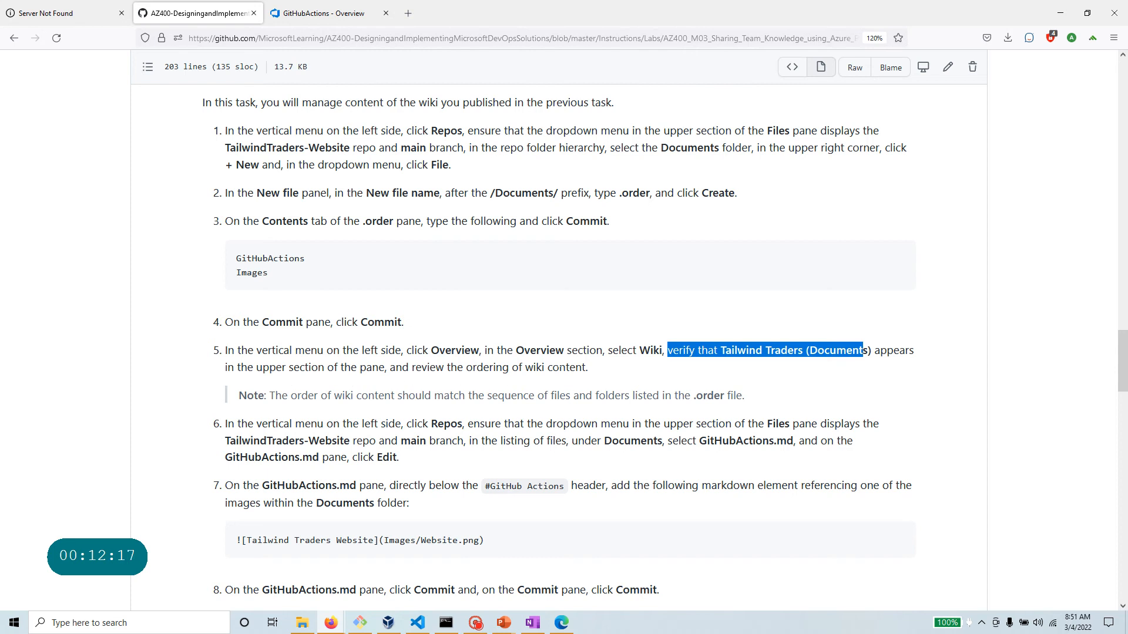
{"action": "left_click", "coordinate": [312, 13]}
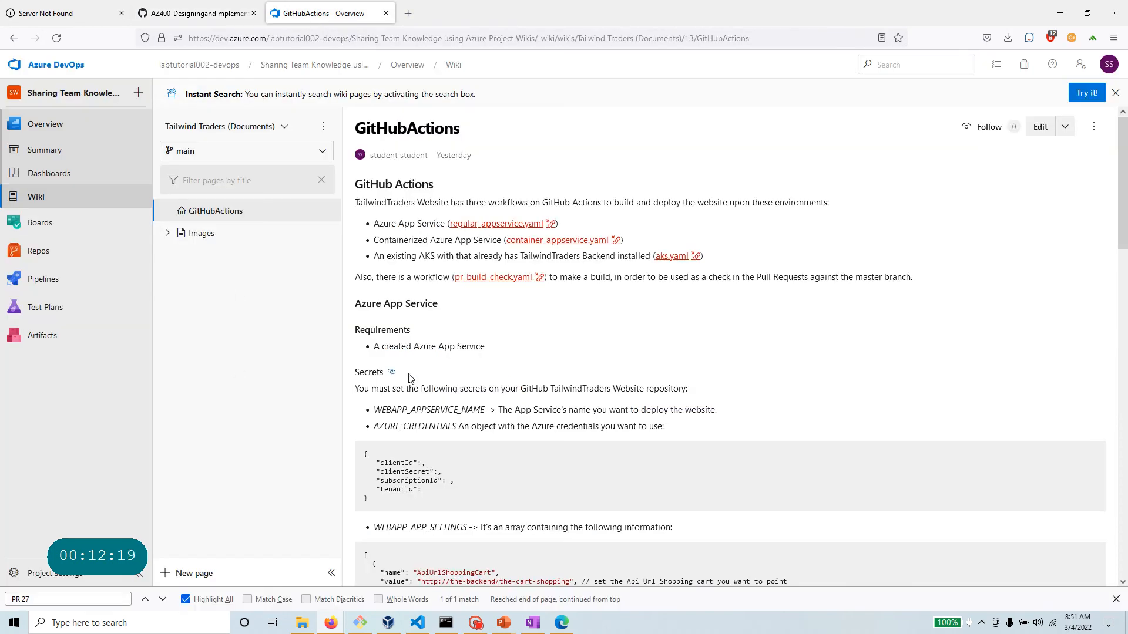
{"action": "left_click", "coordinate": [284, 128]}
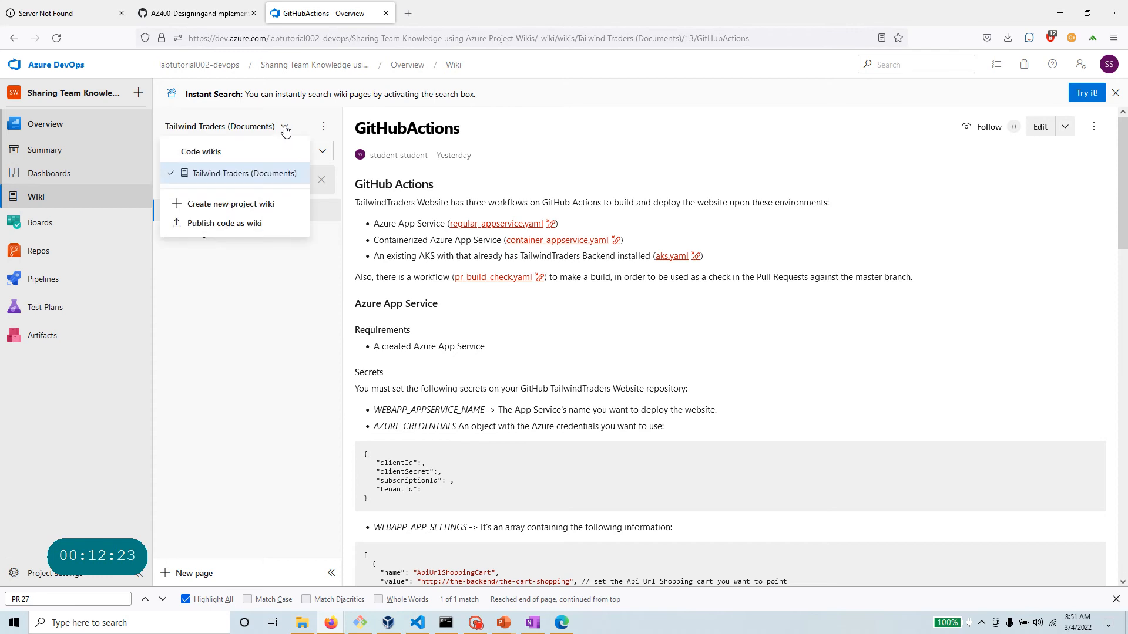
Check step 5 of the lab instructions again and verify that Tailwind Traders (Documents) is the selected wiki.
{"action": "left_click", "coordinate": [338, 454]}
{"action": "left_click", "coordinate": [199, 17]}
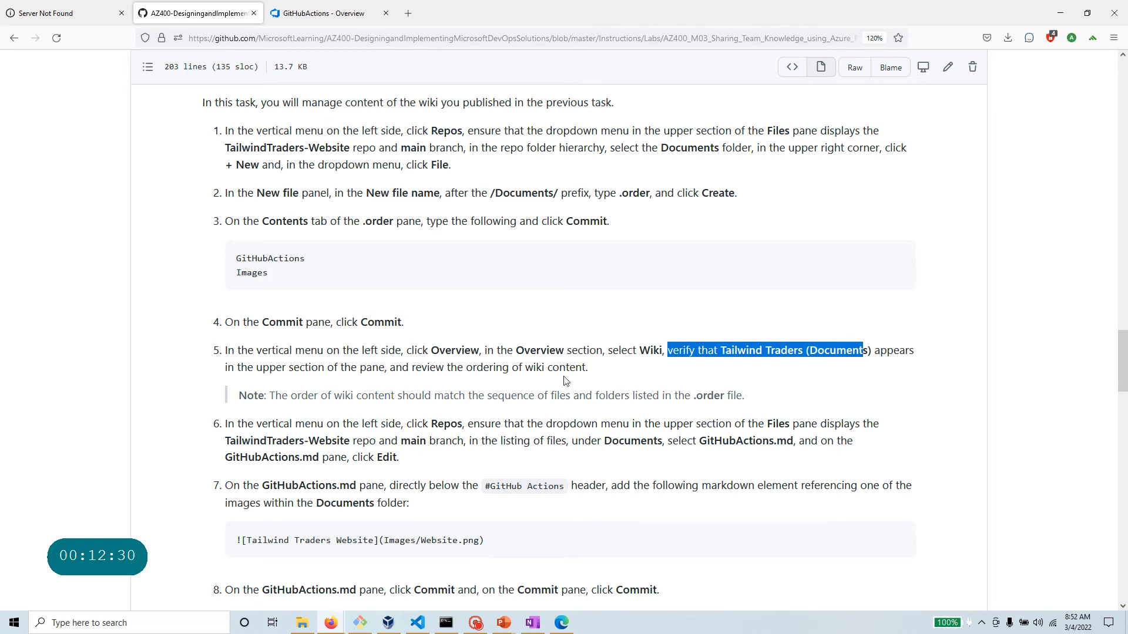
{"action": "left_click", "coordinate": [613, 380]}
{"action": "left_click", "coordinate": [324, 13]}
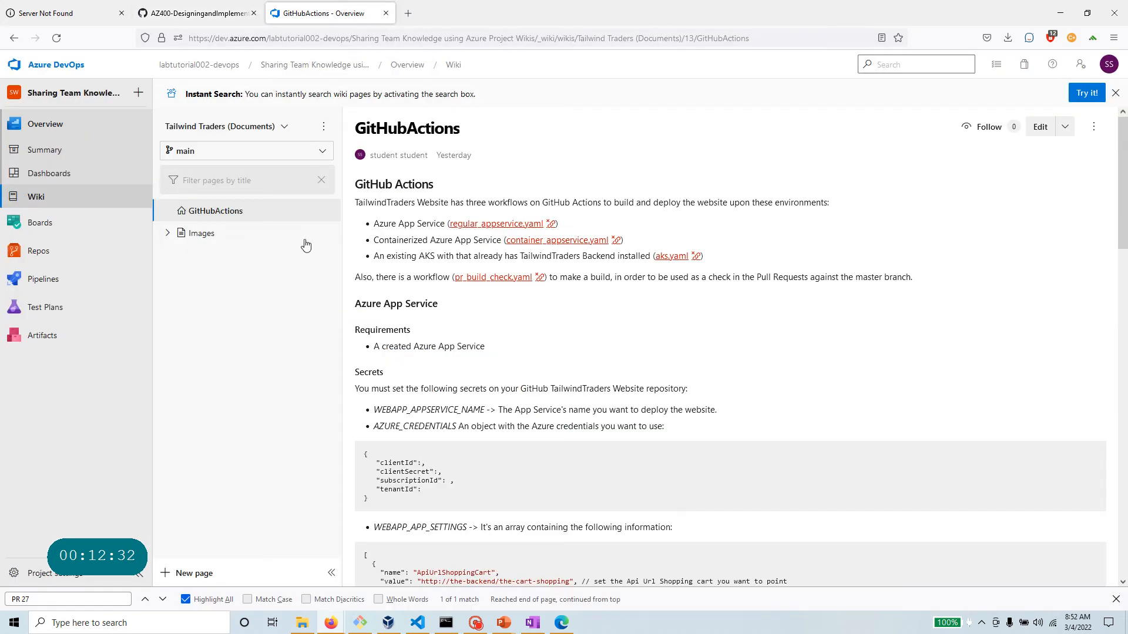
{"action": "left_click", "coordinate": [205, 127]}
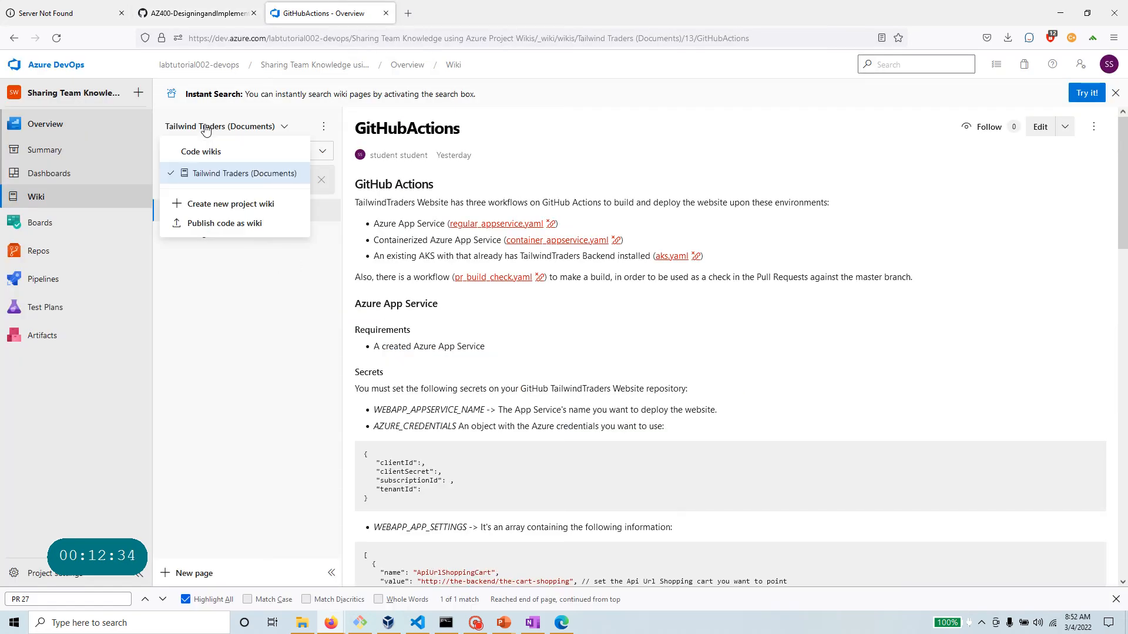
{"action": "left_click", "coordinate": [210, 185]}
Review the GitHubActions wiki page down to its comment section and expand the Images page in the page tree.
{"action": "scroll", "coordinate": [660, 499], "scroll_direction": "down", "scroll_amount": 3}
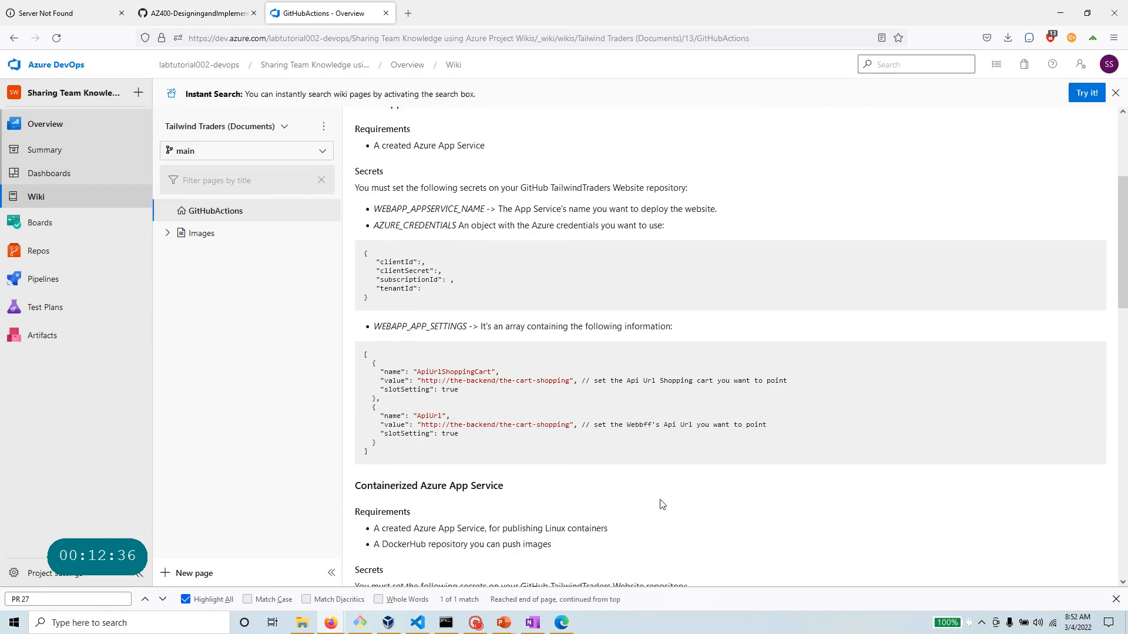
{"action": "scroll", "coordinate": [663, 504], "scroll_direction": "down", "scroll_amount": 15}
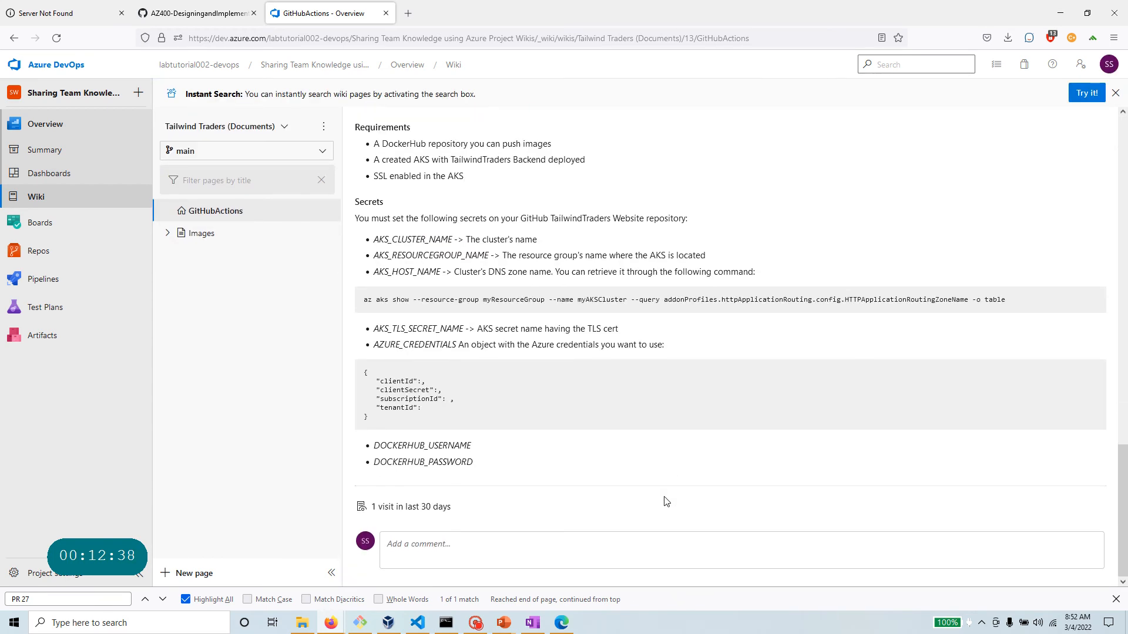
{"action": "scroll", "coordinate": [667, 500], "scroll_direction": "up", "scroll_amount": 8}
{"action": "left_click", "coordinate": [167, 233]}
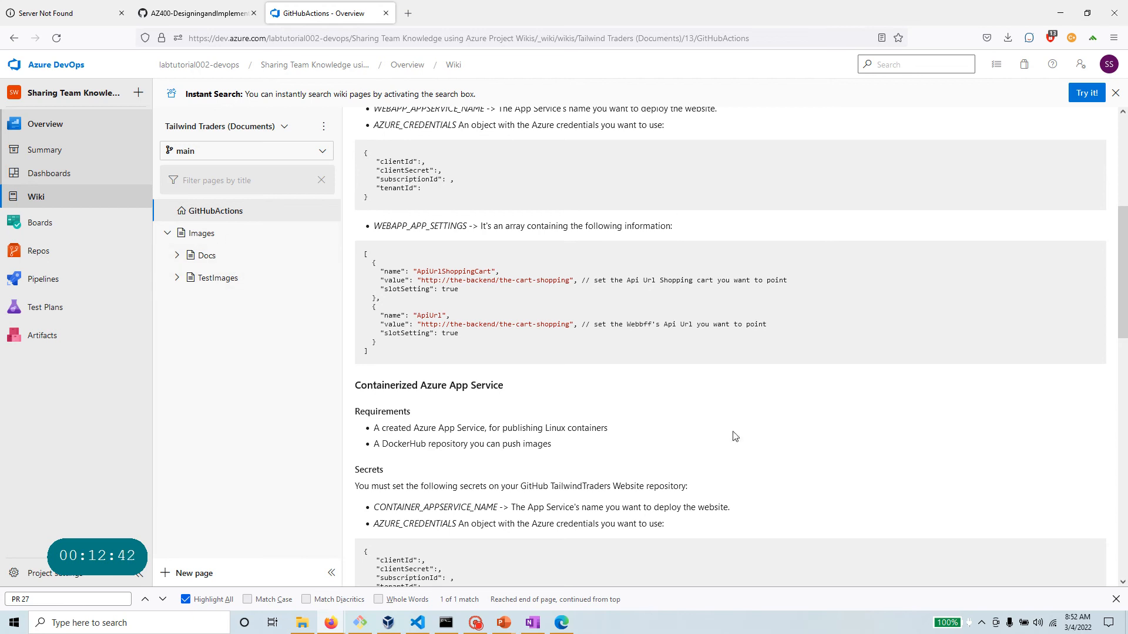
Read step 5's note on content order in the lab instructions and compare it with the .order entries in step 3.
{"action": "left_click", "coordinate": [202, 17]}
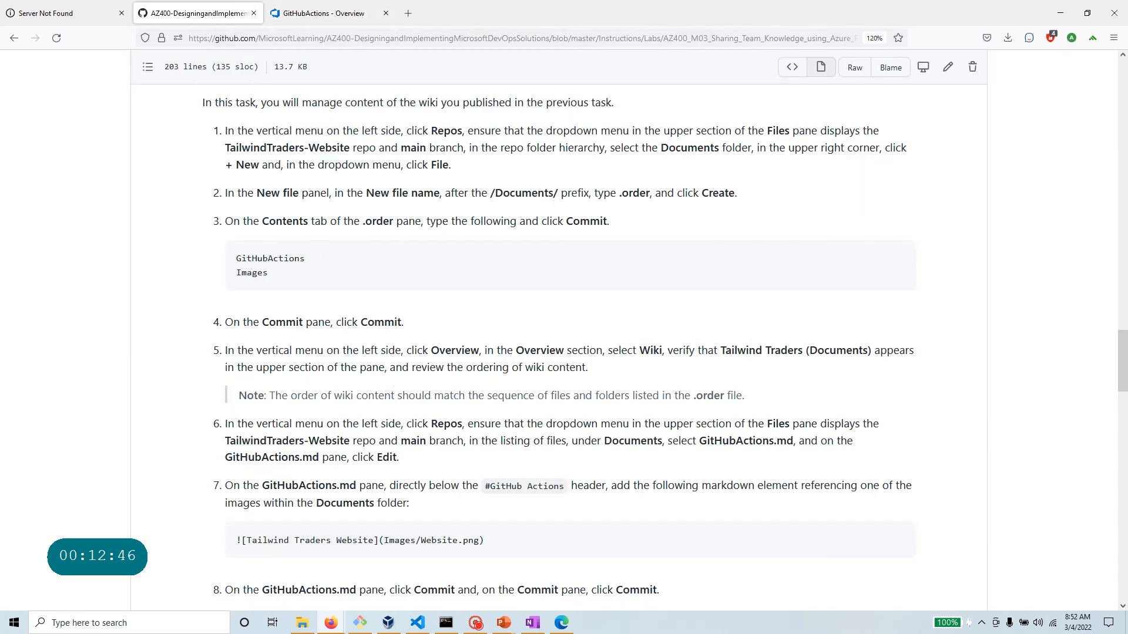
{"action": "left_click_drag", "start_coordinate": [756, 398], "coordinate": [224, 349]}
{"action": "left_click", "coordinate": [251, 410]}
{"action": "left_click_drag", "start_coordinate": [703, 397], "coordinate": [765, 404]}
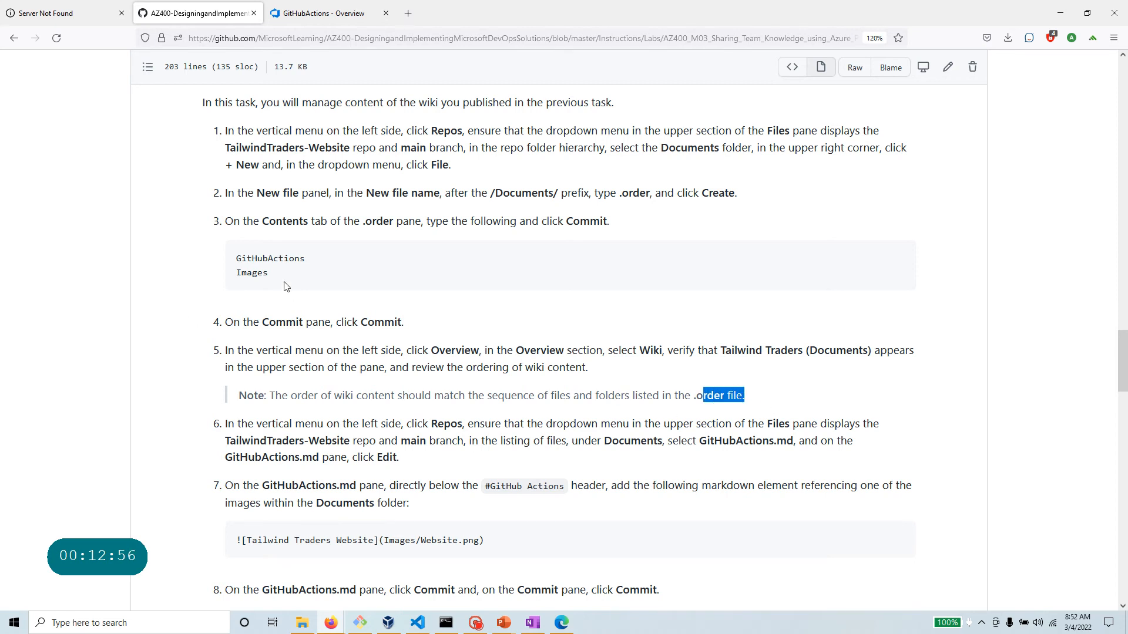
{"action": "left_click_drag", "start_coordinate": [286, 286], "coordinate": [233, 264]}
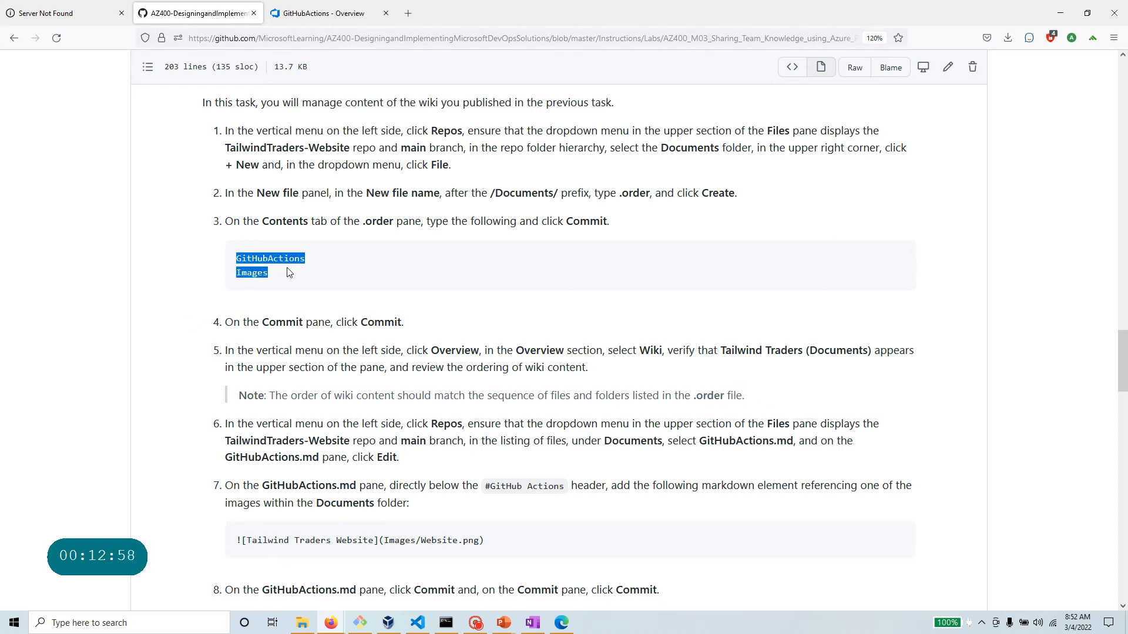
Return to the wiki and inspect the Docs and TestImages pages under Images for subpages.
{"action": "left_click", "coordinate": [319, 12]}
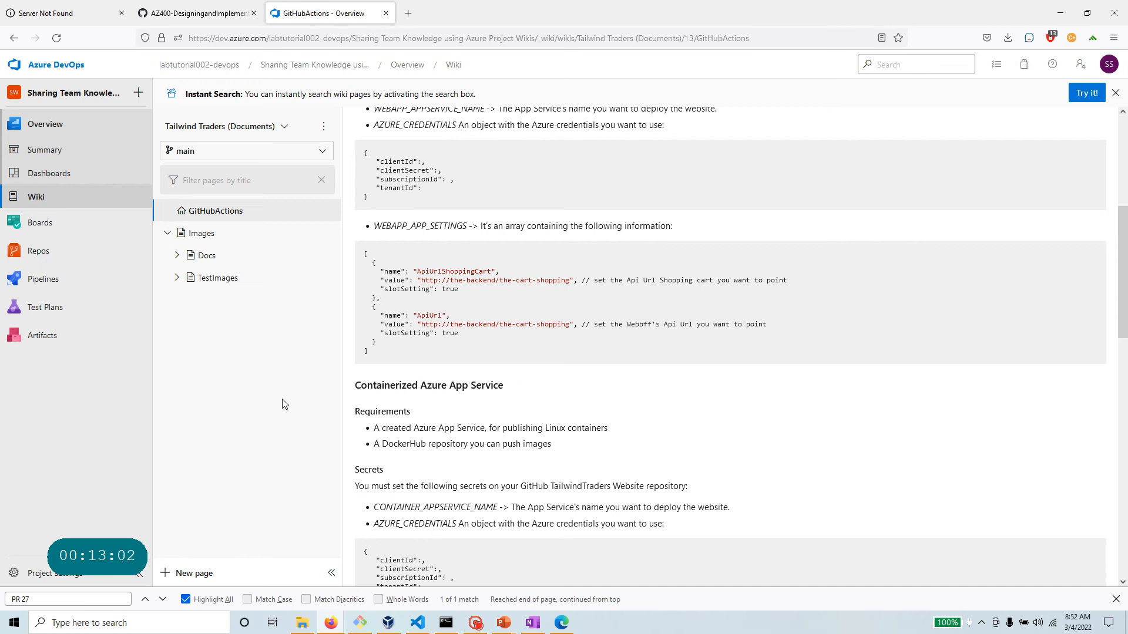
{"action": "left_click", "coordinate": [177, 256]}
{"action": "left_click", "coordinate": [177, 278]}
{"action": "scroll", "coordinate": [632, 320], "scroll_direction": "up", "scroll_amount": 5}
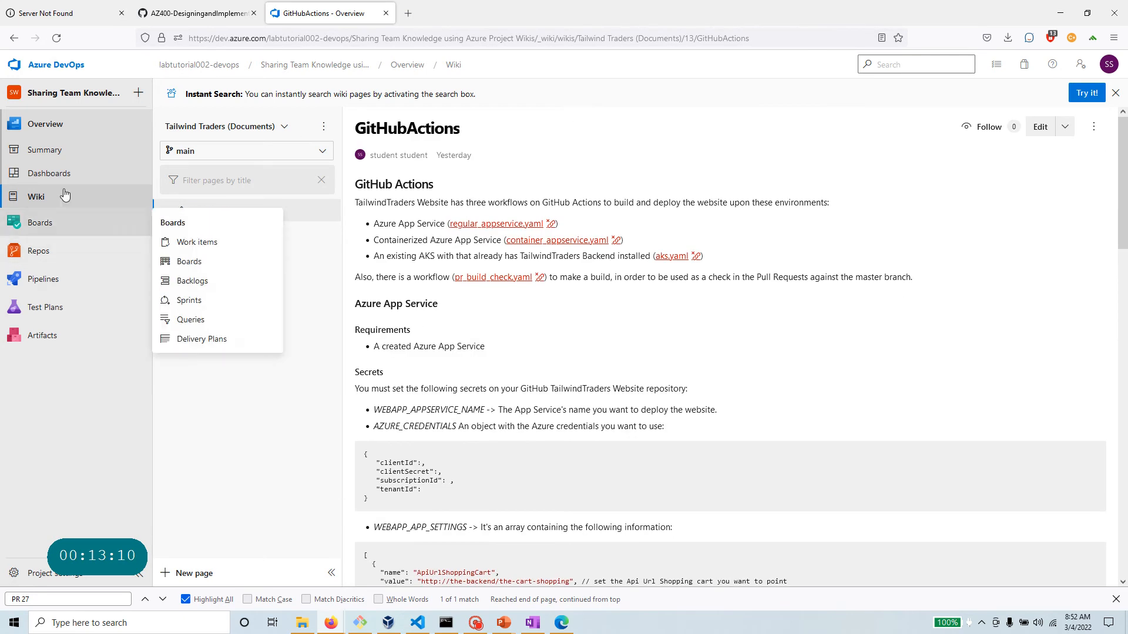
Check the wiki list once more and look through the full GitHubActions page content.
{"action": "left_click", "coordinate": [285, 129]}
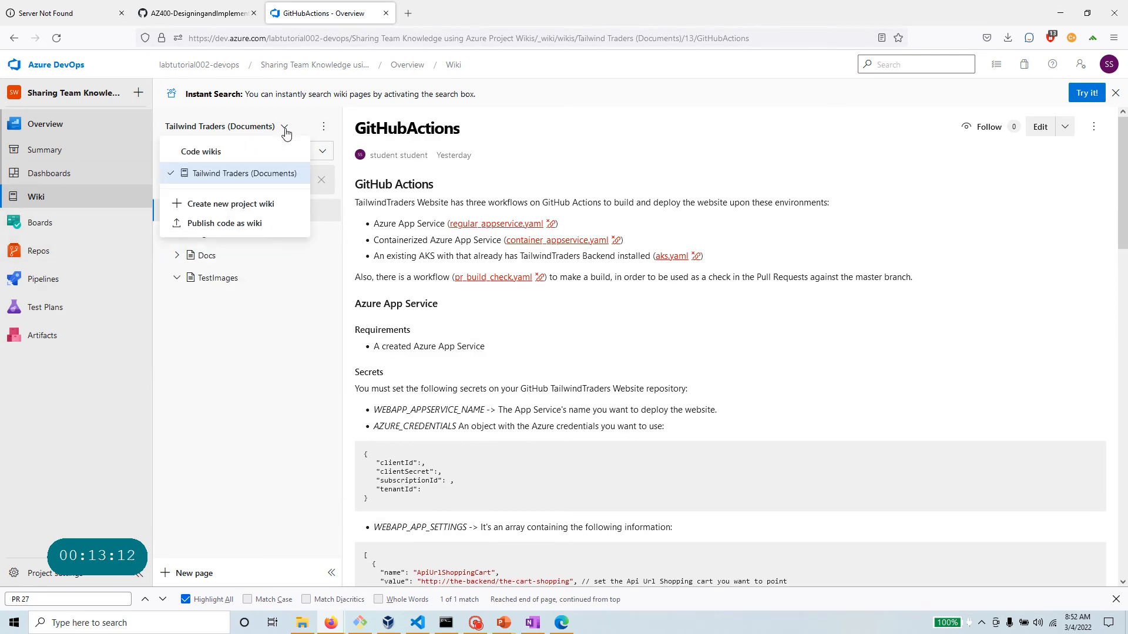
{"action": "left_click", "coordinate": [758, 149]}
{"action": "scroll", "coordinate": [633, 481], "scroll_direction": "down", "scroll_amount": 12}
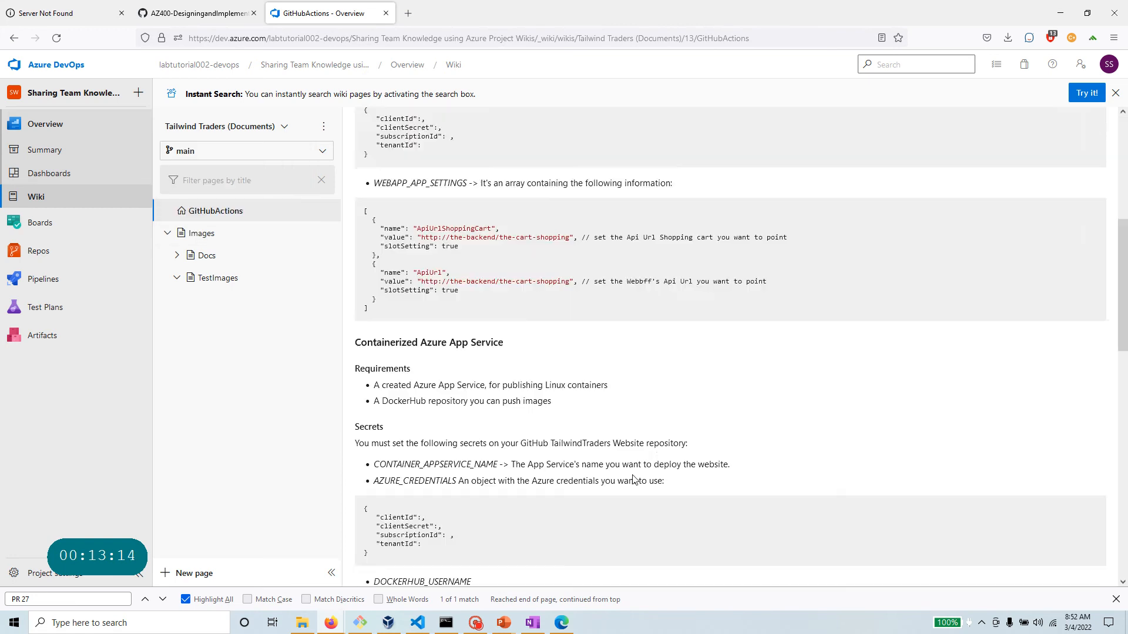
{"action": "scroll", "coordinate": [633, 481], "scroll_direction": "down", "scroll_amount": 5}
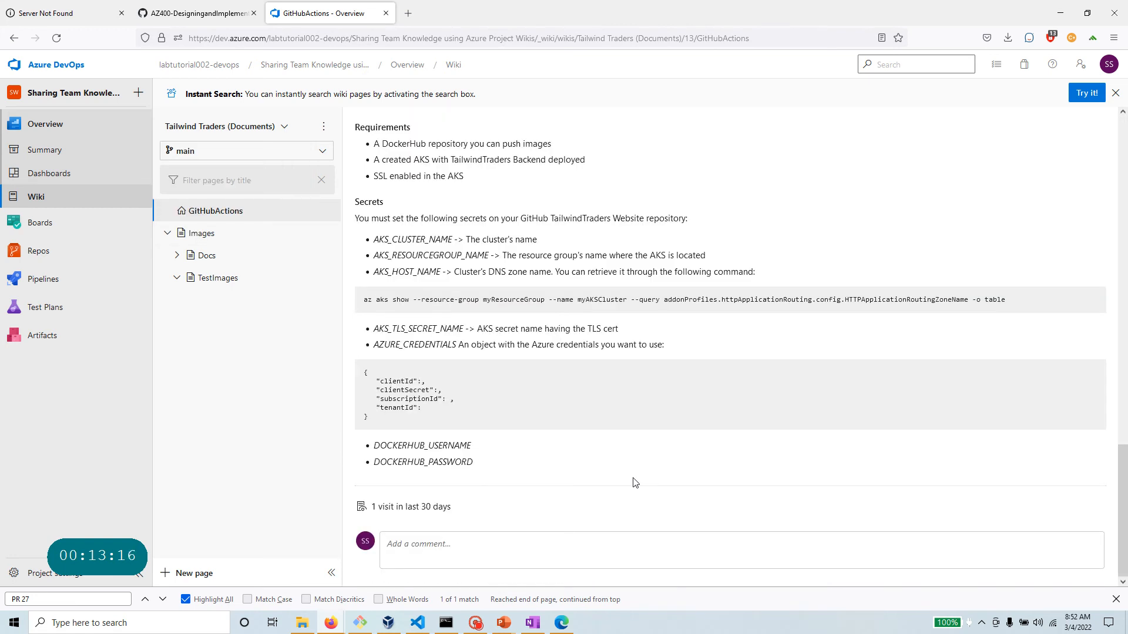
{"action": "scroll", "coordinate": [634, 478], "scroll_direction": "up", "scroll_amount": 15}
{"action": "mouse_move", "coordinate": [88, 254]}
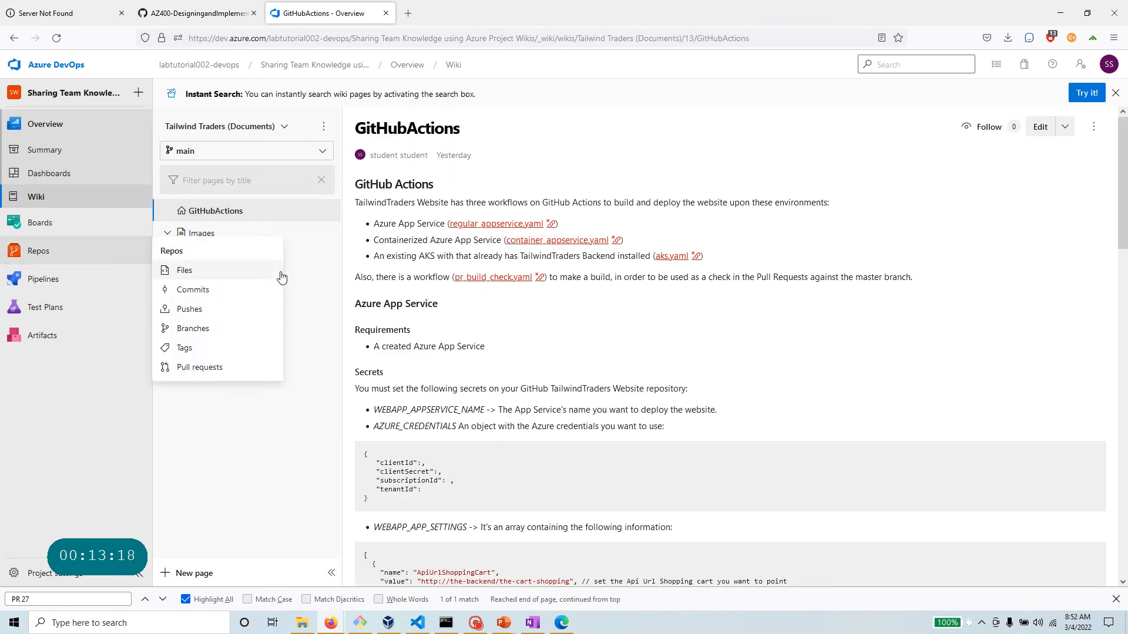
Collapse the Images page and try to move the GitHubActions page below it in the wiki's page tree.
{"action": "left_click", "coordinate": [168, 234]}
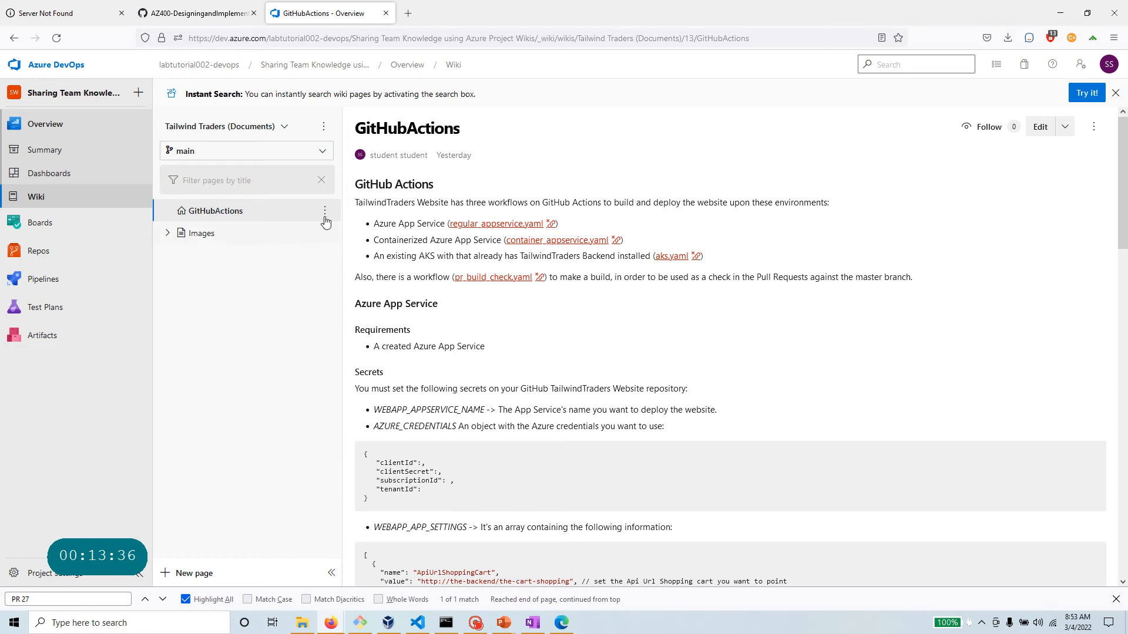
{"action": "left_click_drag", "start_coordinate": [297, 213], "coordinate": [269, 291]}
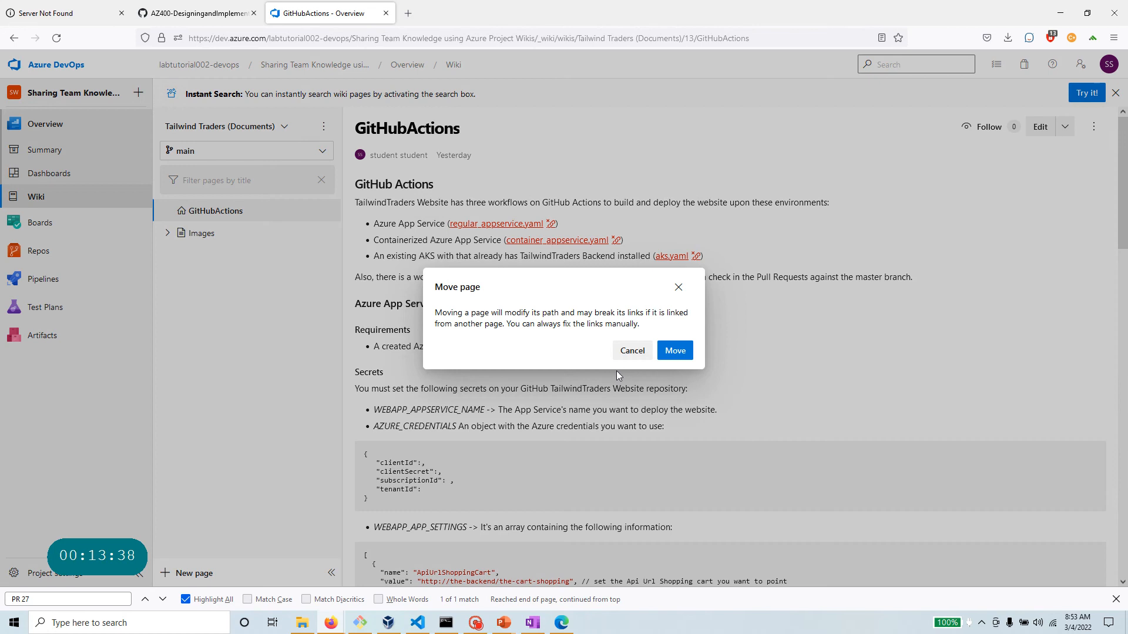
{"action": "left_click", "coordinate": [632, 352]}
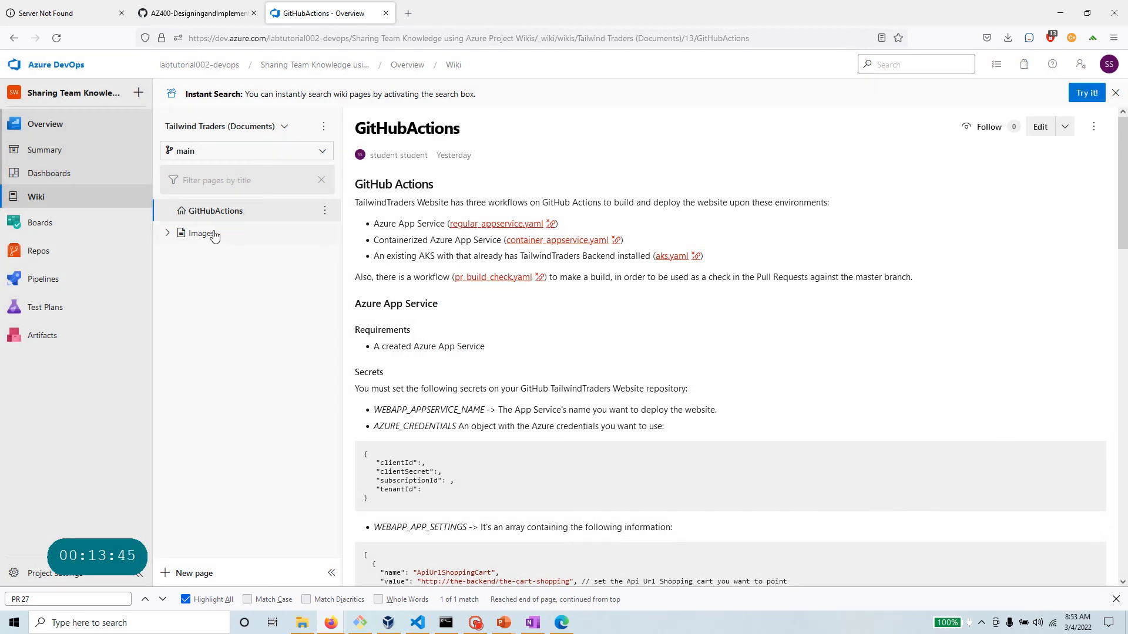
Review step 5 of the lab instructions and read step 6 about the repo, branch and GitHubActions.md file.
{"action": "left_click", "coordinate": [217, 13]}
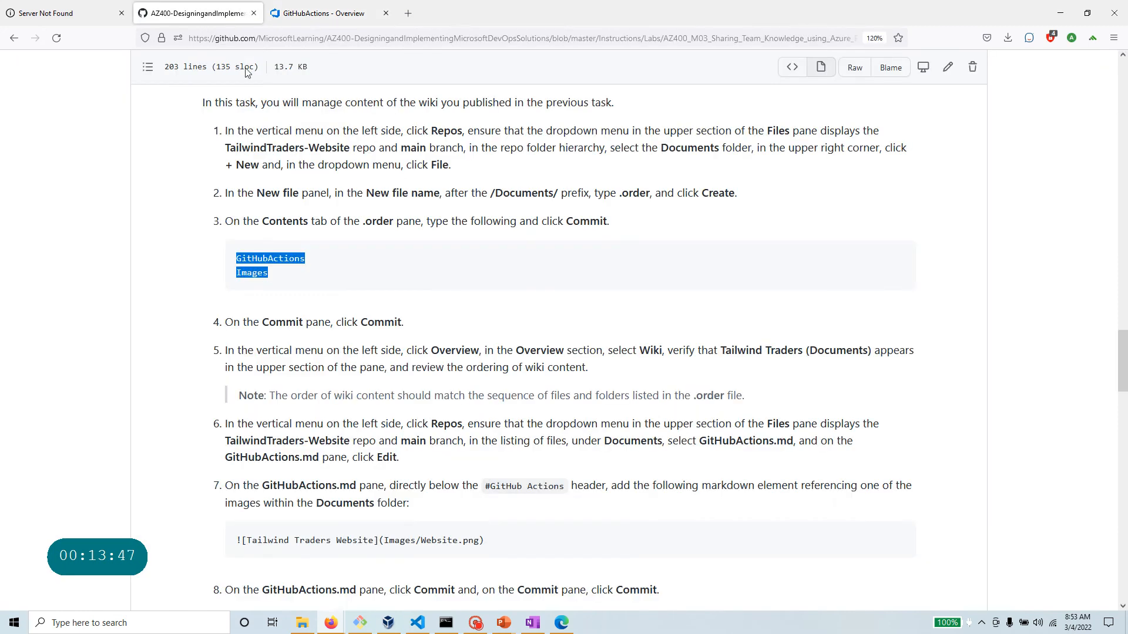
{"action": "left_click_drag", "start_coordinate": [743, 405], "coordinate": [202, 328]}
{"action": "scroll", "coordinate": [199, 328], "scroll_direction": "down", "scroll_amount": 3}
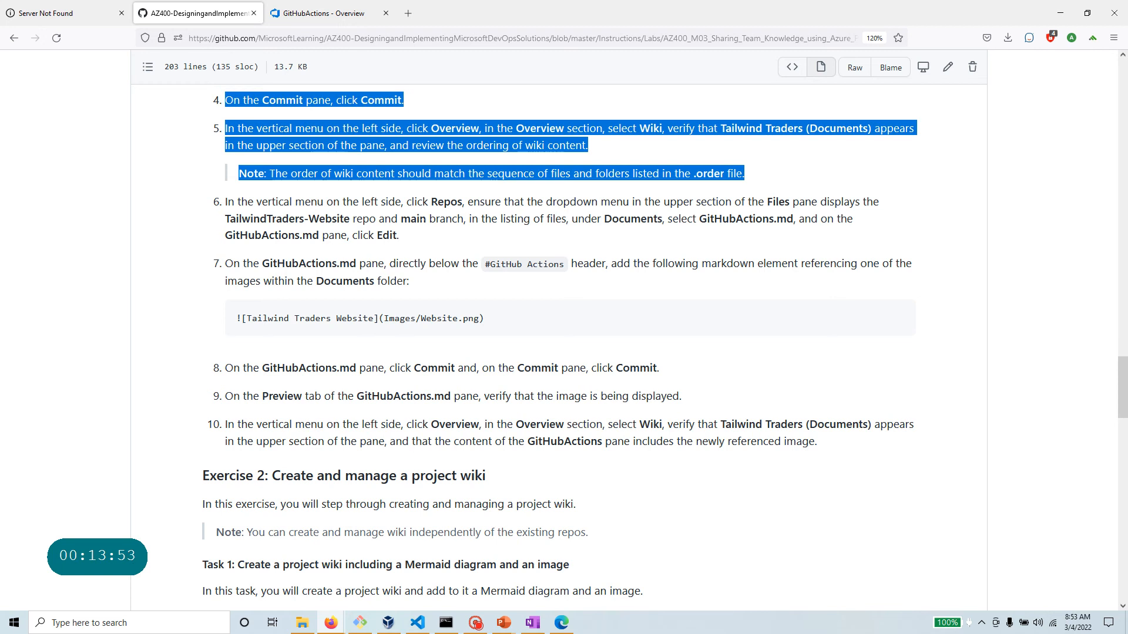
{"action": "left_click_drag", "start_coordinate": [423, 201], "coordinate": [462, 202]}
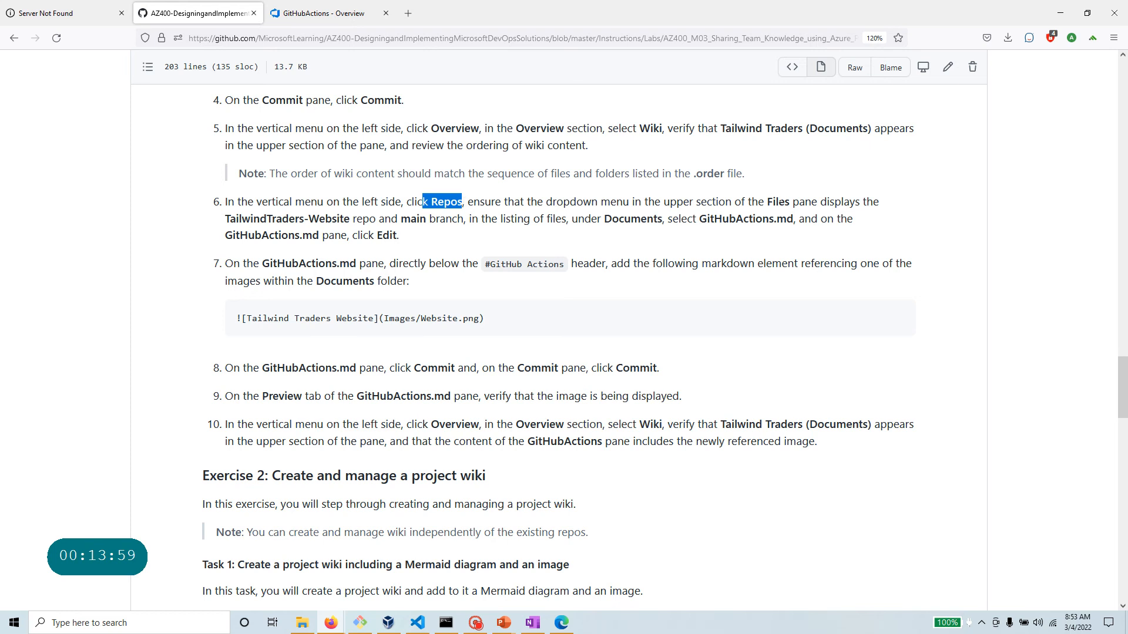
{"action": "left_click_drag", "start_coordinate": [351, 219], "coordinate": [195, 212]}
{"action": "left_click", "coordinate": [451, 219]}
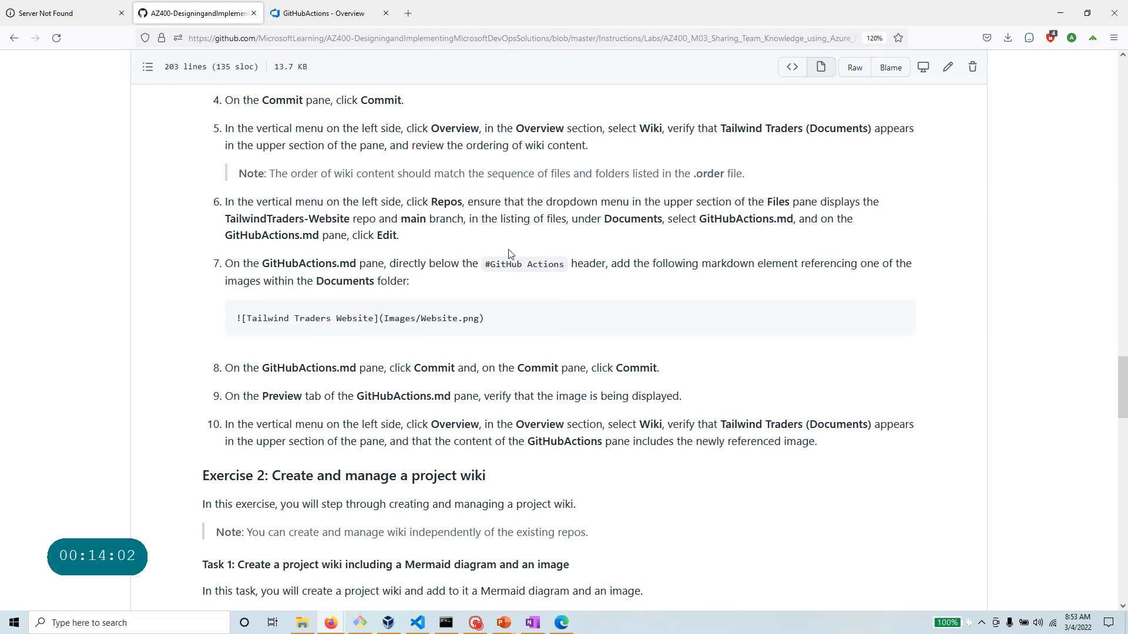
{"action": "left_click_drag", "start_coordinate": [706, 219], "coordinate": [794, 219]}
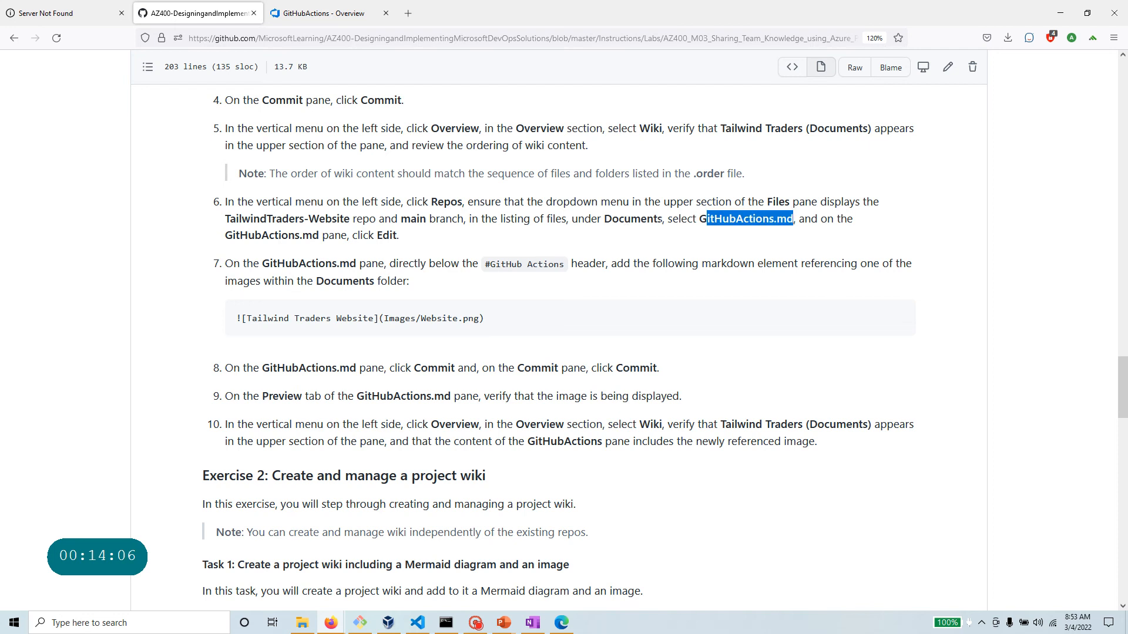
Open the file listing of the project's repository in Azure DevOps, following step 6.
{"action": "left_click", "coordinate": [327, 14]}
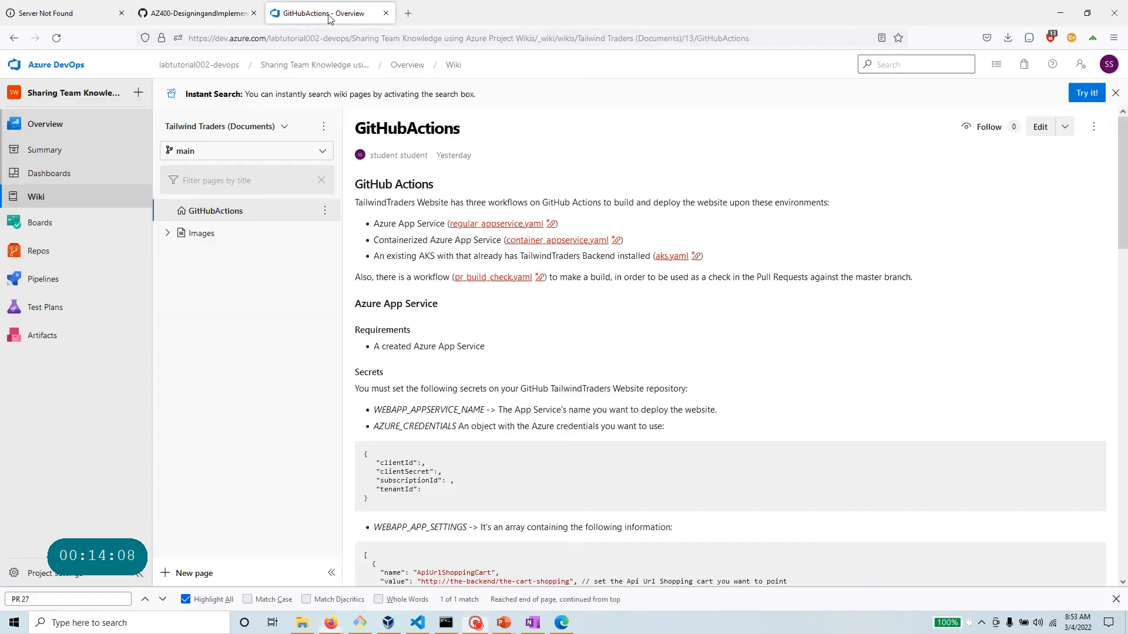
{"action": "mouse_move", "coordinate": [39, 251]}
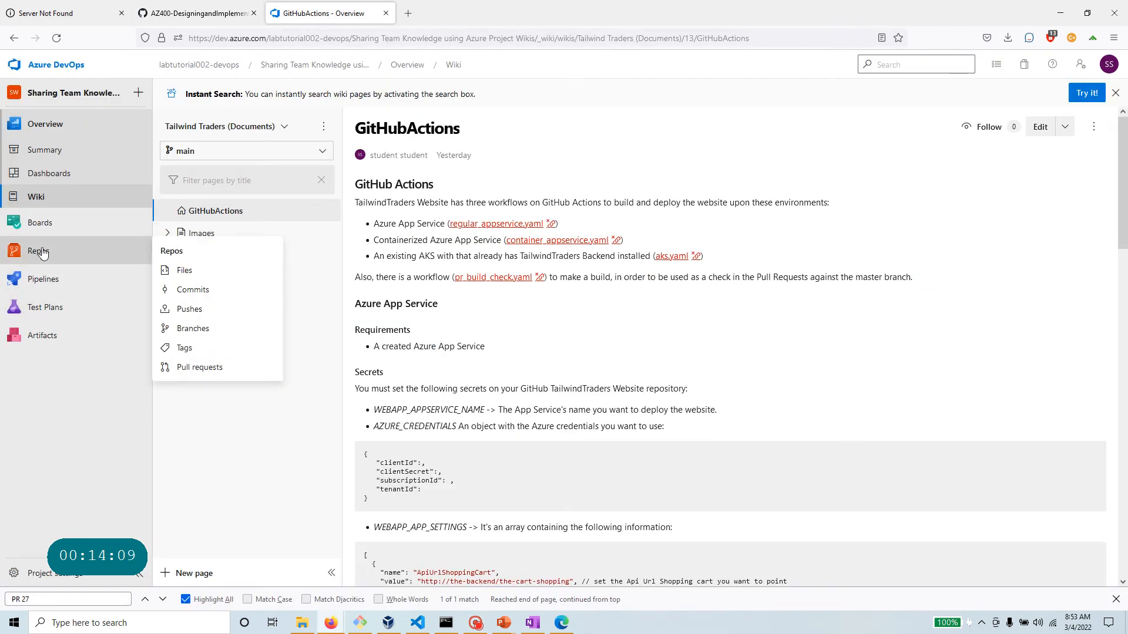
{"action": "left_click", "coordinate": [183, 272]}
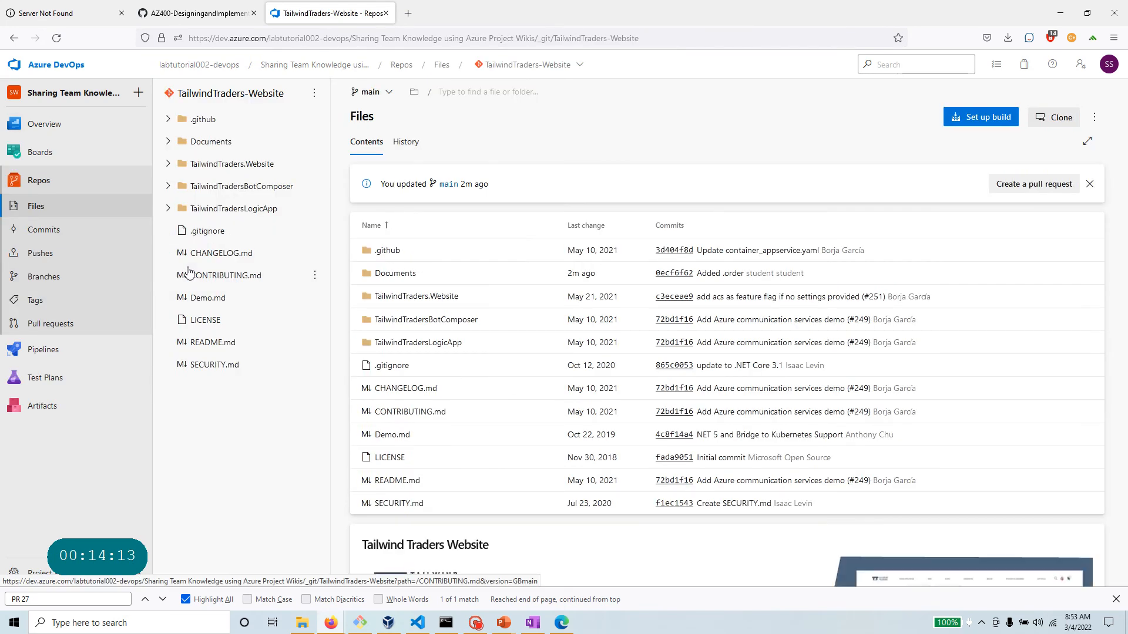
Check the repo name required by step 6 and verify that the file listing shows TailwindTraders-Website.
{"action": "left_click", "coordinate": [222, 14]}
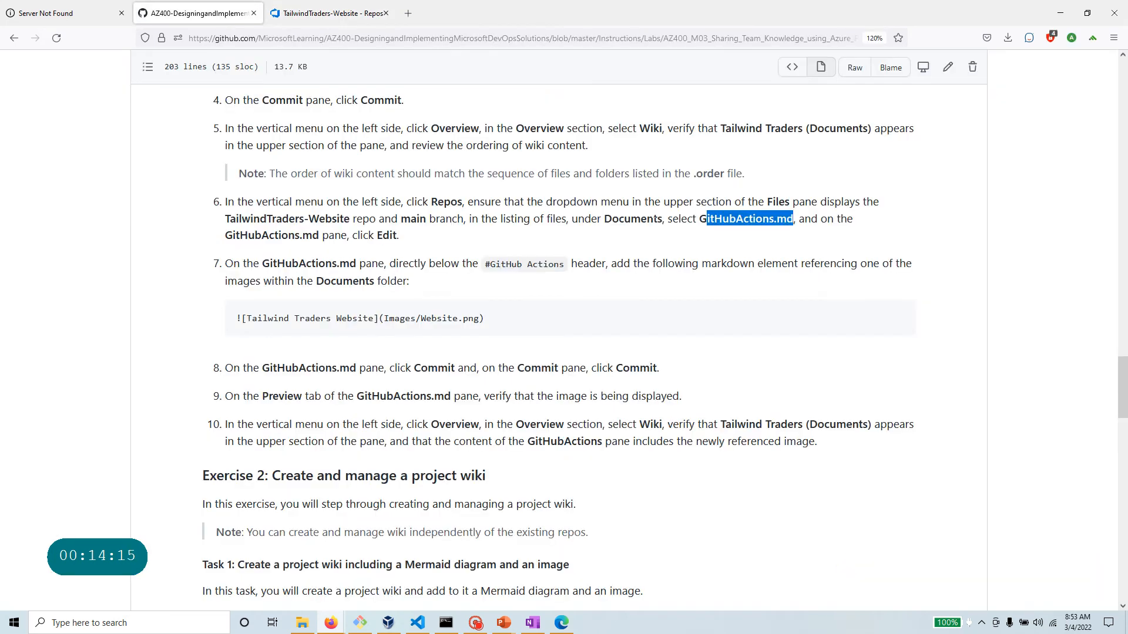
{"action": "triple_click", "coordinate": [777, 200]}
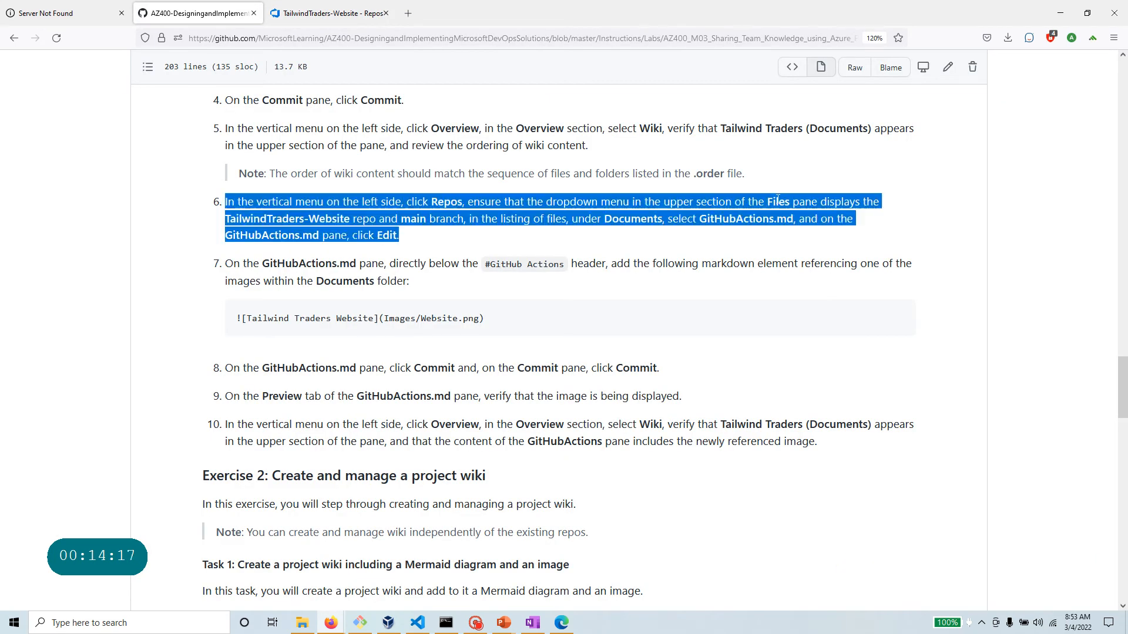
{"action": "left_click_drag", "start_coordinate": [350, 219], "coordinate": [223, 226]}
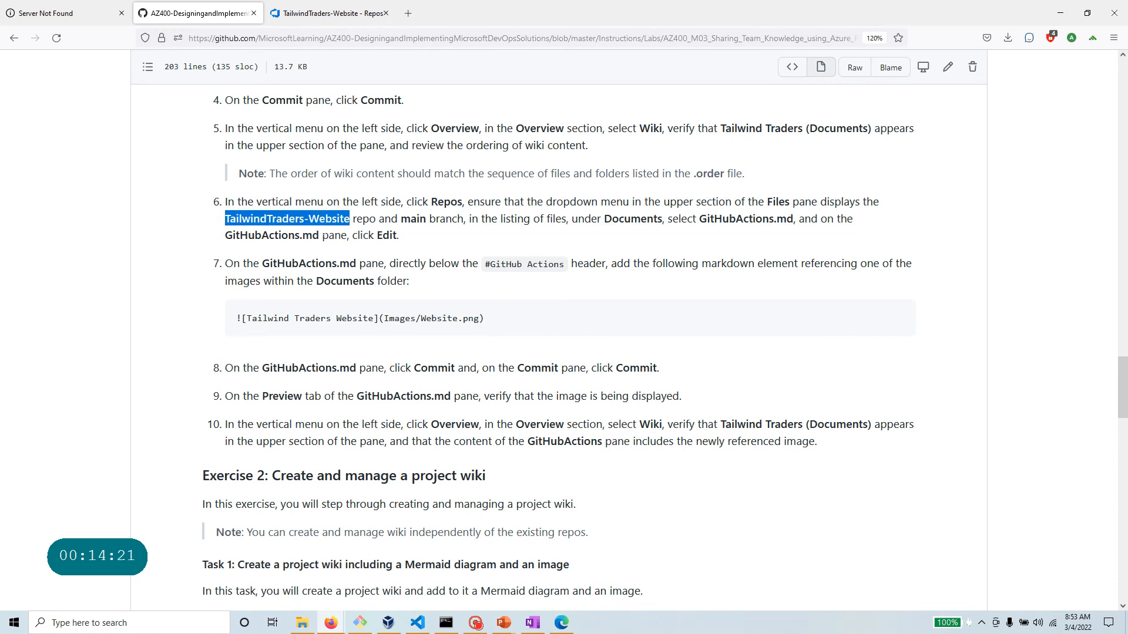
{"action": "left_click", "coordinate": [297, 14]}
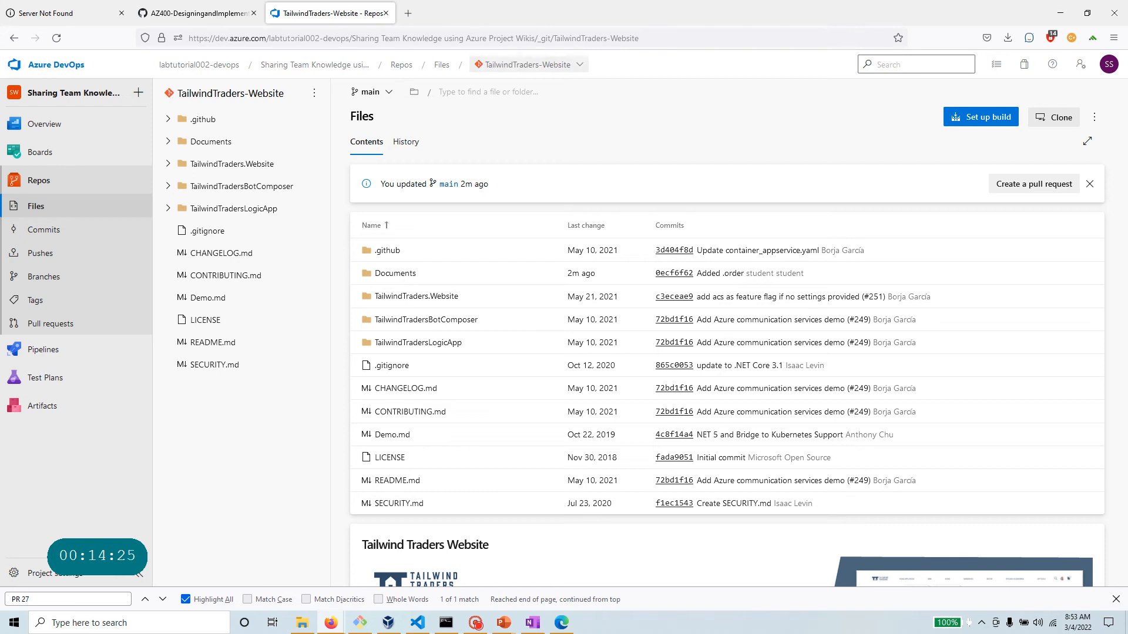
Check the branch required by step 6 and verify in the repo's branch selector that main is selected.
{"action": "left_click", "coordinate": [185, 9]}
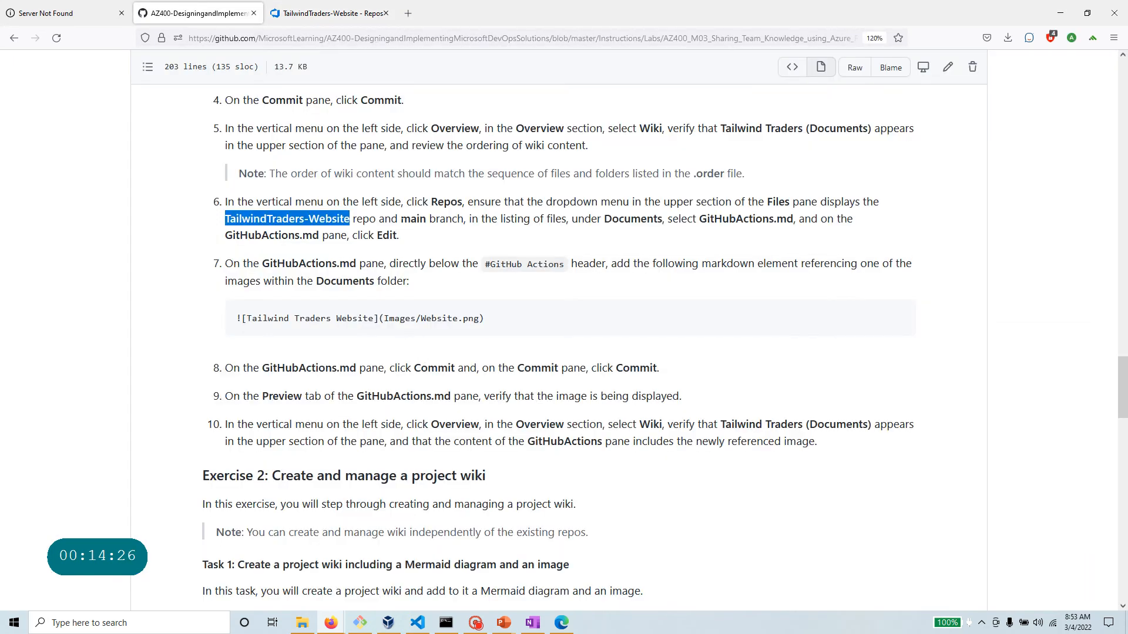
{"action": "double_click", "coordinate": [413, 219]}
{"action": "left_click", "coordinate": [346, 14]}
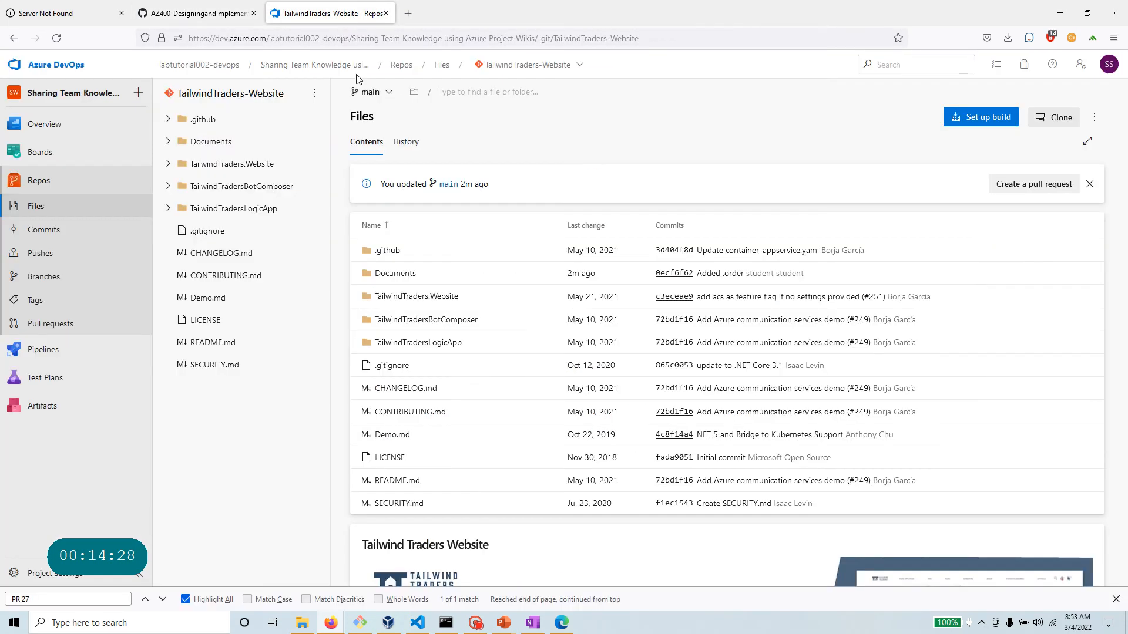
{"action": "left_click", "coordinate": [376, 94]}
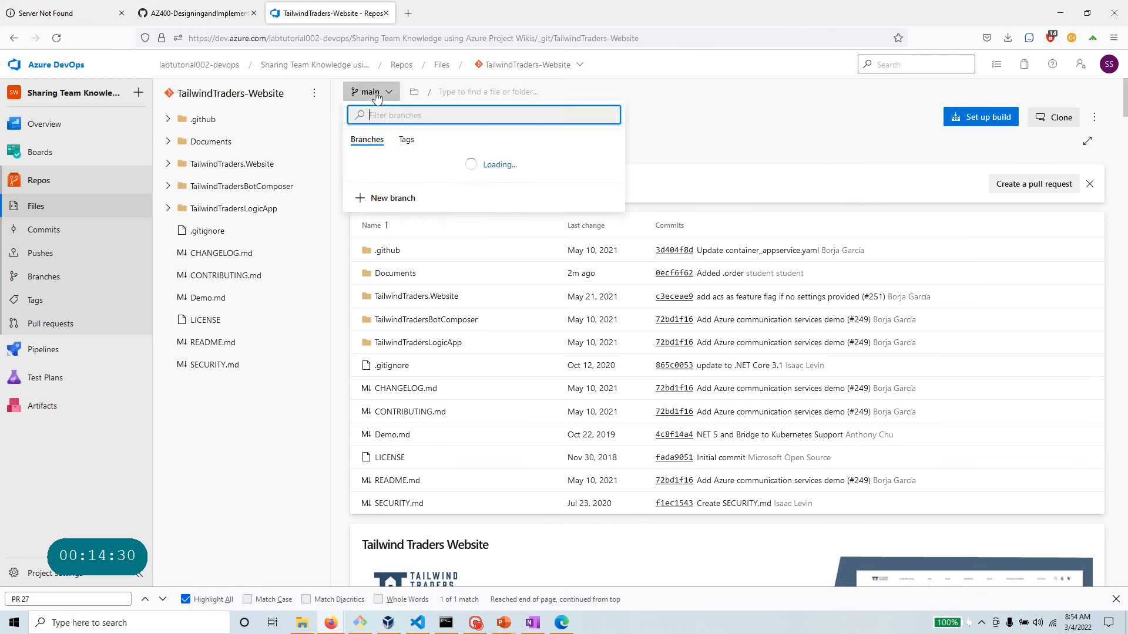
{"action": "left_click", "coordinate": [376, 94]}
Check the folder named in step 6 and open GitHubActions.md from the repo's Documents folder.
{"action": "left_click", "coordinate": [193, 13]}
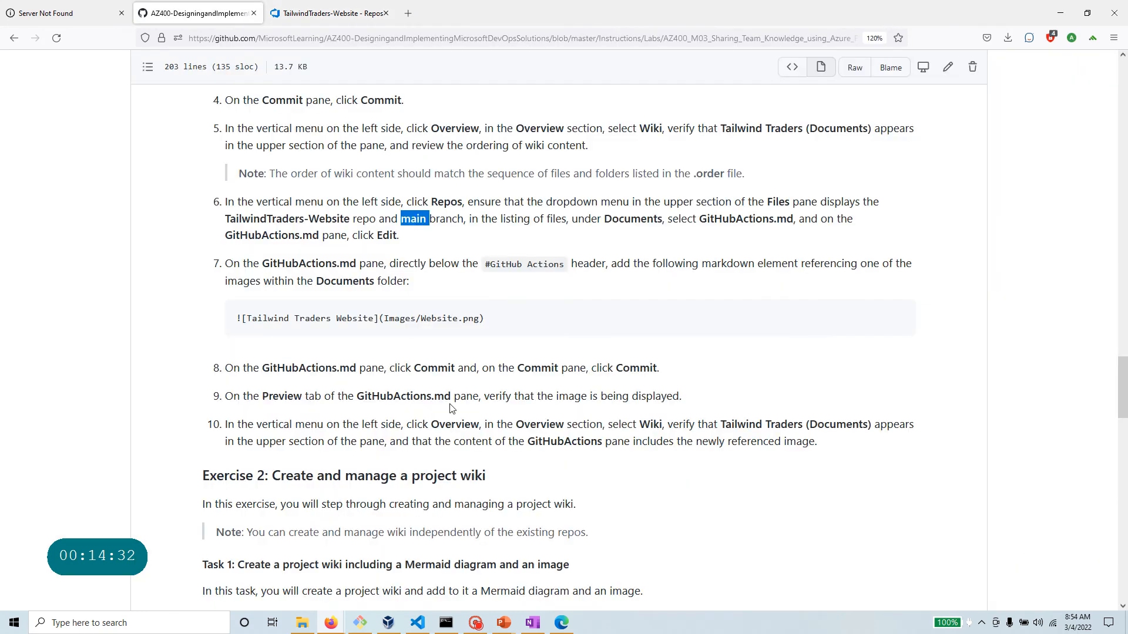
{"action": "double_click", "coordinate": [622, 219]}
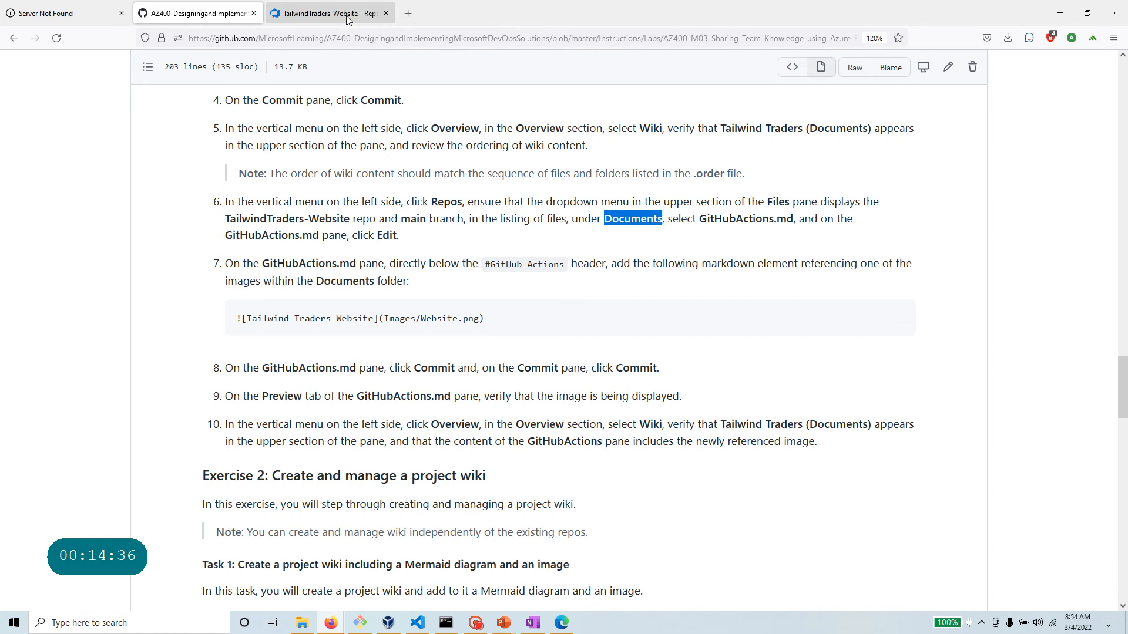
{"action": "left_click", "coordinate": [327, 13]}
{"action": "left_click", "coordinate": [167, 142]}
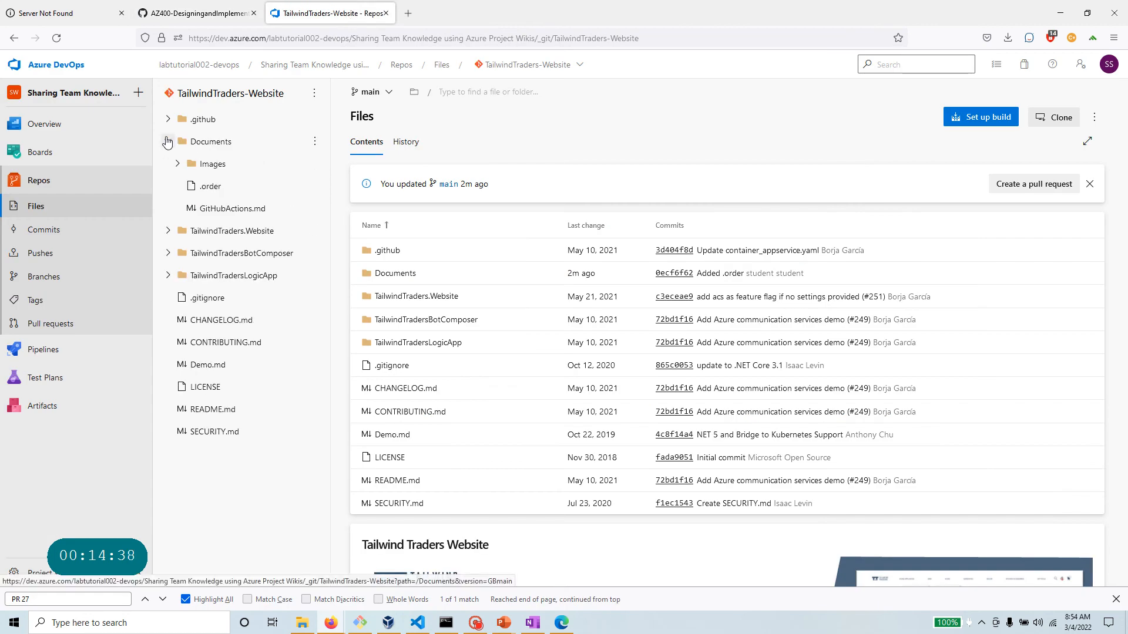
{"action": "left_click", "coordinate": [256, 209]}
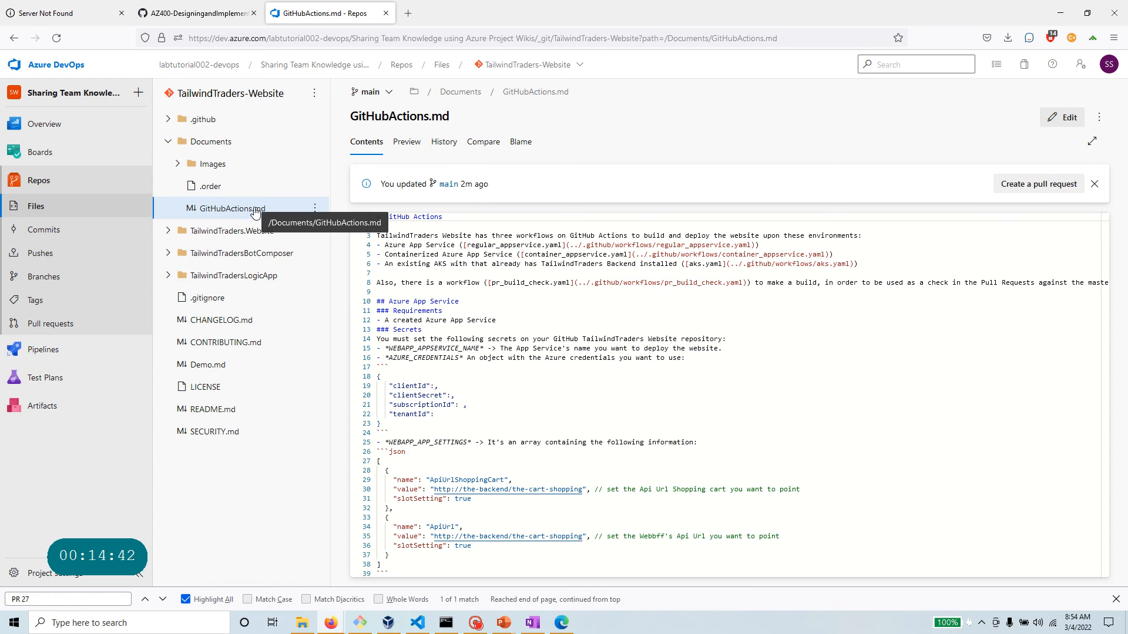
Copy the Tailwind Traders Website image markdown snippet from step 7 of the GitHub lab instructions.
{"action": "left_click", "coordinate": [178, 13]}
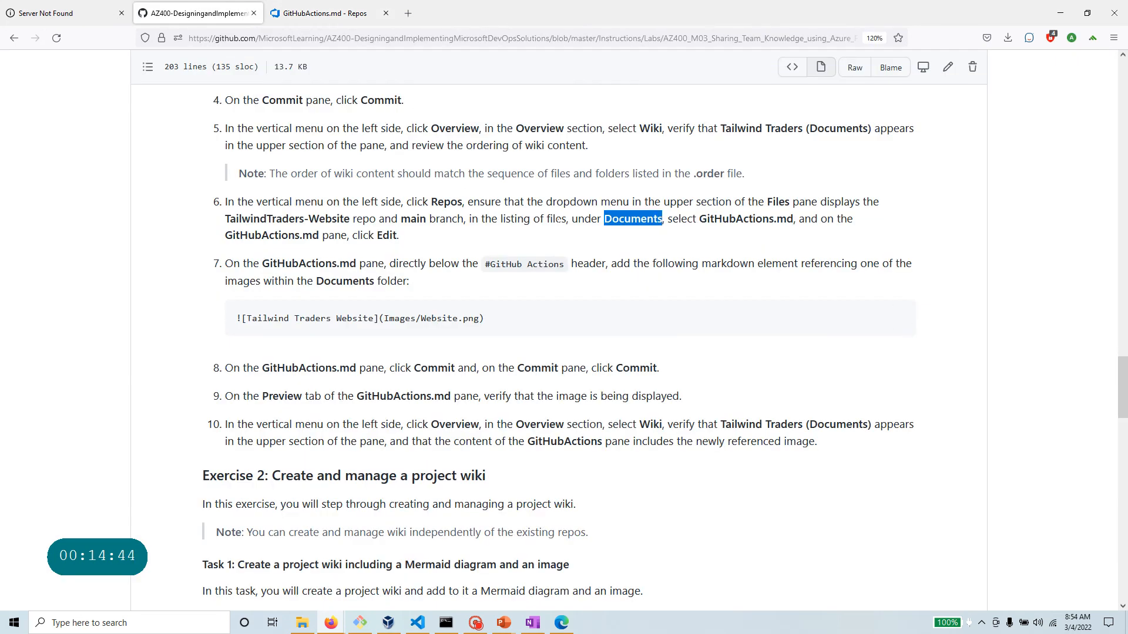
{"action": "left_click_drag", "start_coordinate": [400, 236], "coordinate": [375, 235]}
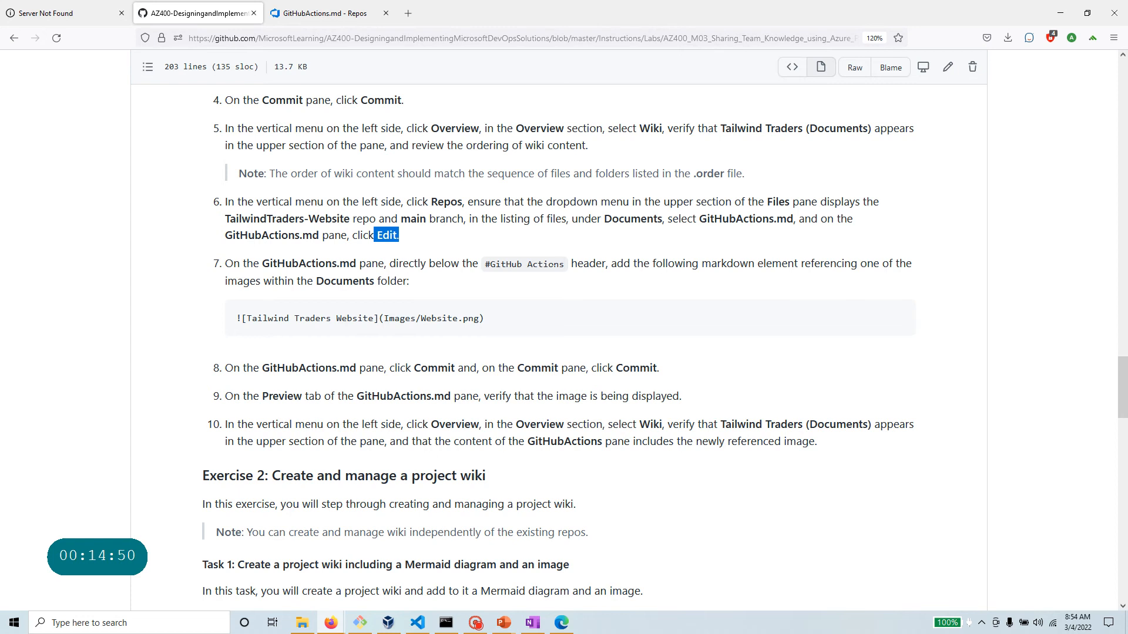
{"action": "mouse_move", "coordinate": [493, 327]}
{"action": "left_click", "coordinate": [898, 318]}
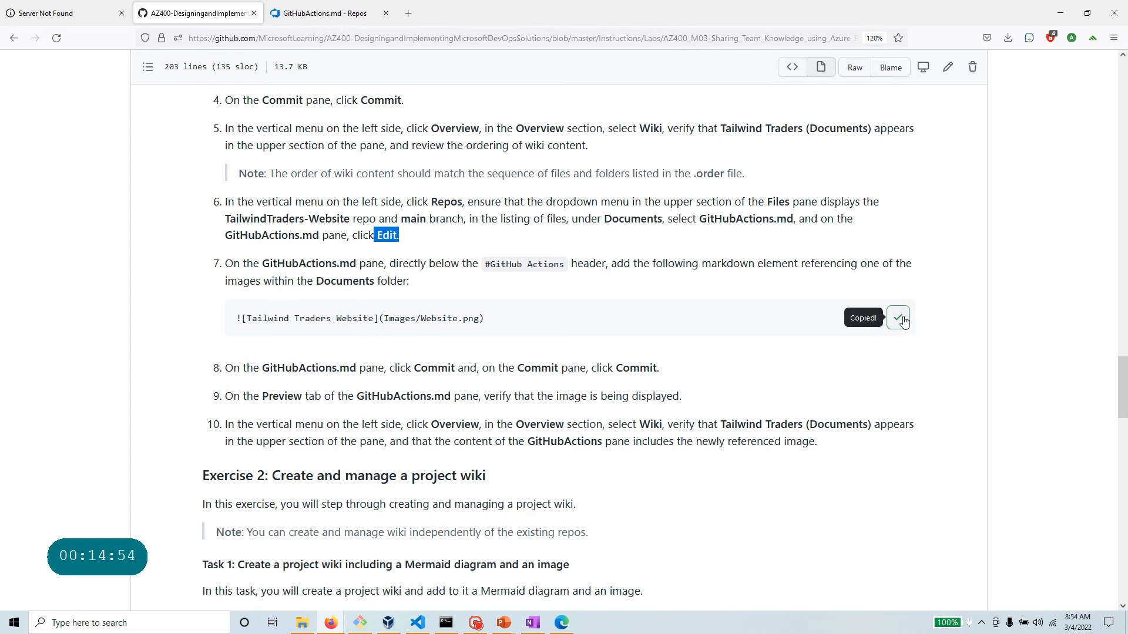
Edit GitHubActions.md in Azure DevOps and insert ![Tailwind Traders Website](Images/Website.png) on a new line directly below the GitHub Actions header.
{"action": "left_click", "coordinate": [324, 13]}
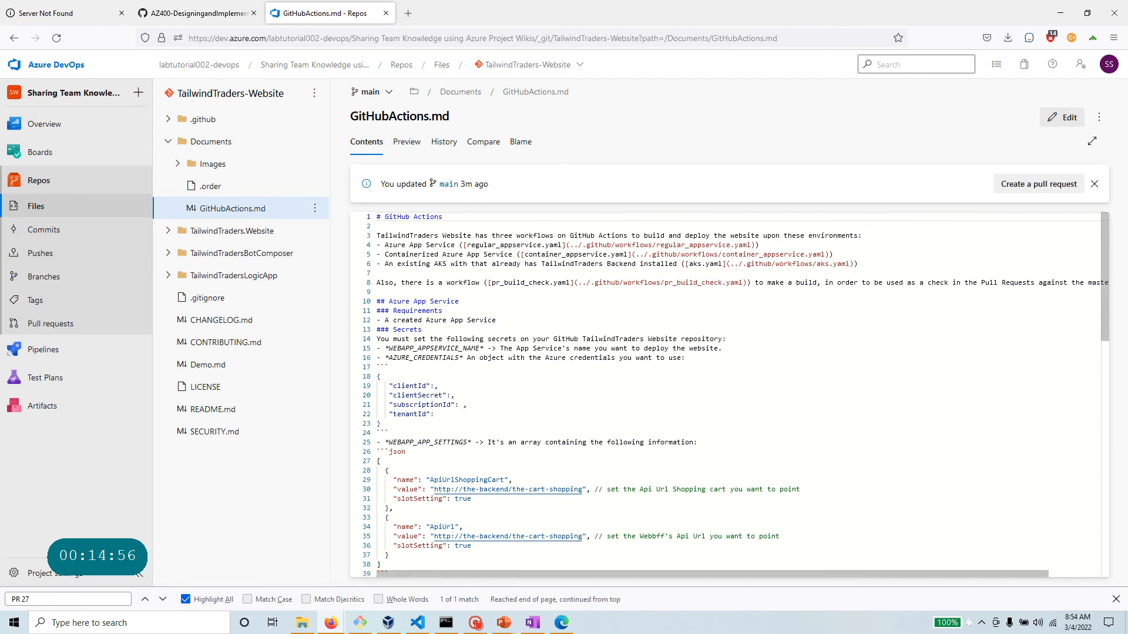
{"action": "scroll", "coordinate": [728, 393], "scroll_direction": "down", "scroll_amount": 3}
{"action": "scroll", "coordinate": [728, 393], "scroll_direction": "up", "scroll_amount": 3}
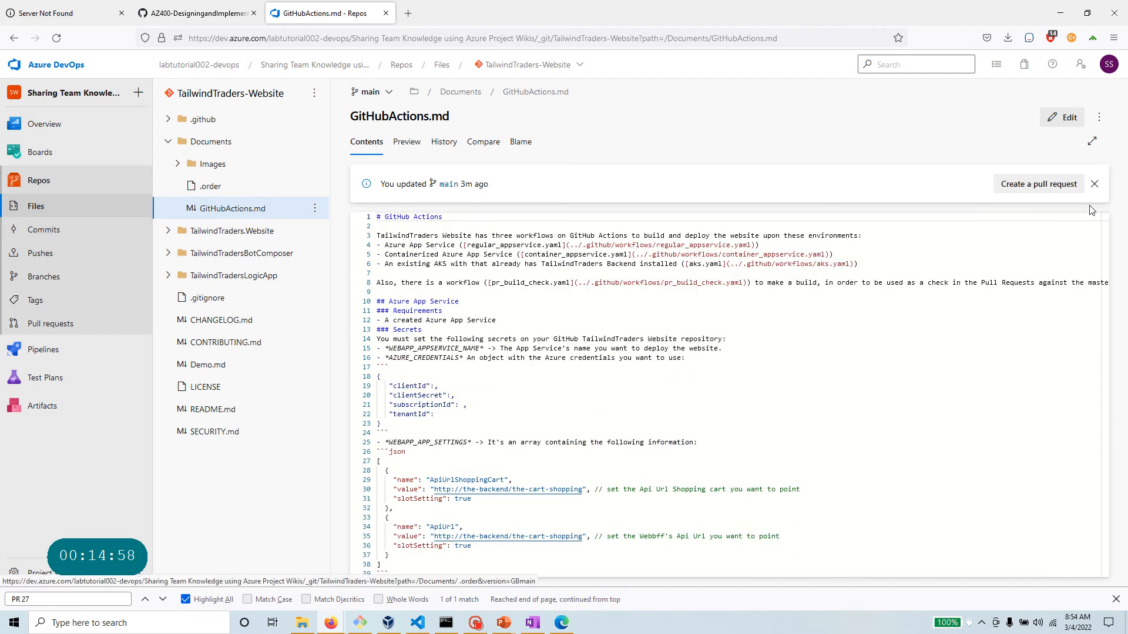
{"action": "left_click", "coordinate": [1069, 119]}
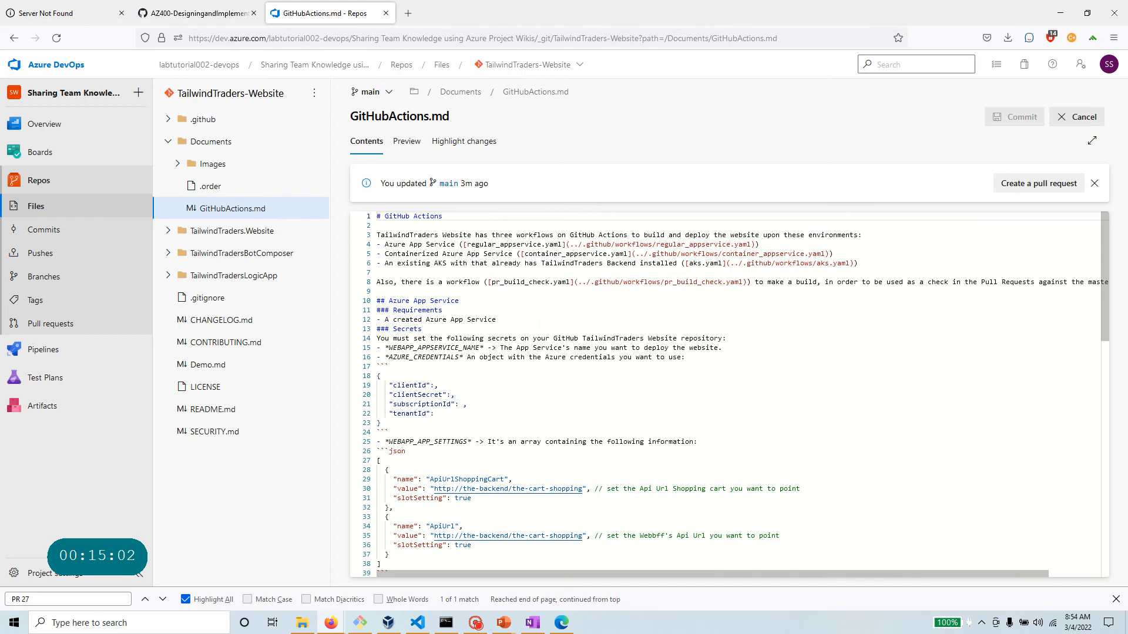
{"action": "key", "text": "shift+End"}
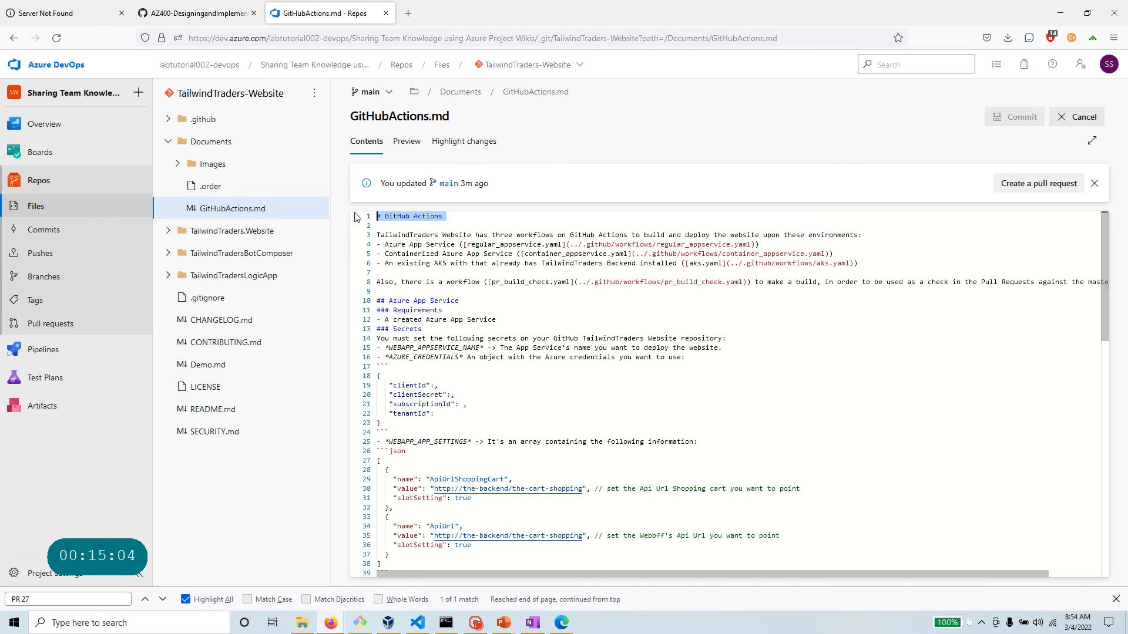
{"action": "left_click", "coordinate": [200, 13]}
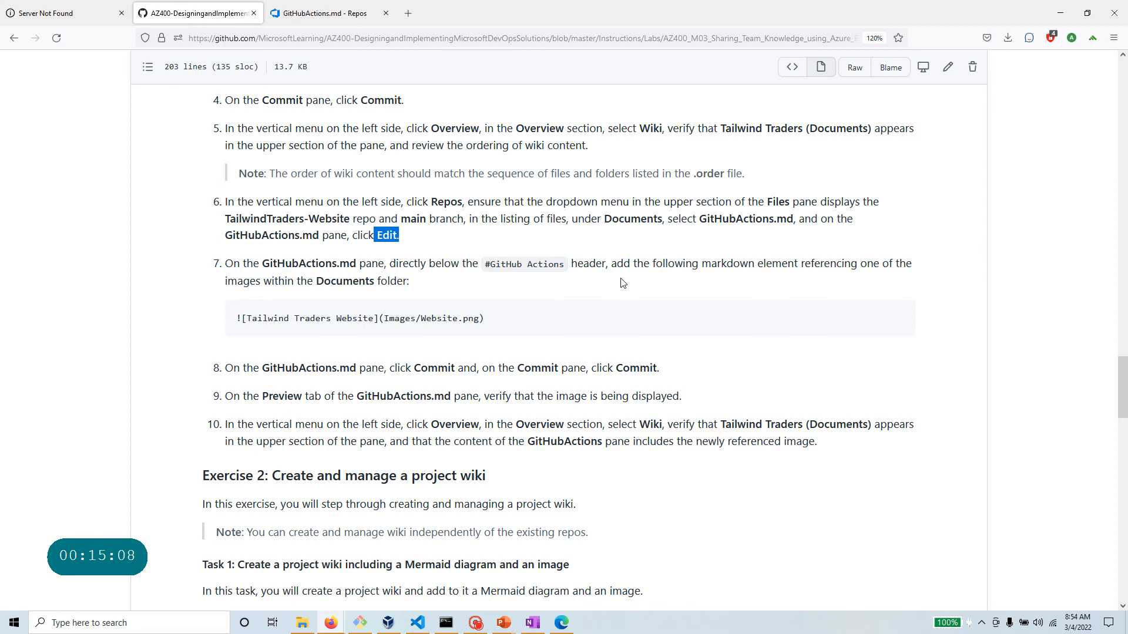
{"action": "left_click", "coordinate": [323, 13]}
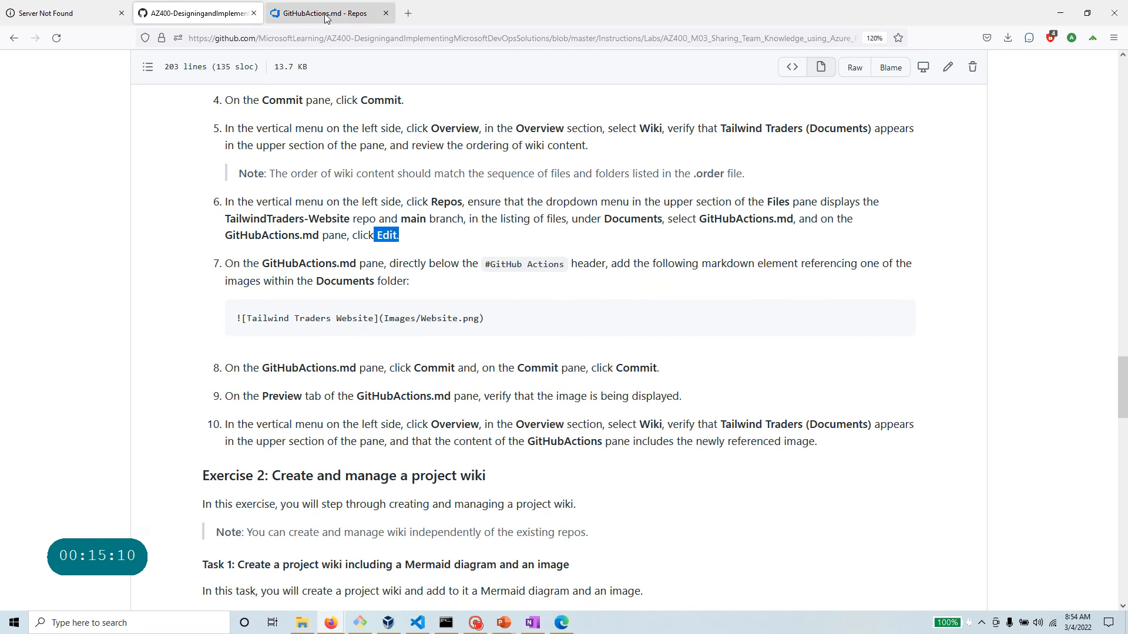
{"action": "key", "text": "Return"}
{"action": "key", "text": "ctrl+v"}
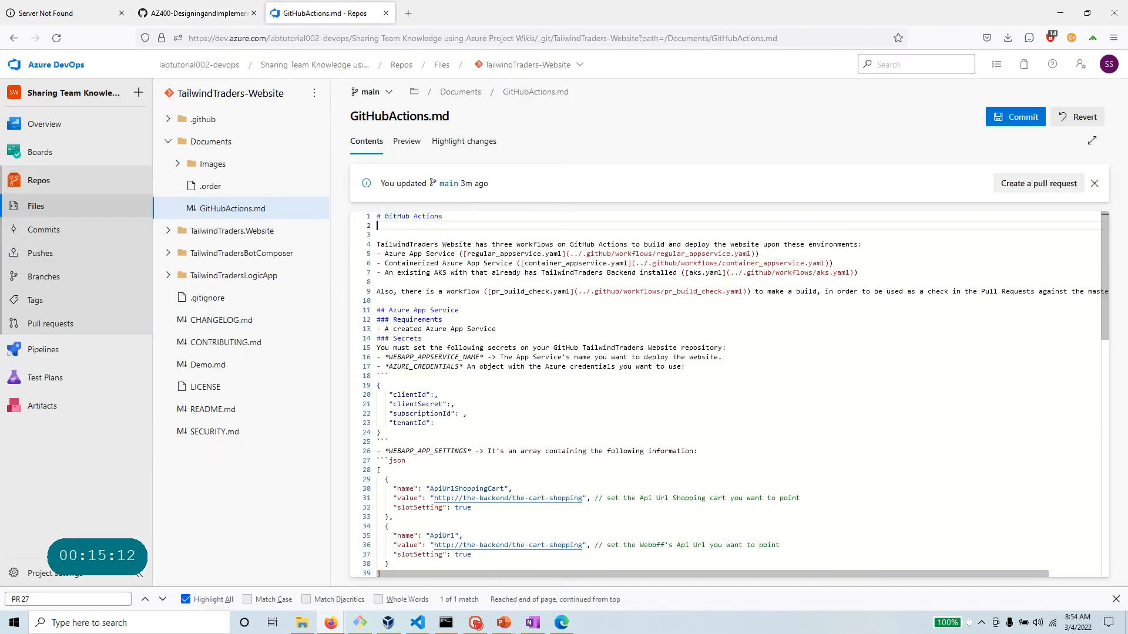
{"action": "left_click_drag", "start_coordinate": [570, 225], "coordinate": [352, 229]}
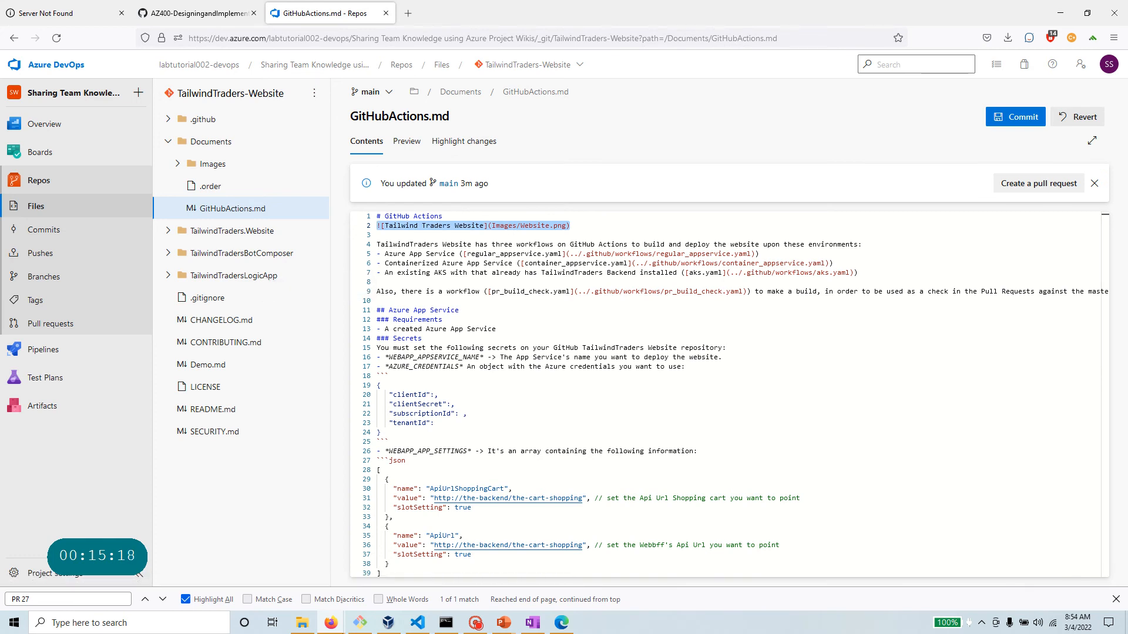
Check the lab's commit instruction and commit the edited GitHubActions.md to the main branch with the comment "Updated GitHubActions.md".
{"action": "left_click", "coordinate": [200, 13]}
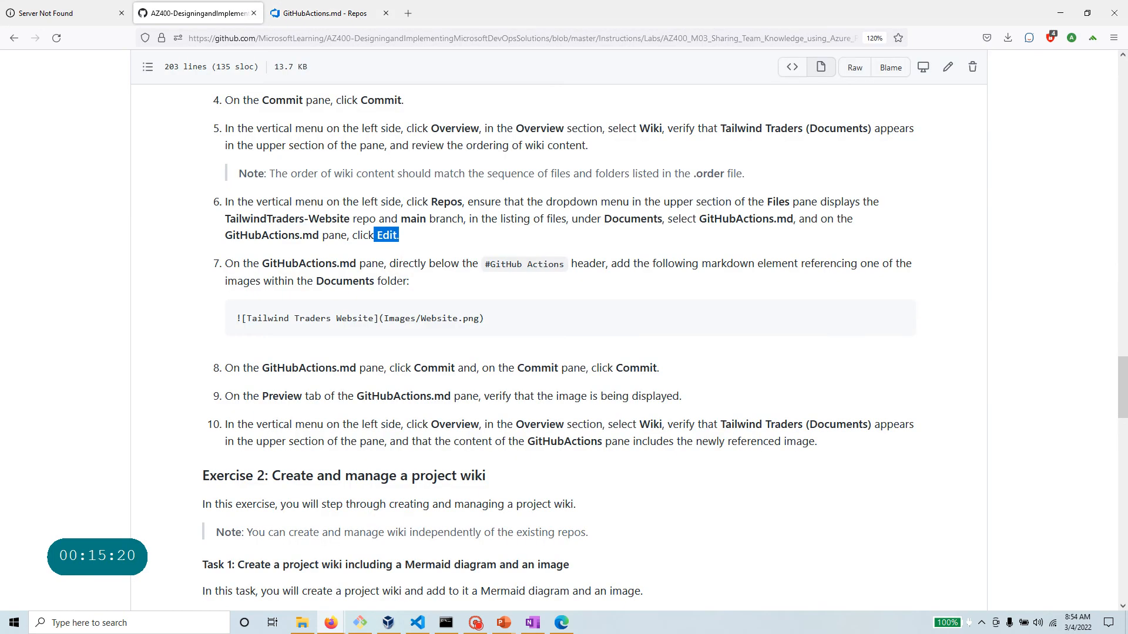
{"action": "scroll", "coordinate": [420, 336], "scroll_direction": "down", "scroll_amount": 2}
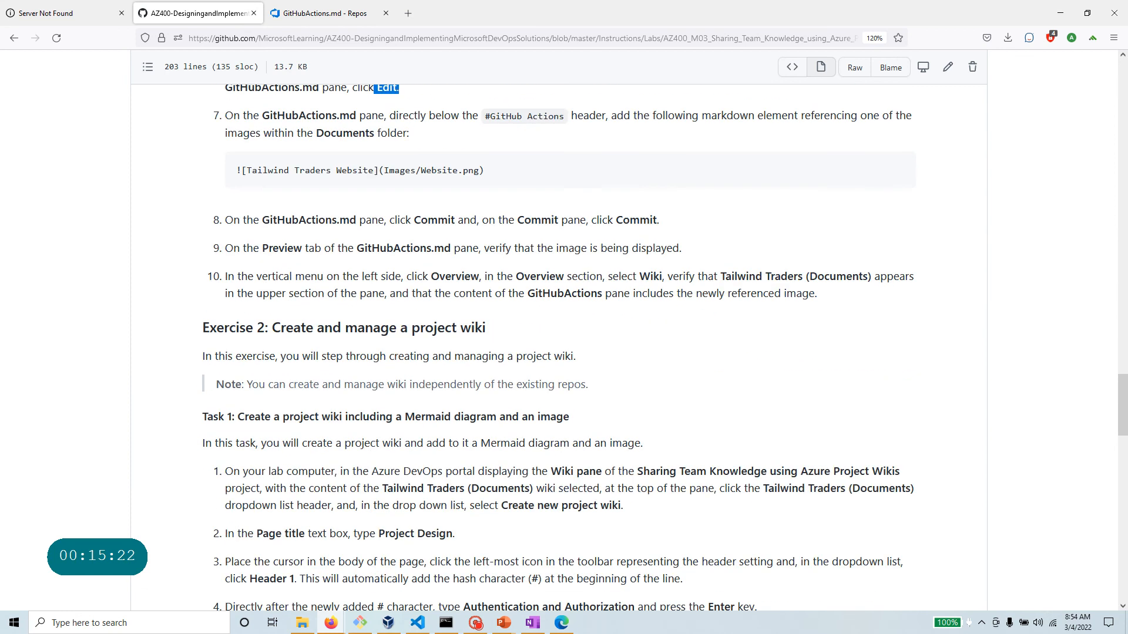
{"action": "left_click_drag", "start_coordinate": [414, 220], "coordinate": [690, 237]}
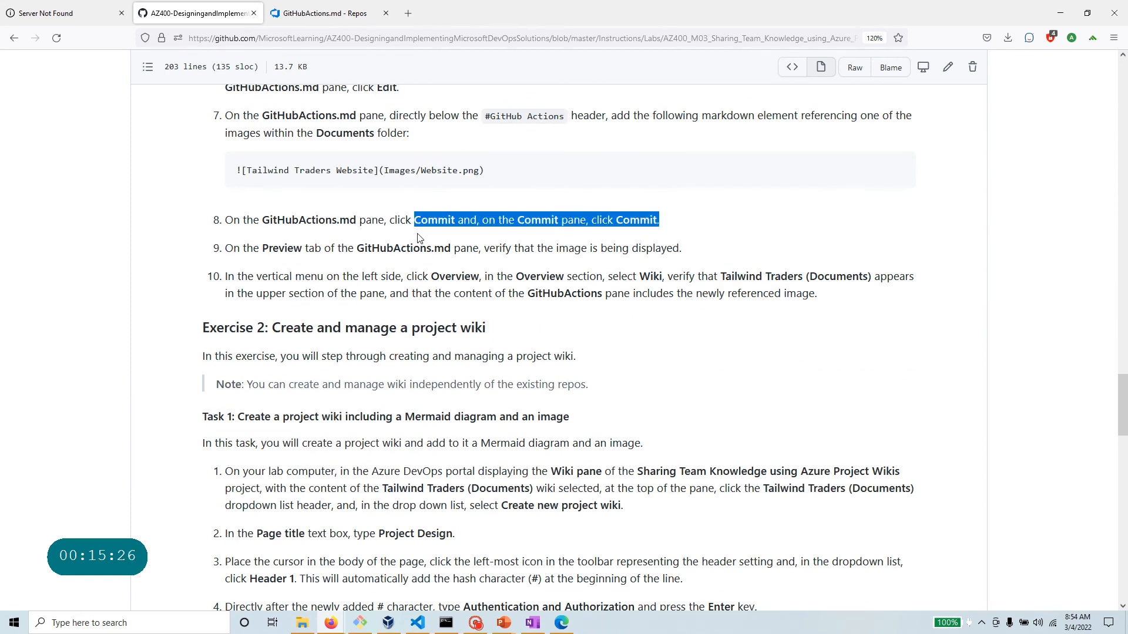
{"action": "left_click", "coordinate": [349, 16]}
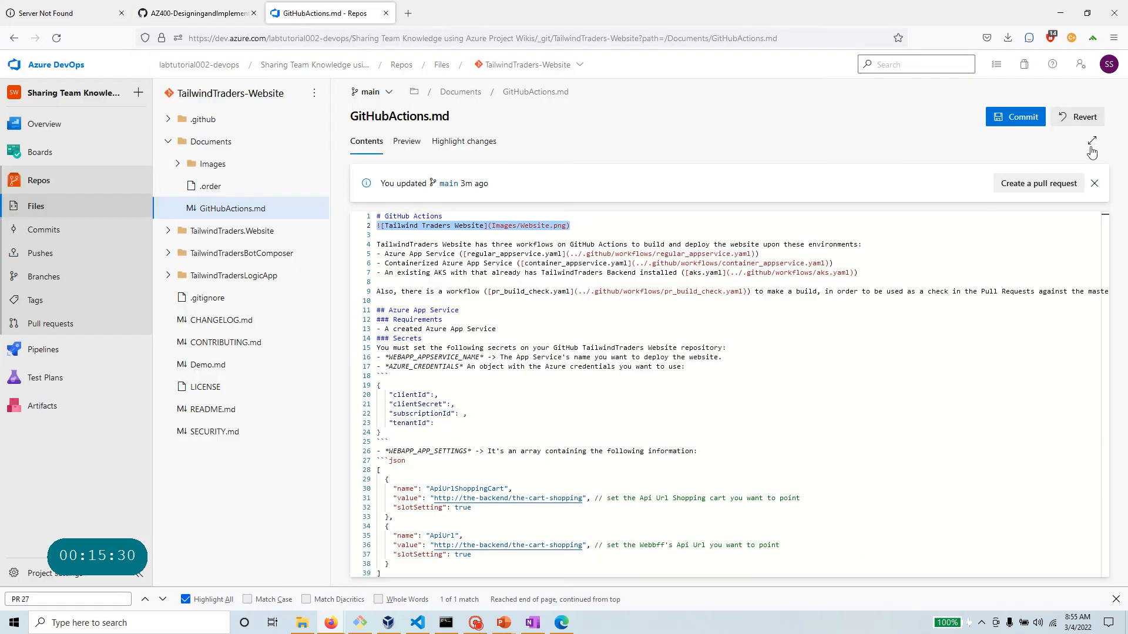
{"action": "left_click_drag", "start_coordinate": [569, 225], "coordinate": [370, 219]}
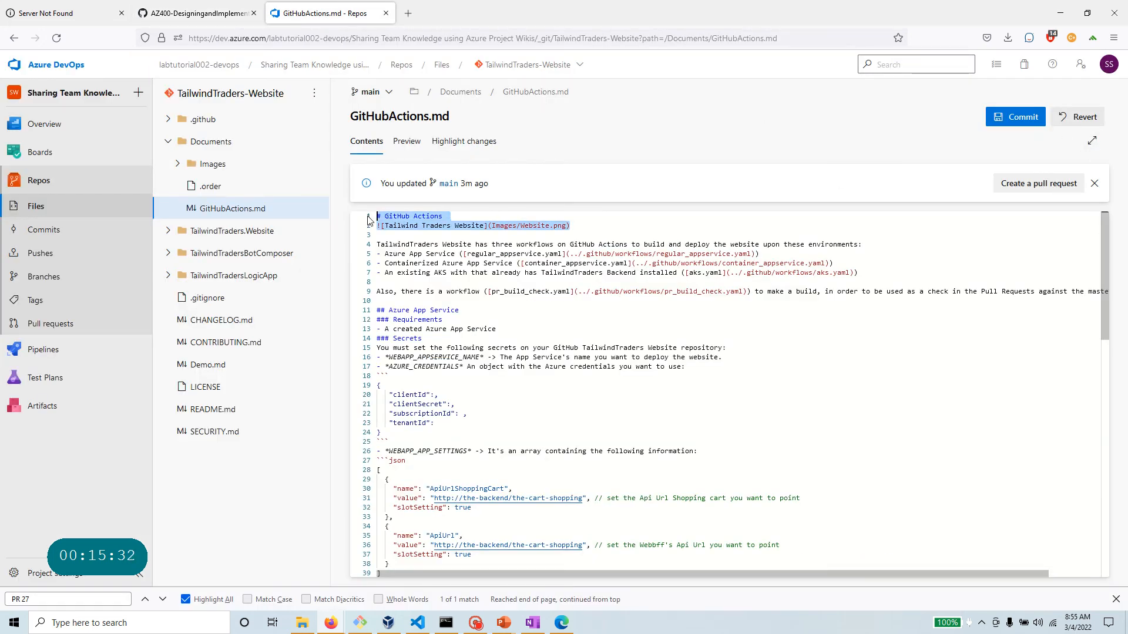
{"action": "left_click", "coordinate": [1019, 117]}
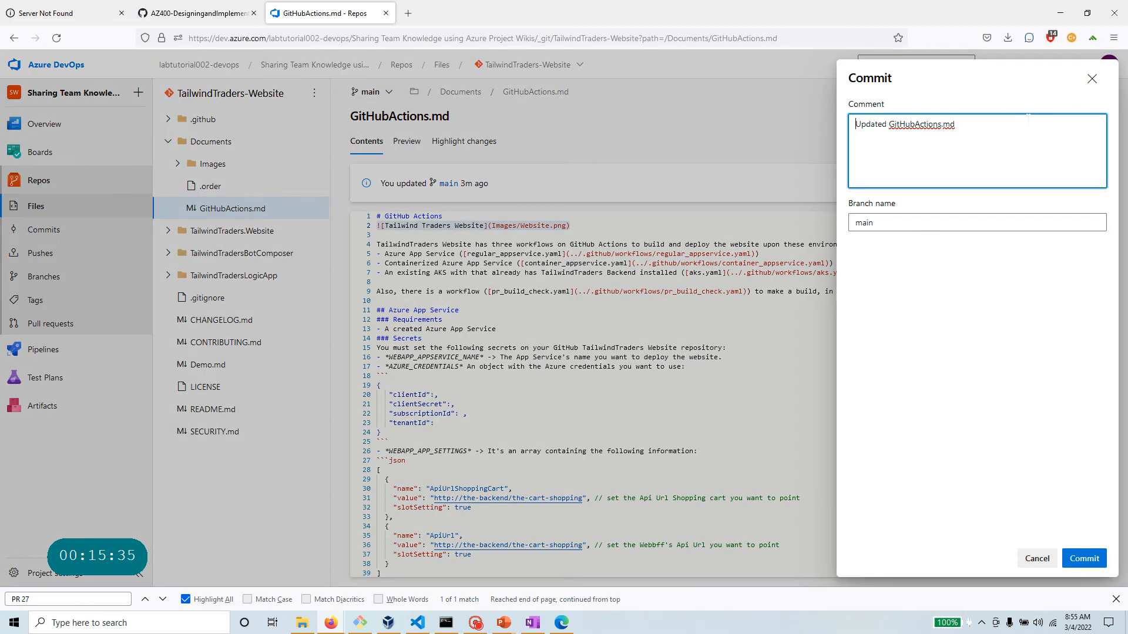
{"action": "left_click", "coordinate": [1086, 561]}
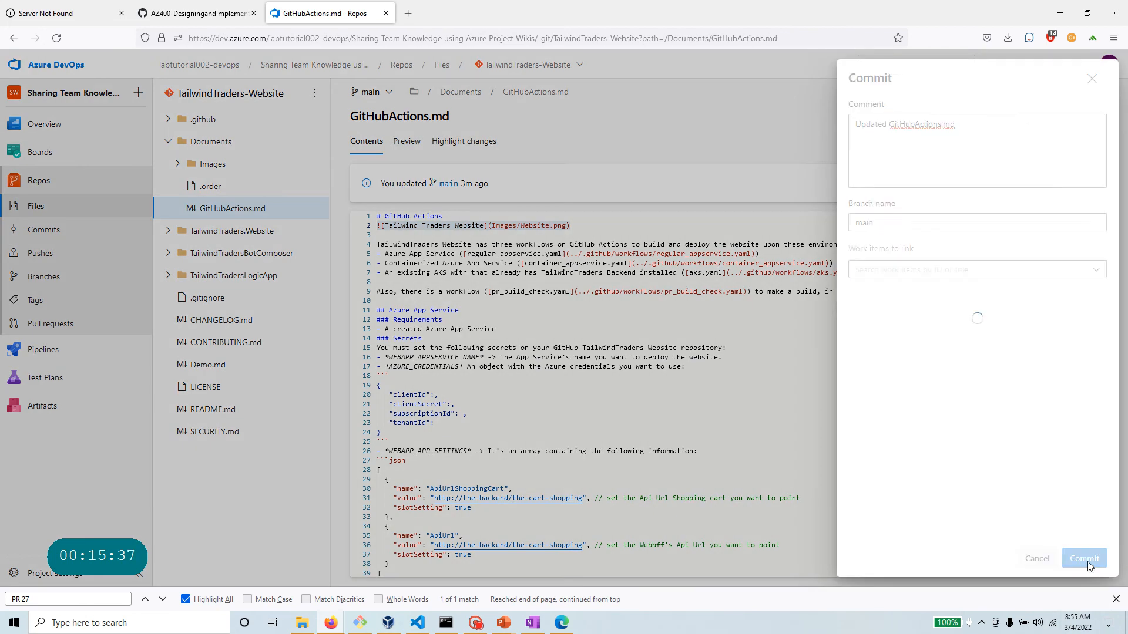
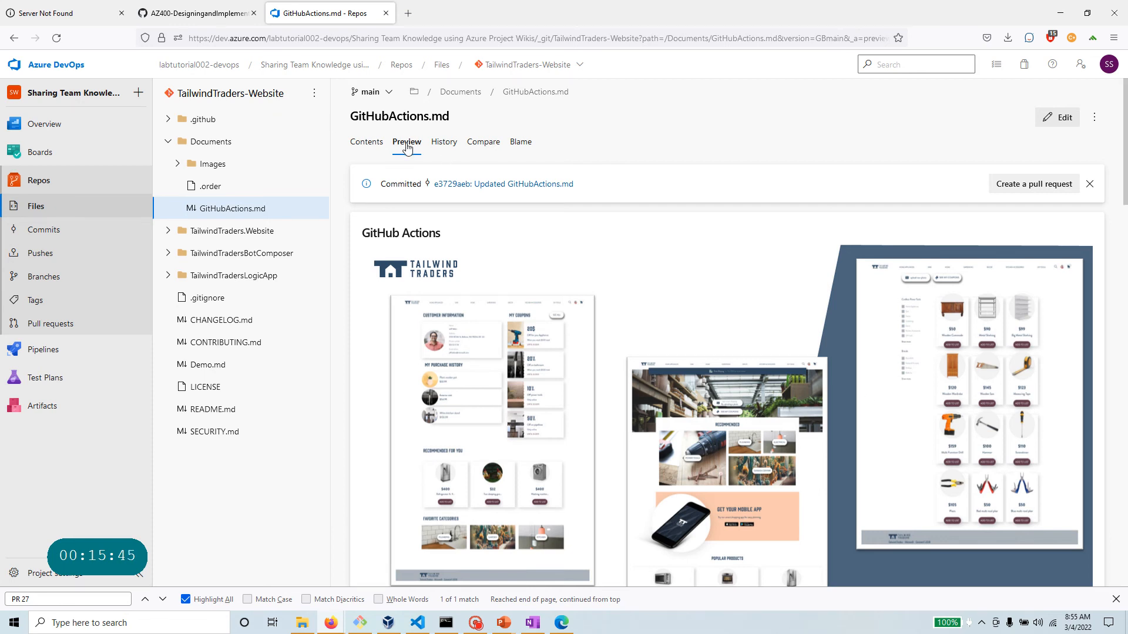
Follow step 10 of the lab by opening the project wiki and examining the GitHubActions page for the newly referenced image.
{"action": "left_click", "coordinate": [198, 13]}
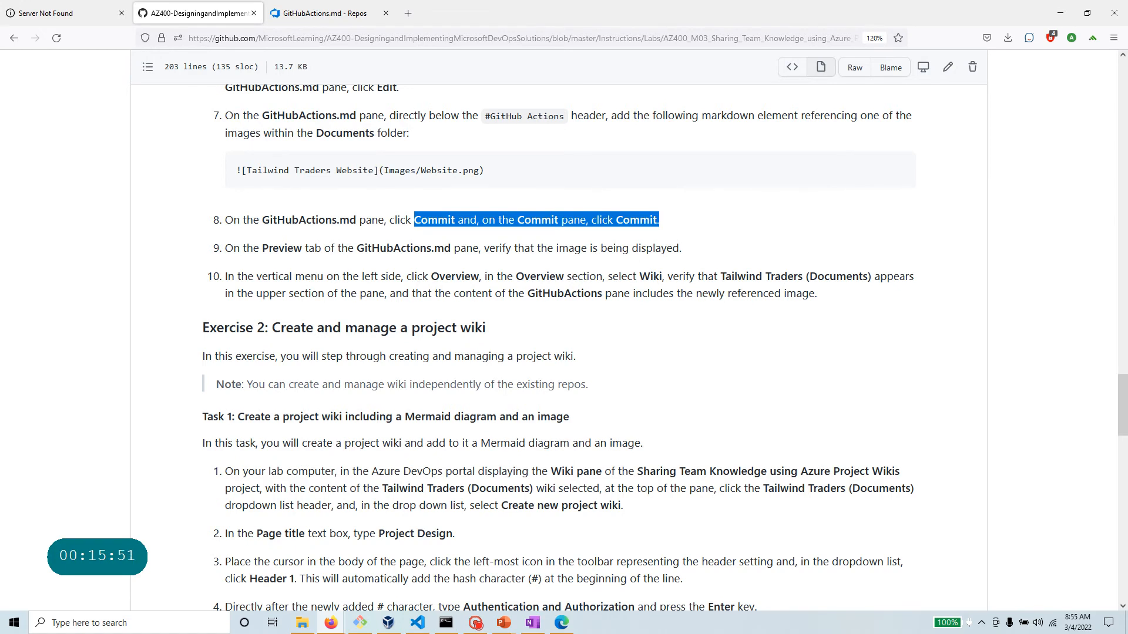
{"action": "left_click_drag", "start_coordinate": [431, 276], "coordinate": [874, 277]}
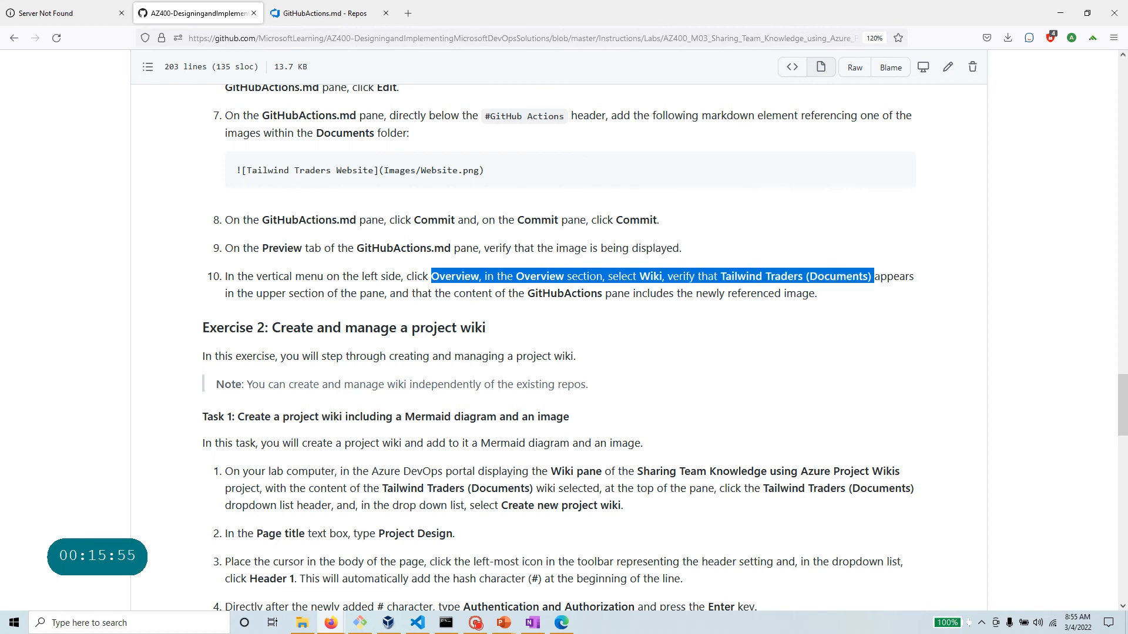
{"action": "left_click", "coordinate": [324, 13]}
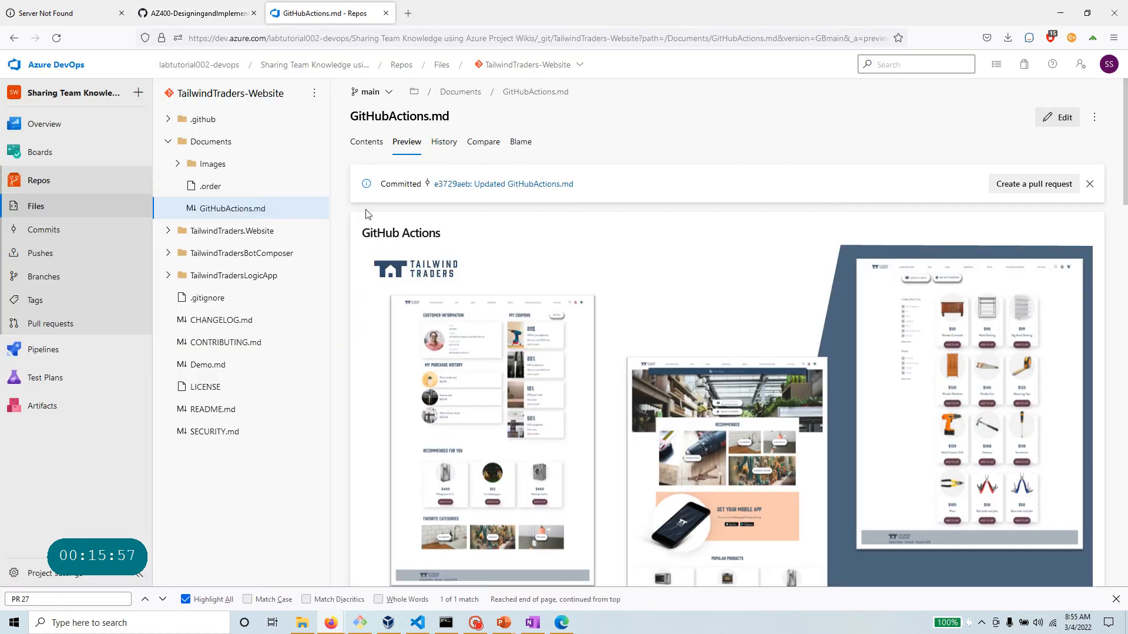
{"action": "left_click", "coordinate": [41, 123]}
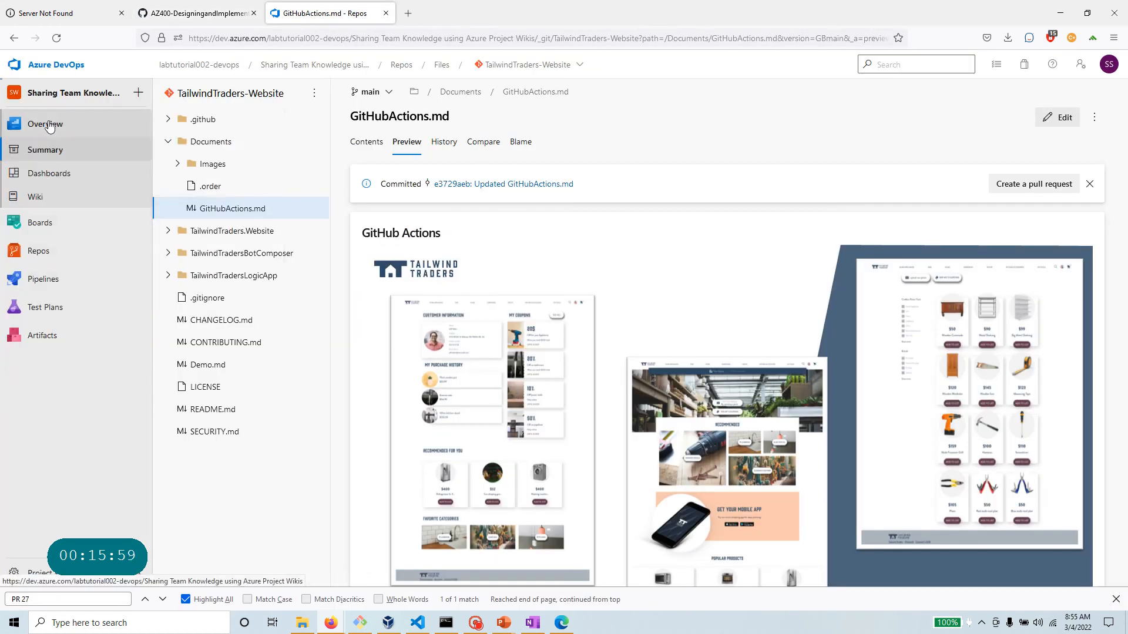
{"action": "left_click", "coordinate": [36, 199]}
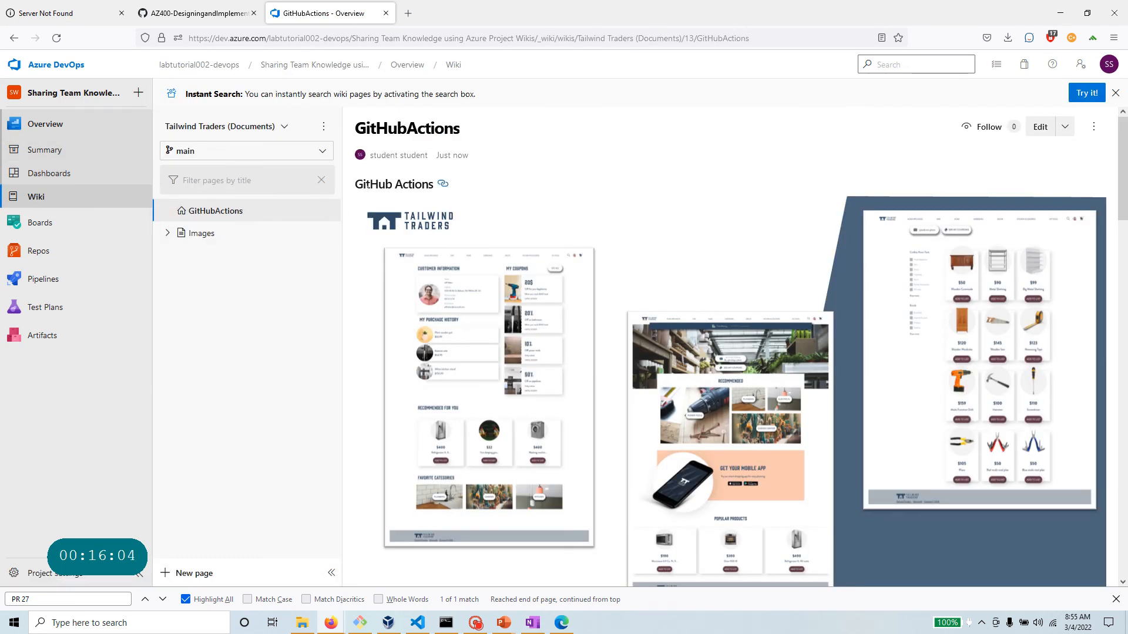
{"action": "scroll", "coordinate": [478, 371], "scroll_direction": "down", "scroll_amount": 6}
{"action": "scroll", "coordinate": [478, 370], "scroll_direction": "down", "scroll_amount": 2}
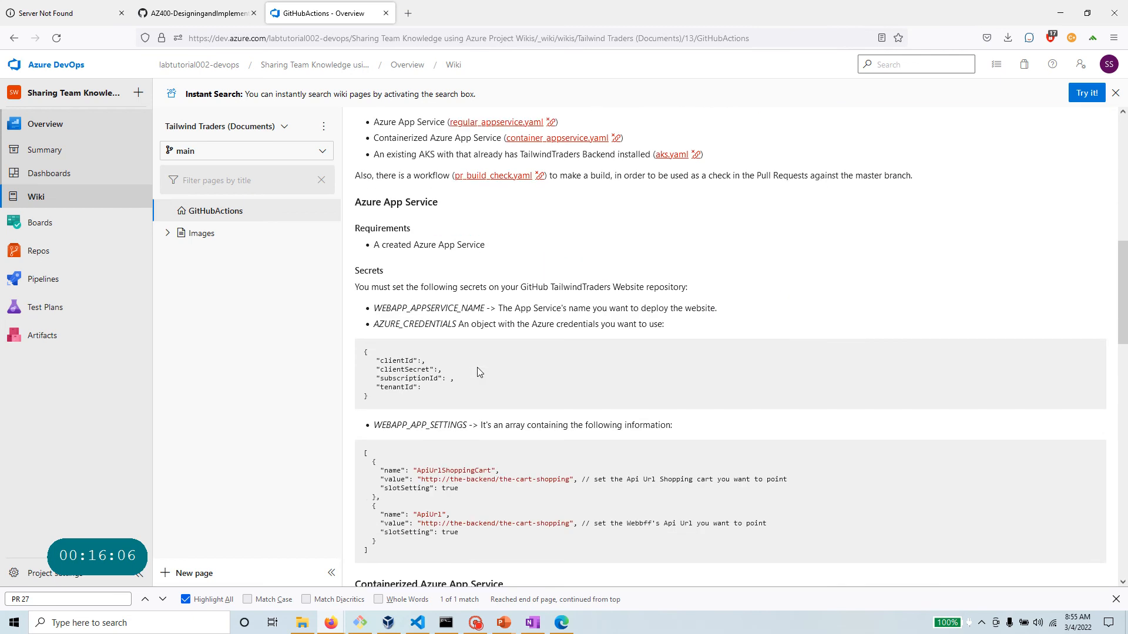
{"action": "scroll", "coordinate": [477, 368], "scroll_direction": "up", "scroll_amount": 8}
Reread the end of lab step 10, inspect the image reference in the GitHubActions wiki page's editor, and return to the organization's project list.
{"action": "left_click", "coordinate": [146, 12]}
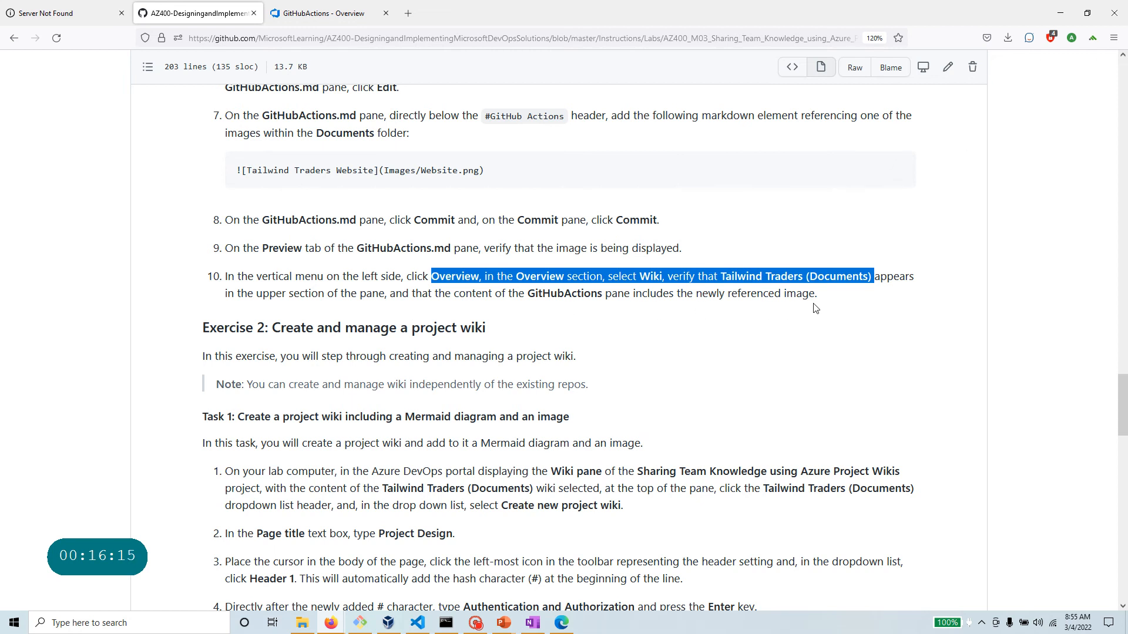
{"action": "left_click_drag", "start_coordinate": [825, 300], "coordinate": [213, 278]}
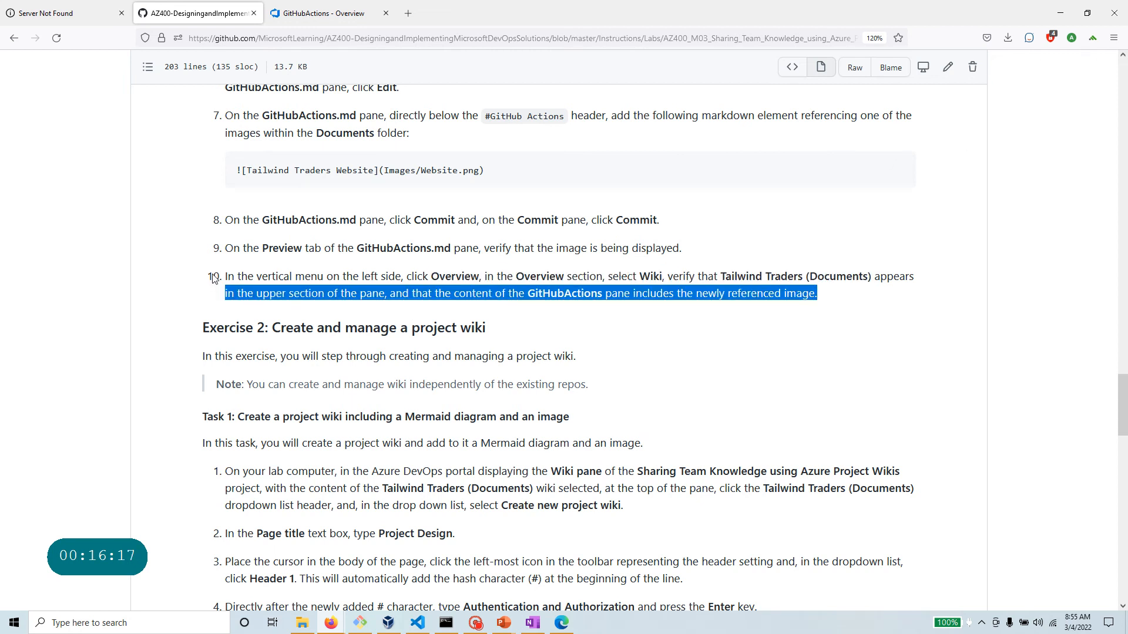
{"action": "left_click", "coordinate": [335, 21]}
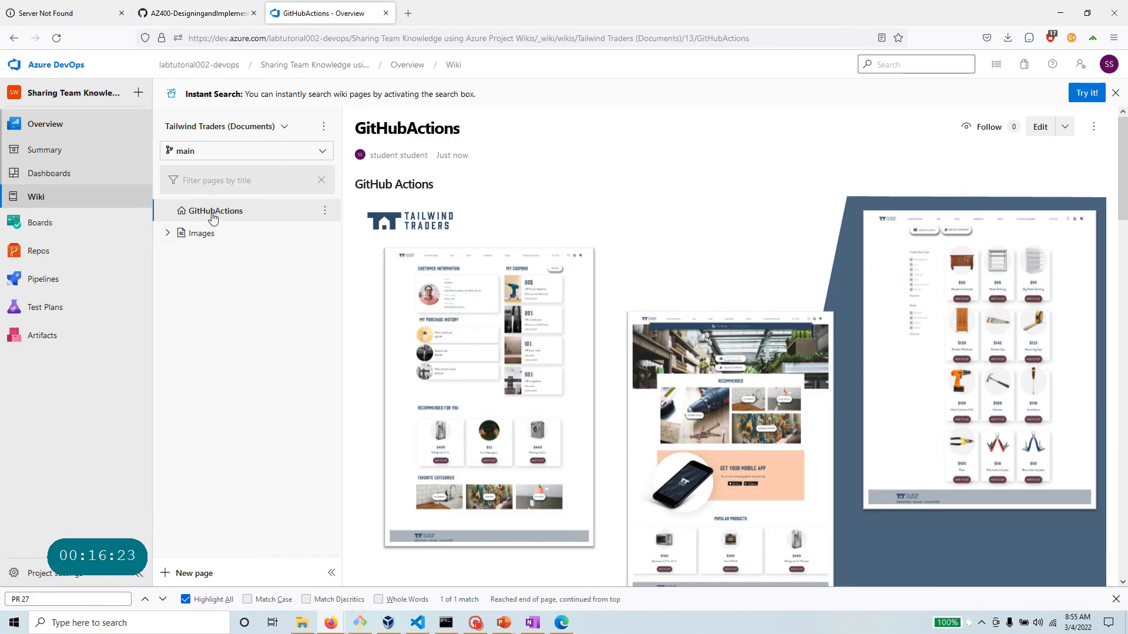
{"action": "left_click", "coordinate": [324, 211]}
{"action": "left_click", "coordinate": [268, 293]}
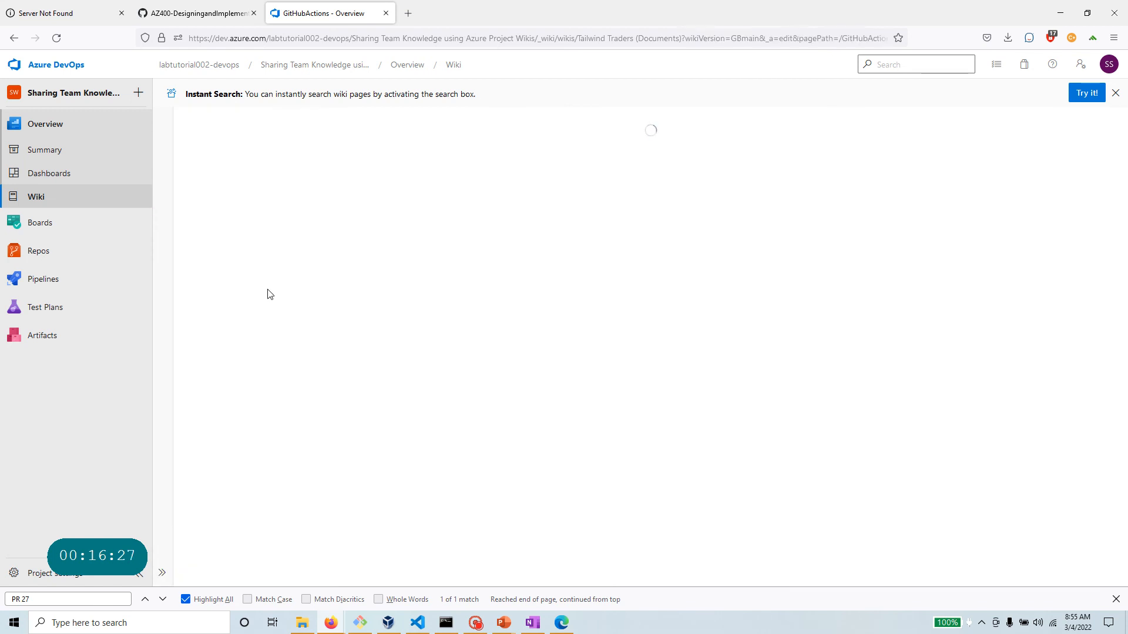
{"action": "left_click_drag", "start_coordinate": [379, 195], "coordinate": [185, 194]}
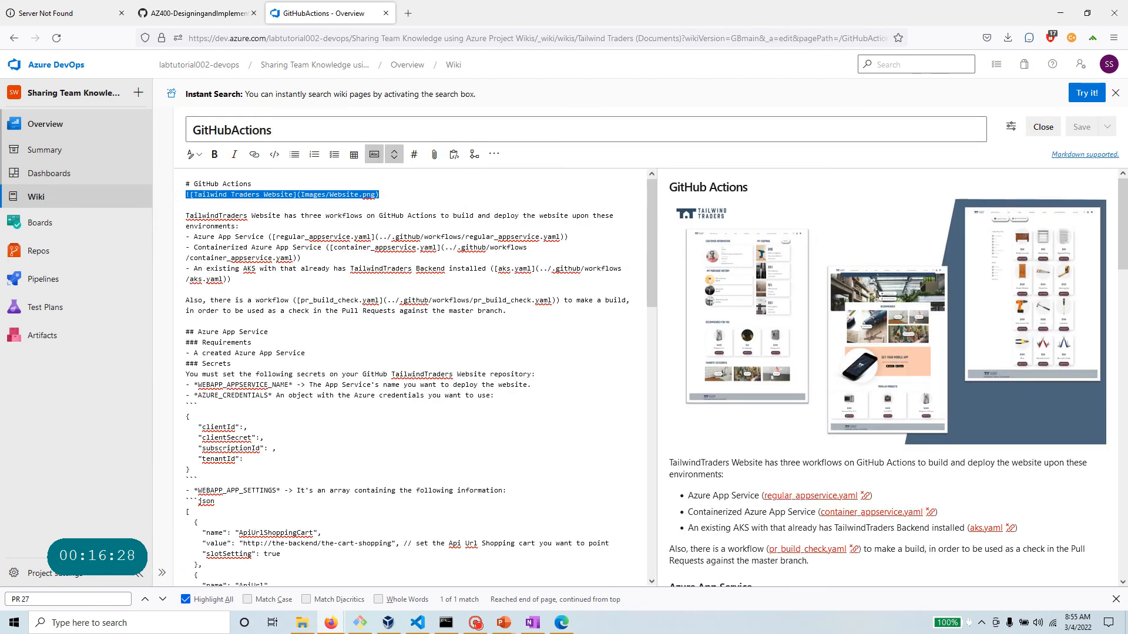
{"action": "left_click", "coordinate": [57, 65]}
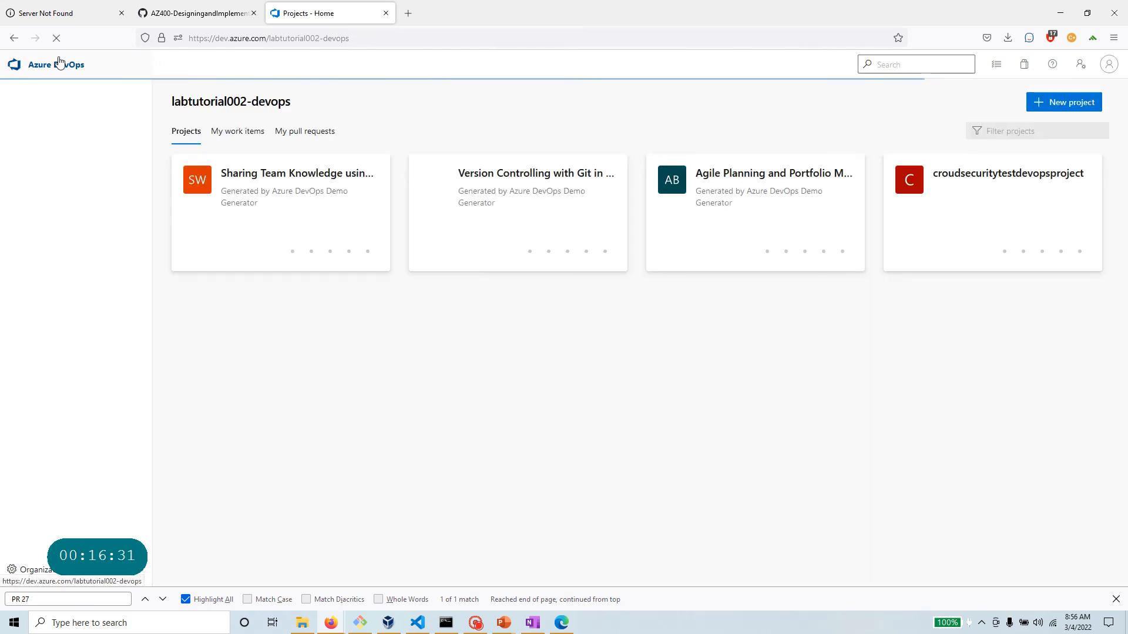
Review the publish-code-as-wiki settings and the Task 2 section on managing published wiki content in the lab instructions.
{"action": "left_click", "coordinate": [188, 13]}
{"action": "scroll", "coordinate": [286, 393], "scroll_direction": "up", "scroll_amount": 8}
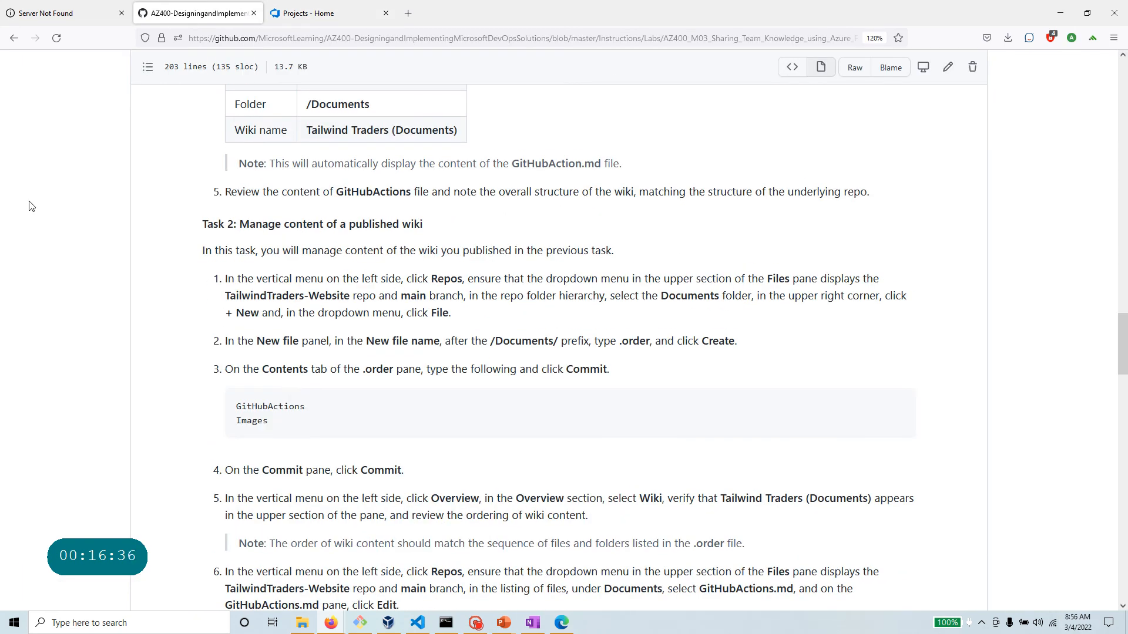
{"action": "scroll", "coordinate": [486, 397], "scroll_direction": "up", "scroll_amount": 3}
{"action": "left_click_drag", "start_coordinate": [370, 327], "coordinate": [279, 332]}
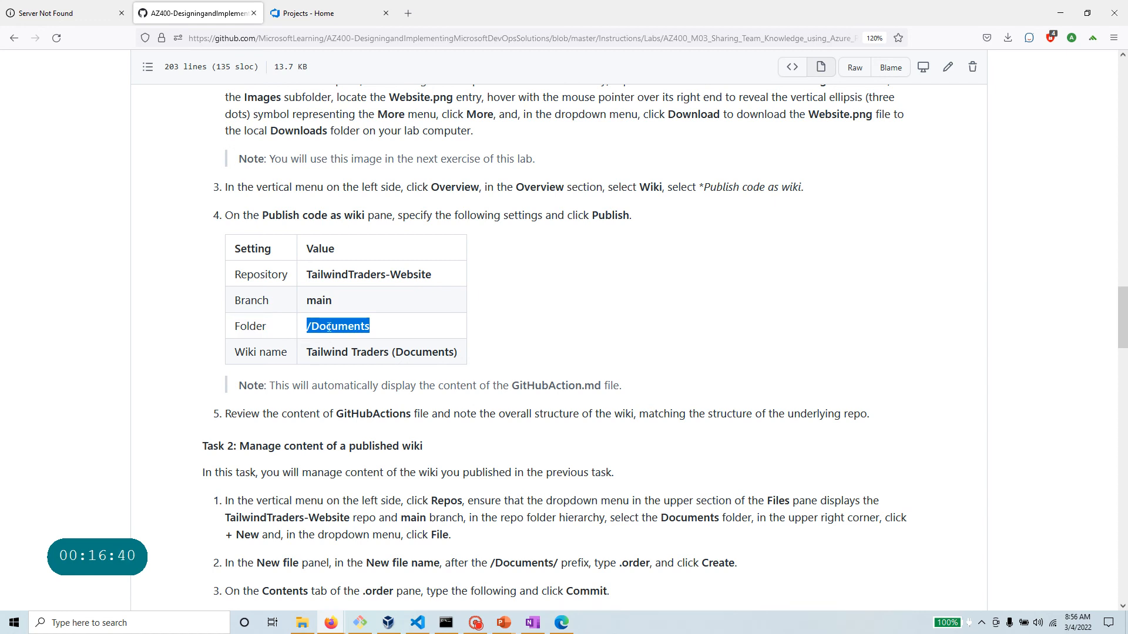
{"action": "scroll", "coordinate": [327, 330], "scroll_direction": "down", "scroll_amount": 2}
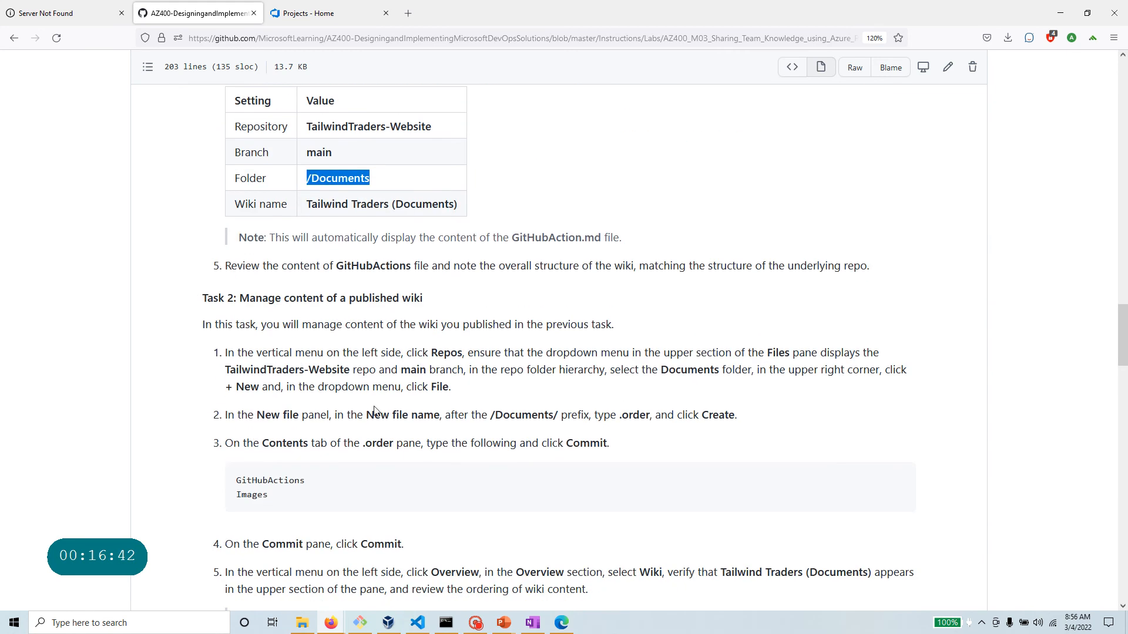
{"action": "left_click_drag", "start_coordinate": [449, 309], "coordinate": [195, 300]}
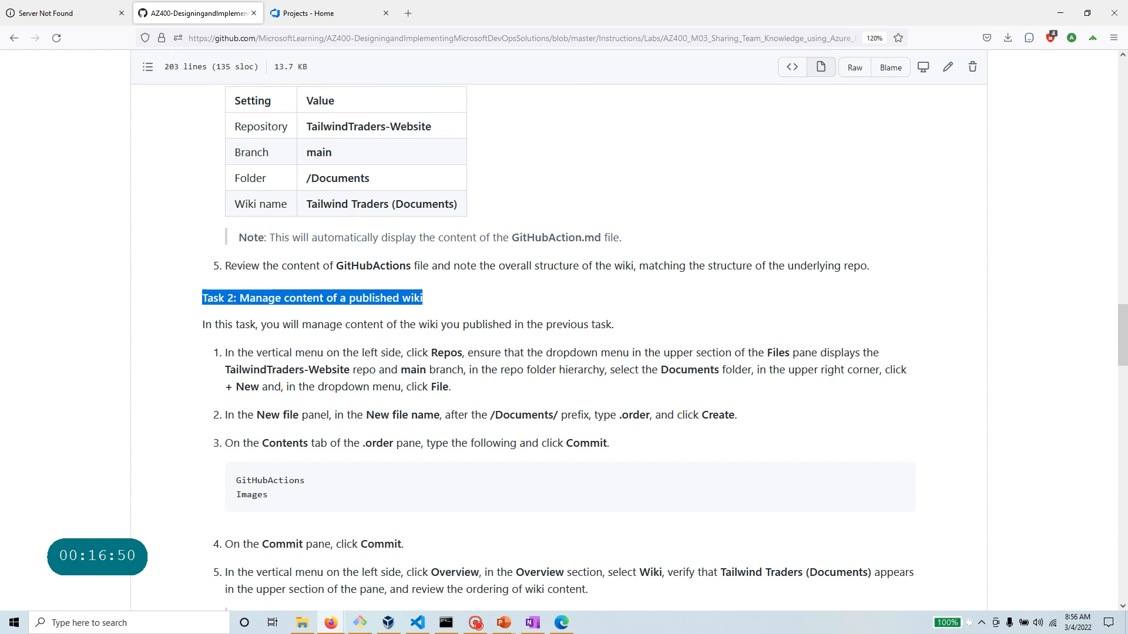
Read the lab's Exercise 2 on creating a project wiki, focusing on step 1 of Task 1 about creating a new project wiki.
{"action": "scroll", "coordinate": [238, 492], "scroll_direction": "down", "scroll_amount": 1}
{"action": "scroll", "coordinate": [255, 481], "scroll_direction": "down", "scroll_amount": 5}
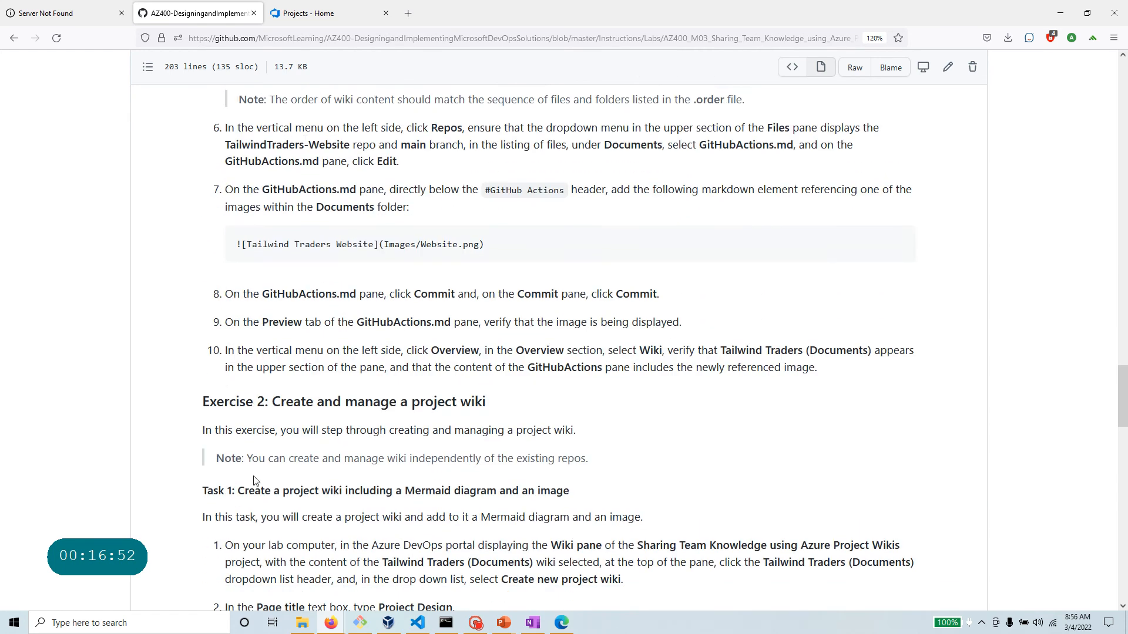
{"action": "scroll", "coordinate": [212, 442], "scroll_direction": "down", "scroll_amount": 4}
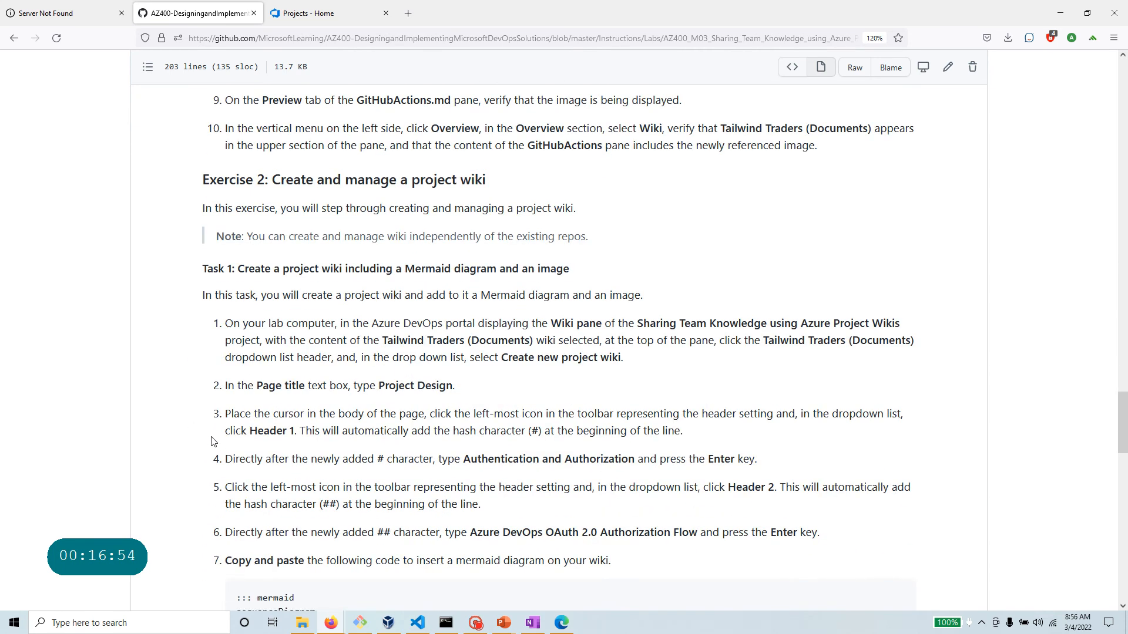
{"action": "scroll", "coordinate": [213, 442], "scroll_direction": "up", "scroll_amount": 2}
{"action": "scroll", "coordinate": [212, 441], "scroll_direction": "up", "scroll_amount": 1}
{"action": "left_click_drag", "start_coordinate": [511, 181], "coordinate": [178, 188]}
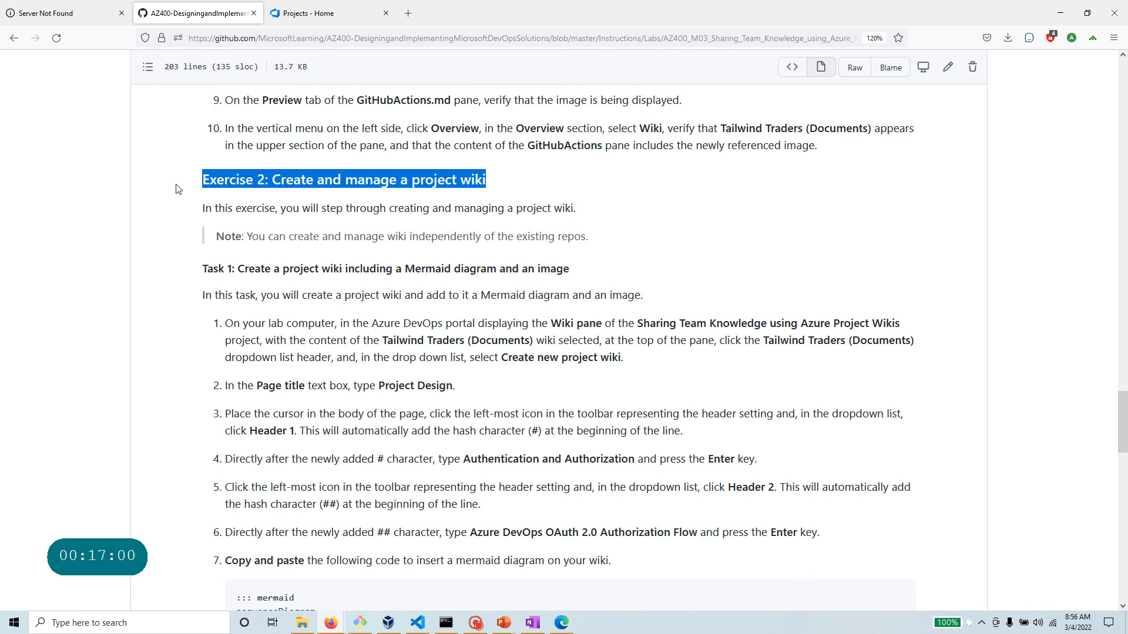
{"action": "scroll", "coordinate": [179, 410], "scroll_direction": "down", "scroll_amount": 2}
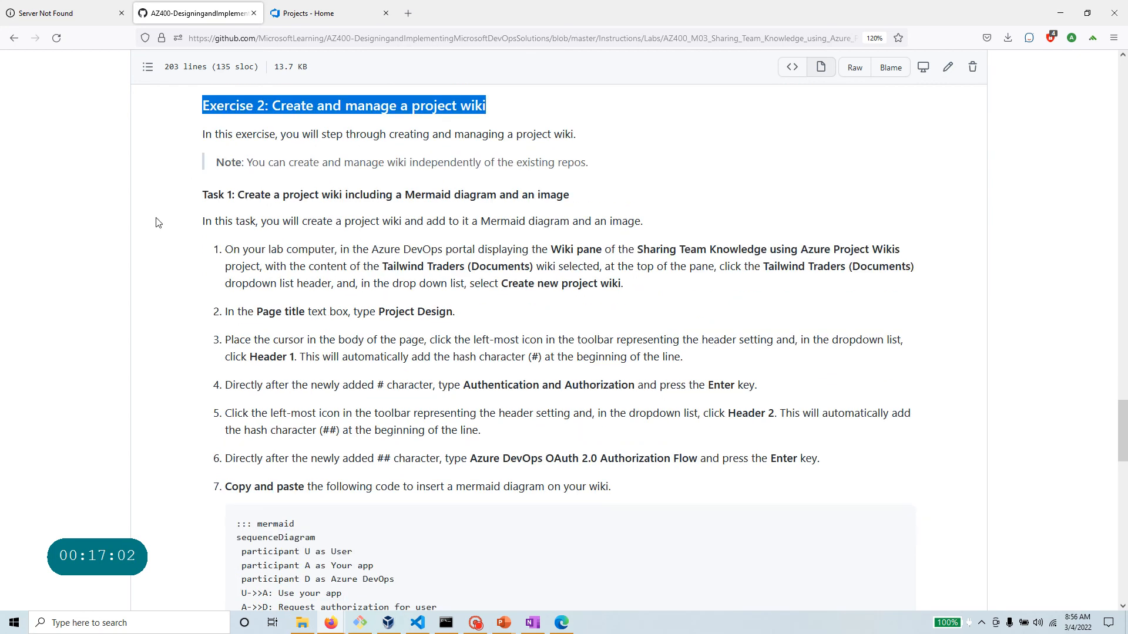
{"action": "left_click", "coordinate": [594, 195]}
{"action": "left_click_drag", "start_coordinate": [594, 196], "coordinate": [147, 207]}
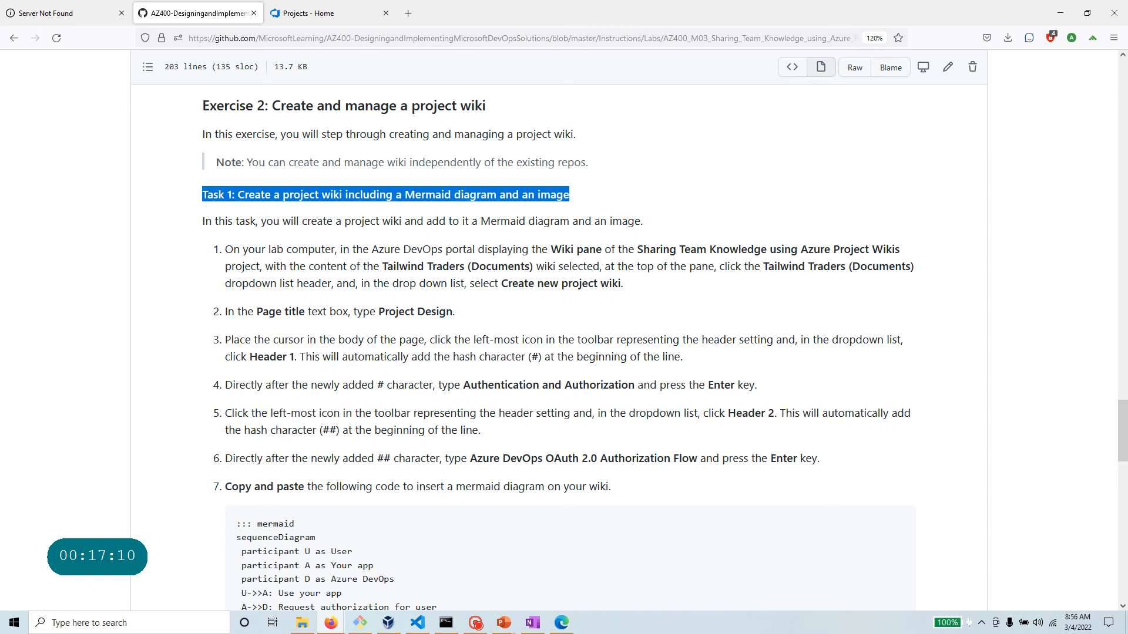
{"action": "left_click_drag", "start_coordinate": [371, 249], "coordinate": [474, 249]}
{"action": "left_click_drag", "start_coordinate": [550, 249], "coordinate": [900, 249]}
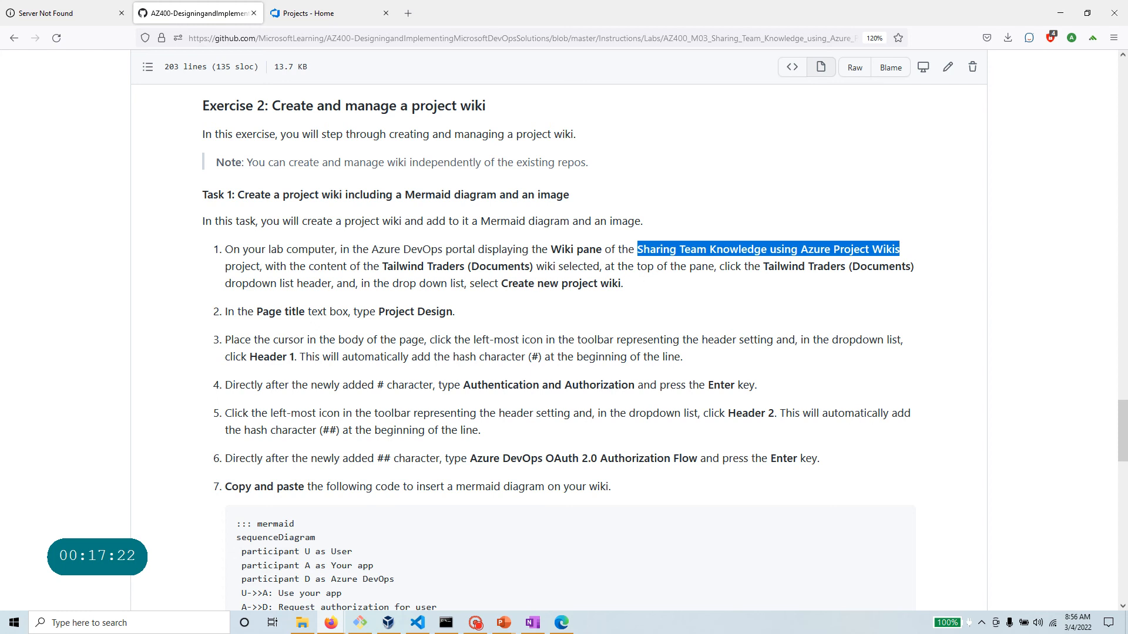
{"action": "left_click_drag", "start_coordinate": [766, 266], "coordinate": [651, 295]}
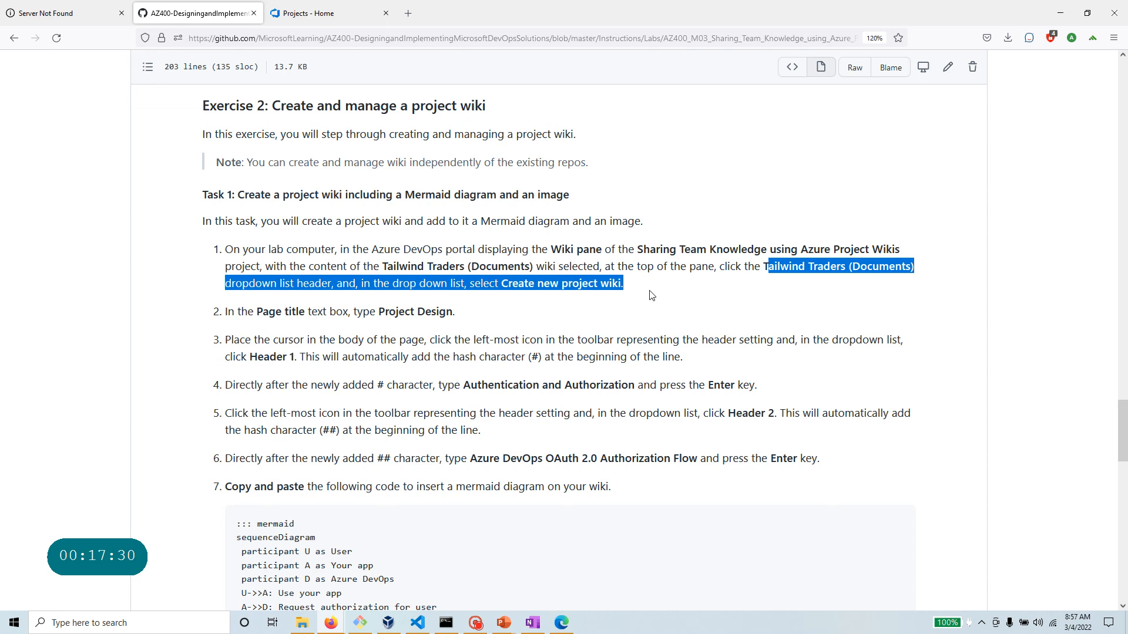
Switch to Azure DevOps and open the wiki of the Sharing Team Knowledge using Azure Project Wikis project.
{"action": "left_click", "coordinate": [323, 14]}
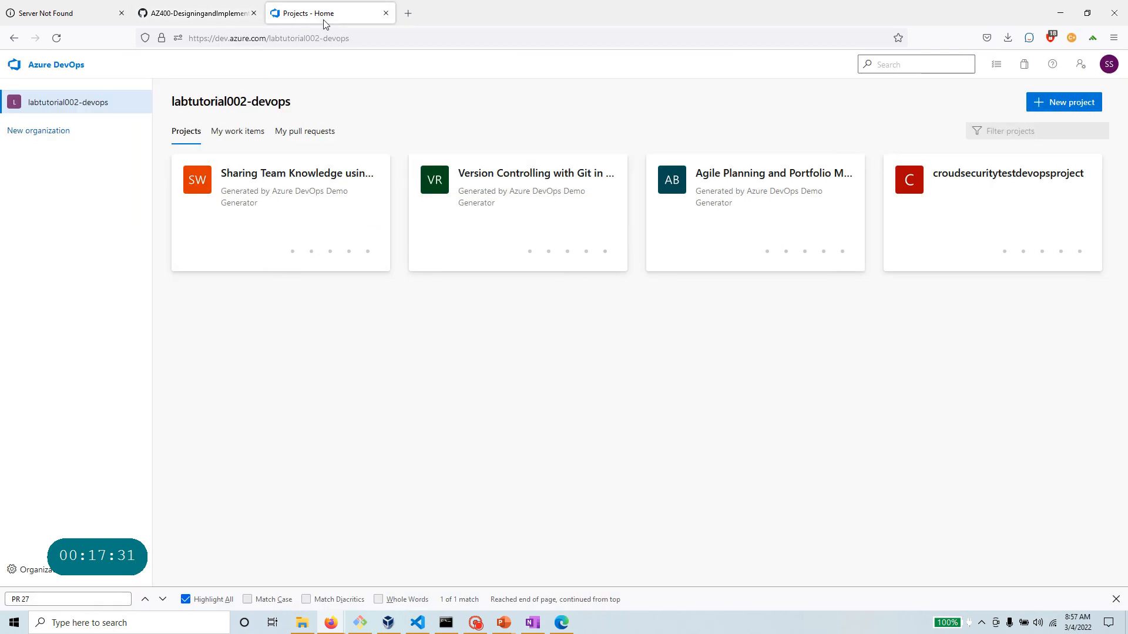
{"action": "left_click", "coordinate": [348, 175]}
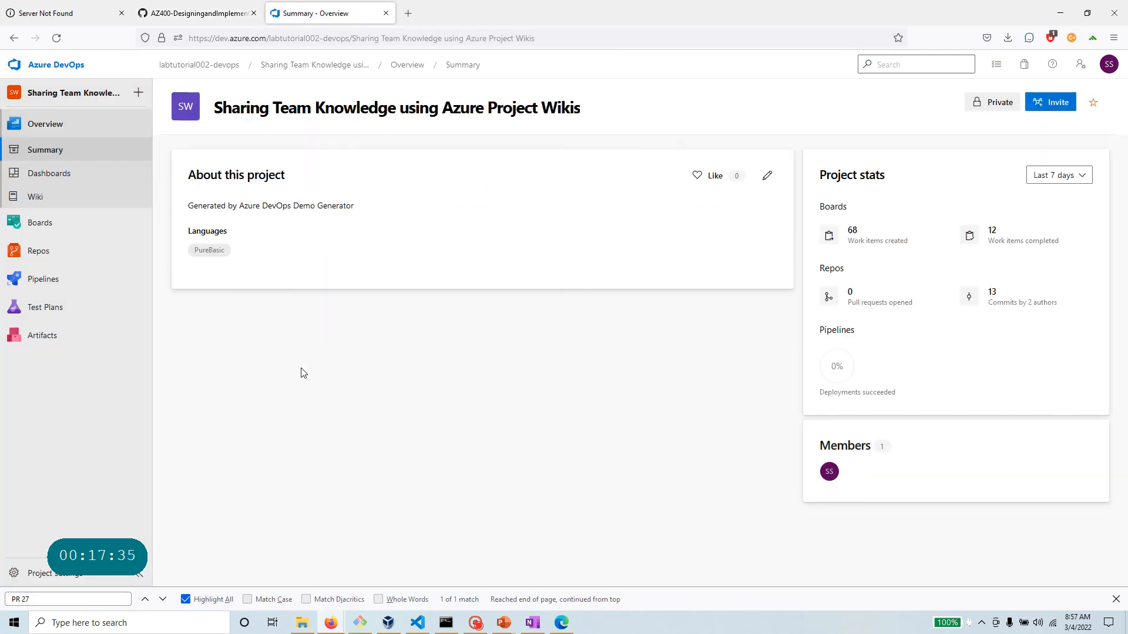
{"action": "left_click", "coordinate": [50, 198]}
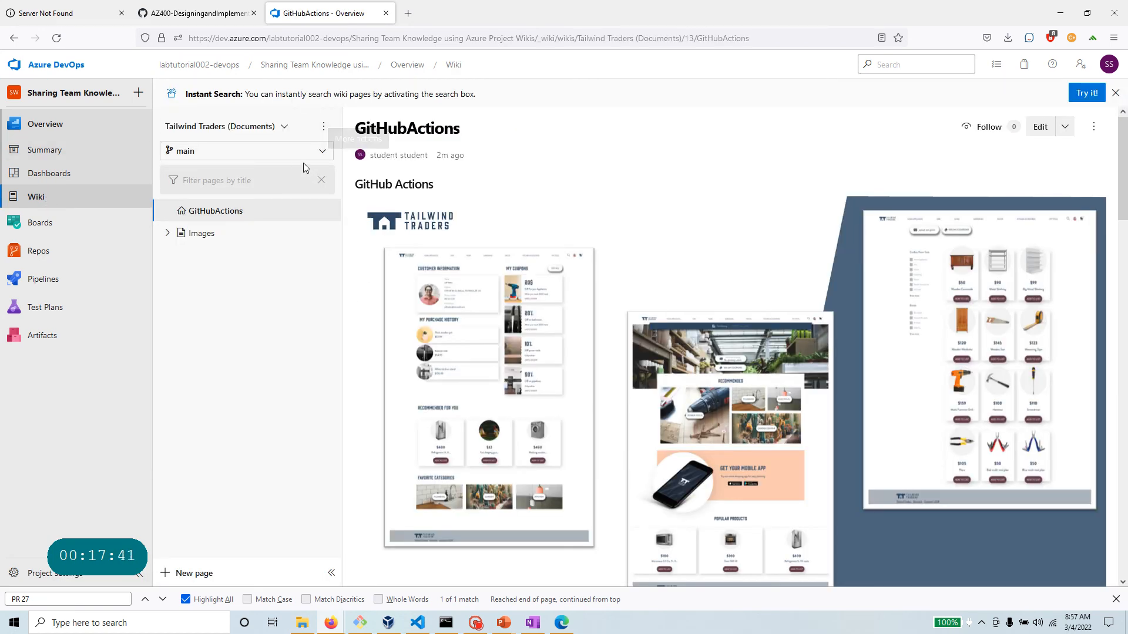
{"action": "left_click", "coordinate": [323, 151]}
{"action": "left_click", "coordinate": [323, 151]}
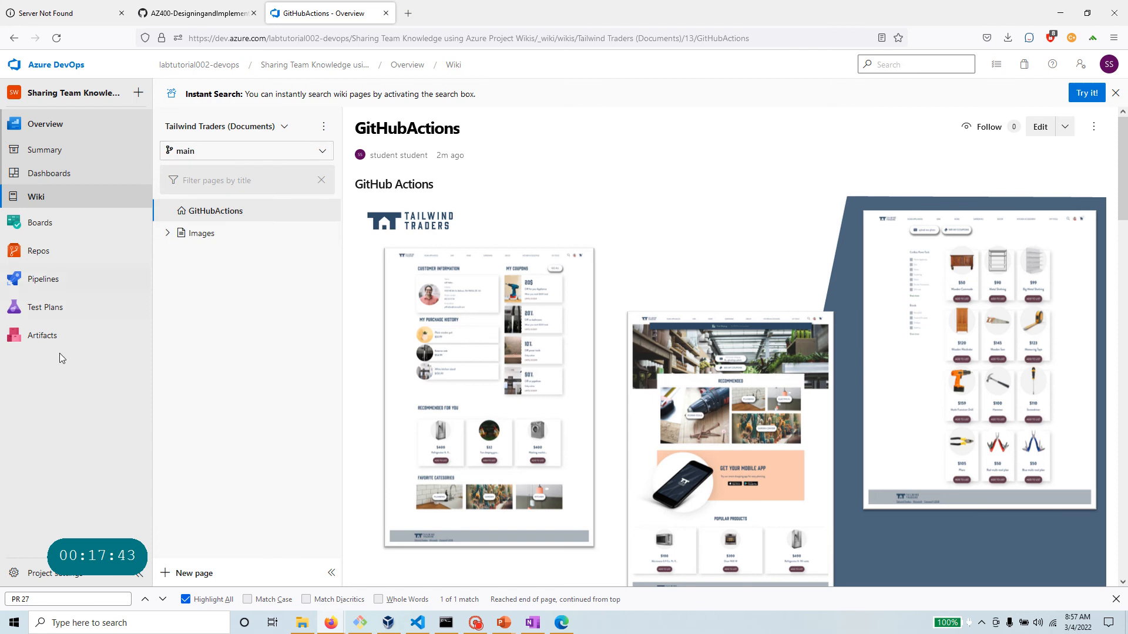
Compare the project and wiki names in step 1 of Exercise 2, Task 1 with the wiki page open in Azure DevOps.
{"action": "left_click", "coordinate": [212, 19]}
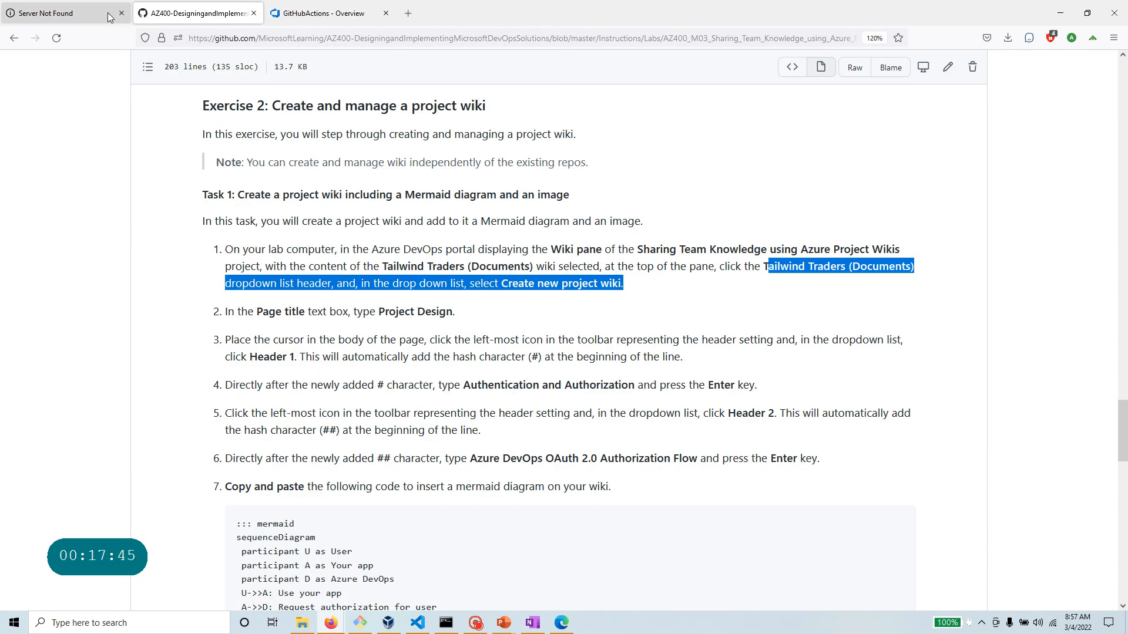
{"action": "left_click", "coordinate": [590, 315]}
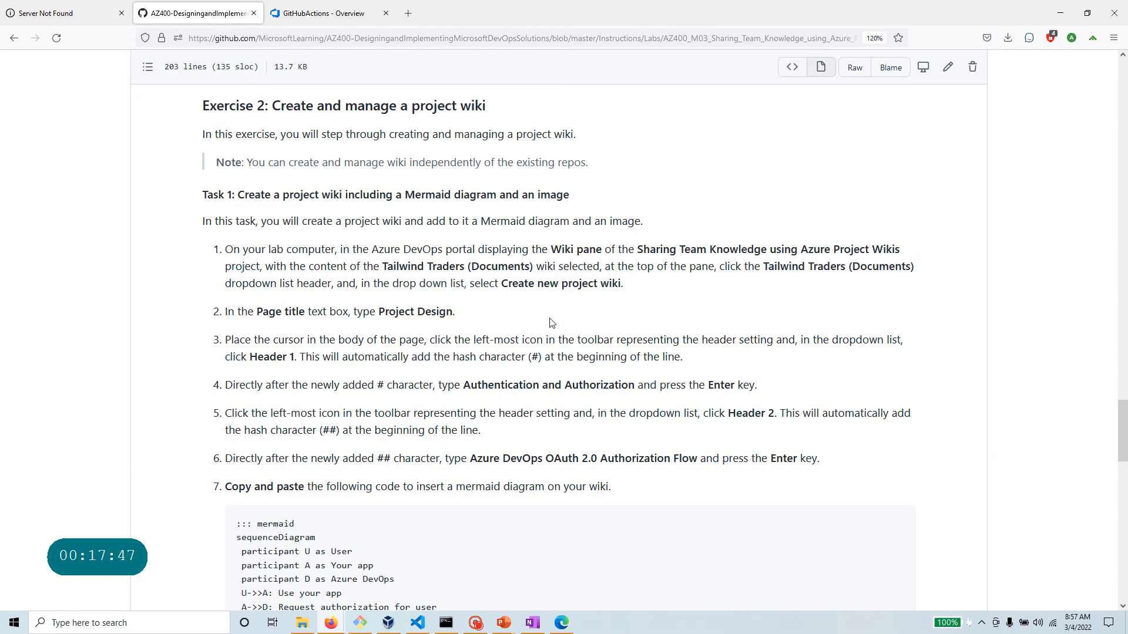
{"action": "triple_click", "coordinate": [562, 249]}
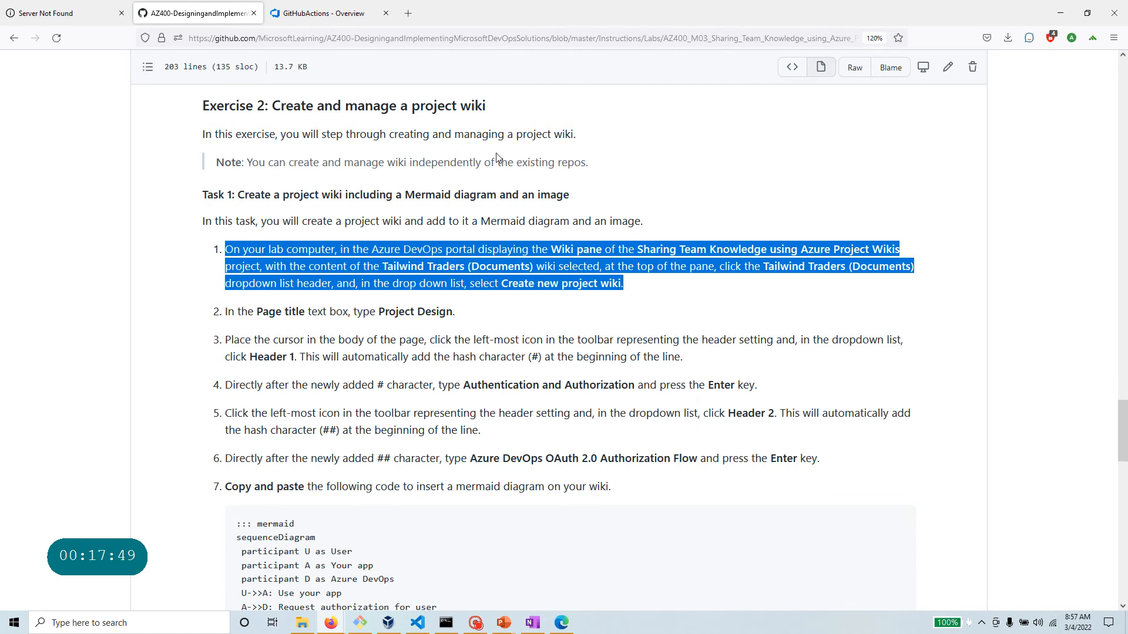
{"action": "left_click", "coordinate": [323, 13]}
{"action": "mouse_move", "coordinate": [32, 215]}
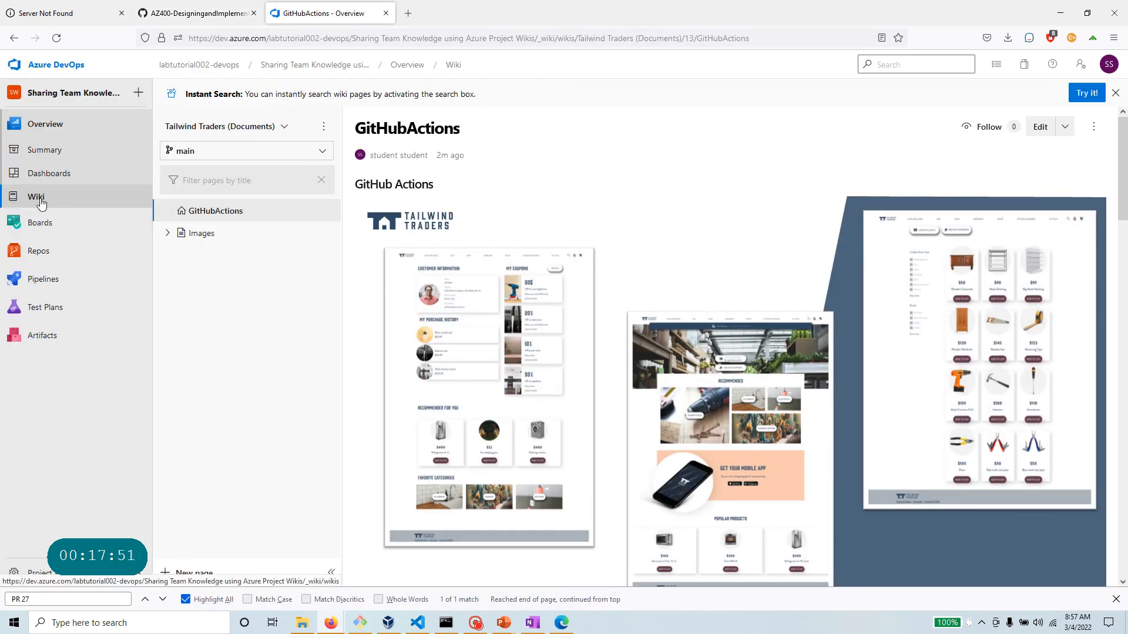
{"action": "left_click", "coordinate": [199, 13]}
{"action": "left_click", "coordinate": [637, 249]}
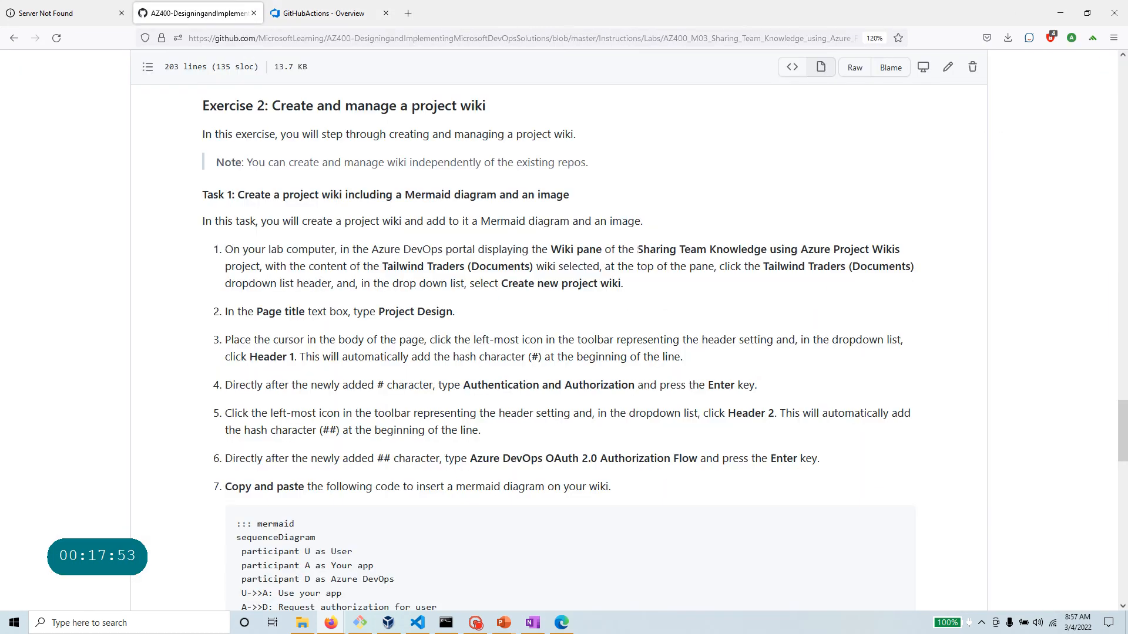
{"action": "left_click_drag", "start_coordinate": [641, 250], "coordinate": [906, 255]}
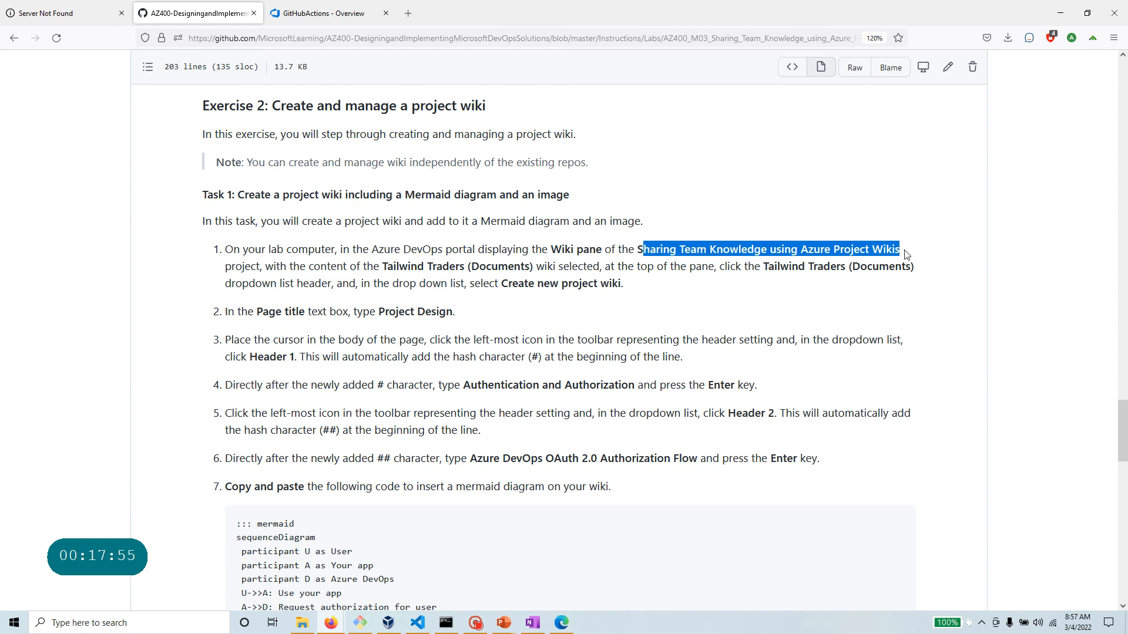
{"action": "left_click", "coordinate": [323, 13]}
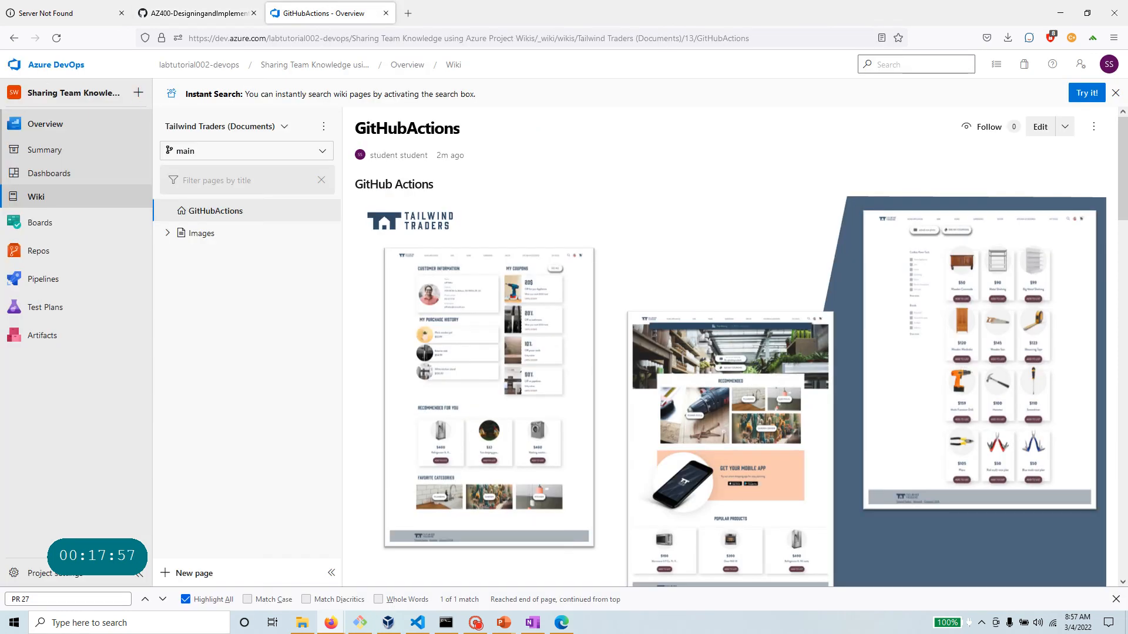
{"action": "left_click_drag", "start_coordinate": [27, 93], "coordinate": [115, 93]}
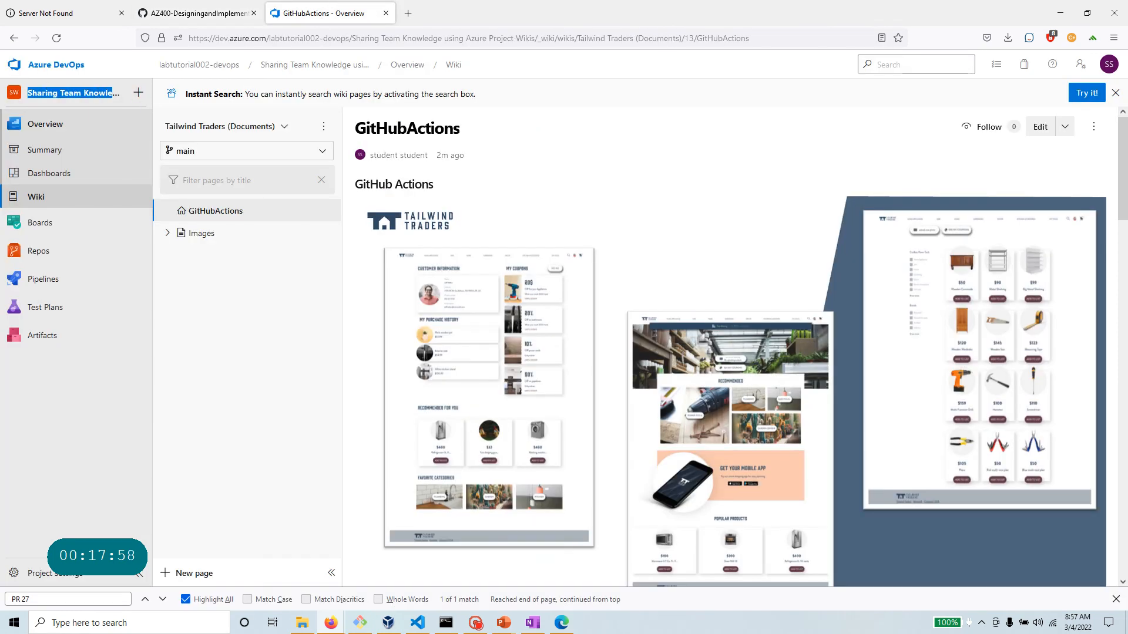
{"action": "left_click", "coordinate": [198, 13]}
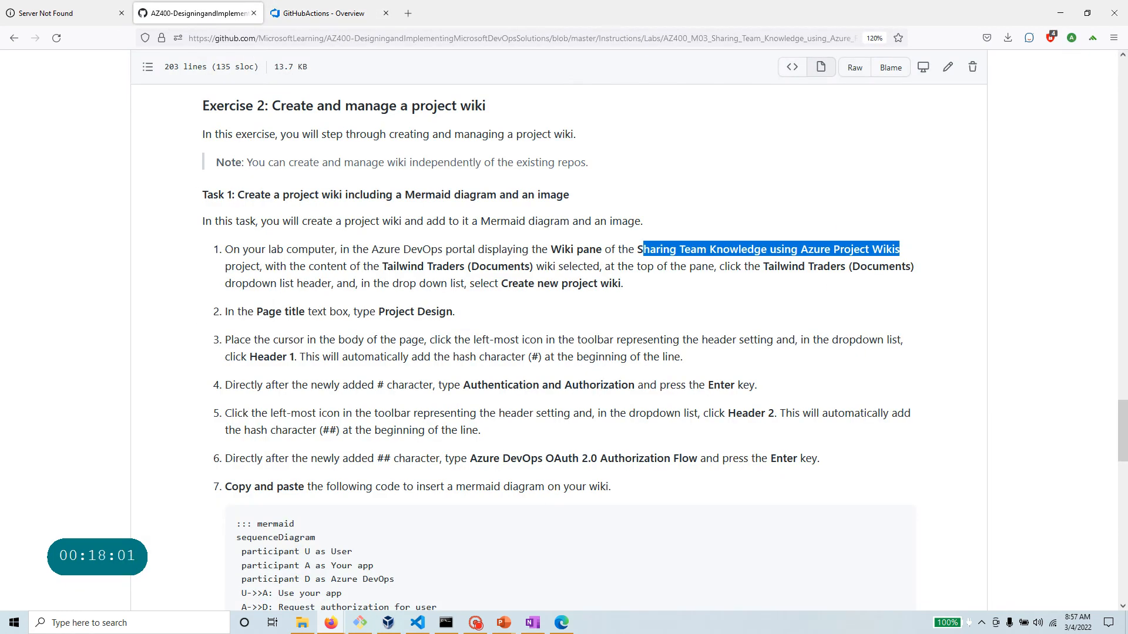
{"action": "left_click_drag", "start_coordinate": [379, 266], "coordinate": [603, 266]}
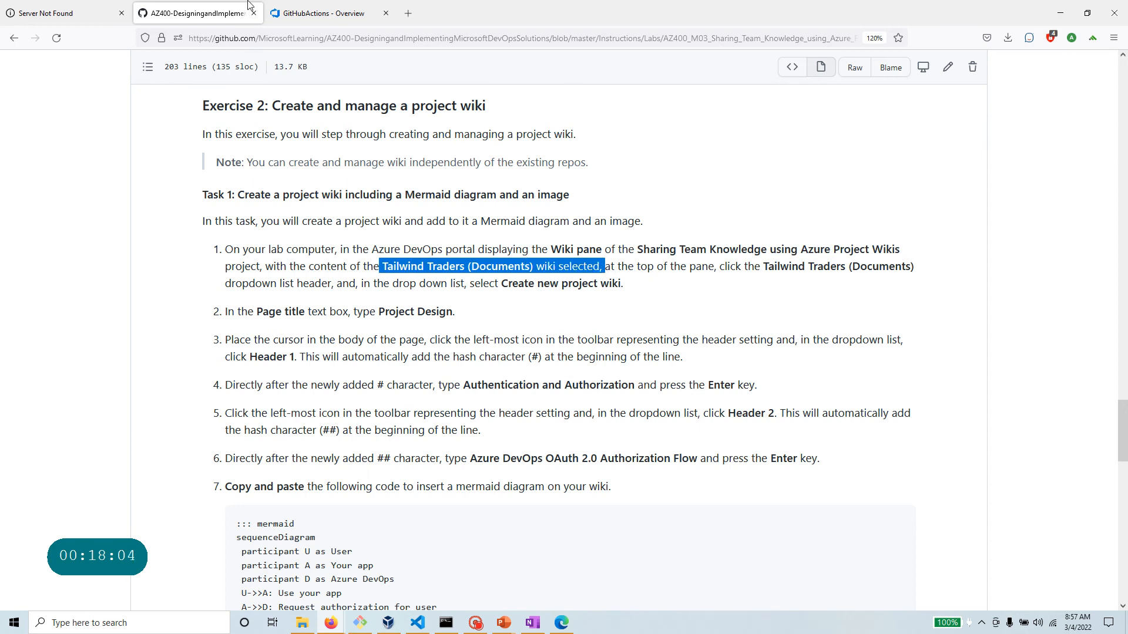
Start a new project wiki from the Tailwind Traders (Documents) wiki in Azure DevOps.
{"action": "left_click", "coordinate": [317, 13]}
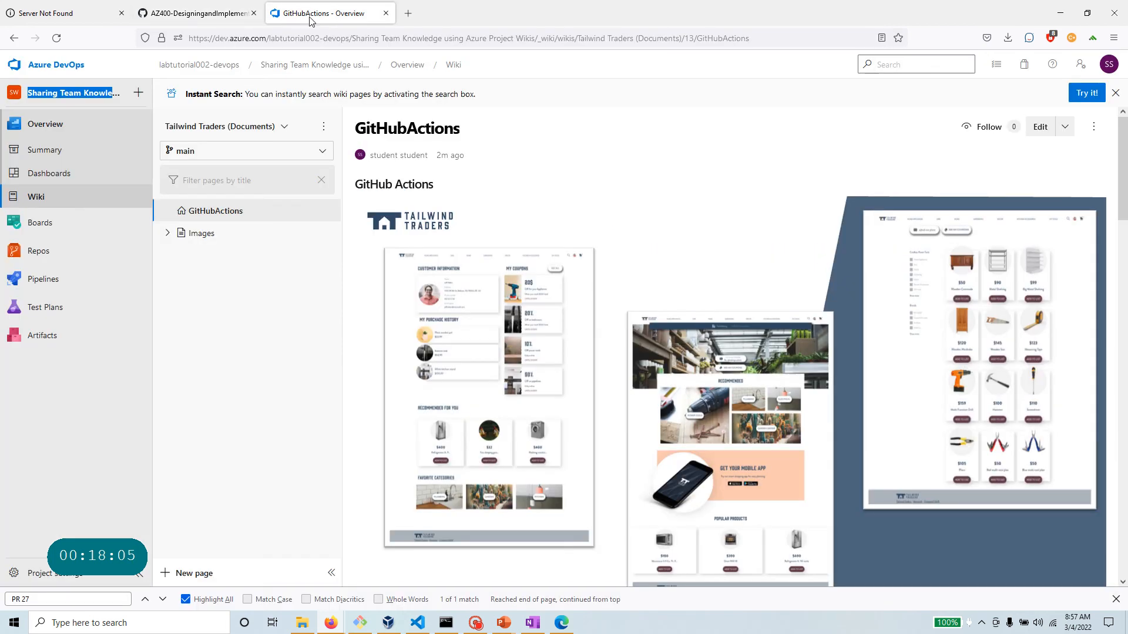
{"action": "left_click", "coordinate": [205, 126]}
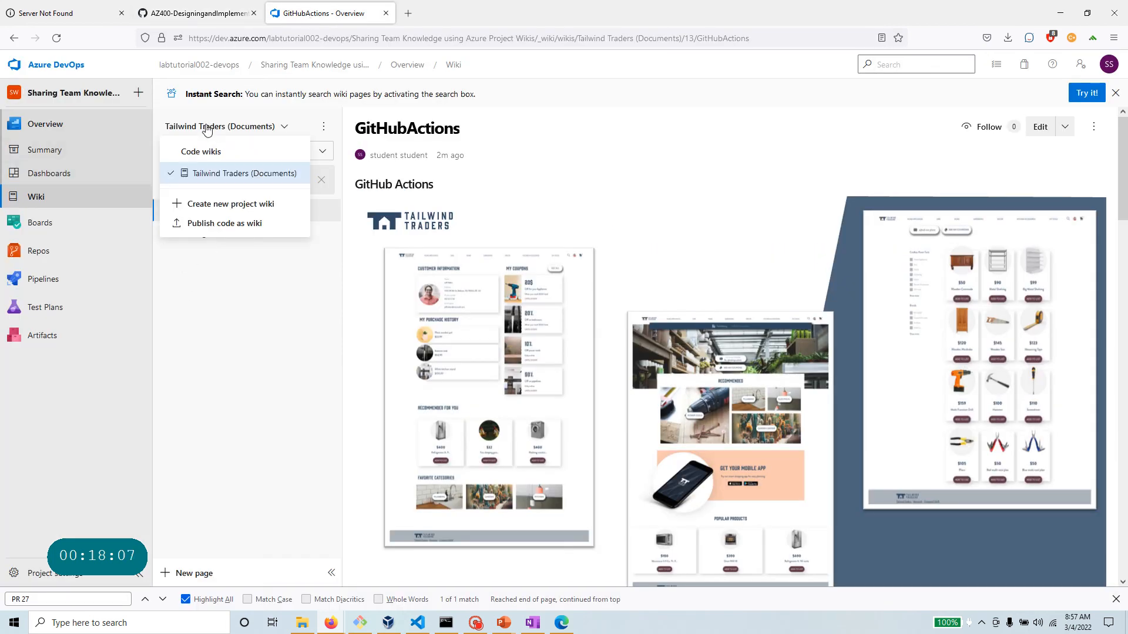
{"action": "left_click", "coordinate": [237, 206]}
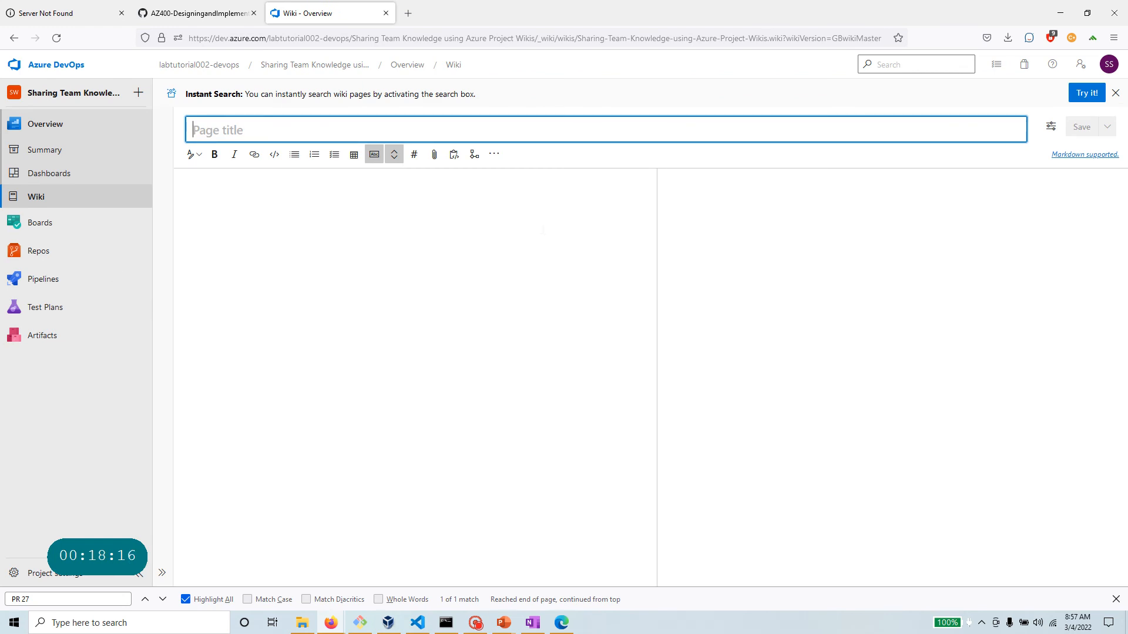
Copy the page title "Project Design" from step 2 of the lab and enter it as the new wiki page's title.
{"action": "left_click", "coordinate": [197, 13]}
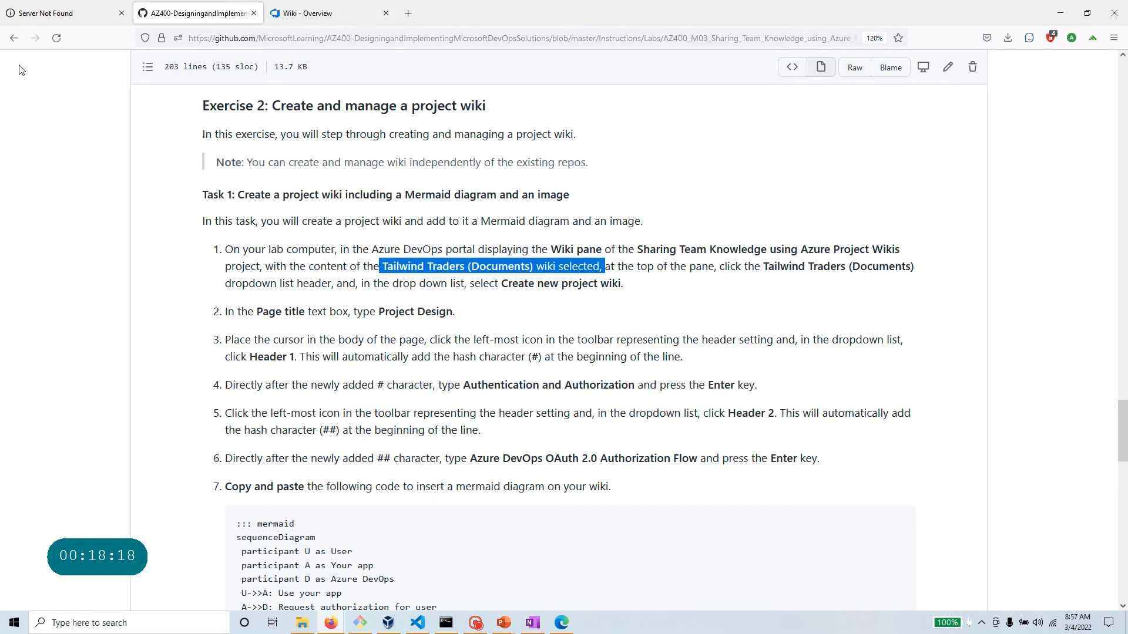
{"action": "scroll", "coordinate": [564, 341], "scroll_direction": "down", "scroll_amount": 1}
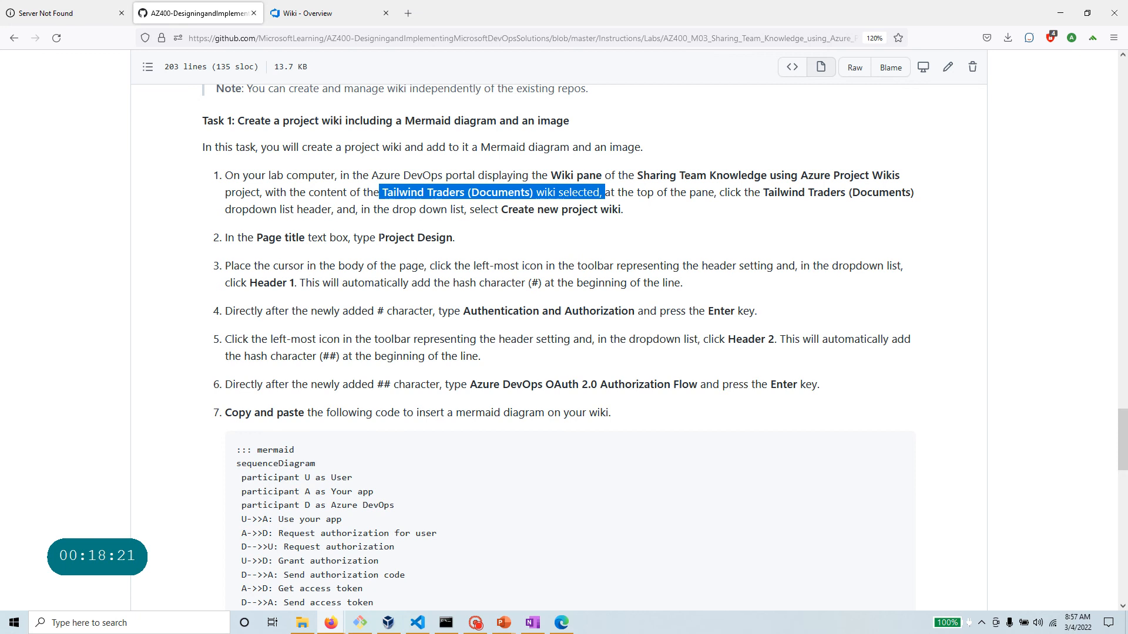
{"action": "left_click_drag", "start_coordinate": [379, 238], "coordinate": [452, 238]}
{"action": "right_click", "coordinate": [435, 237]}
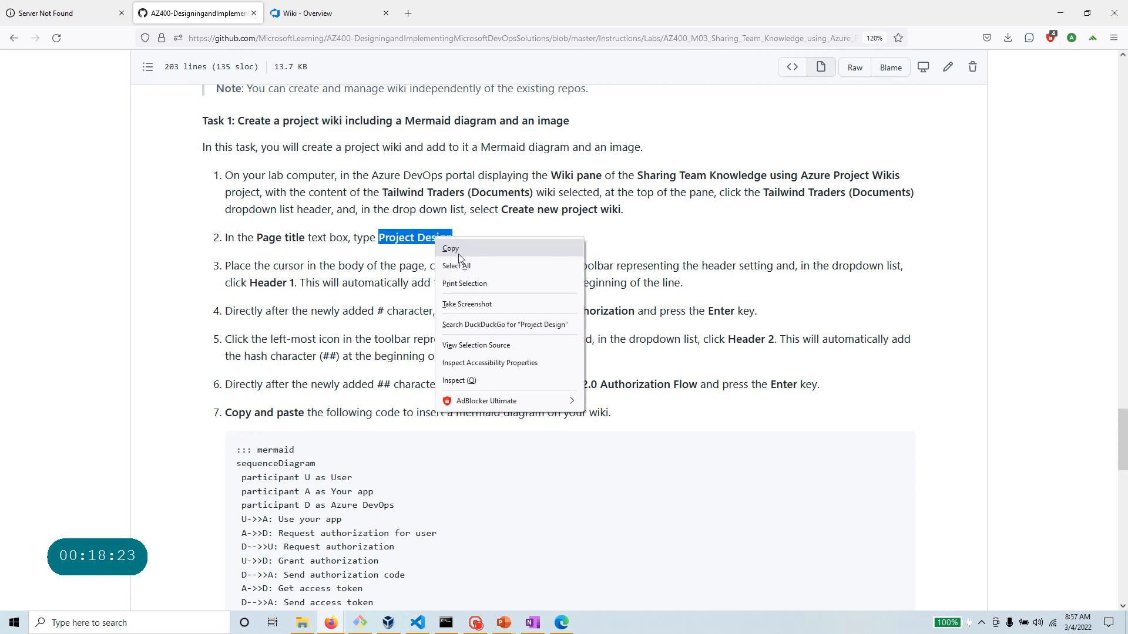
{"action": "left_click", "coordinate": [453, 247]}
{"action": "left_click", "coordinate": [271, 5]}
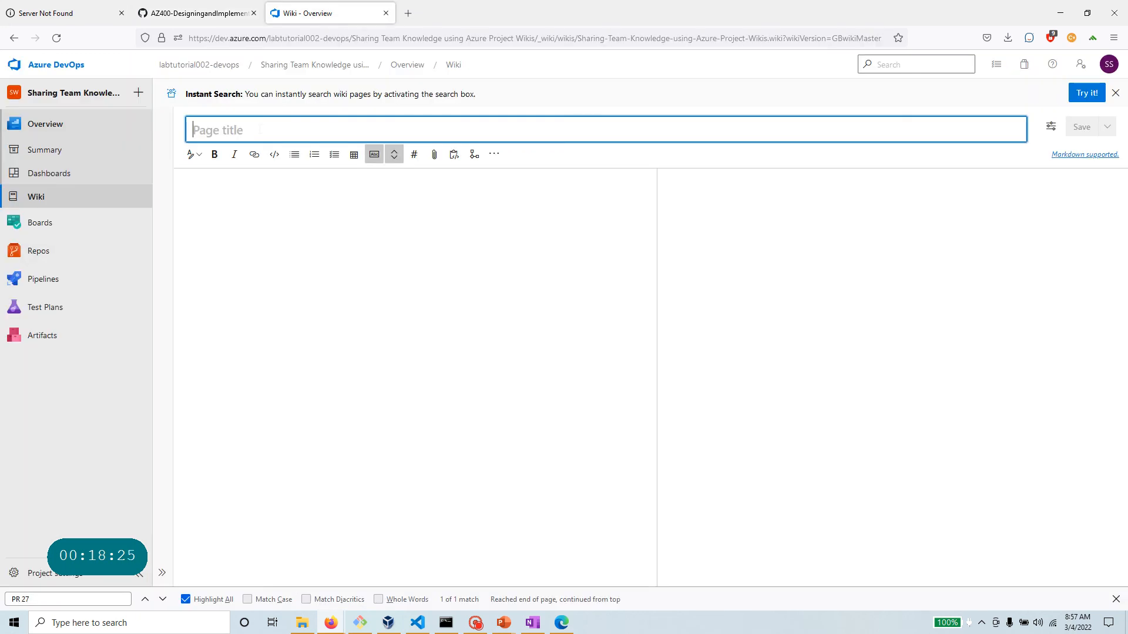
{"action": "key", "text": "ctrl+v"}
Check which header level step 3 of the lab requires, and return to the body of the new wiki page.
{"action": "left_click", "coordinate": [199, 12]}
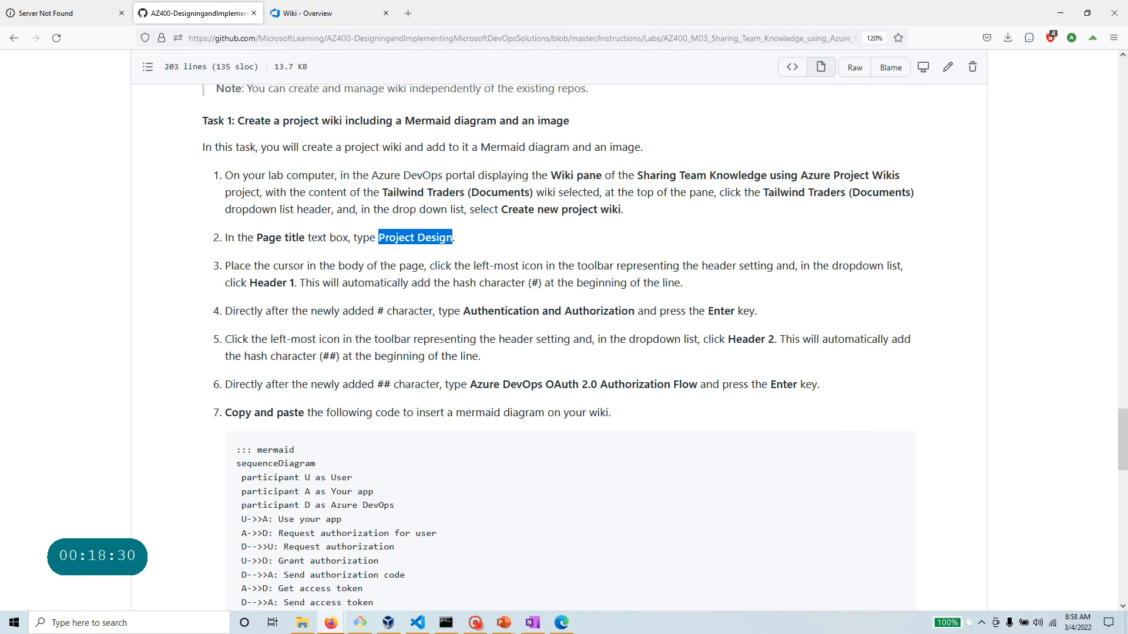
{"action": "left_click_drag", "start_coordinate": [290, 283], "coordinate": [250, 283]}
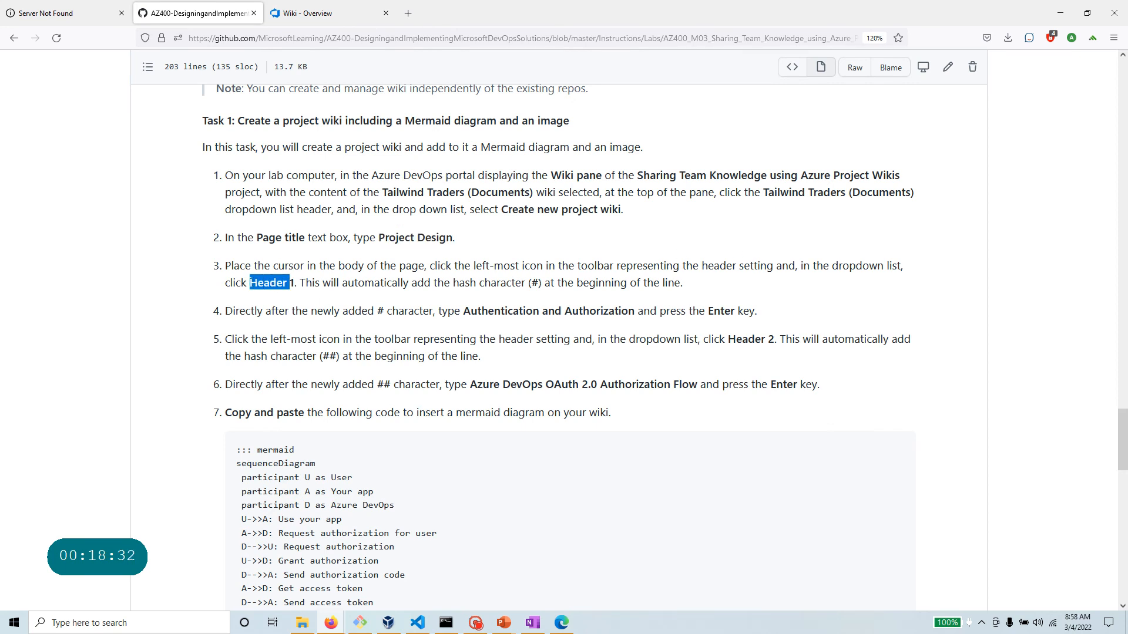
{"action": "left_click", "coordinate": [307, 13]}
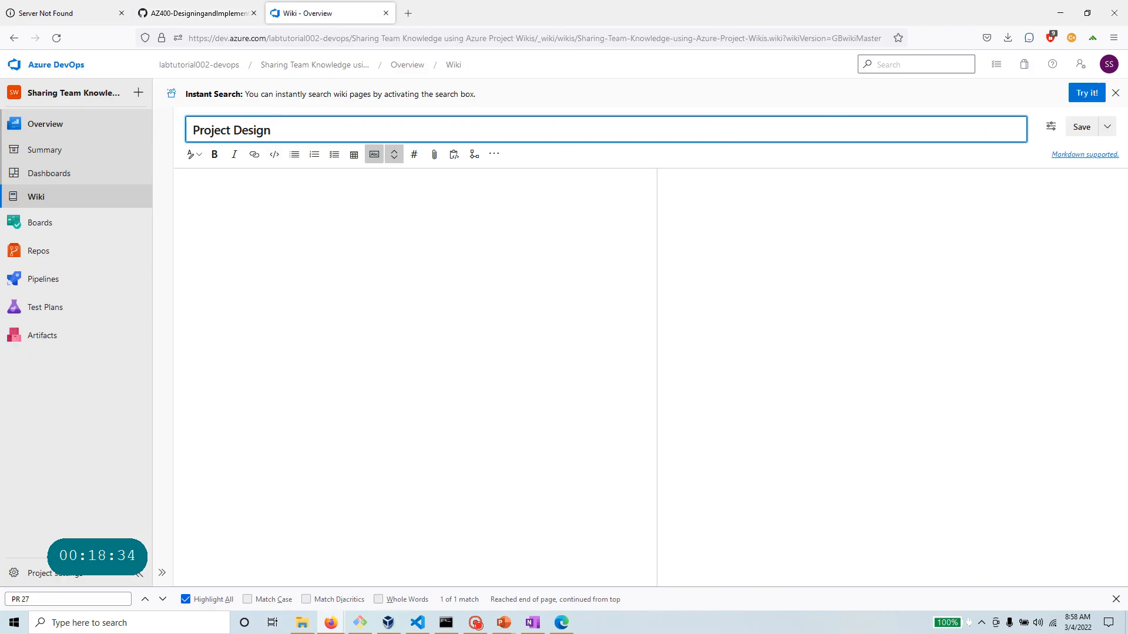
{"action": "left_click", "coordinate": [191, 199]}
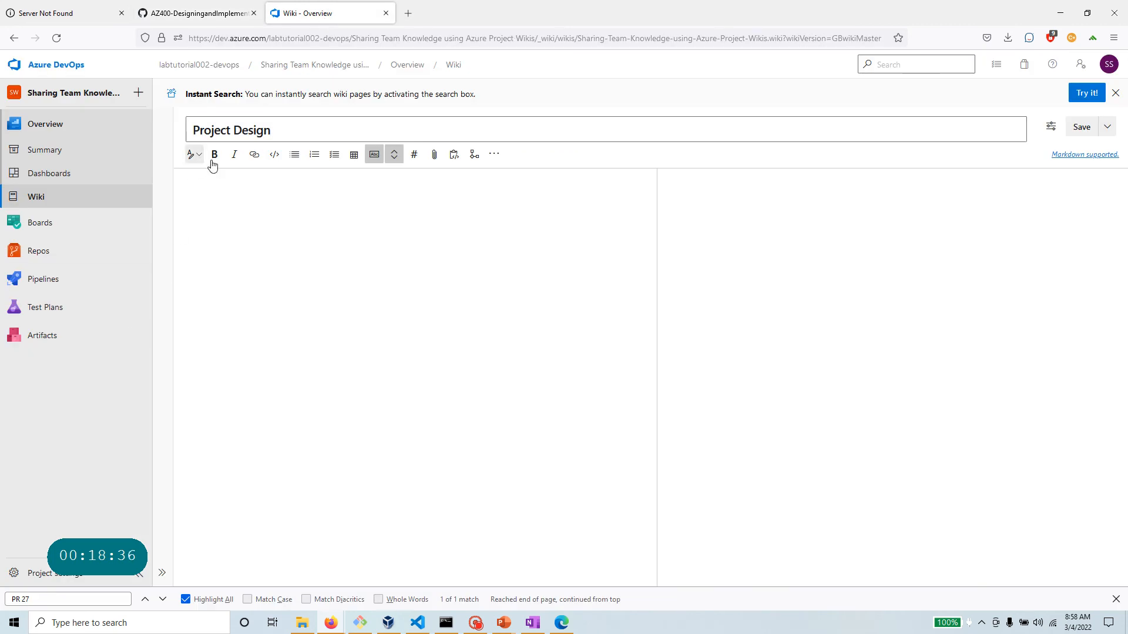
{"action": "left_click", "coordinate": [416, 158]}
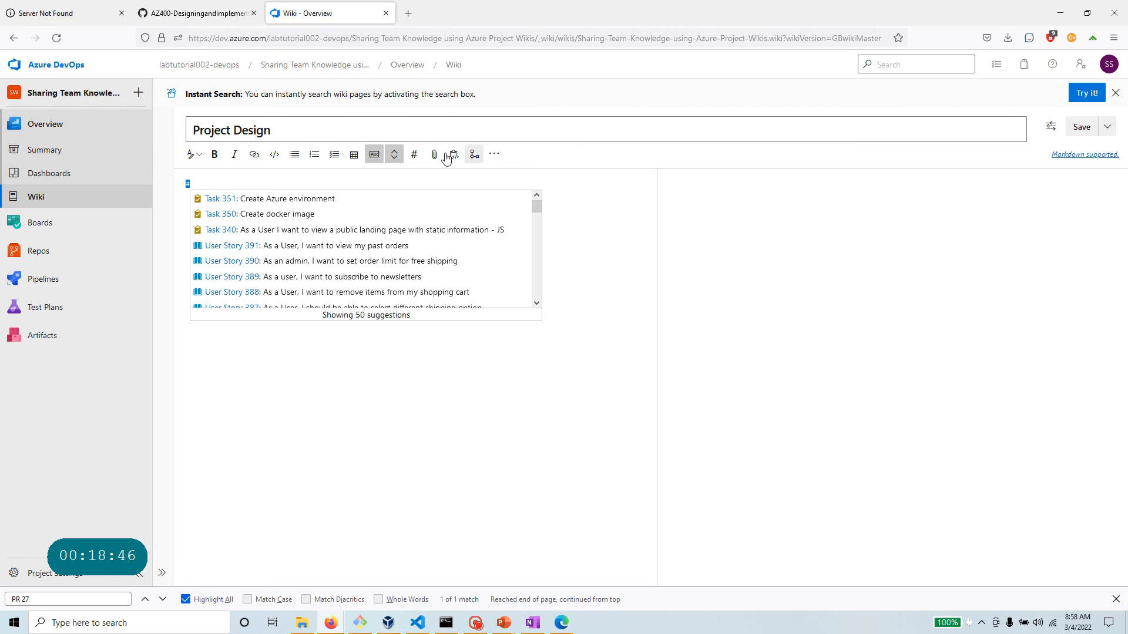
{"action": "left_click", "coordinate": [494, 155]}
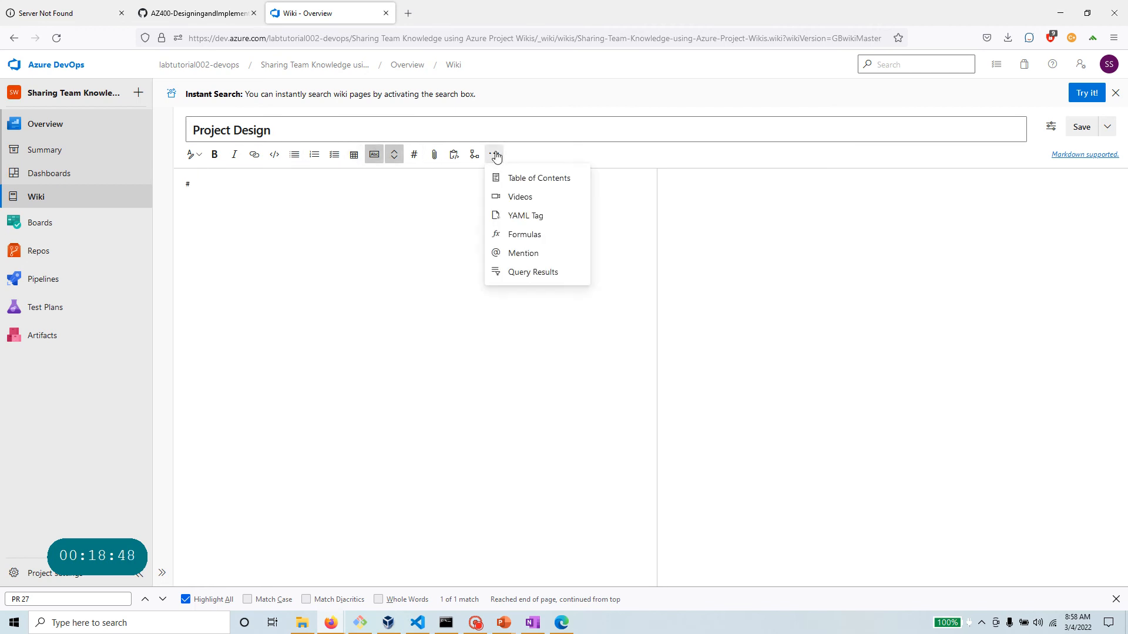
{"action": "left_click", "coordinate": [495, 154]}
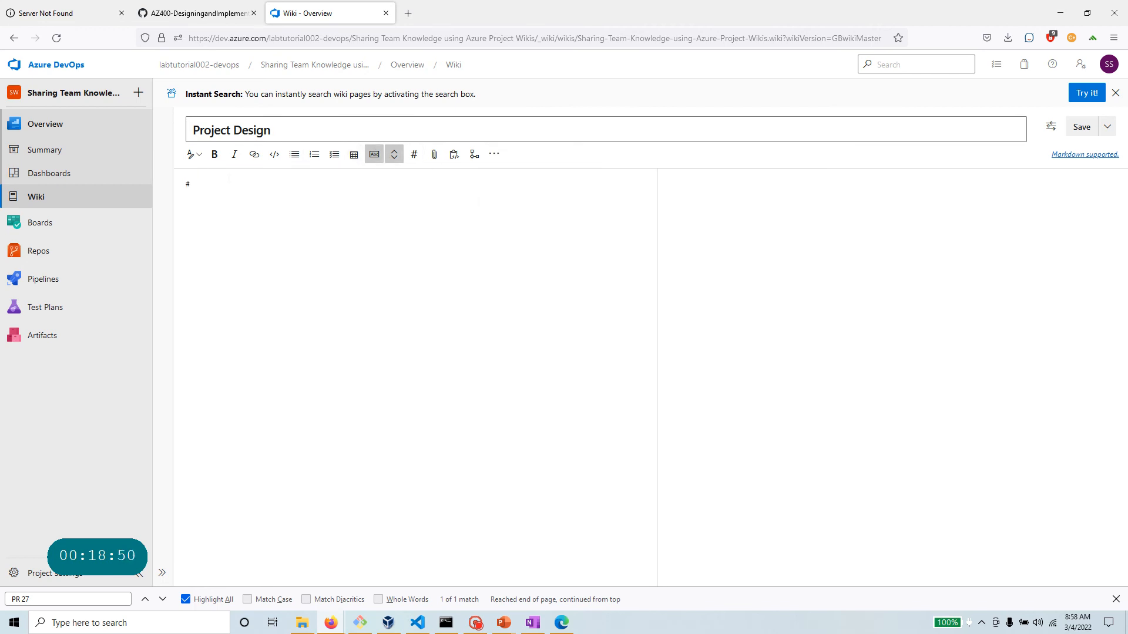
{"action": "left_click", "coordinate": [185, 13]}
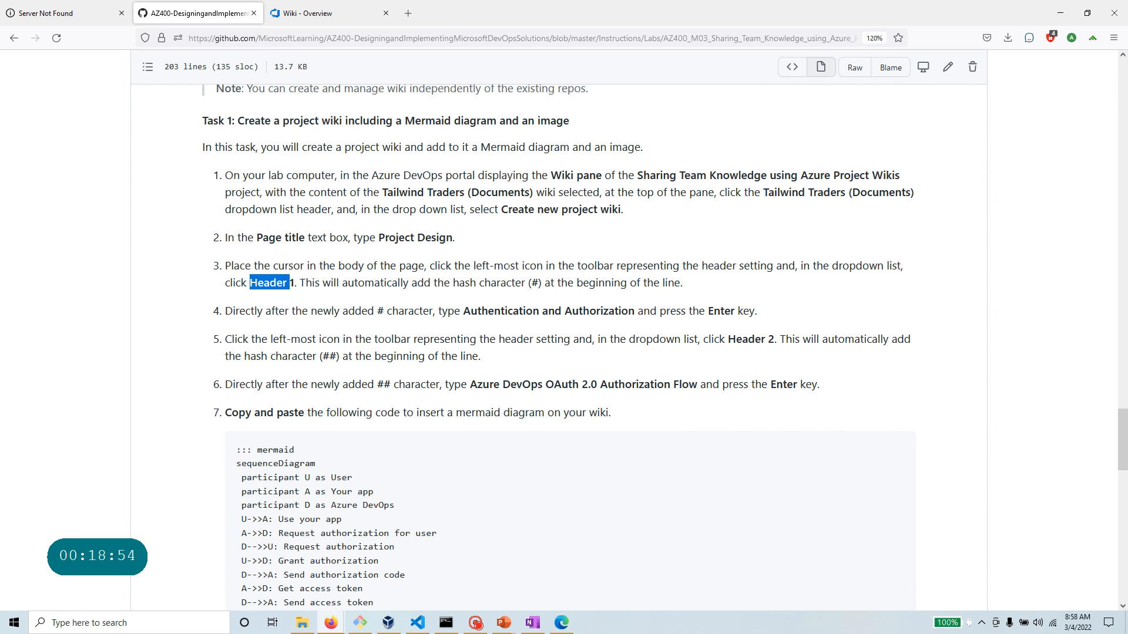
{"action": "left_click", "coordinate": [301, 13]}
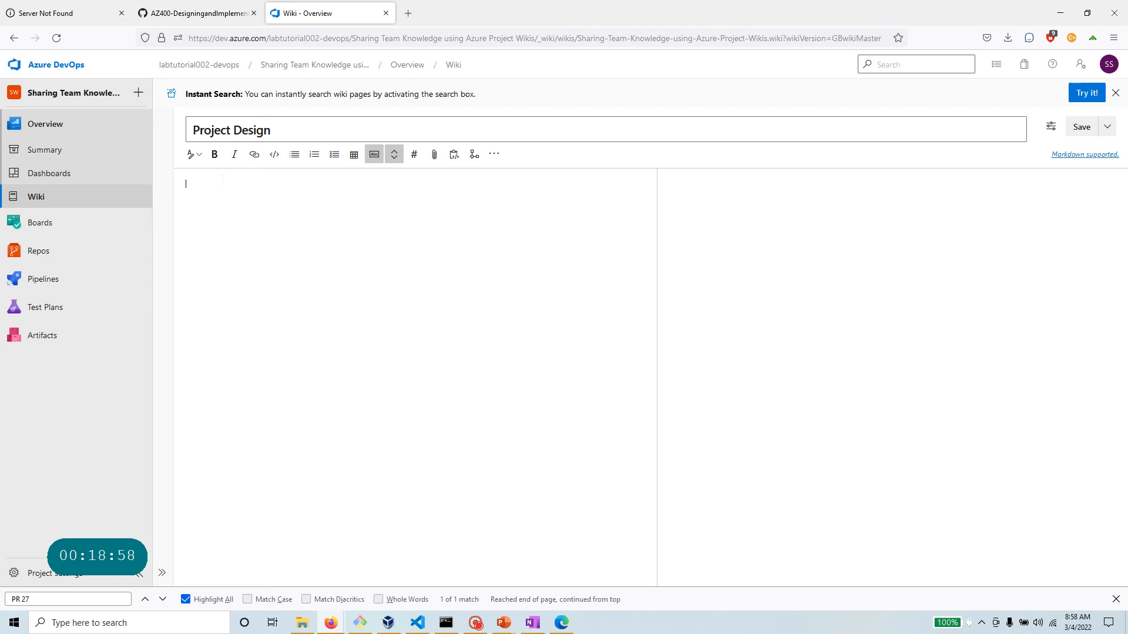
Start the wiki page body with a Header 1 line.
{"action": "left_click", "coordinate": [193, 154]}
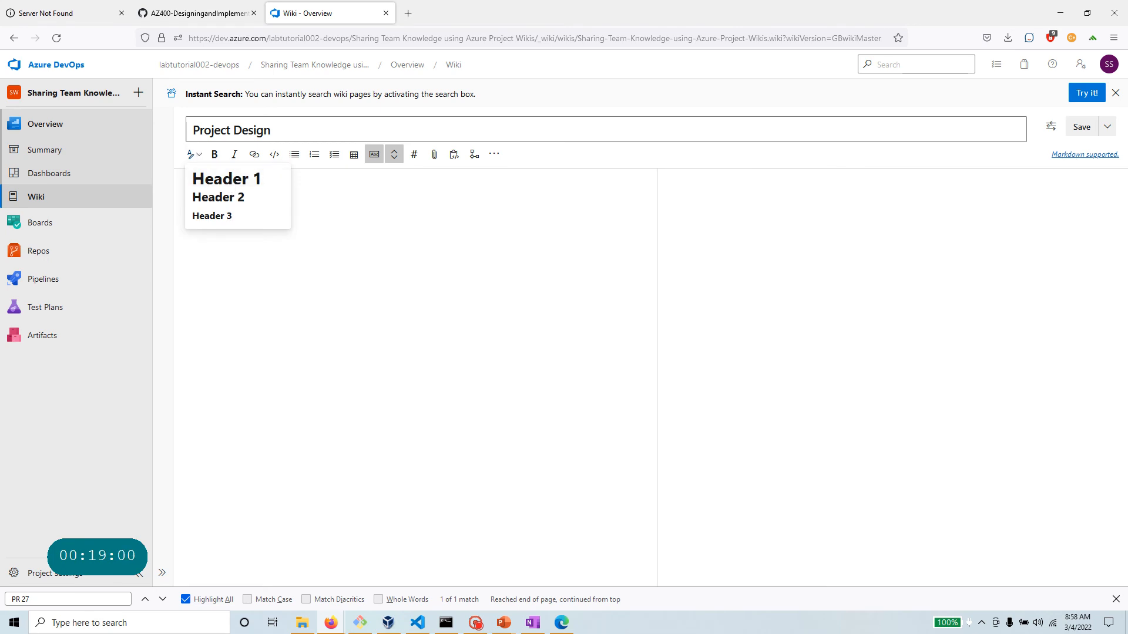
{"action": "left_click", "coordinate": [218, 179]}
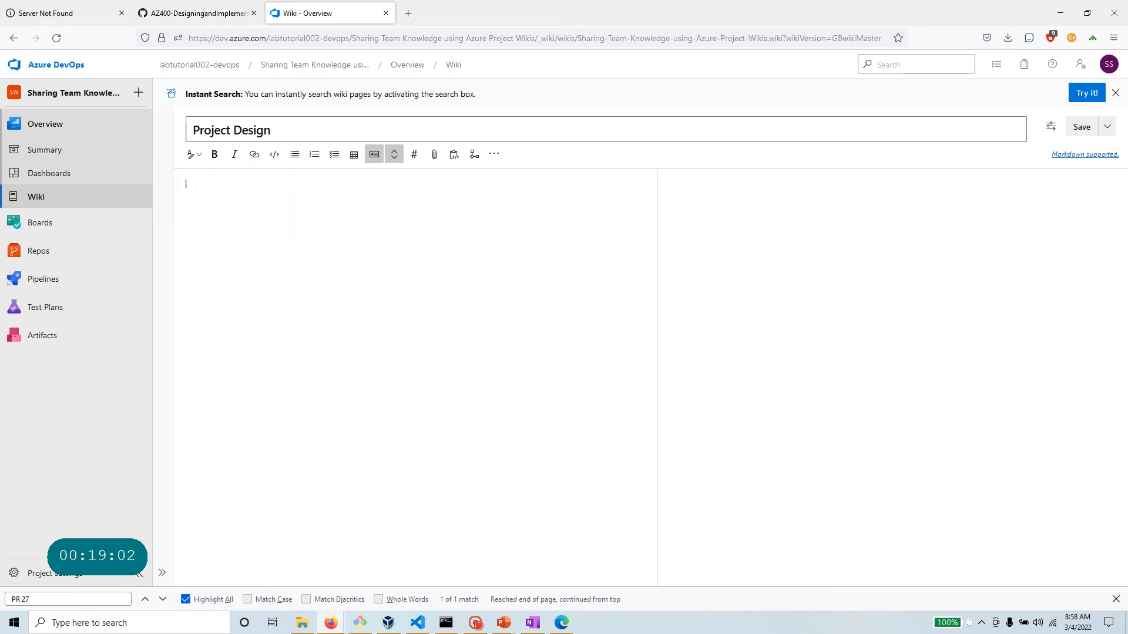
{"action": "left_click", "coordinate": [194, 154]}
{"action": "left_click", "coordinate": [258, 177]}
{"action": "left_click_drag", "start_coordinate": [200, 184], "coordinate": [187, 183]}
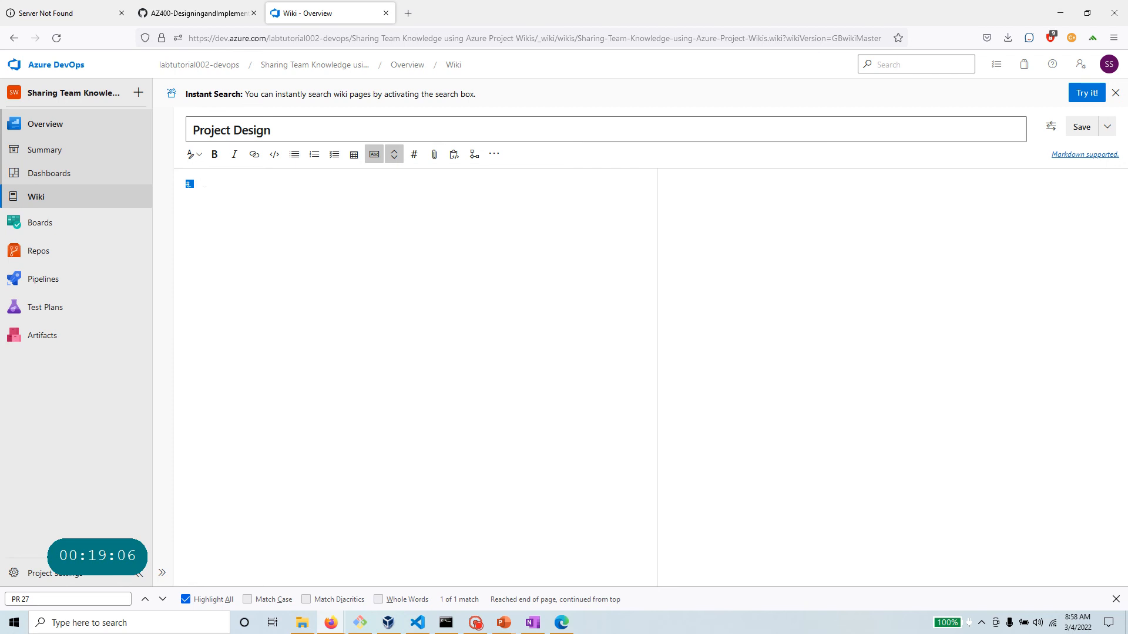
{"action": "left_click", "coordinate": [205, 189]}
{"action": "left_click", "coordinate": [193, 154]}
{"action": "left_click", "coordinate": [241, 179]}
Copy "Authentication and Authorization" from step 4 of the lab and insert it as the Header 1 text in the wiki page.
{"action": "left_click", "coordinate": [198, 16]}
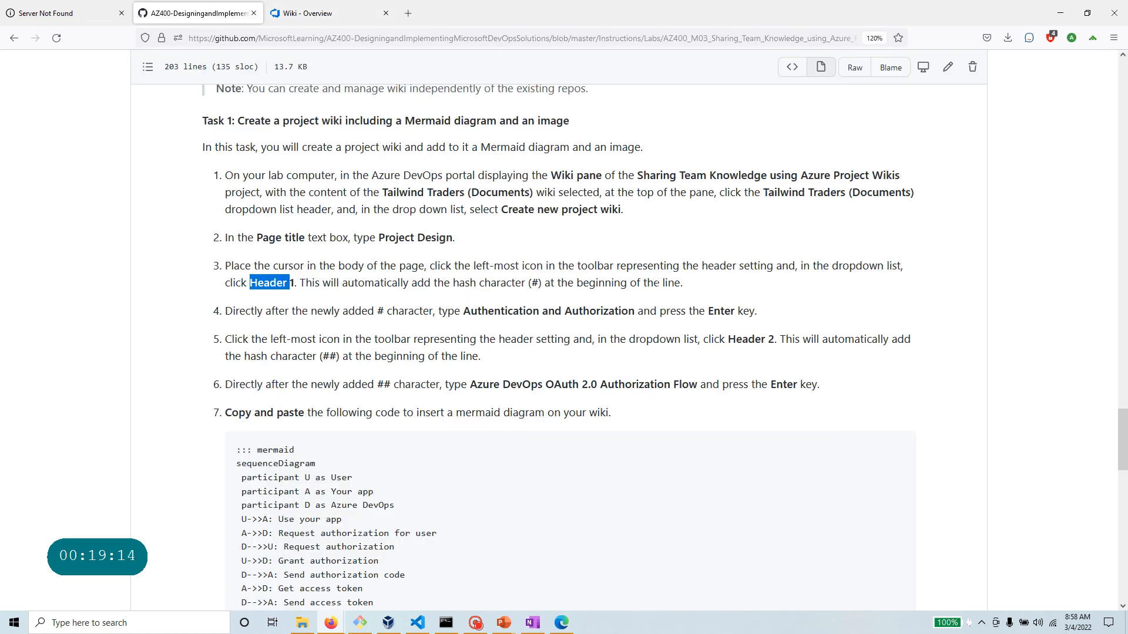
{"action": "left_click_drag", "start_coordinate": [463, 321], "coordinate": [635, 325]}
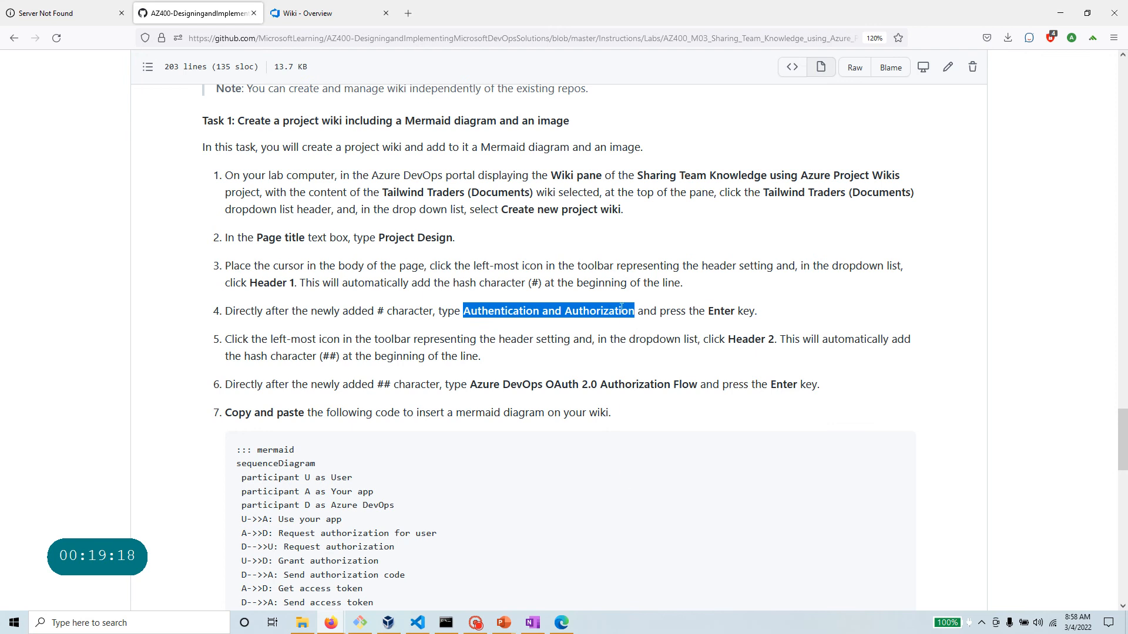
{"action": "right_click", "coordinate": [621, 309]}
{"action": "left_click", "coordinate": [640, 320]}
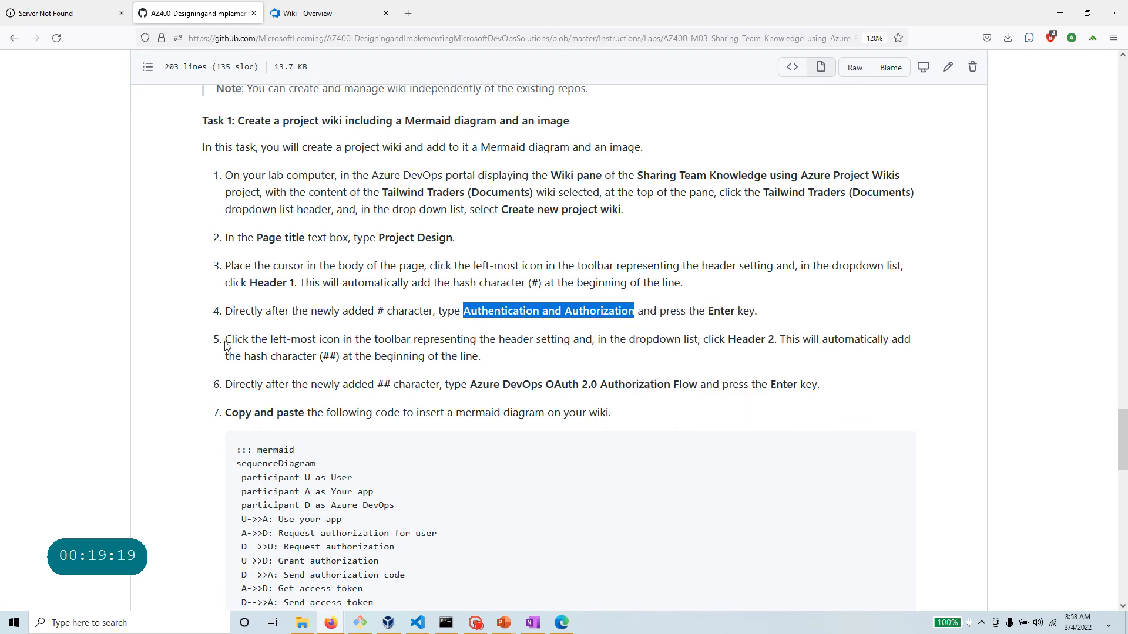
{"action": "left_click", "coordinate": [318, 16]}
{"action": "key", "text": "ctrl+v"}
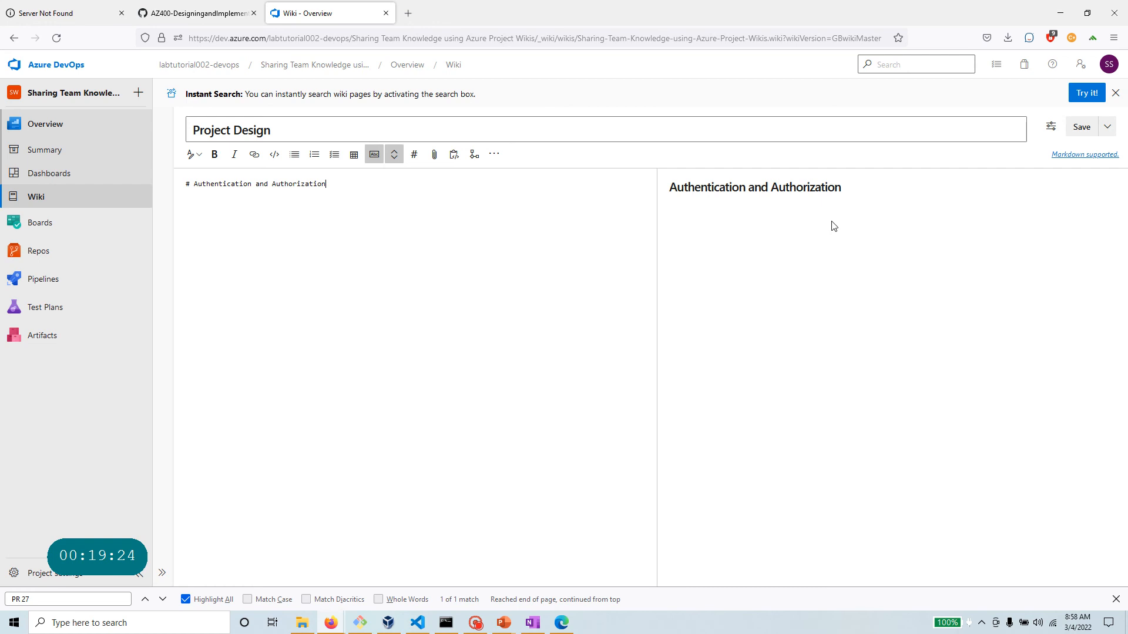
{"action": "left_click_drag", "start_coordinate": [326, 184], "coordinate": [190, 184]}
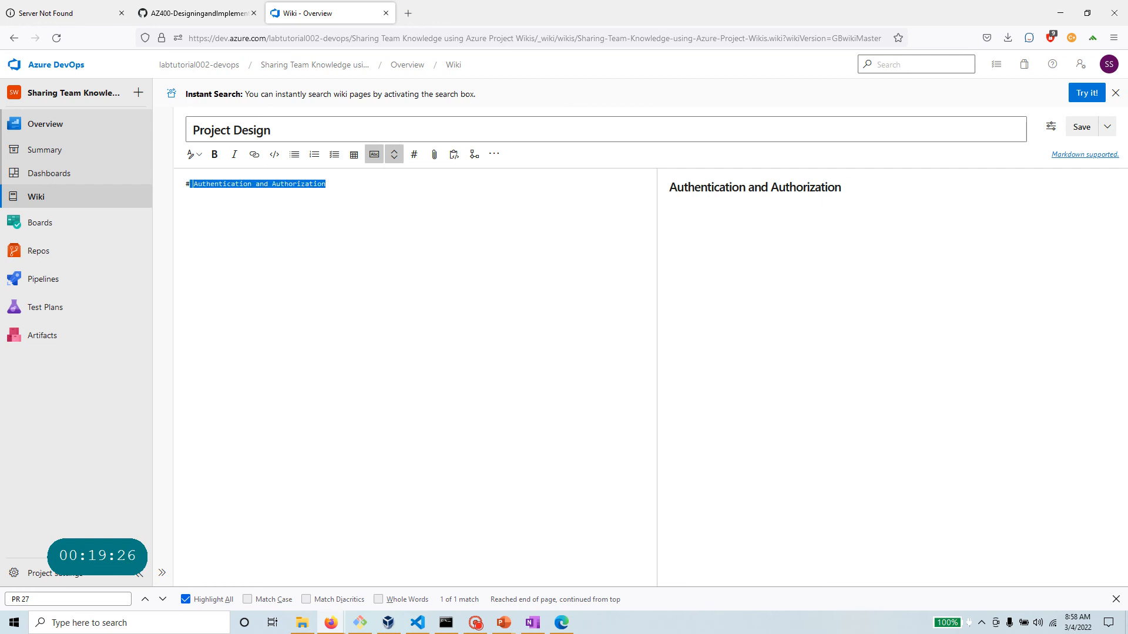
{"action": "left_click", "coordinate": [190, 184]}
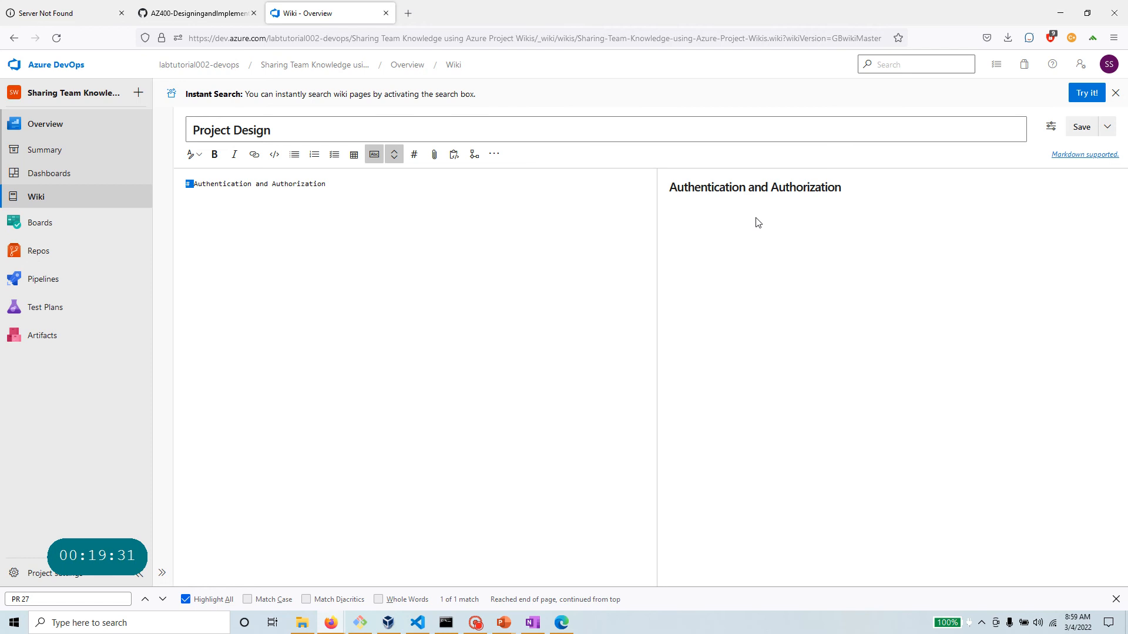
Check step 5 of the lab and add a Header 2 line below the Authentication and Authorization heading.
{"action": "left_click", "coordinate": [175, 17]}
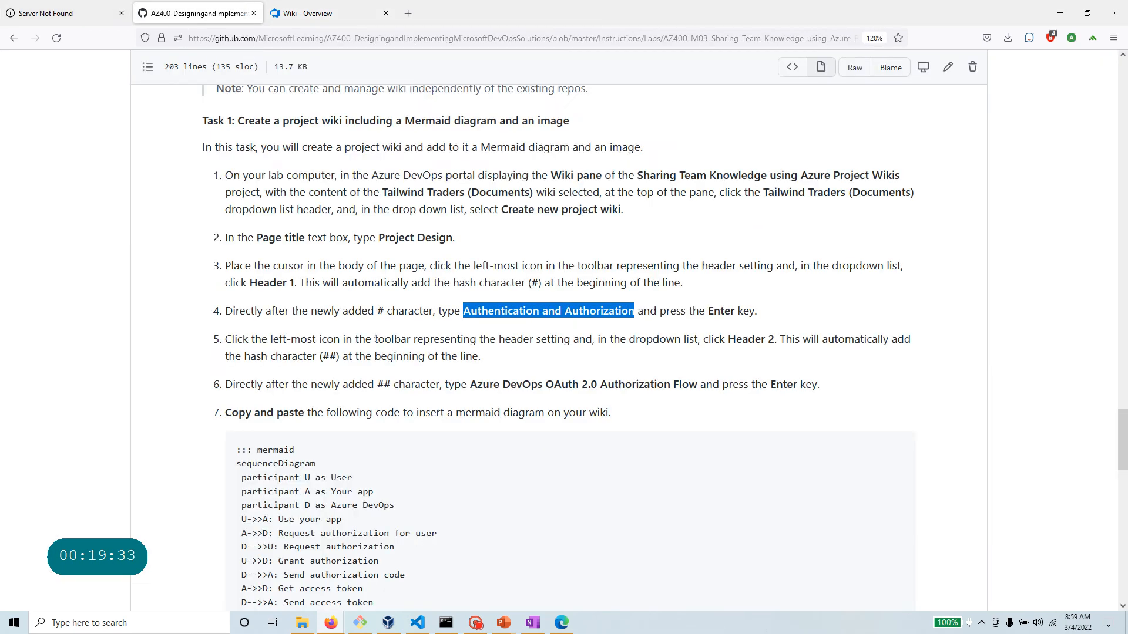
{"action": "scroll", "coordinate": [558, 341], "scroll_direction": "down", "scroll_amount": 1}
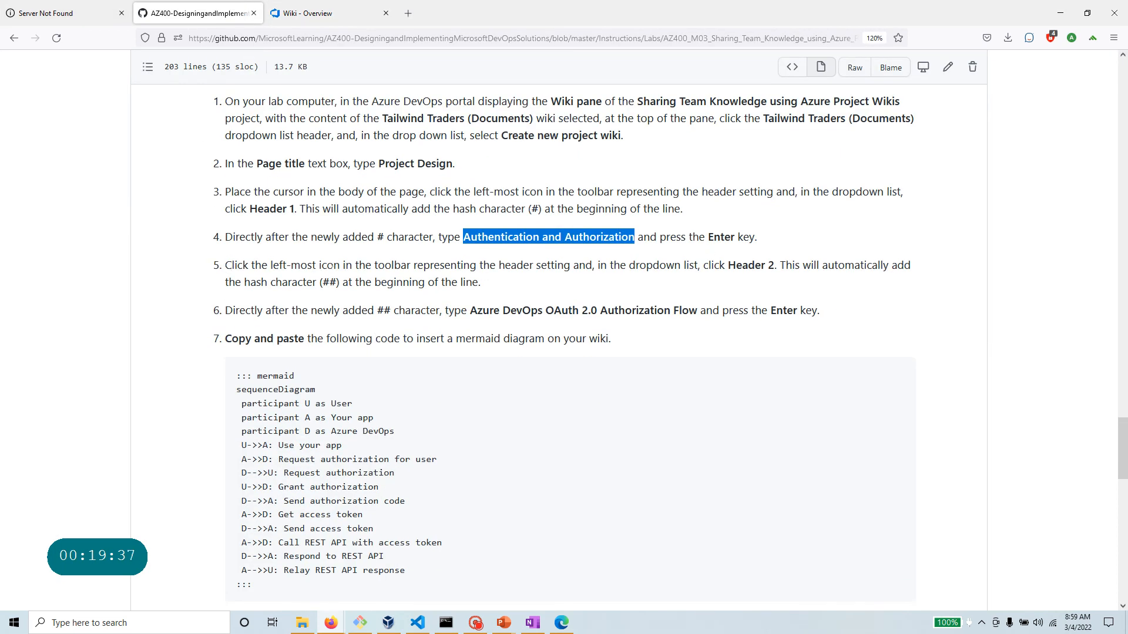
{"action": "double_click", "coordinate": [730, 265]}
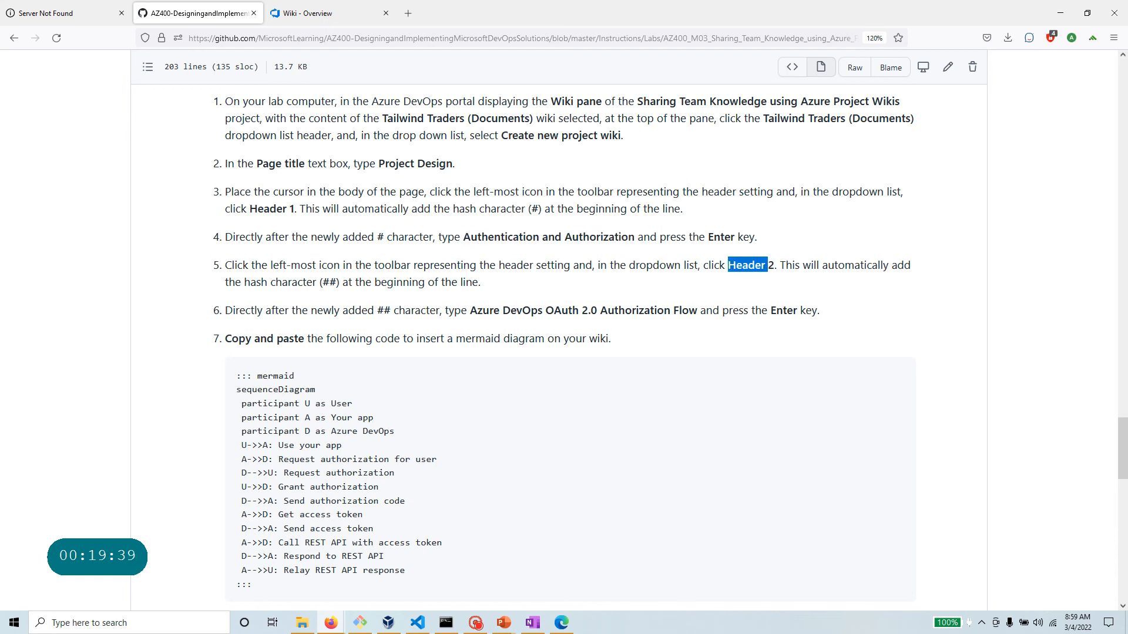
{"action": "left_click", "coordinate": [306, 13]}
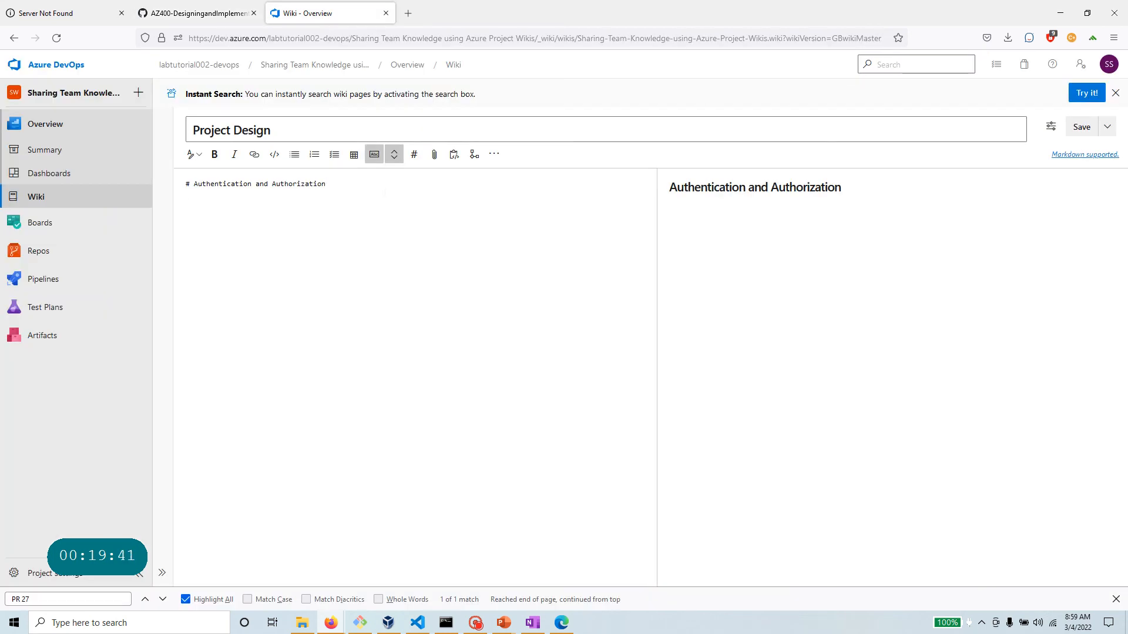
{"action": "left_click", "coordinate": [191, 154]}
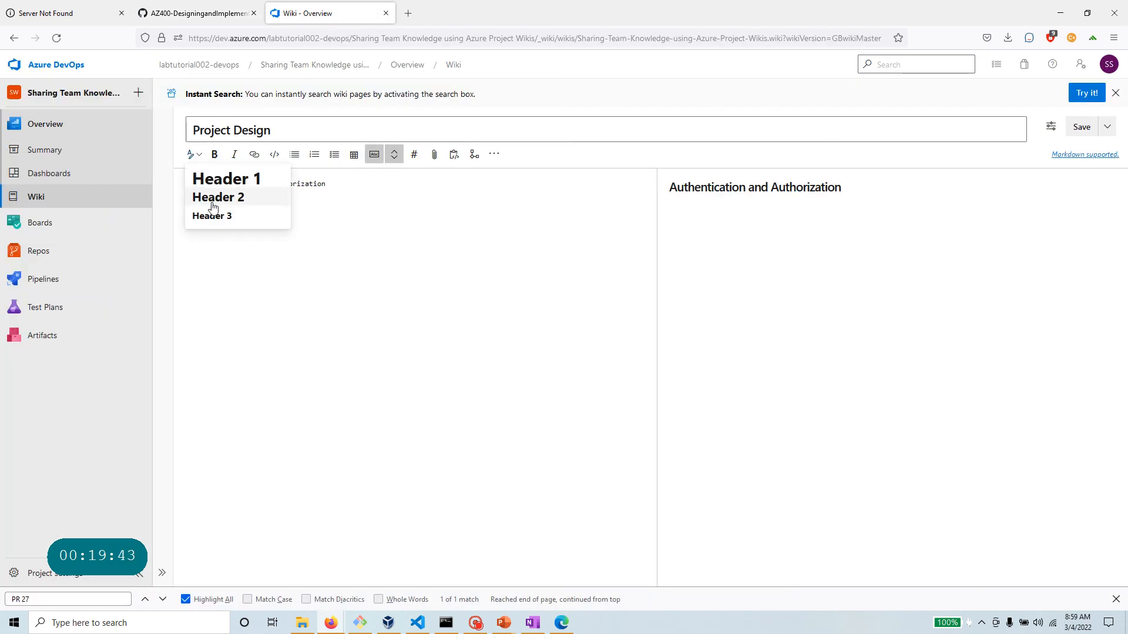
{"action": "left_click", "coordinate": [211, 197]}
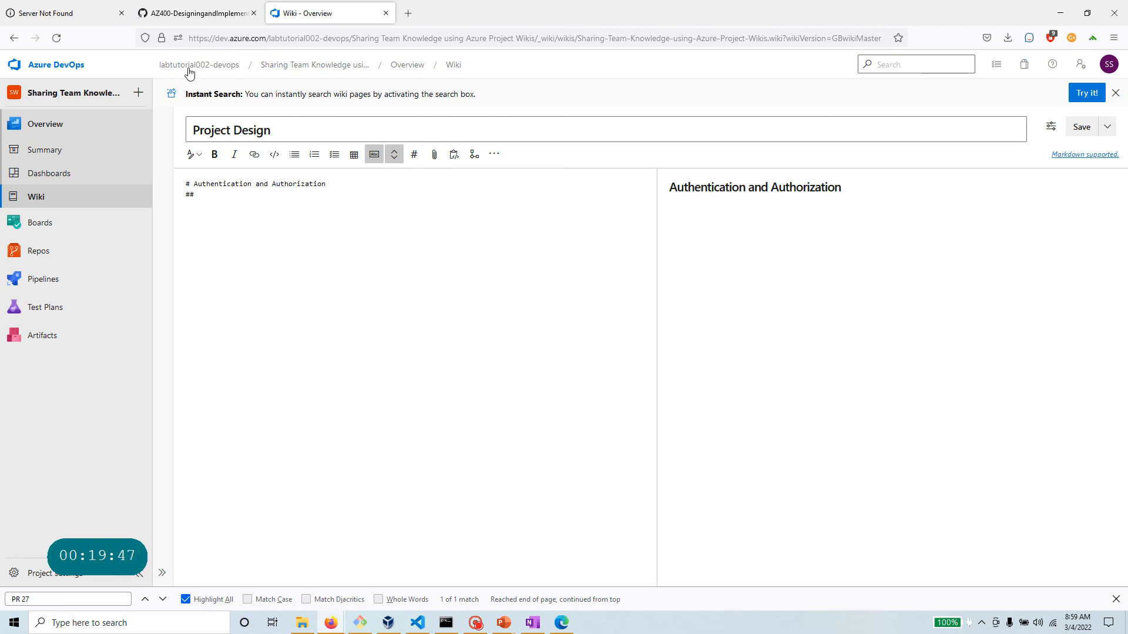
Copy "Azure DevOps OAuth 2.0 Authorization Flow" from step 6 of the lab and insert it as the Header 2 text, followed by a new line.
{"action": "left_click", "coordinate": [194, 13]}
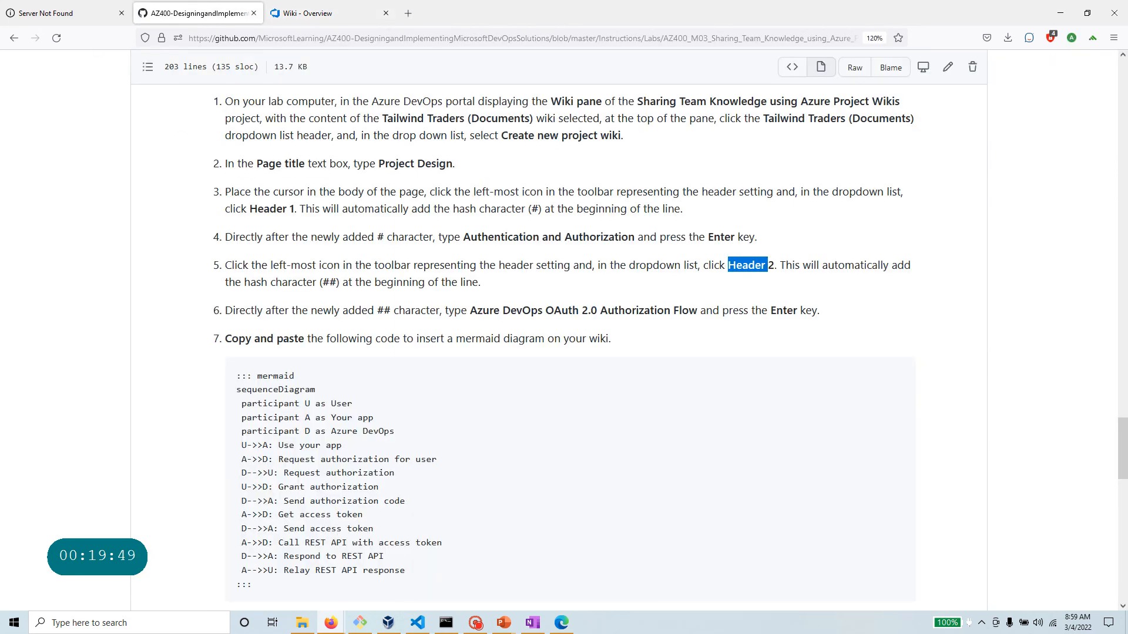
{"action": "left_click_drag", "start_coordinate": [471, 310], "coordinate": [698, 311]}
{"action": "right_click", "coordinate": [670, 313]}
{"action": "left_click", "coordinate": [685, 322]}
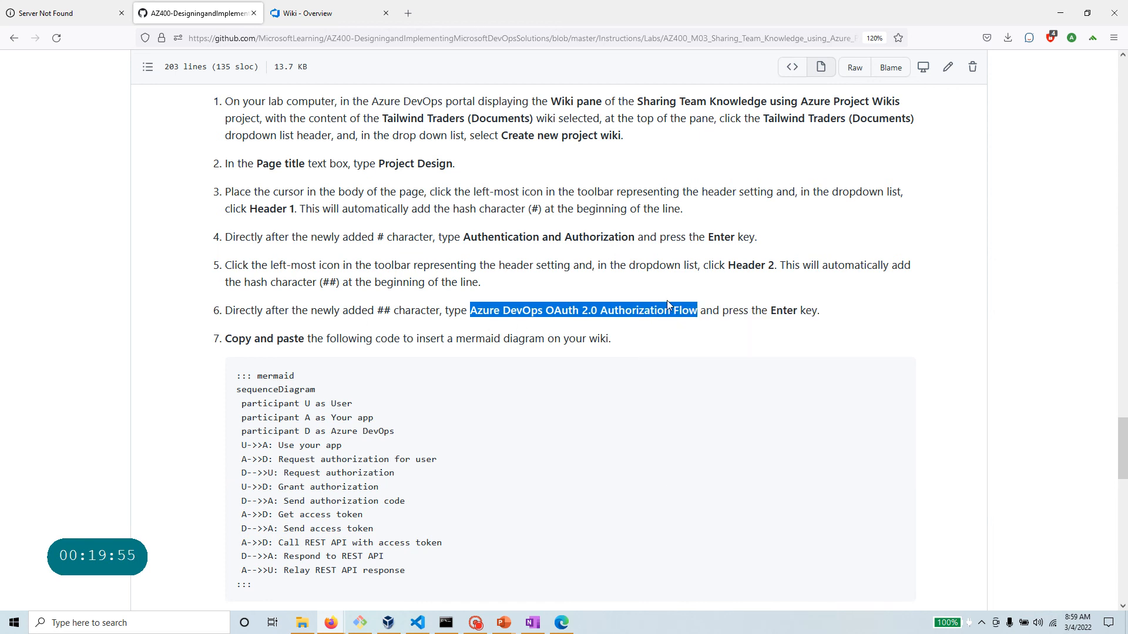
{"action": "left_click", "coordinate": [308, 13]}
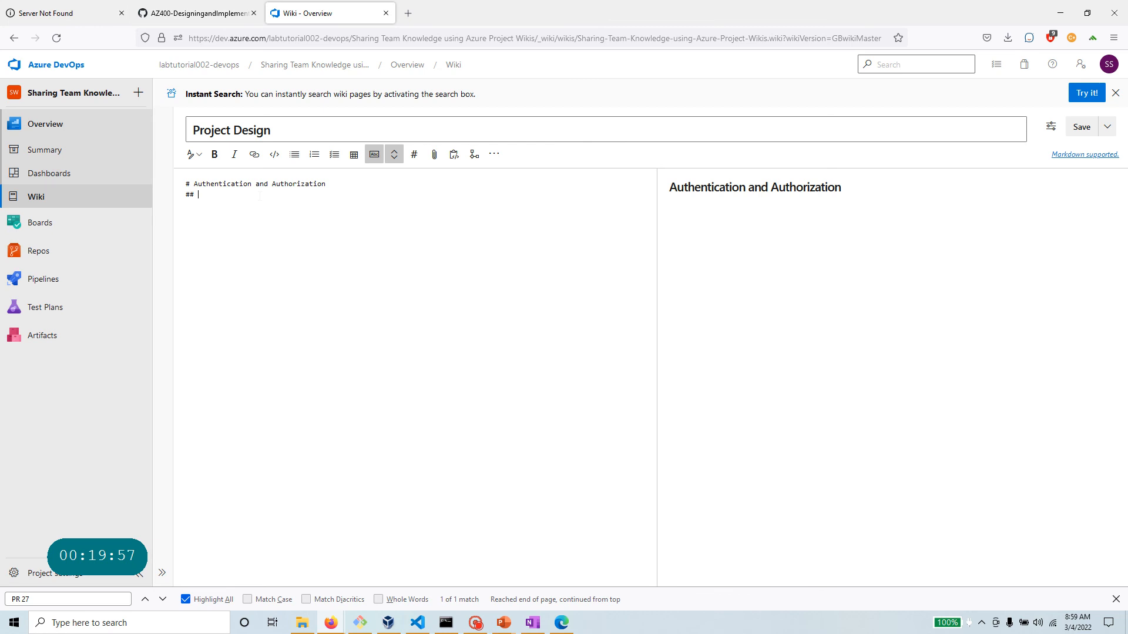
{"action": "key", "text": "ctrl+v"}
{"action": "left_click_drag", "start_coordinate": [669, 215], "coordinate": [800, 217]}
{"action": "left_click", "coordinate": [801, 217]}
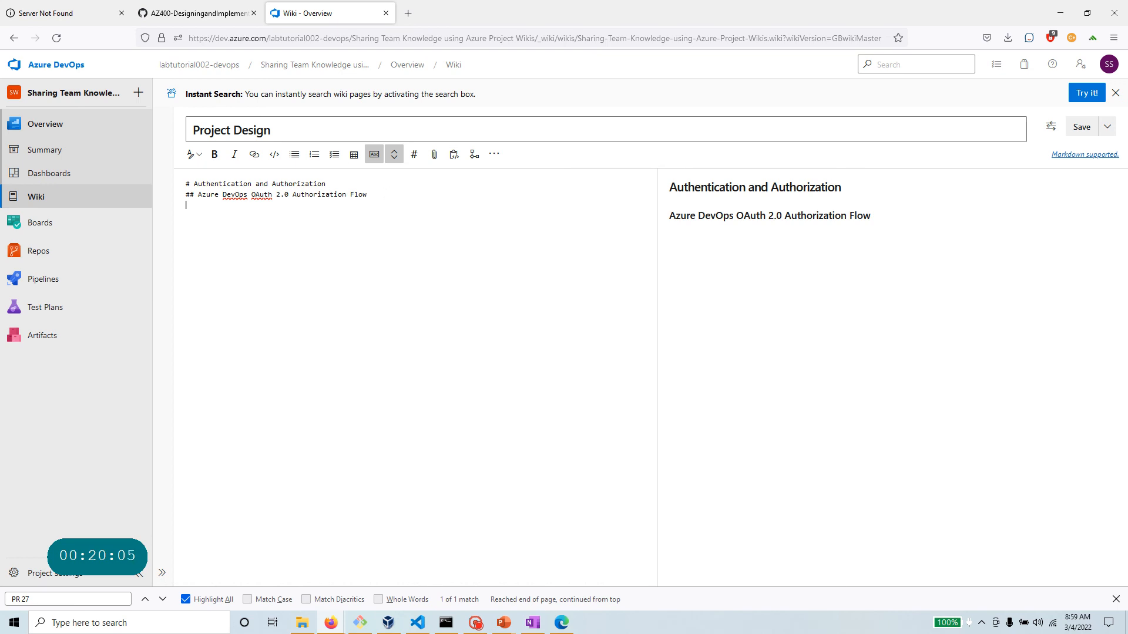
Copy the Mermaid sequence diagram code from step 7 of the lab and insert it below the Header 2 line in the wiki page.
{"action": "left_click", "coordinate": [190, 14]}
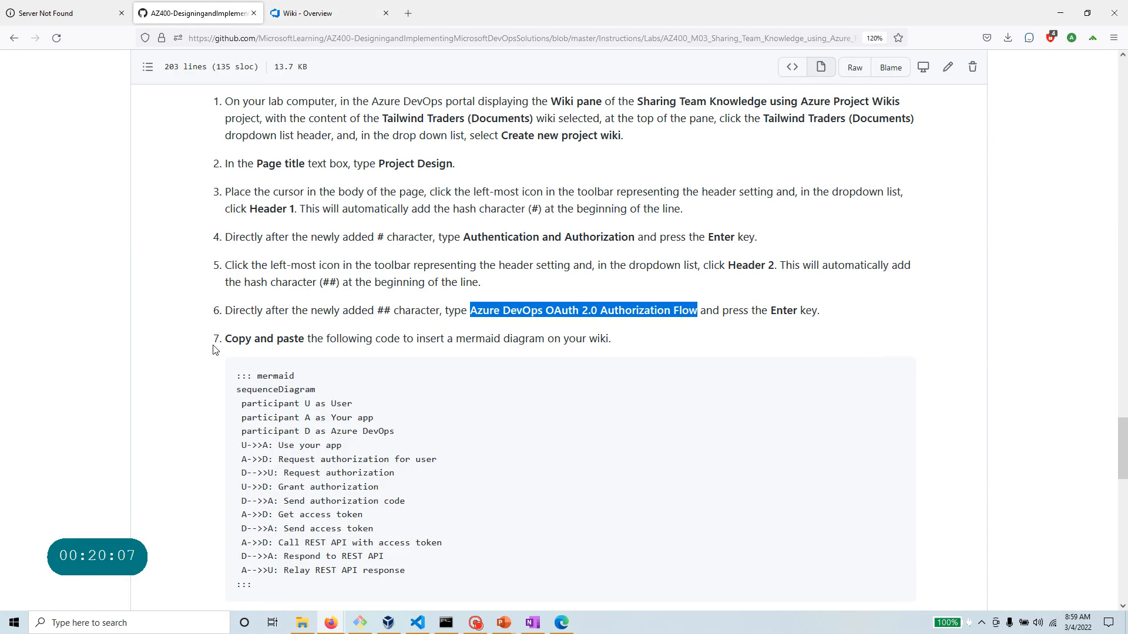
{"action": "scroll", "coordinate": [213, 350], "scroll_direction": "down", "scroll_amount": 5}
{"action": "left_click_drag", "start_coordinate": [265, 368], "coordinate": [218, 157]}
{"action": "right_click", "coordinate": [276, 219]}
{"action": "left_click", "coordinate": [300, 230]}
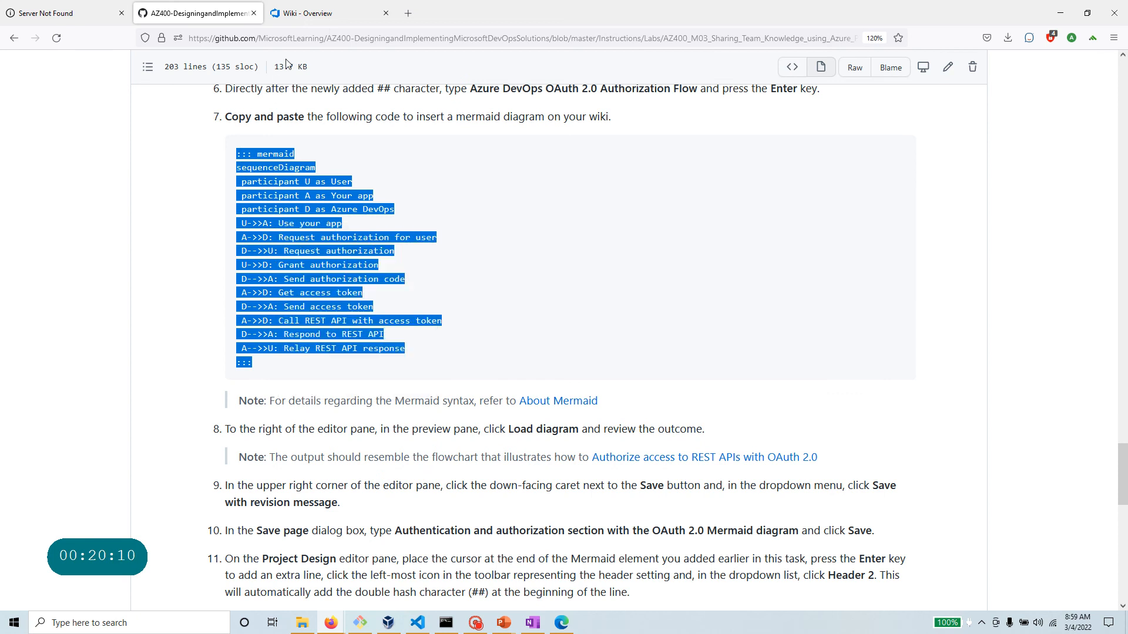
{"action": "left_click", "coordinate": [313, 17]}
{"action": "key", "text": "ctrl+v"}
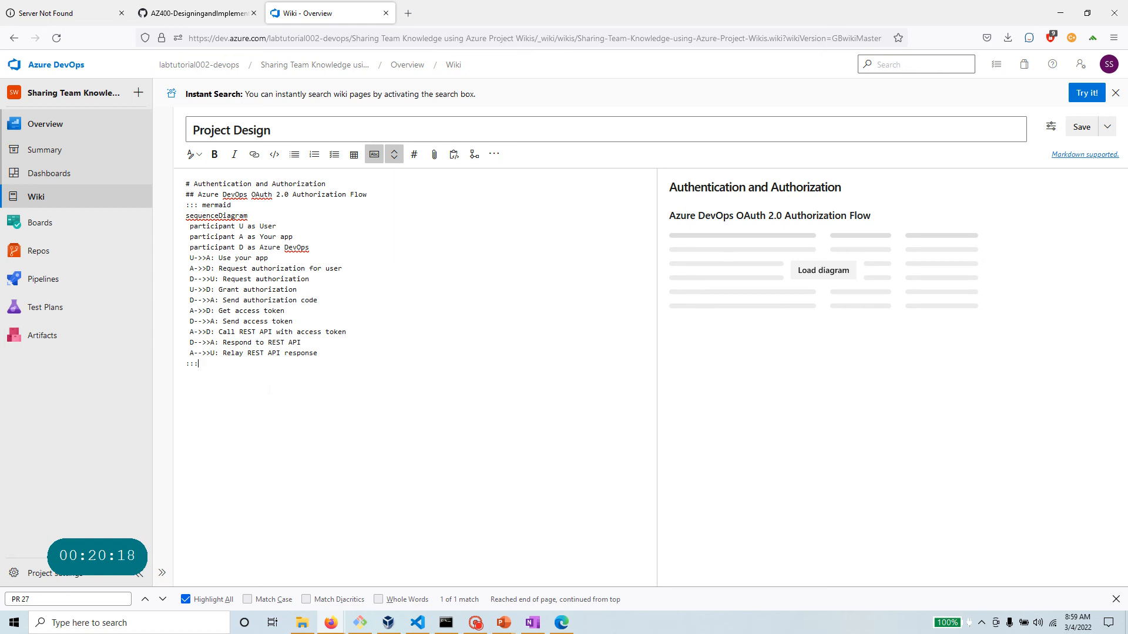
{"action": "left_click_drag", "start_coordinate": [202, 365], "coordinate": [186, 215]}
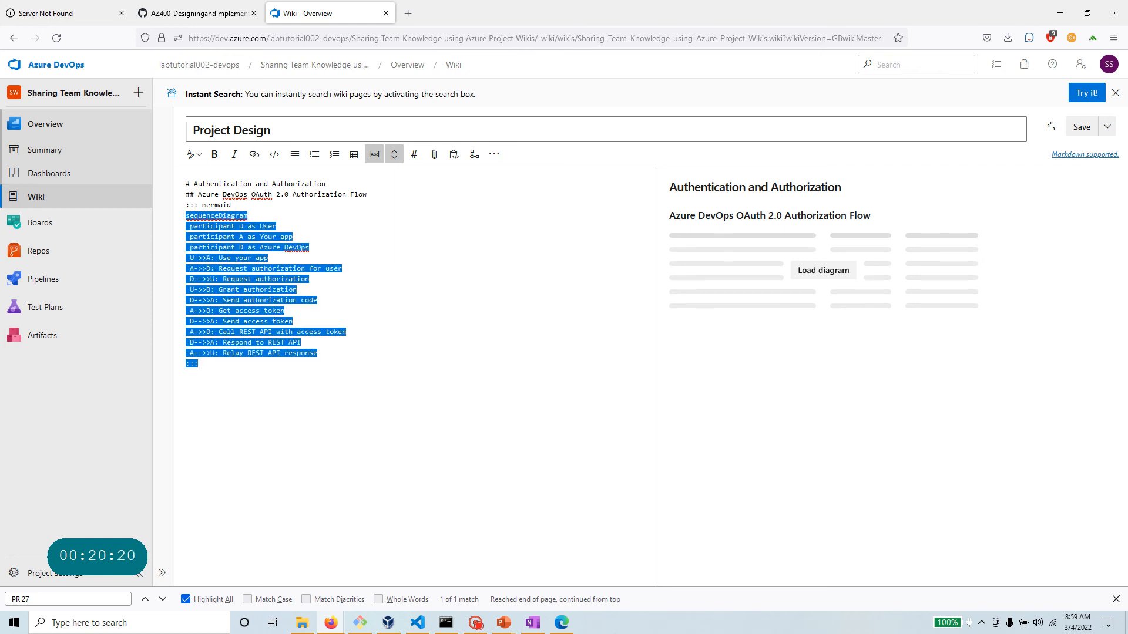
Read the lab steps from step 8 onward on loading the diagram, saving with a revision message and adding the image.
{"action": "left_click", "coordinate": [194, 13]}
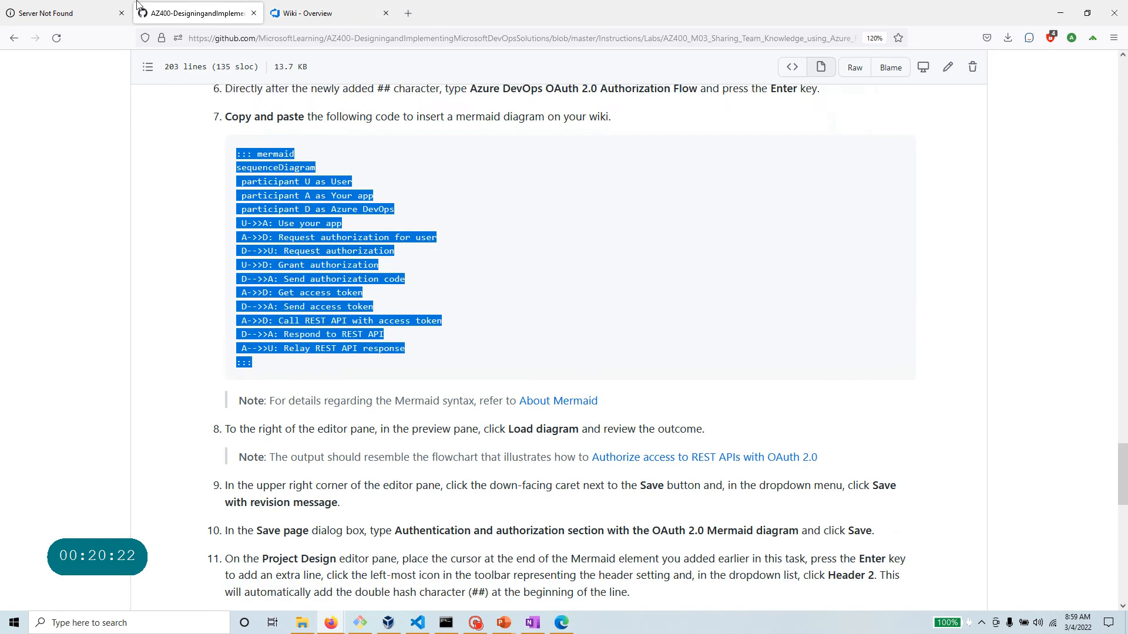
{"action": "scroll", "coordinate": [262, 317], "scroll_direction": "down", "scroll_amount": 5}
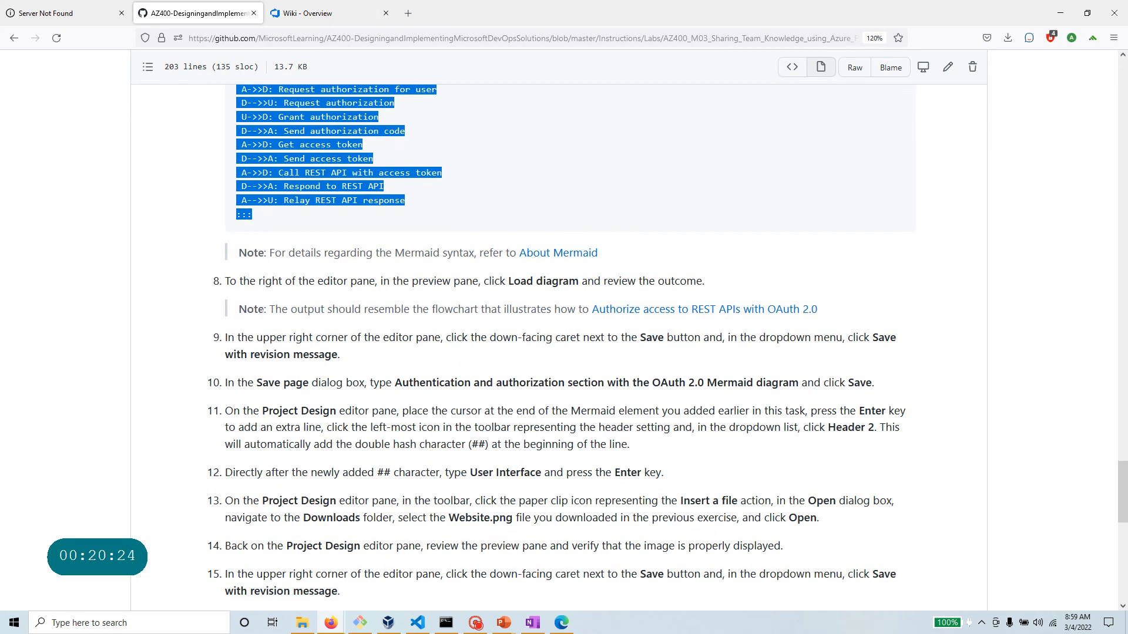
{"action": "scroll", "coordinate": [226, 207], "scroll_direction": "down", "scroll_amount": 3}
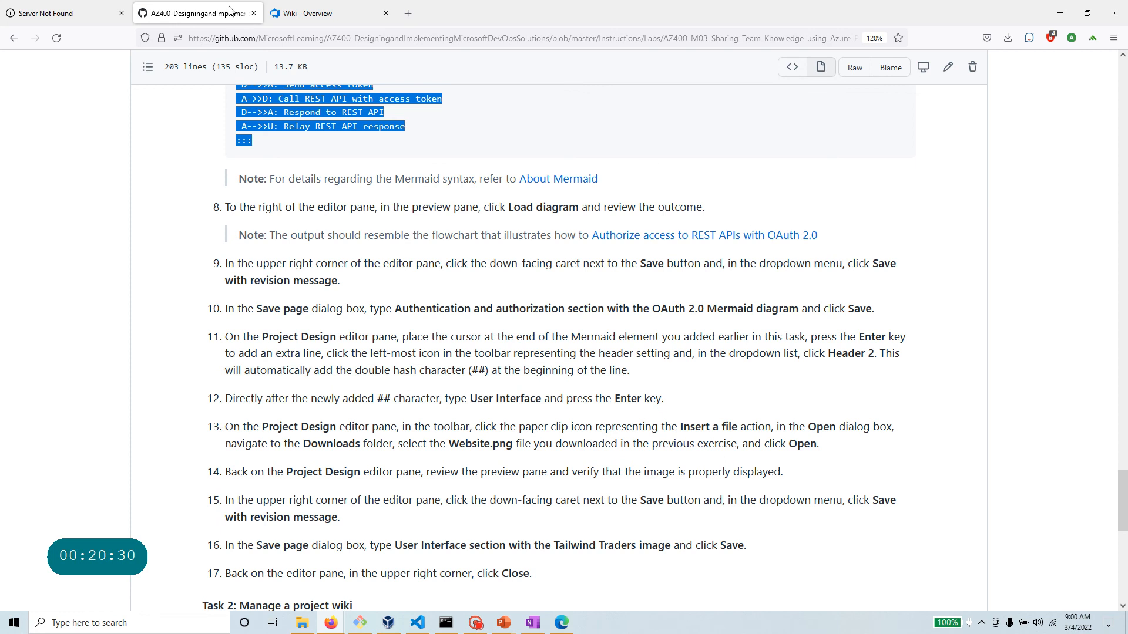
Load the Mermaid diagram in the Project Design preview and compare it with the header and the sequence diagram code.
{"action": "left_click", "coordinate": [335, 14]}
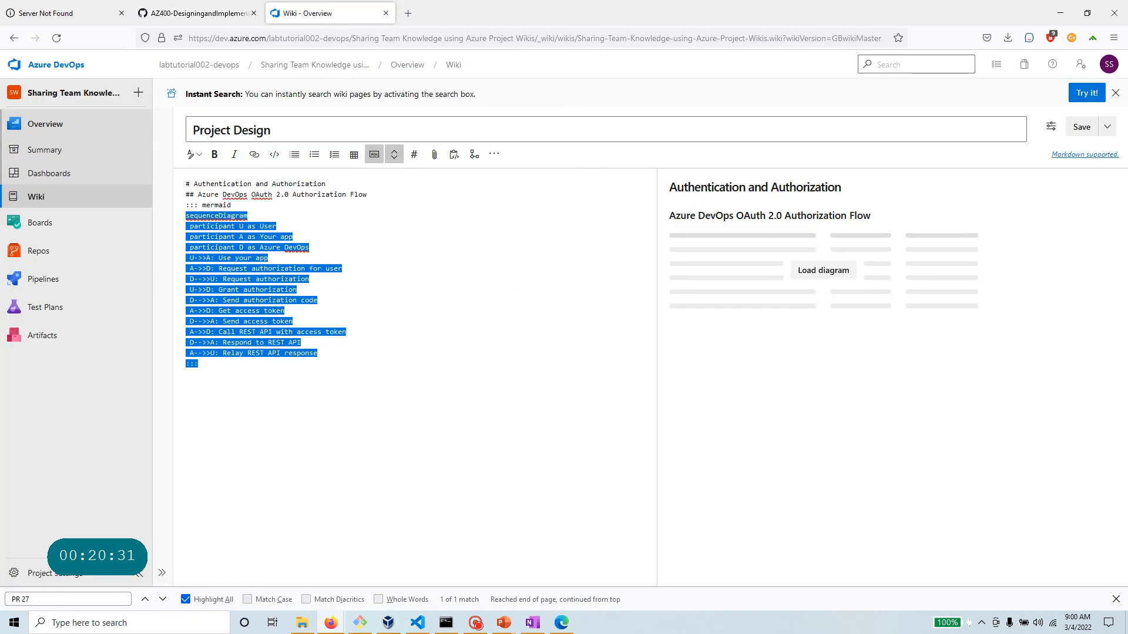
{"action": "left_click", "coordinate": [828, 271]}
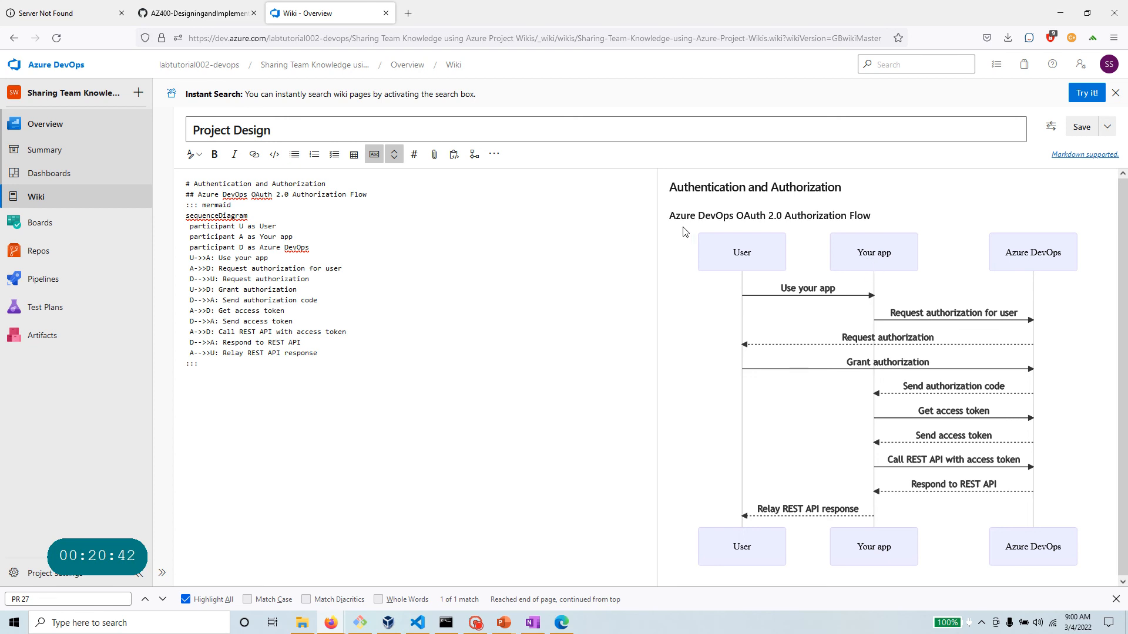
{"action": "left_click_drag", "start_coordinate": [669, 216], "coordinate": [871, 217]}
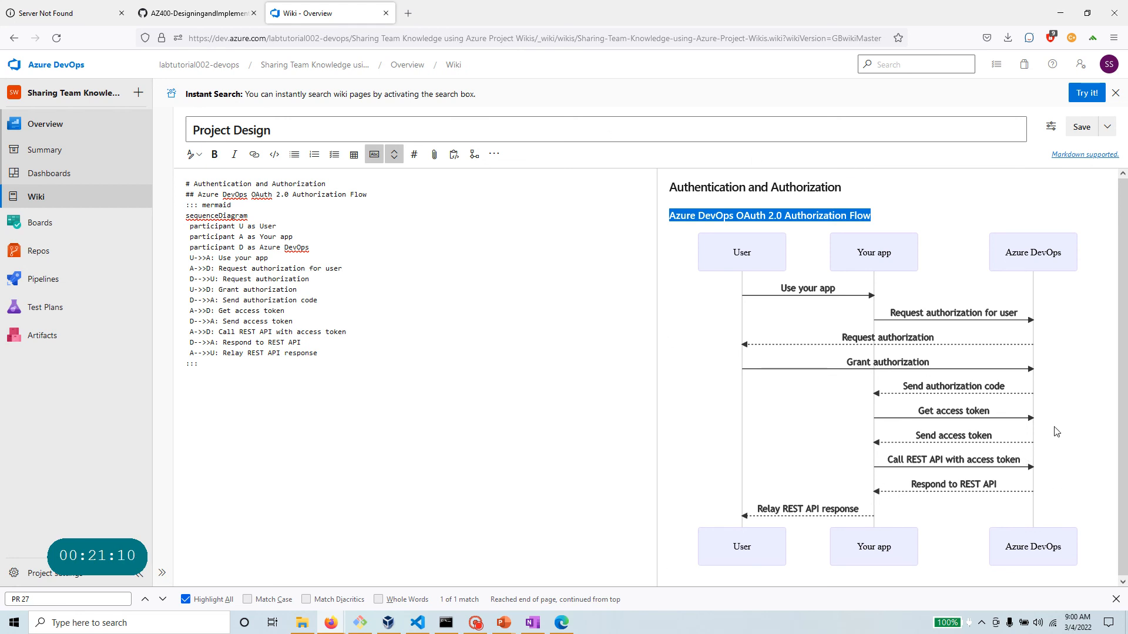
{"action": "left_click_drag", "start_coordinate": [200, 364], "coordinate": [186, 216]}
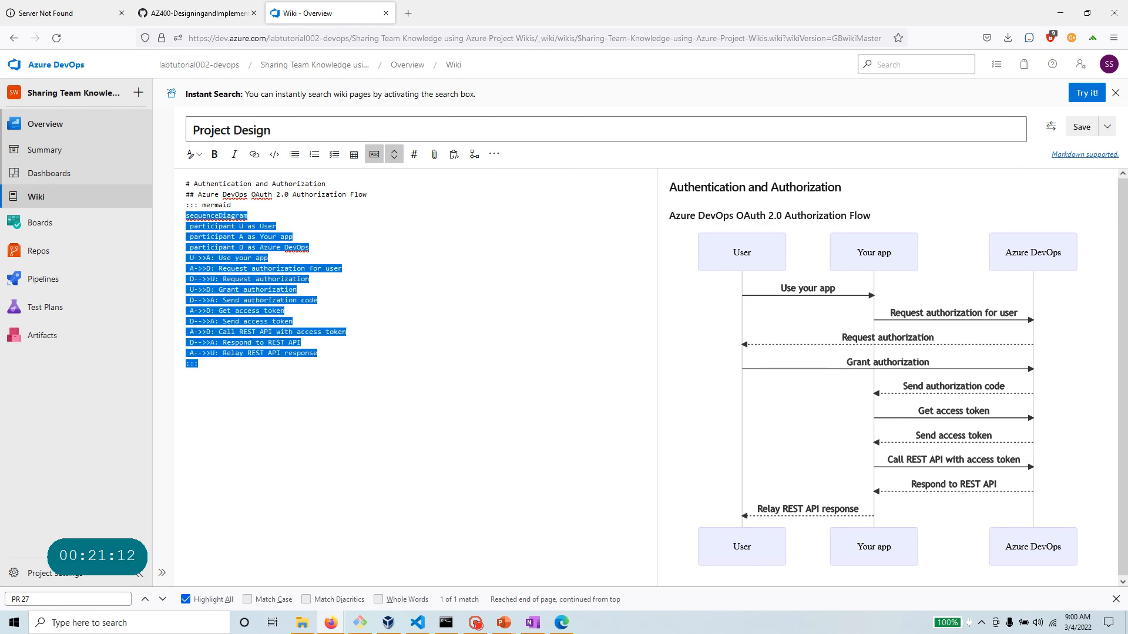
Open the About Mermaid reference linked in the lab in a separate tab, skim it, and return to the lab.
{"action": "left_click", "coordinate": [194, 13]}
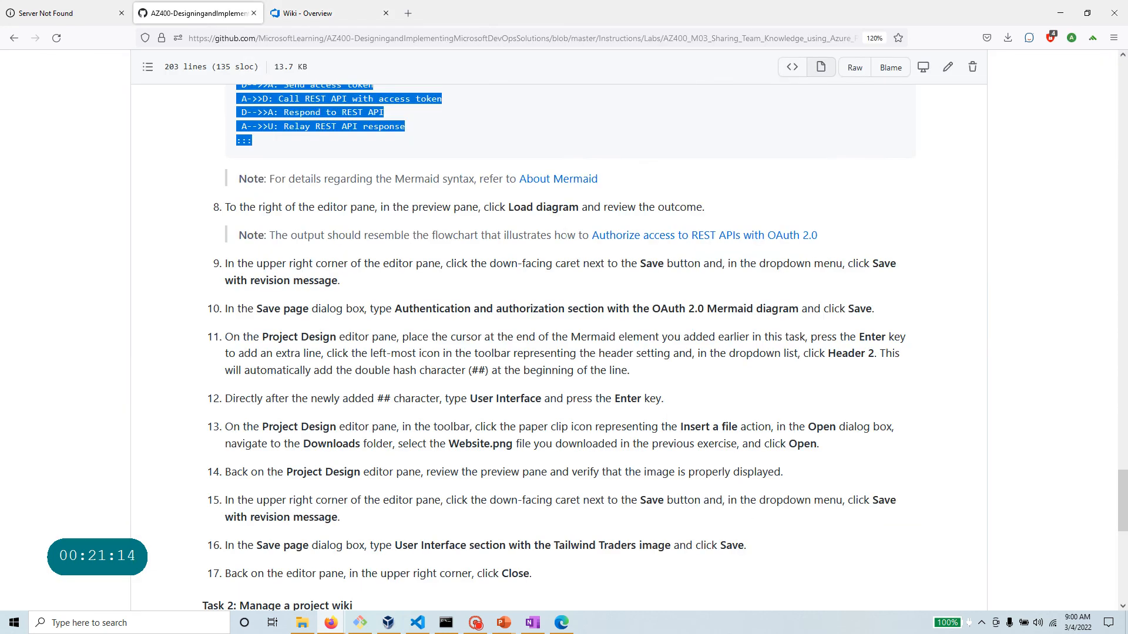
{"action": "right_click", "coordinate": [553, 180]}
{"action": "left_click", "coordinate": [586, 191]}
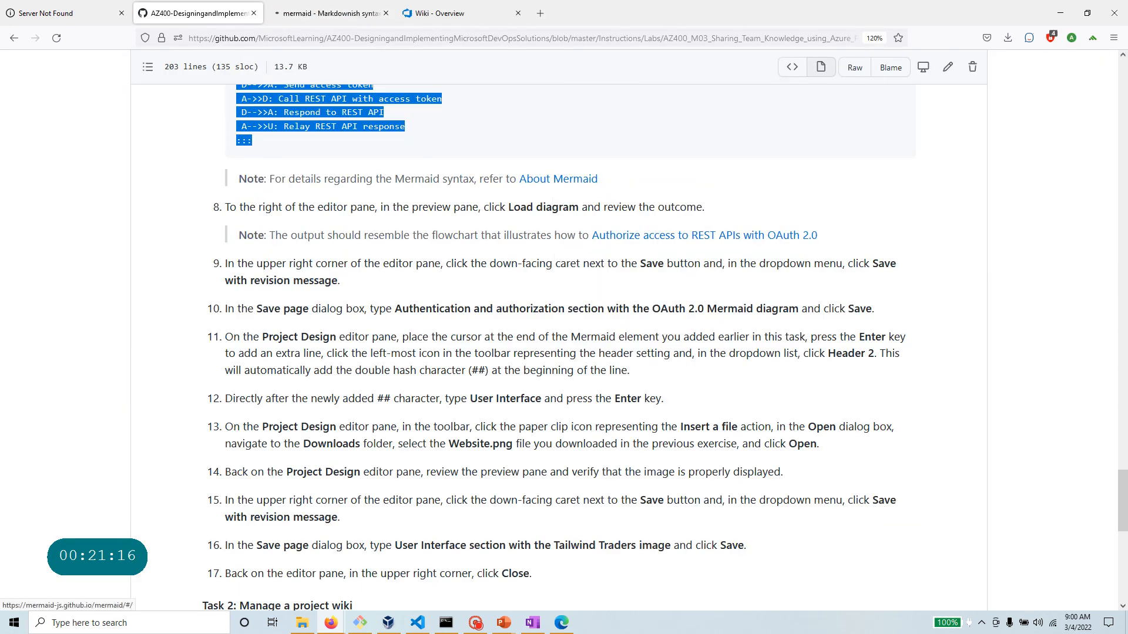
{"action": "left_click", "coordinate": [328, 15]}
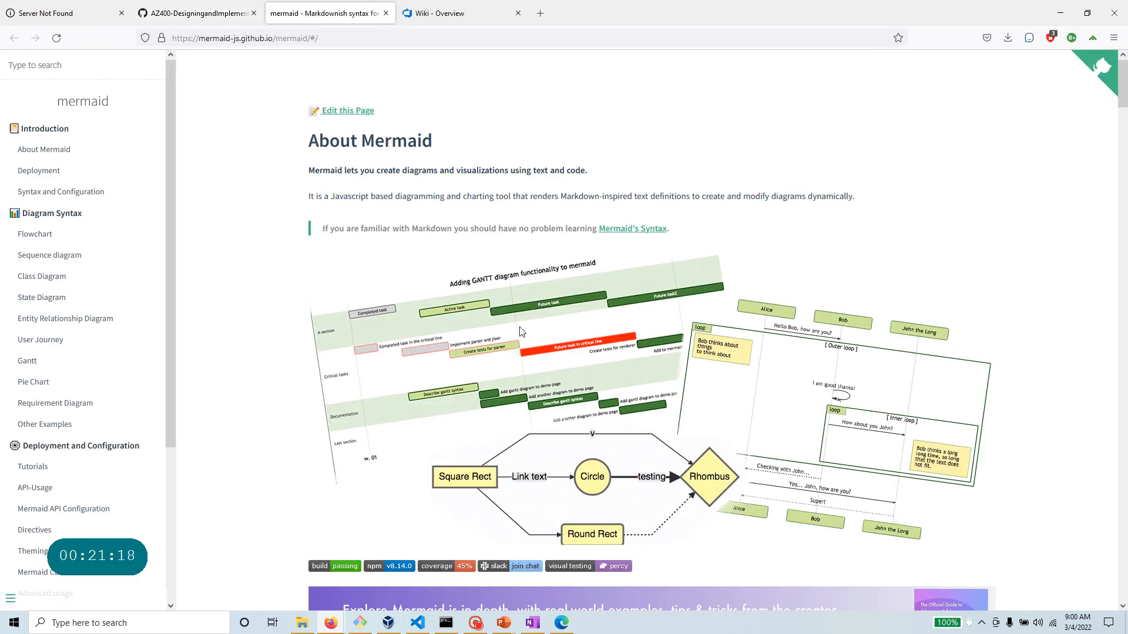
{"action": "scroll", "coordinate": [534, 332], "scroll_direction": "down", "scroll_amount": 5}
{"action": "scroll", "coordinate": [548, 332], "scroll_direction": "up", "scroll_amount": 5}
{"action": "left_click", "coordinate": [208, 14]}
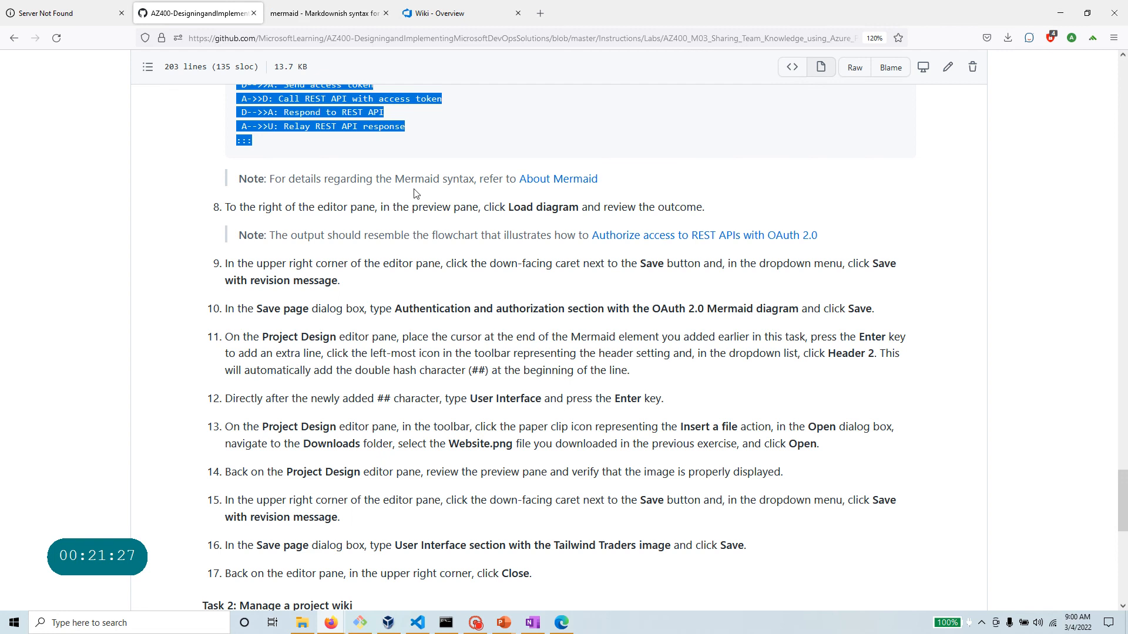
Read steps 8 and 9 of the lab and save the Project Design wiki page.
{"action": "left_click_drag", "start_coordinate": [229, 206], "coordinate": [779, 212]}
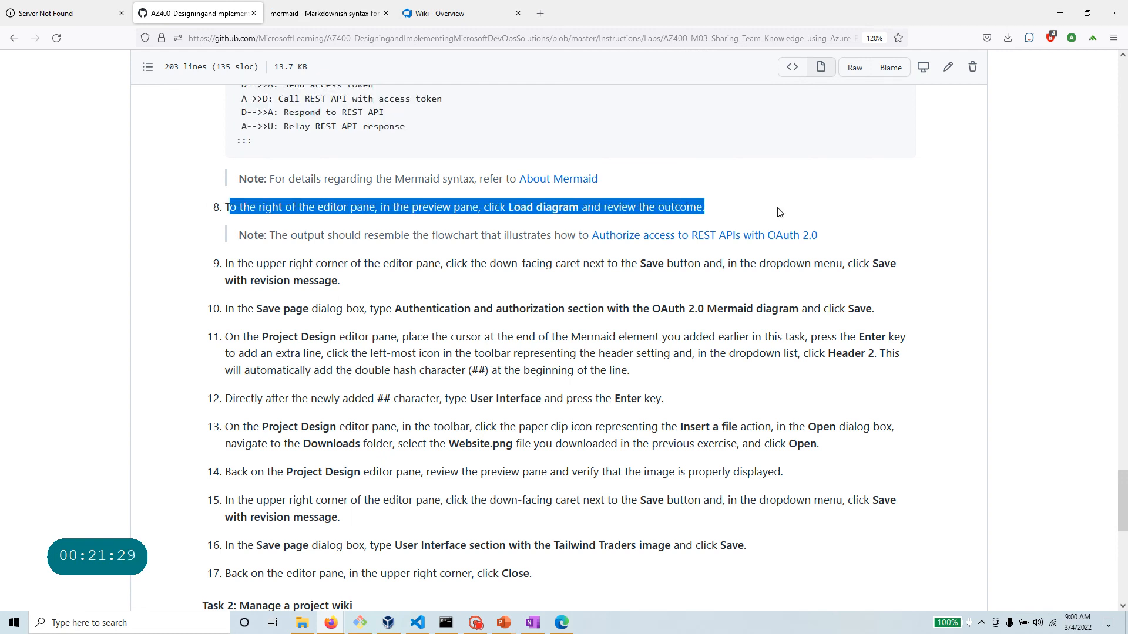
{"action": "left_click_drag", "start_coordinate": [350, 282], "coordinate": [200, 265]}
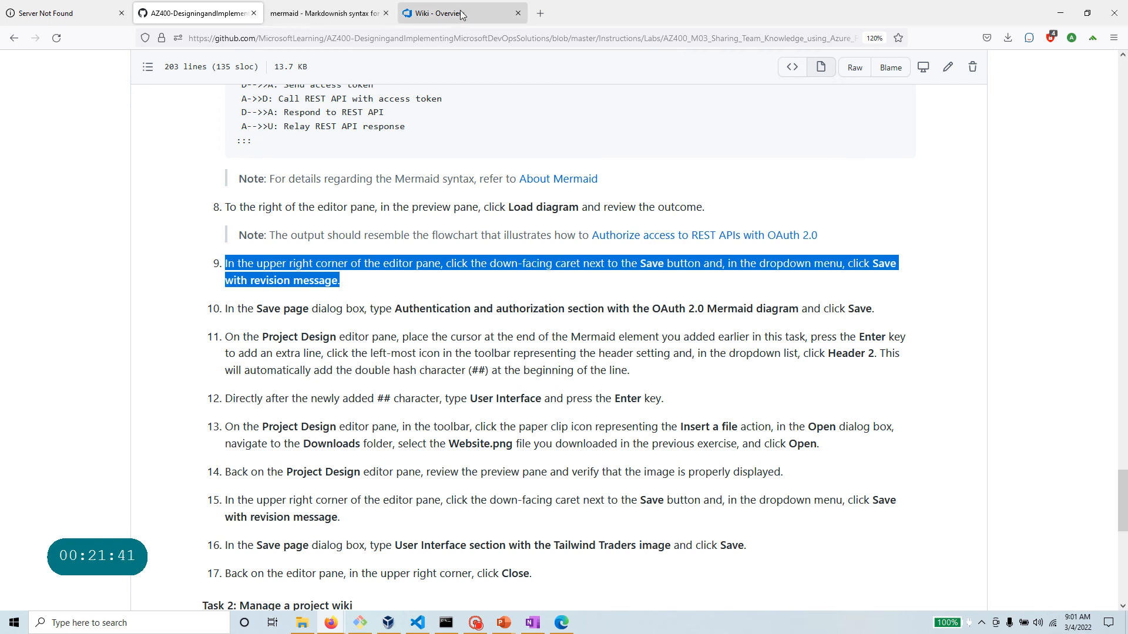
{"action": "left_click", "coordinate": [426, 10]}
{"action": "left_click", "coordinate": [1093, 131]}
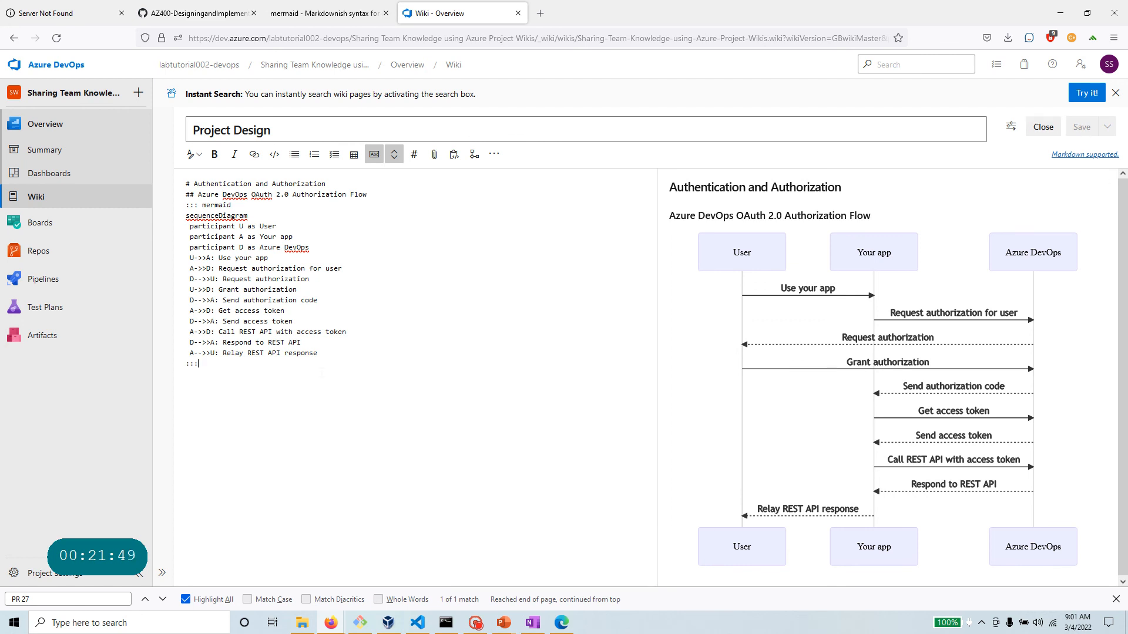
Add a line below the Mermaid block and save the page with the revision message "Updated page with headers and mermaid diagram.".
{"action": "key", "text": "Return"}
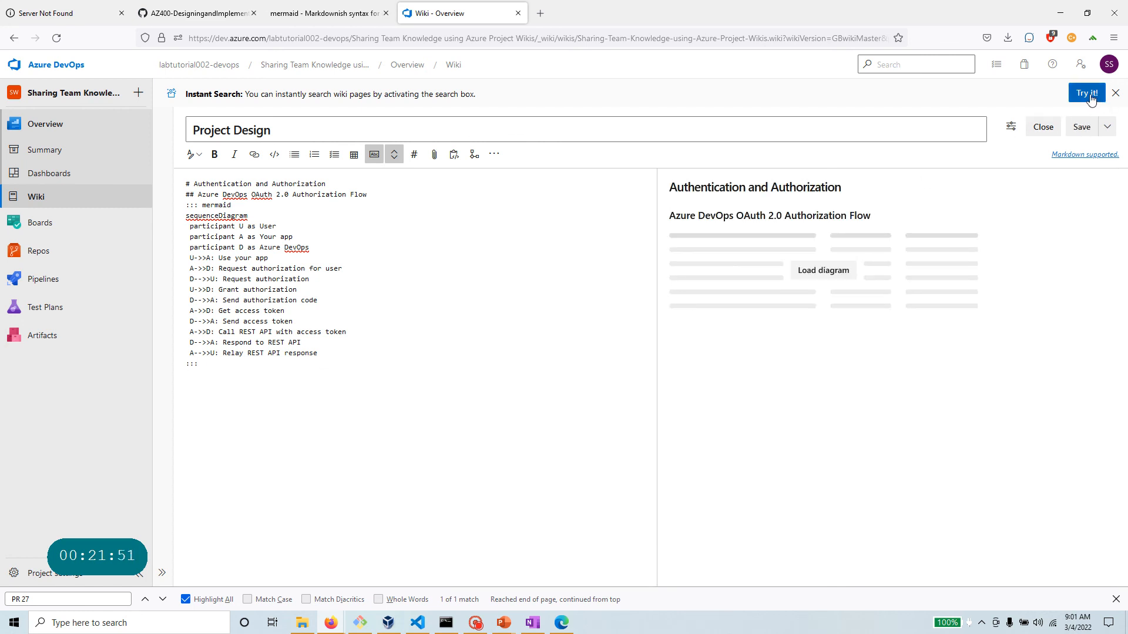
{"action": "left_click", "coordinate": [839, 275]}
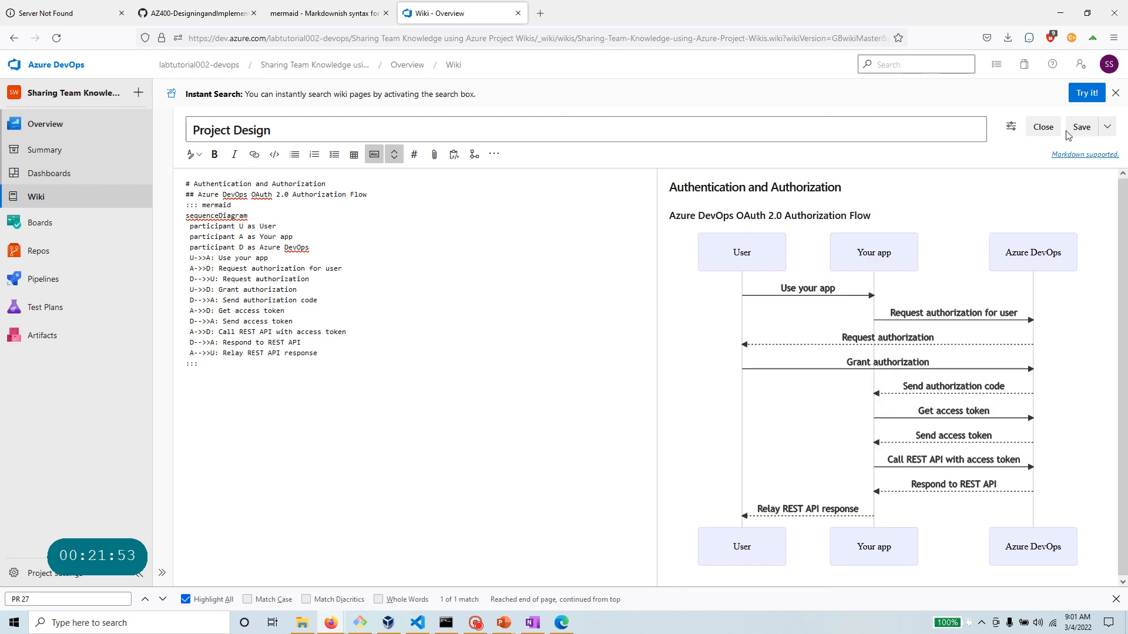
{"action": "left_click", "coordinate": [1107, 127]}
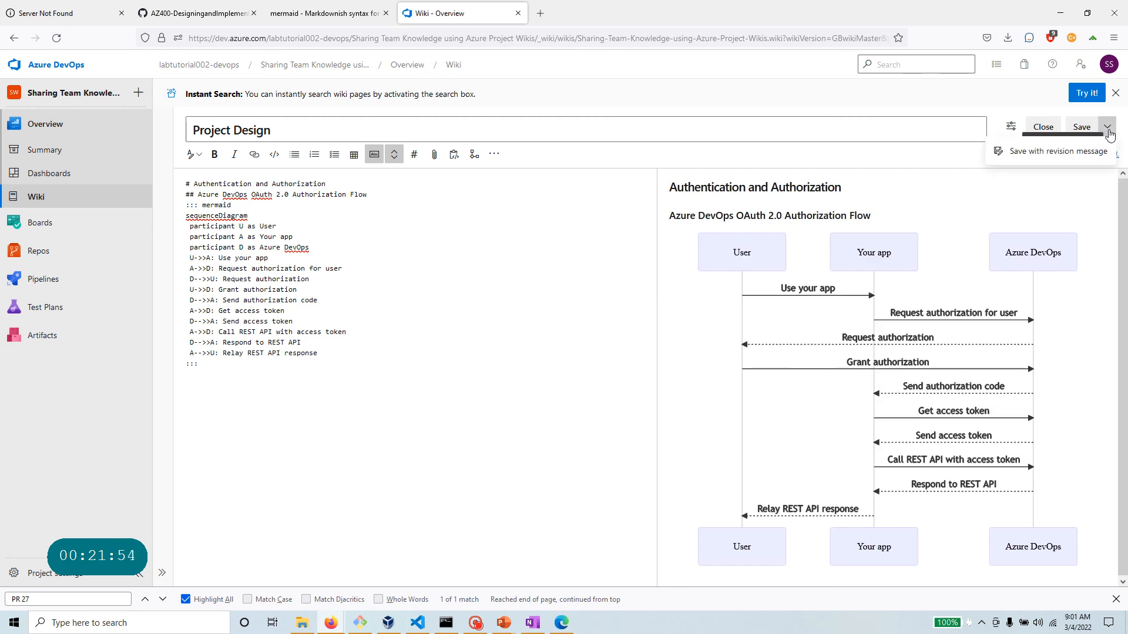
{"action": "left_click", "coordinate": [1057, 152]}
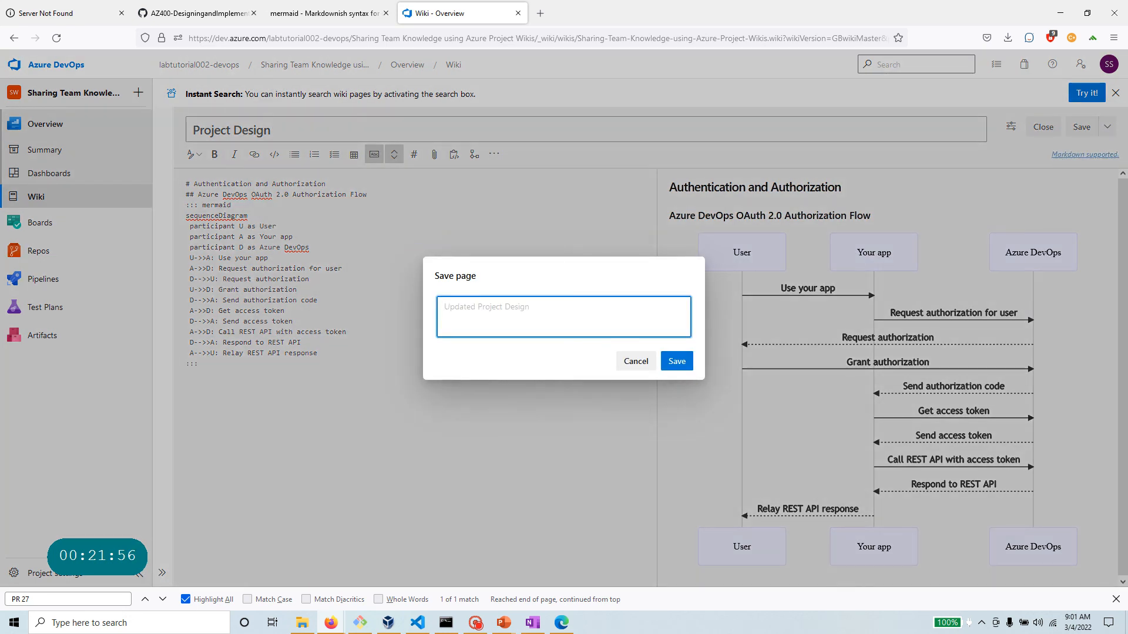
{"action": "type", "text": "Updated page with headers and mermaid diagram."}
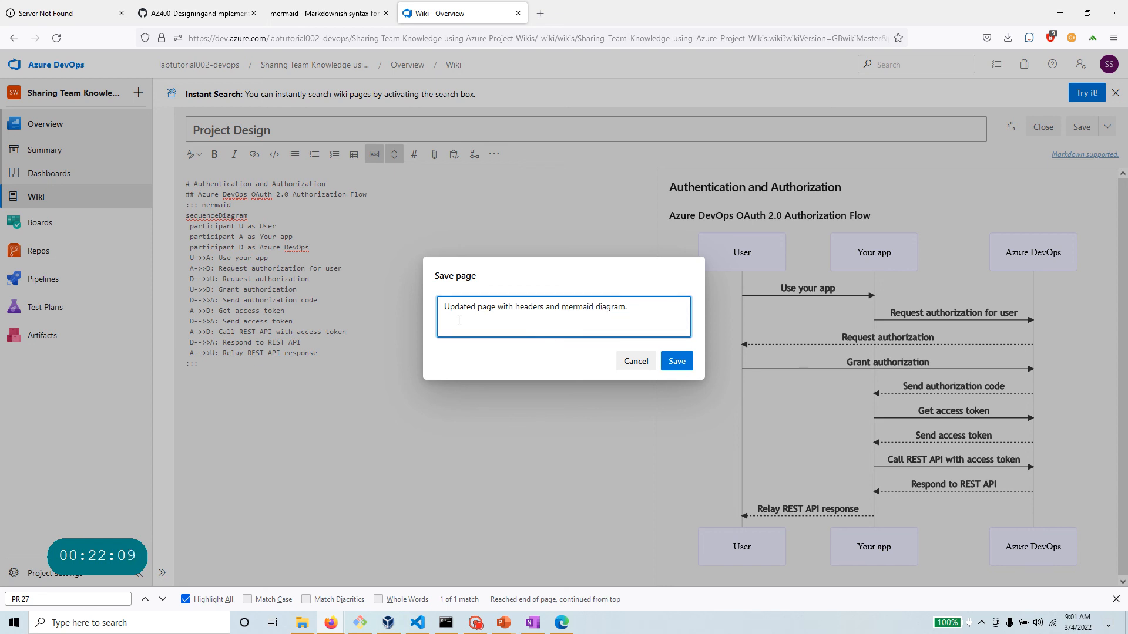
{"action": "left_click", "coordinate": [680, 361]}
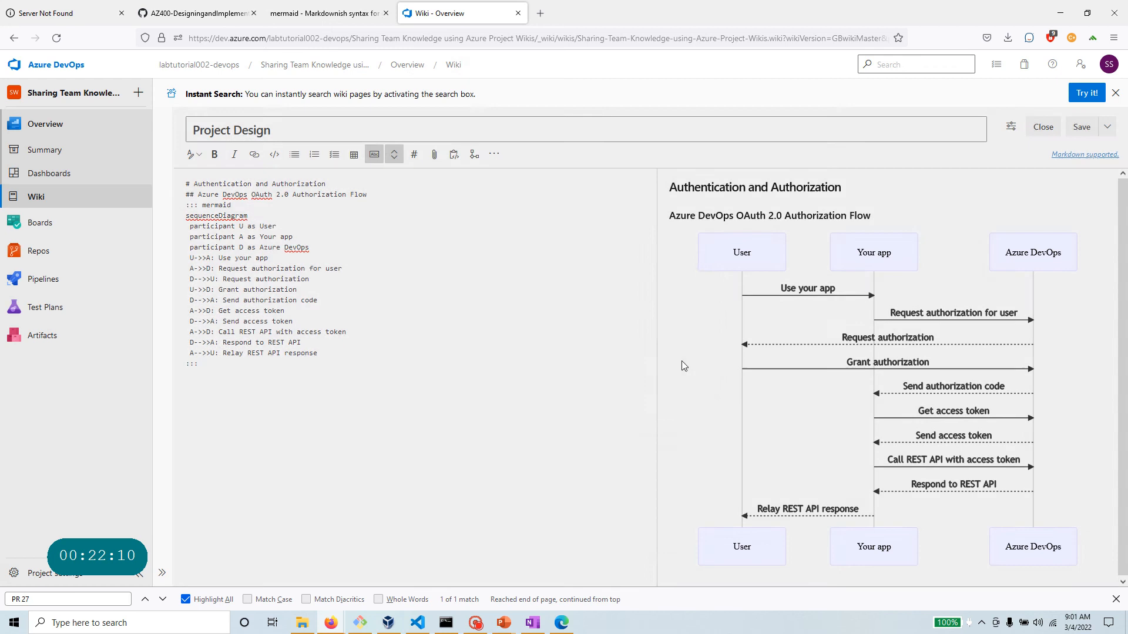
Close the About Mermaid page and copy "Authentication and authorization section with the OAuth 2.0 Mermaid diagram" from step 10 of the lab.
{"action": "left_click", "coordinate": [349, 22]}
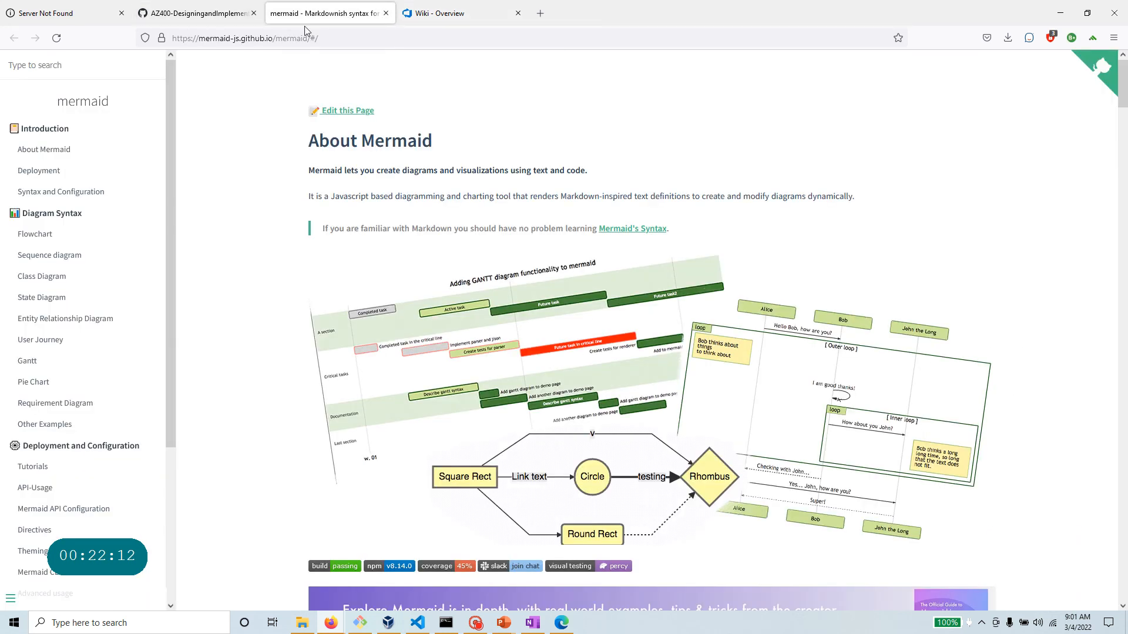
{"action": "left_click", "coordinate": [385, 13]}
{"action": "left_click", "coordinate": [346, 13]}
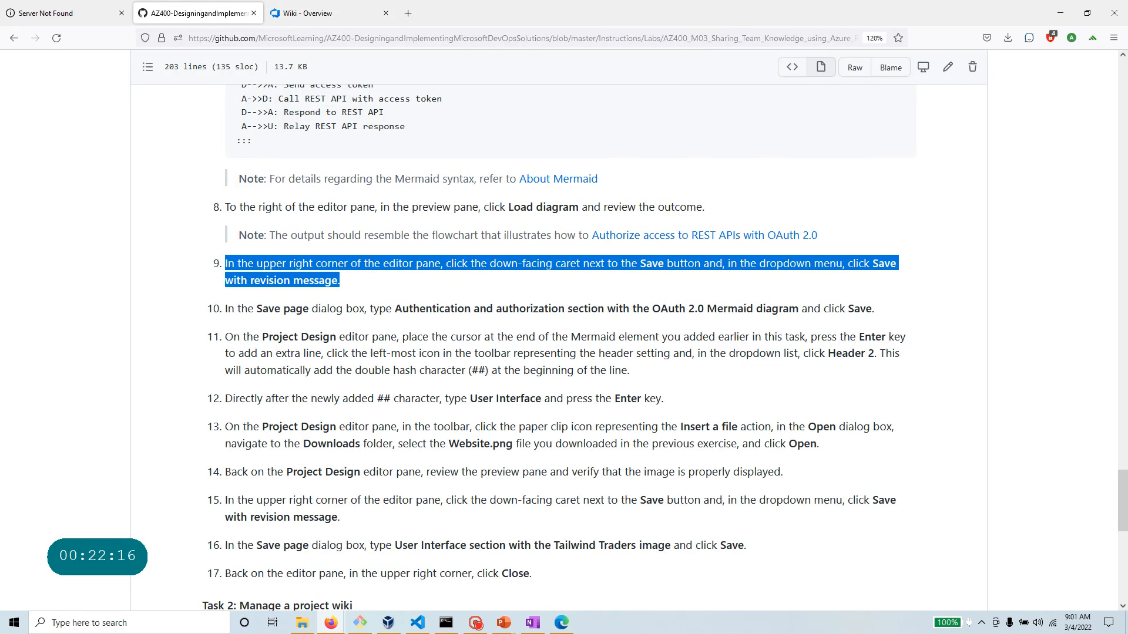
{"action": "left_click_drag", "start_coordinate": [394, 308], "coordinate": [798, 309]}
{"action": "right_click", "coordinate": [798, 309]}
{"action": "left_click", "coordinate": [819, 317]}
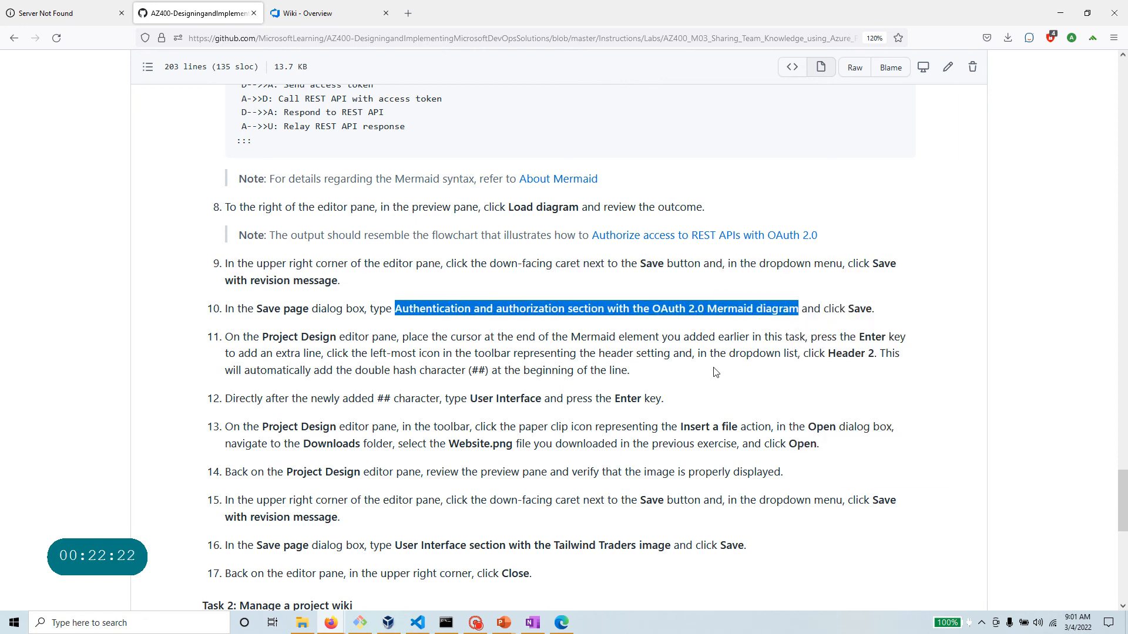
Add another line to the wiki page, save it with the copied text as revision message, and reload the diagram preview.
{"action": "left_click", "coordinate": [311, 13]}
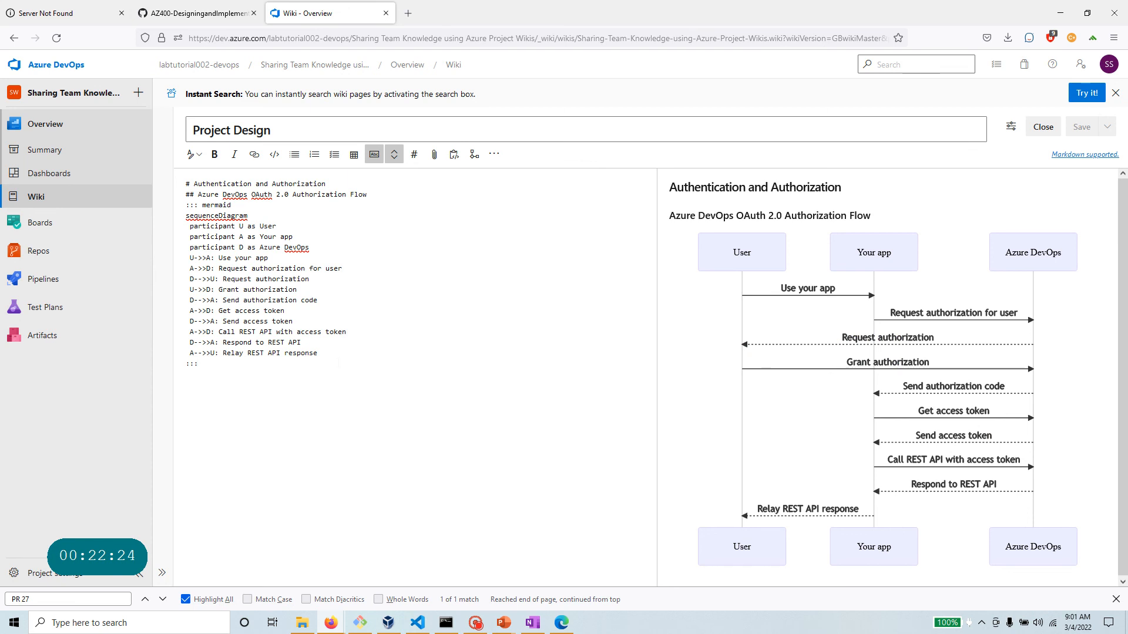
{"action": "key", "text": "Return"}
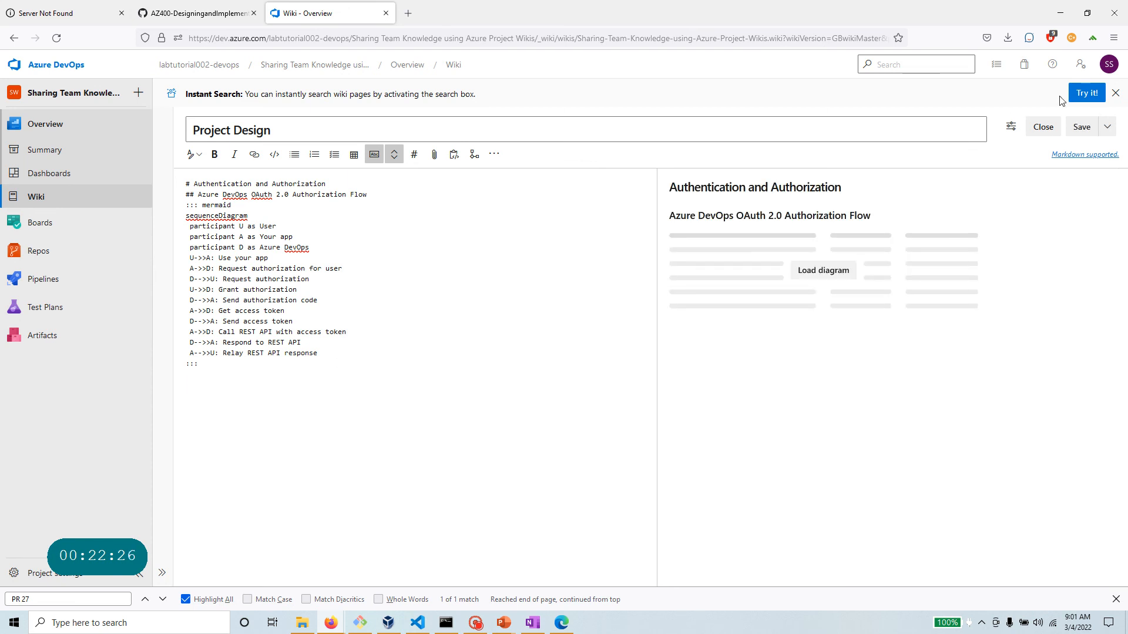
{"action": "left_click", "coordinate": [1107, 126]}
{"action": "left_click", "coordinate": [1079, 150]}
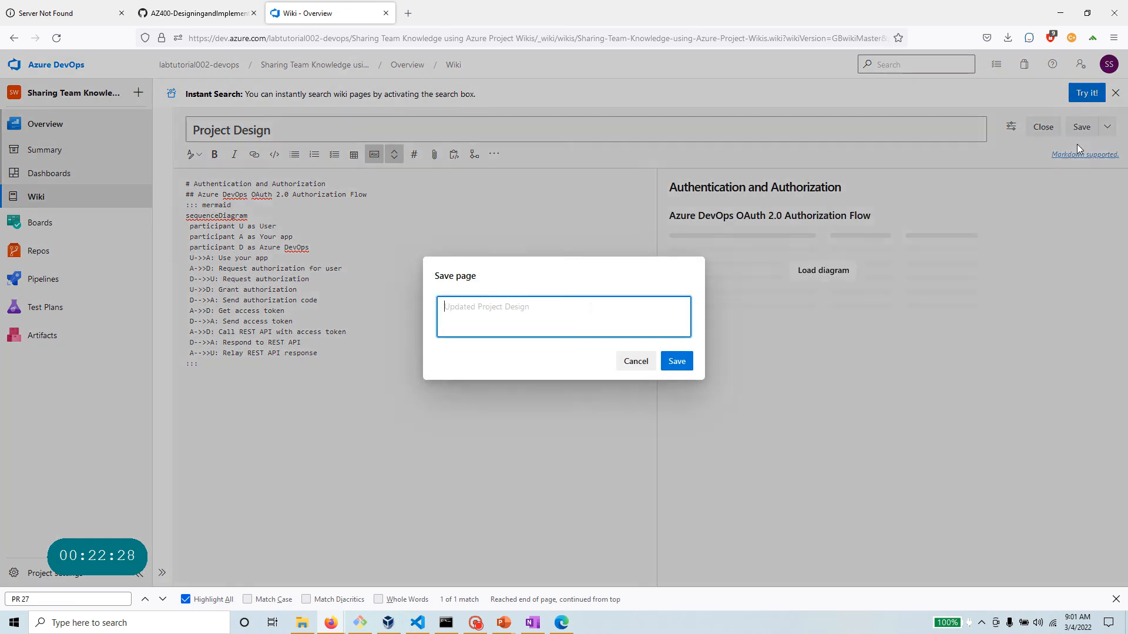
{"action": "key", "text": "ctrl+v"}
{"action": "key", "text": "ctrl+a"}
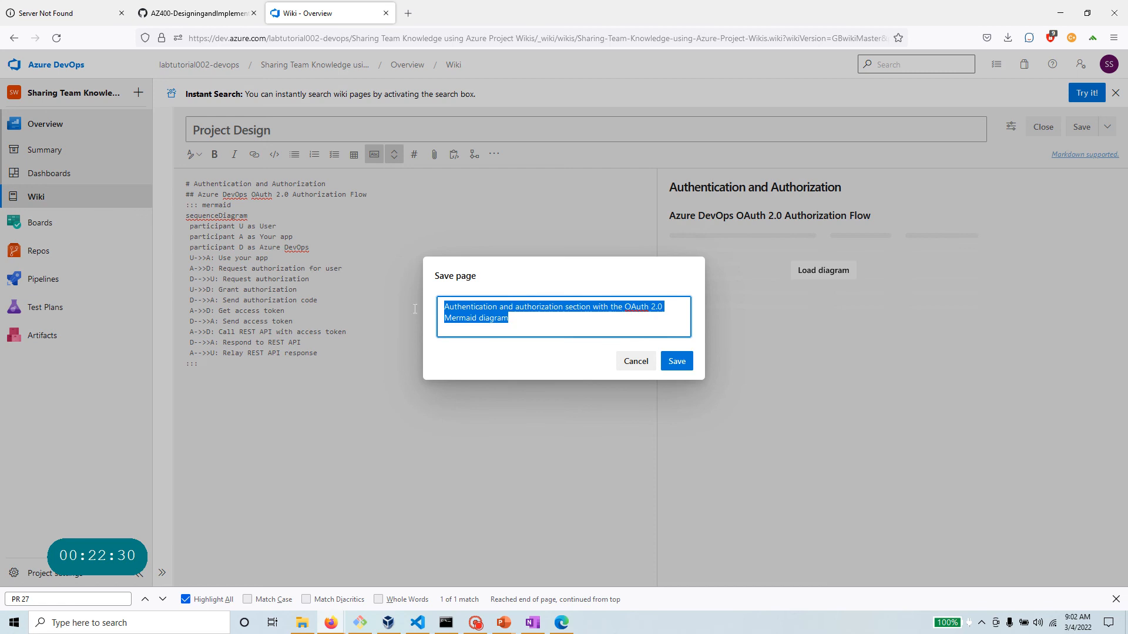
{"action": "mouse_move", "coordinate": [412, 308]}
{"action": "left_mouse_down"}
{"action": "mouse_move", "coordinate": [516, 318]}
{"action": "mouse_move", "coordinate": [416, 290]}
{"action": "left_mouse_up"}
{"action": "left_click", "coordinate": [679, 359]}
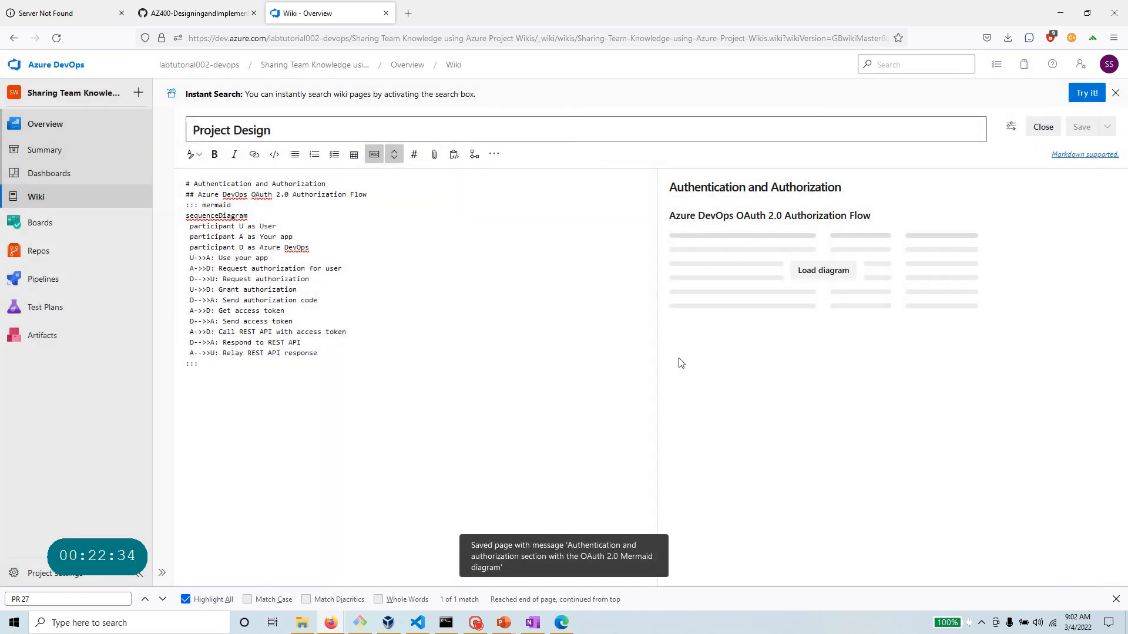
{"action": "left_click", "coordinate": [801, 279]}
Read step 11 of the lab on where to place the cursor and locate the Project Design title in the wiki editor.
{"action": "left_click", "coordinate": [176, 13]}
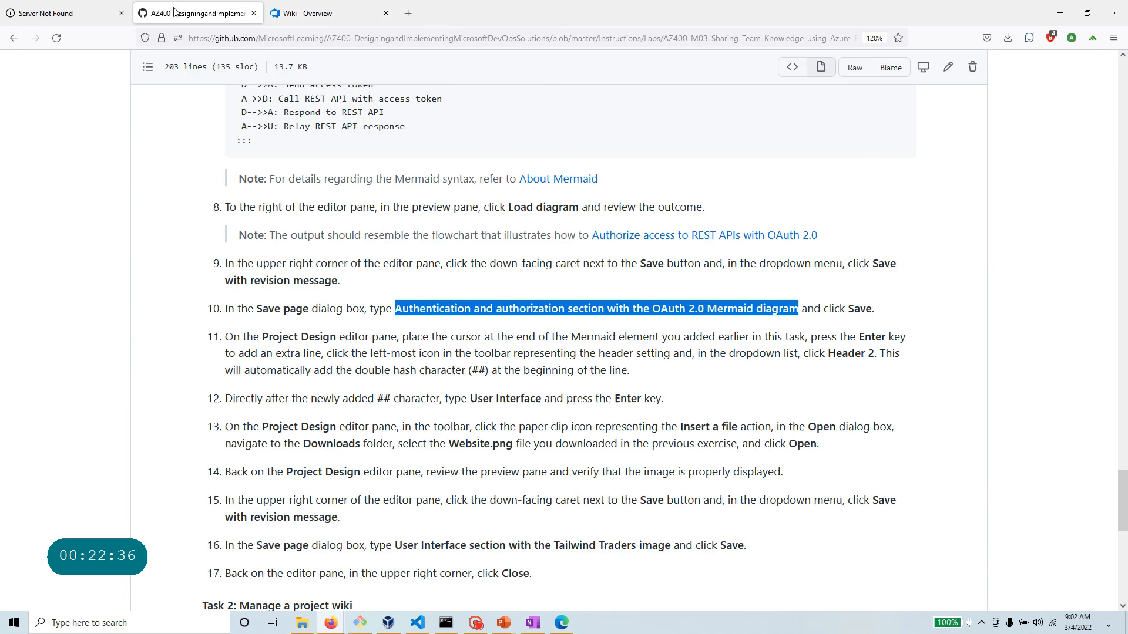
{"action": "scroll", "coordinate": [564, 347], "scroll_direction": "down", "scroll_amount": 3}
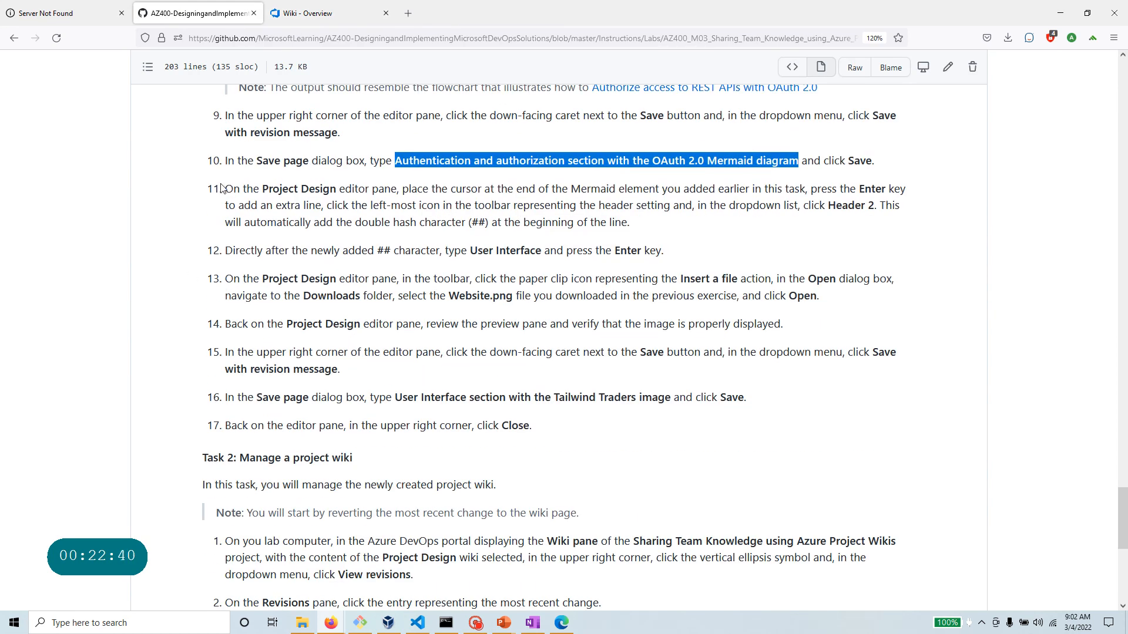
{"action": "left_click_drag", "start_coordinate": [224, 188], "coordinate": [659, 188]}
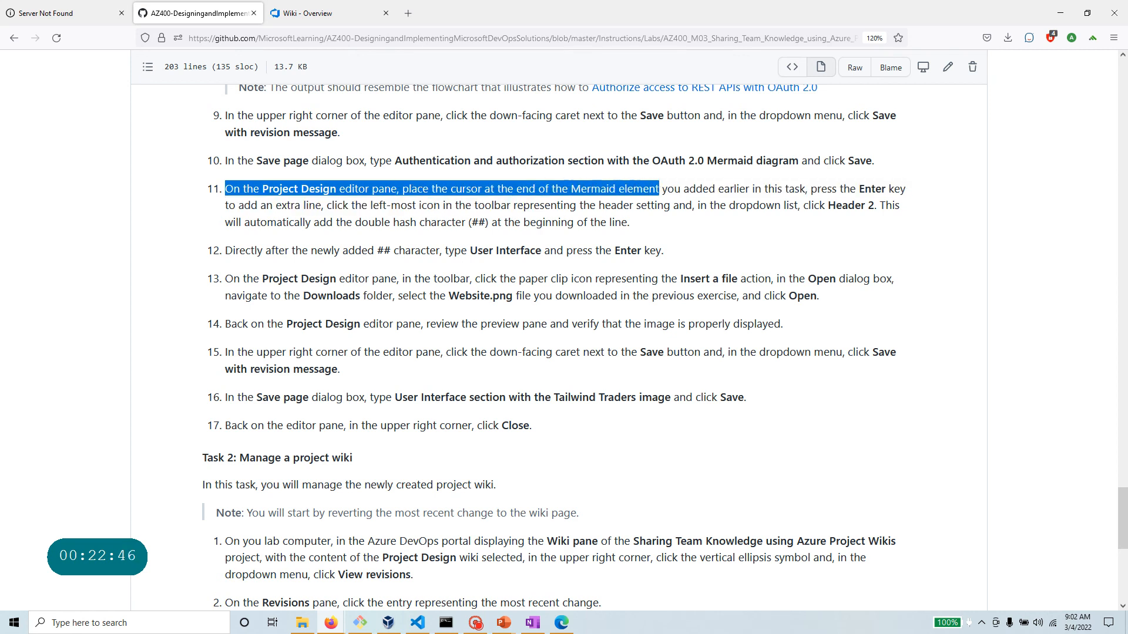
{"action": "left_click", "coordinate": [311, 13]}
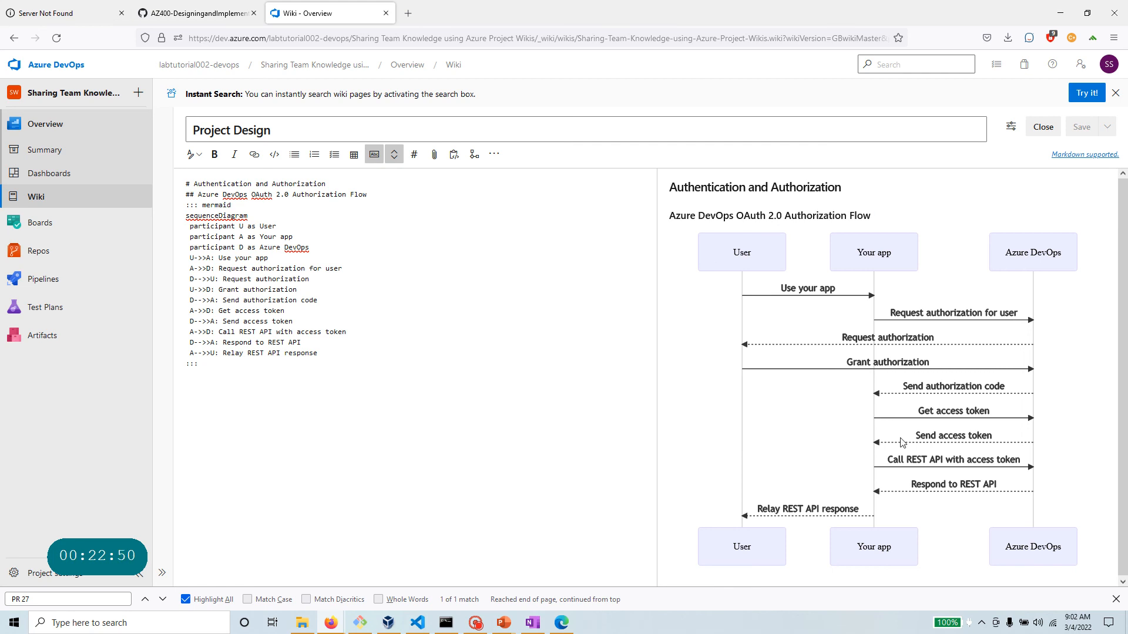
{"action": "left_click", "coordinate": [283, 130]}
{"action": "key", "text": "ctrl+a"}
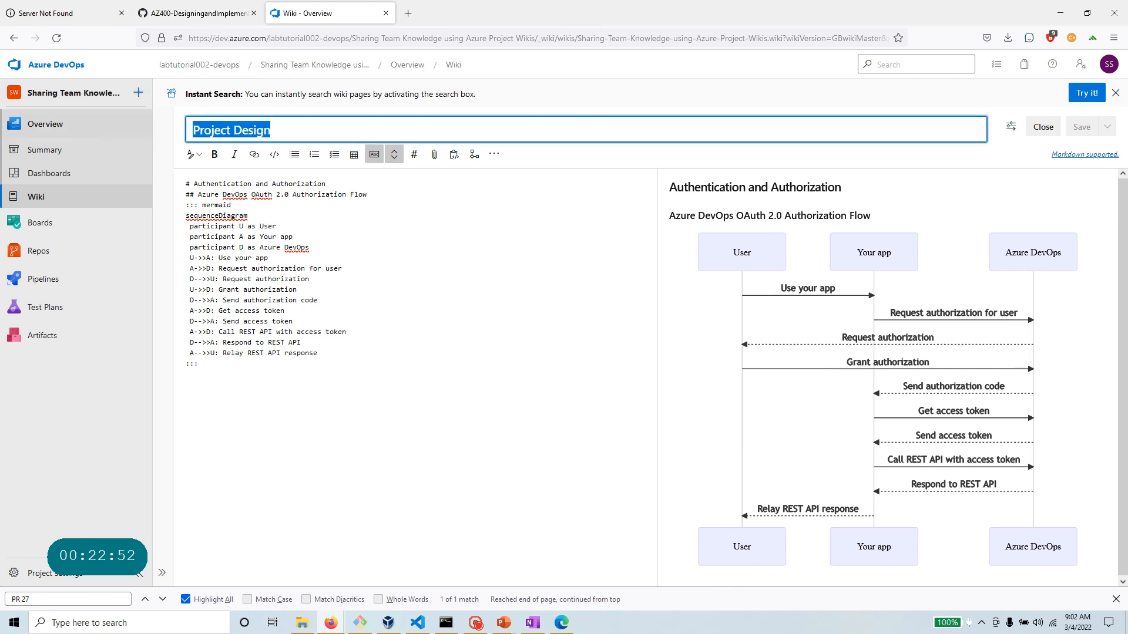
Read steps 11 and 12 of the lab on adding a Header 2 line and copy the heading text "User Interface".
{"action": "left_click", "coordinate": [194, 13]}
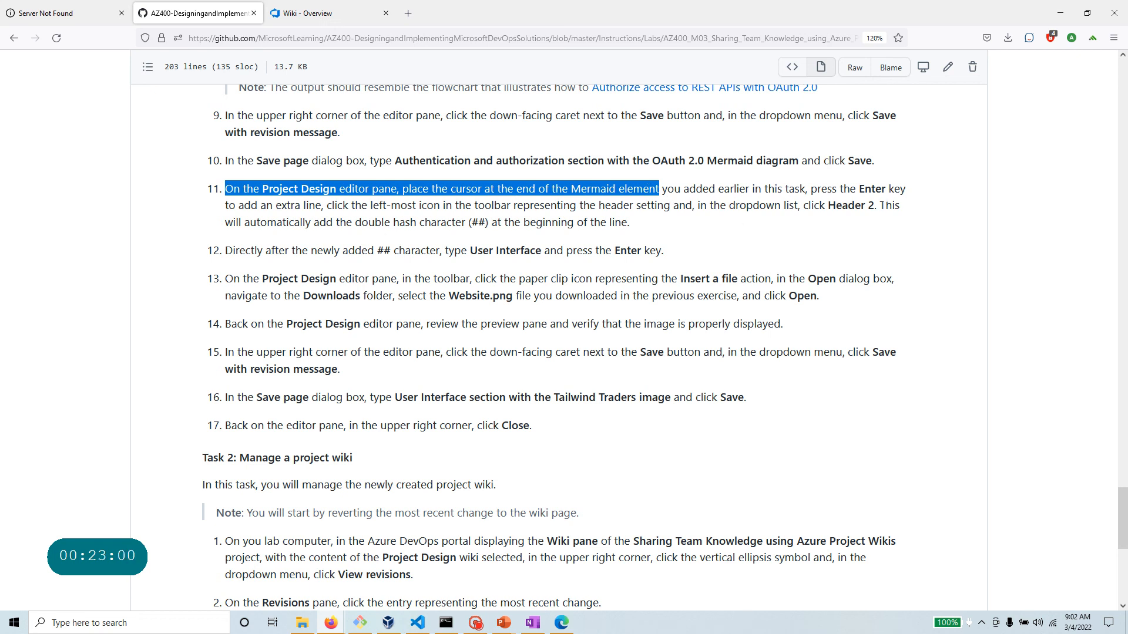
{"action": "double_click", "coordinate": [856, 205]}
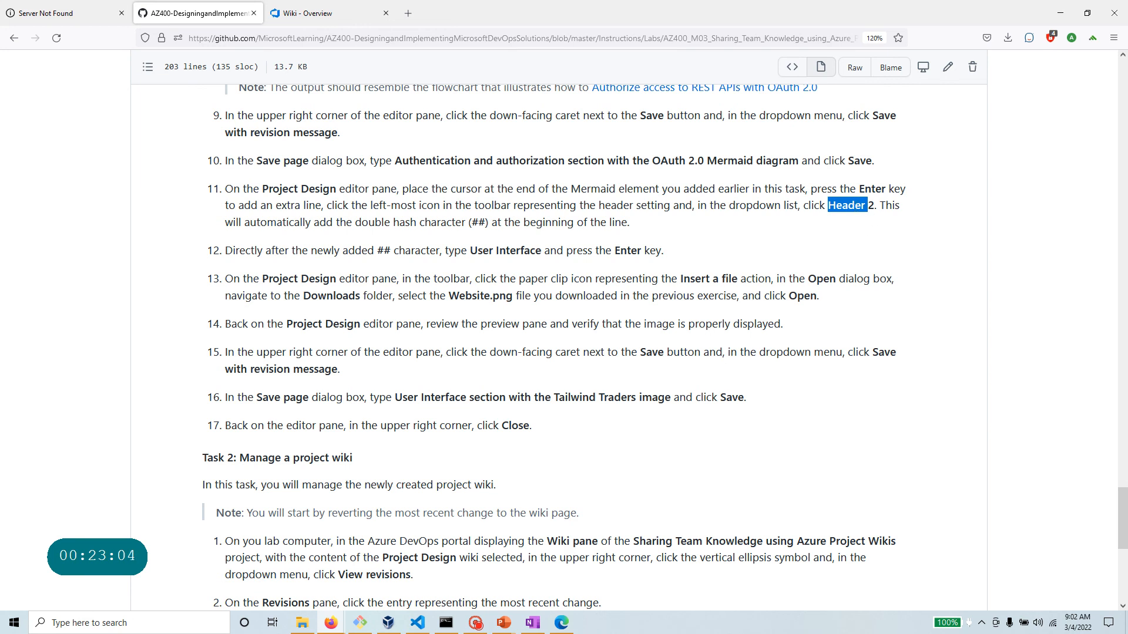
{"action": "left_click_drag", "start_coordinate": [469, 251], "coordinate": [541, 251]}
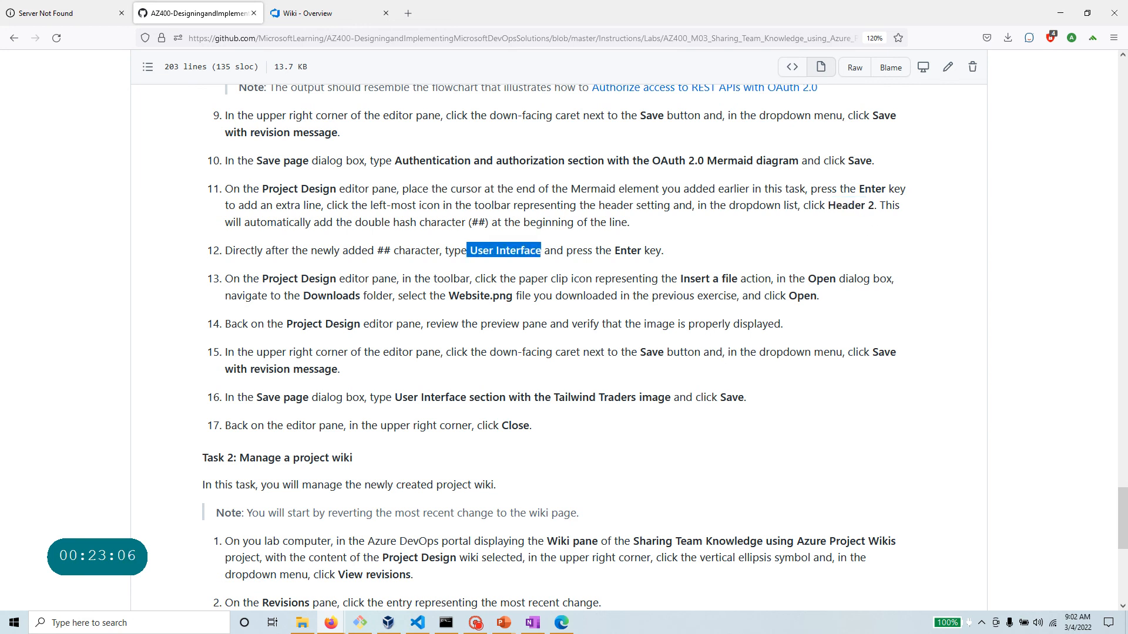
{"action": "right_click", "coordinate": [530, 251]}
{"action": "left_click", "coordinate": [555, 264]}
Add a Header 2 line reading "User Interface" below the Mermaid block in the Project Design wiki page.
{"action": "left_click", "coordinate": [274, 20]}
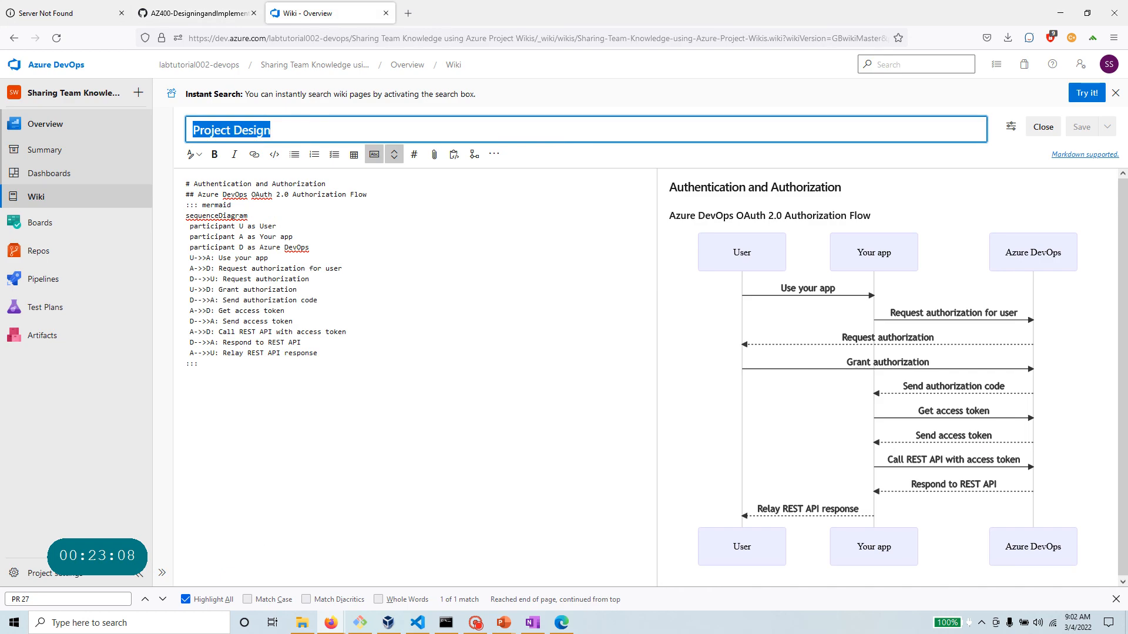
{"action": "key", "text": "Return"}
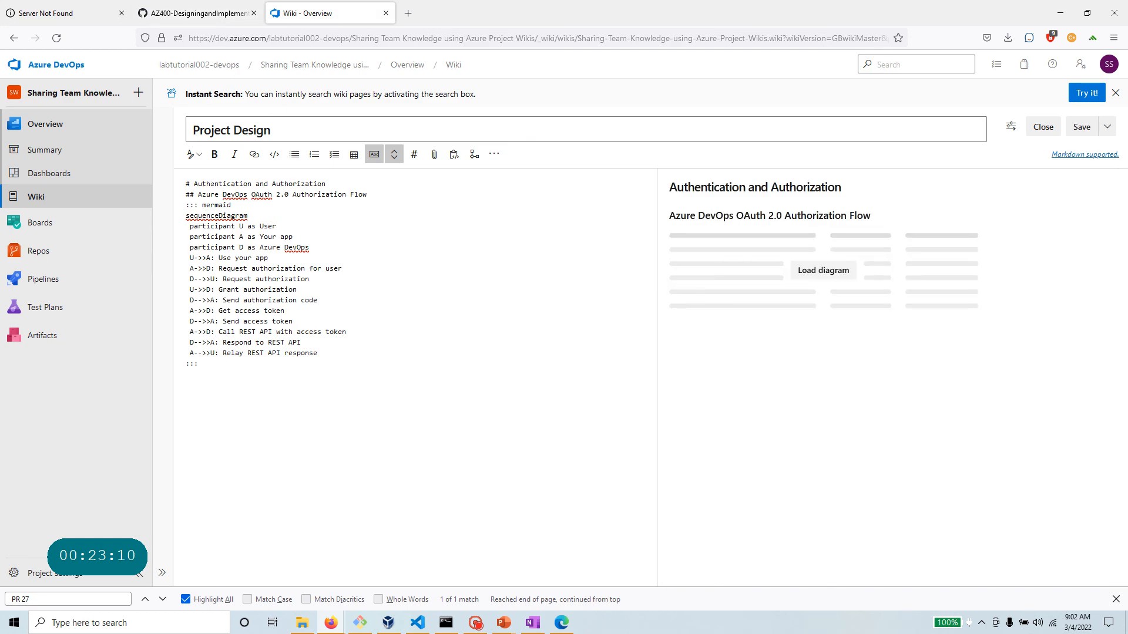
{"action": "left_click", "coordinate": [192, 154]}
{"action": "left_click", "coordinate": [211, 197]}
{"action": "key", "text": "ctrl+v"}
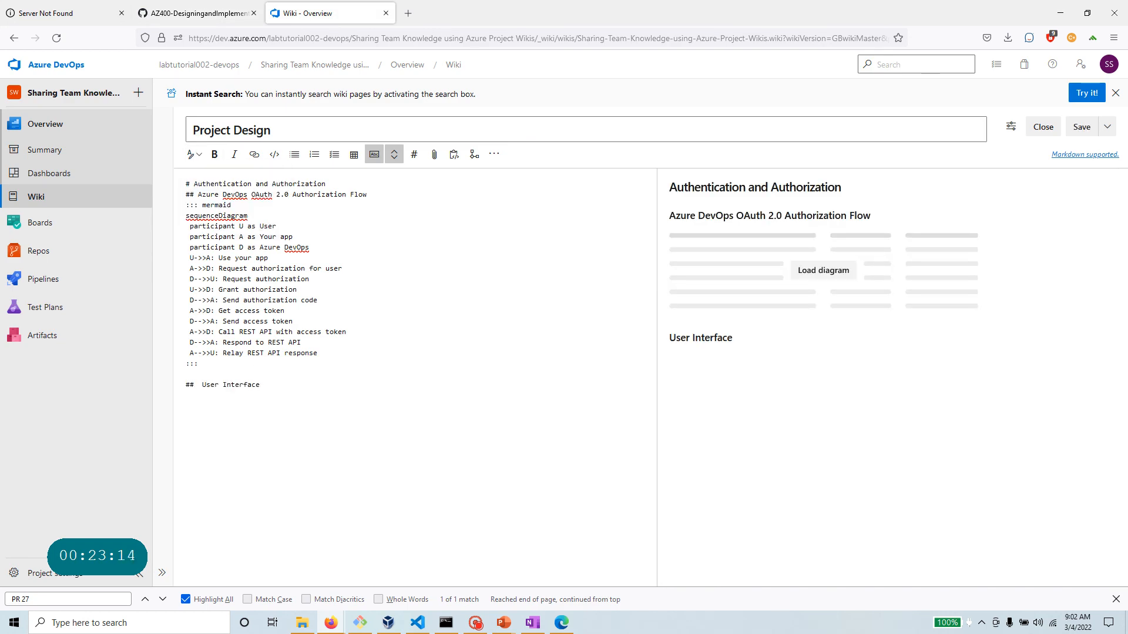
Read step 13 of the lab on inserting the Website.png file into the Project Design page.
{"action": "left_click", "coordinate": [202, 18]}
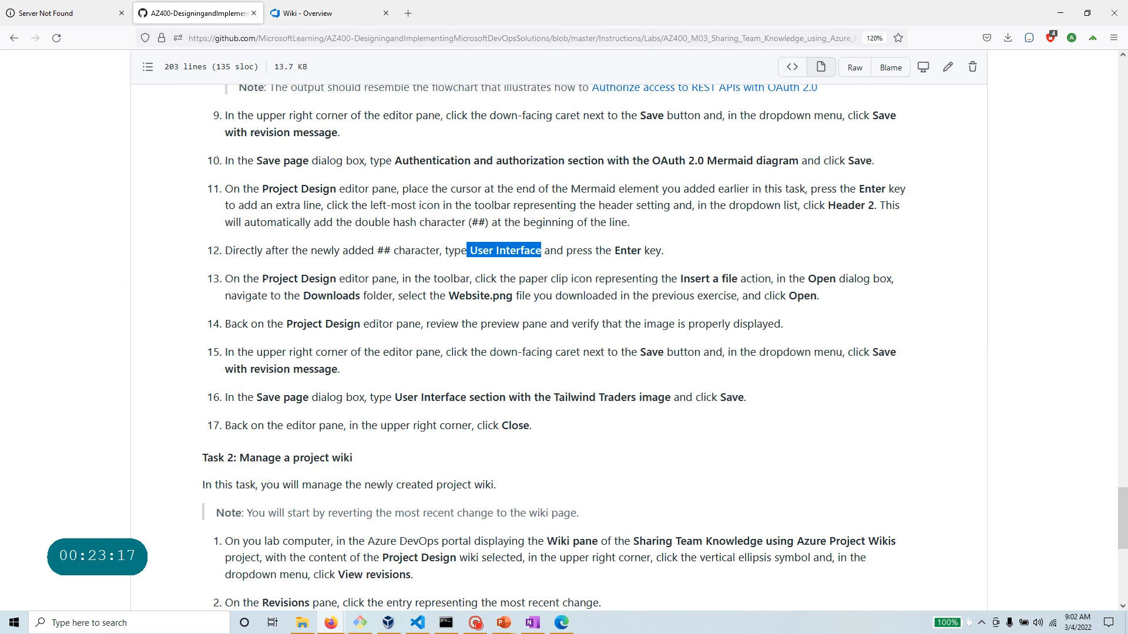
{"action": "left_click_drag", "start_coordinate": [261, 279], "coordinate": [345, 278]}
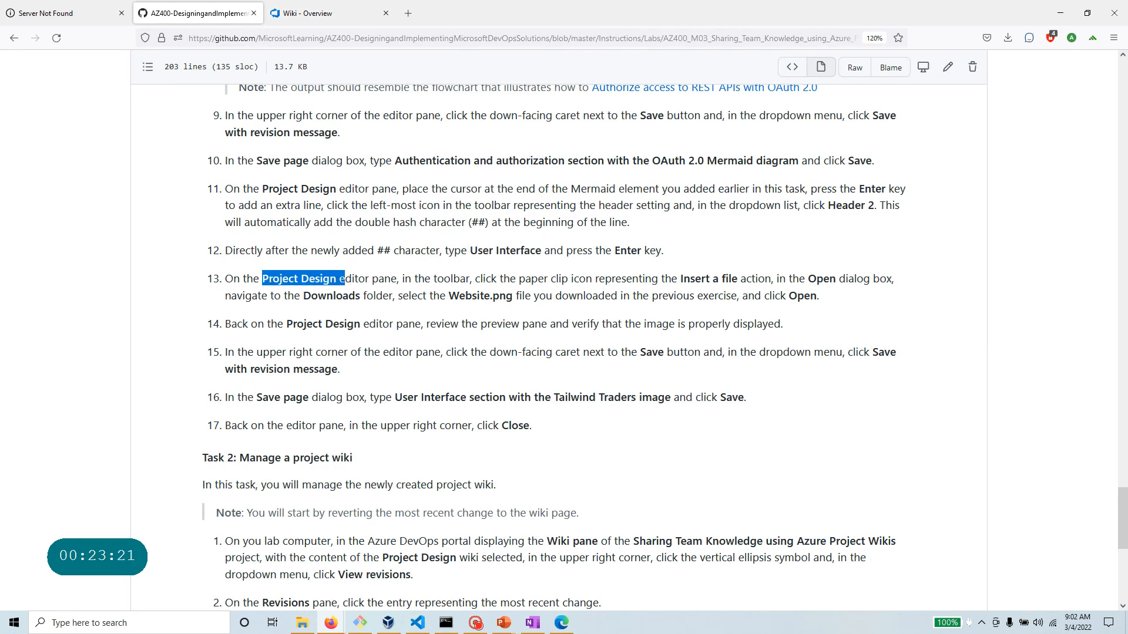
{"action": "left_click_drag", "start_coordinate": [470, 278], "coordinate": [897, 285]}
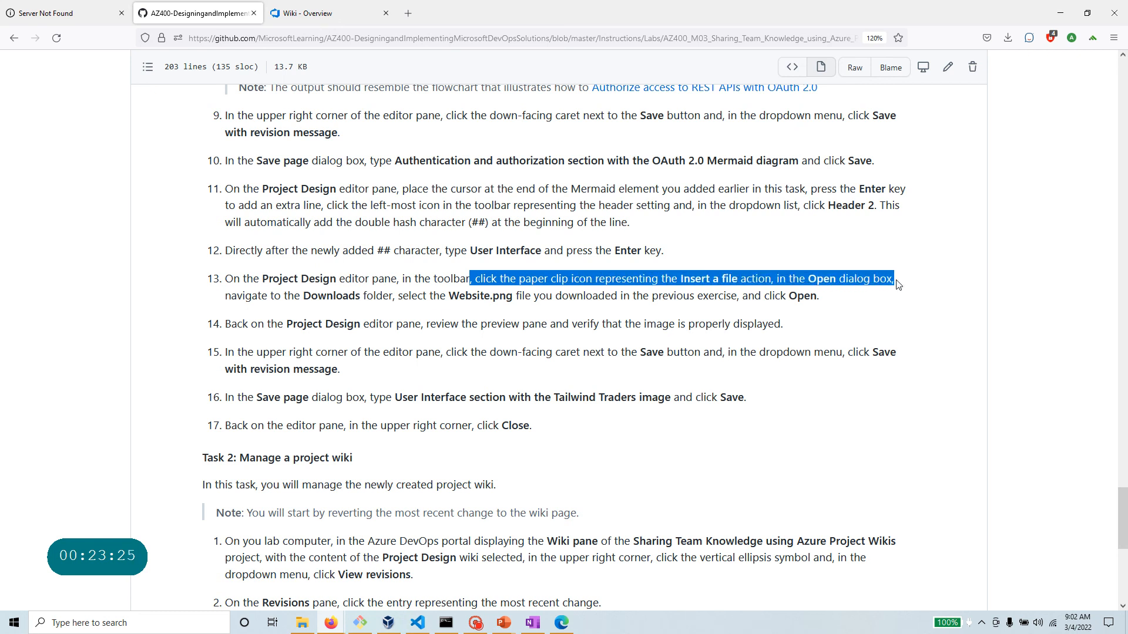
{"action": "left_click_drag", "start_coordinate": [303, 295], "coordinate": [515, 296]}
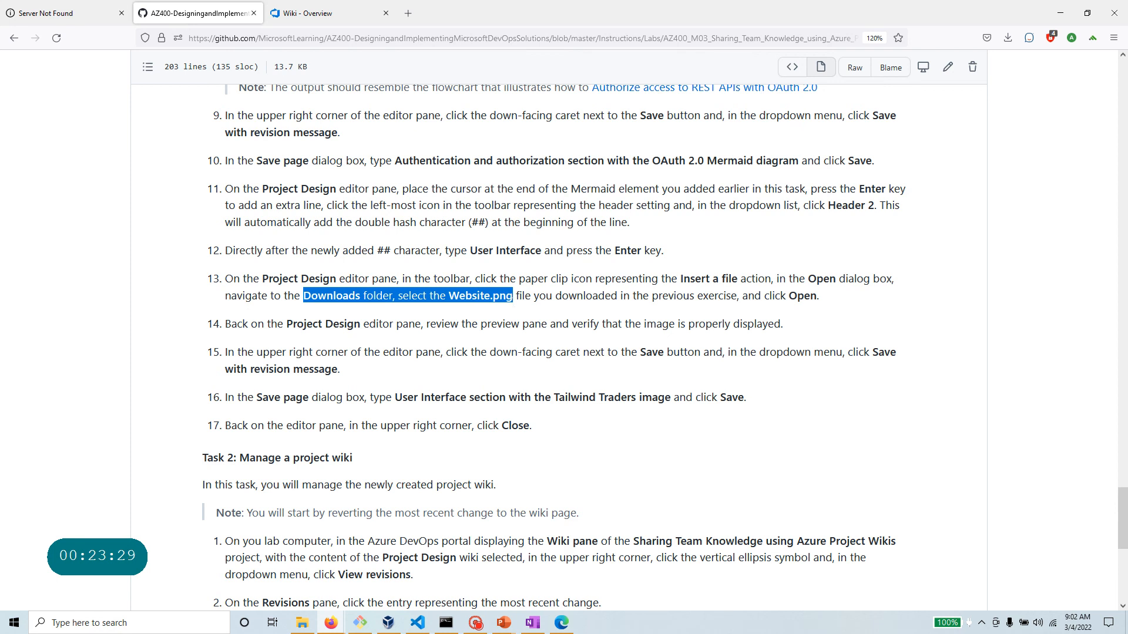
Insert Website.png from the git-images folder on the Desktop below the User Interface heading and highlight its attachment line.
{"action": "left_click", "coordinate": [306, 13]}
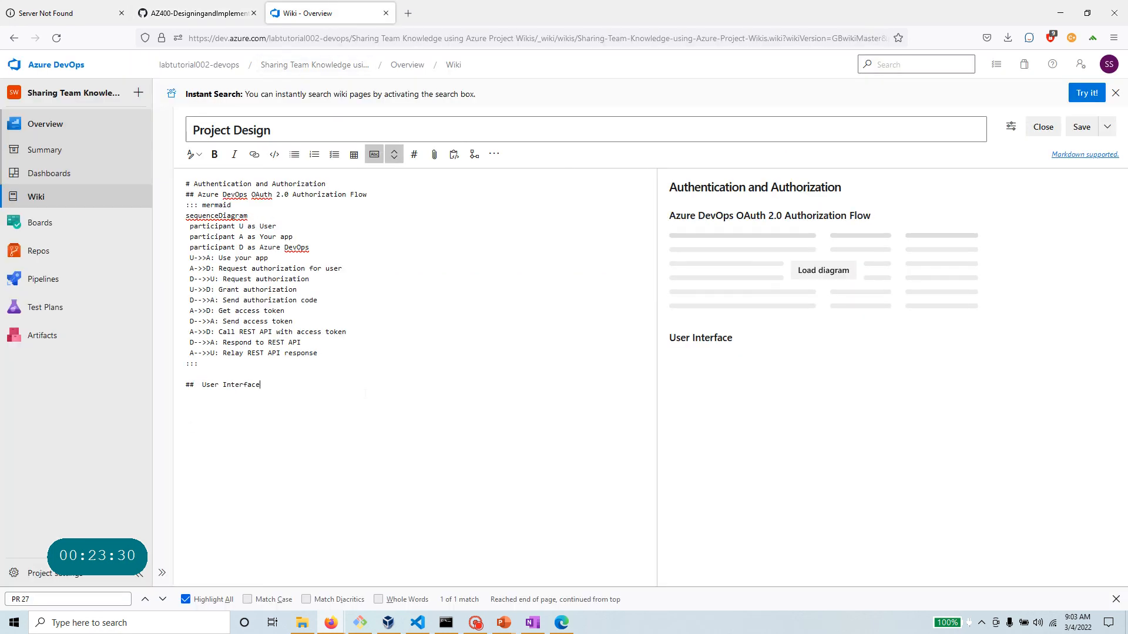
{"action": "left_click", "coordinate": [433, 156]}
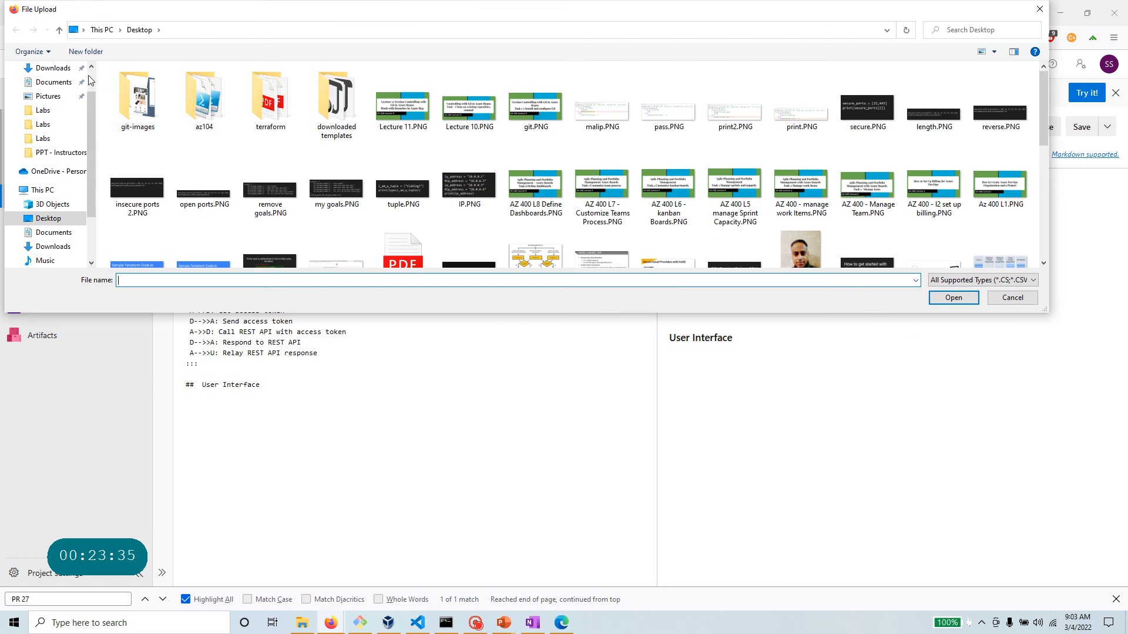
{"action": "left_click", "coordinate": [60, 81]}
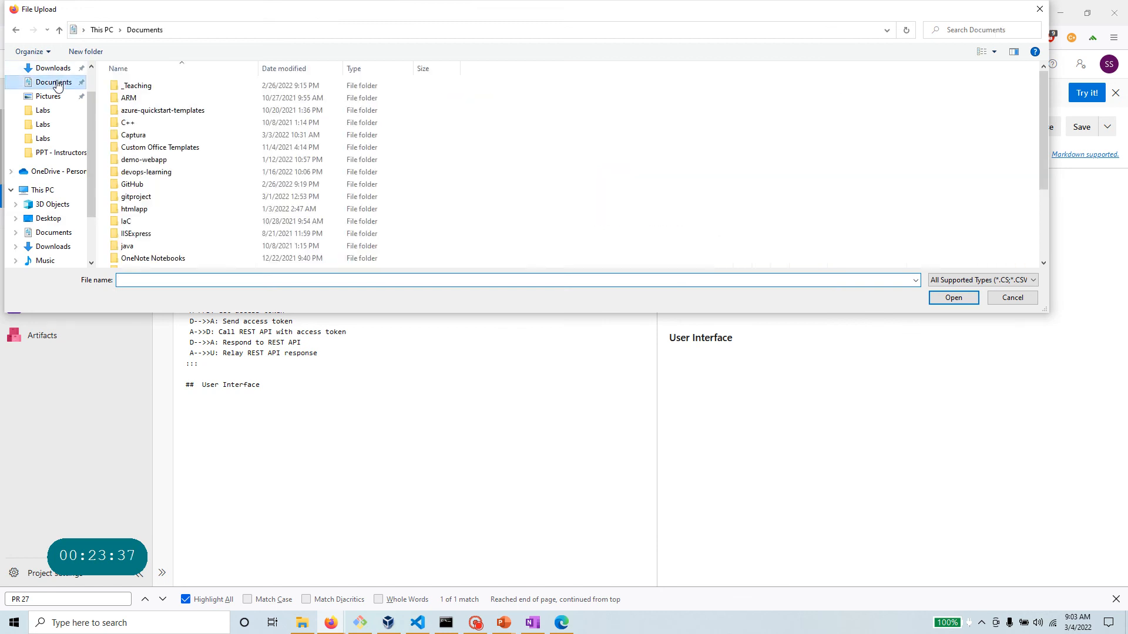
{"action": "left_click", "coordinate": [56, 69]}
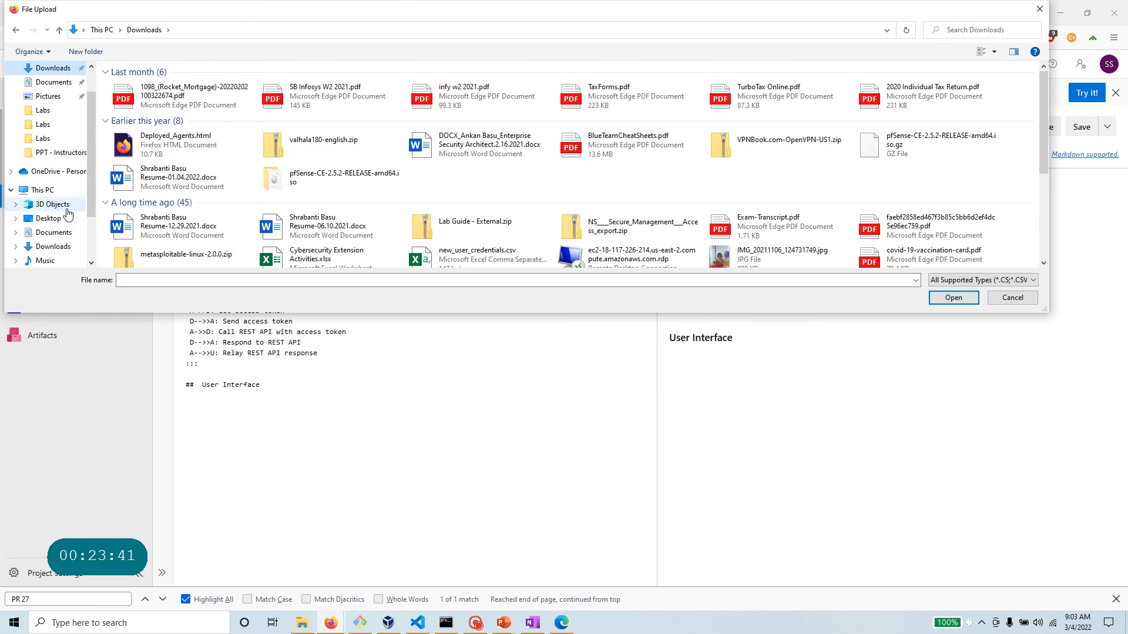
{"action": "scroll", "coordinate": [59, 117], "scroll_direction": "up", "scroll_amount": 1}
{"action": "left_click", "coordinate": [64, 94]}
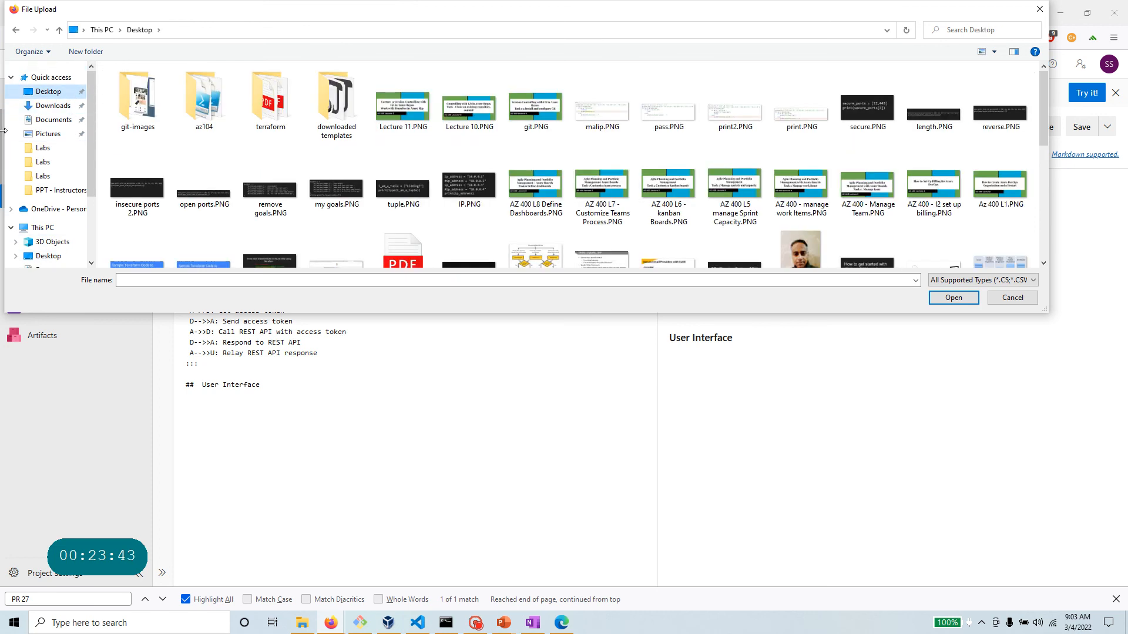
{"action": "double_click", "coordinate": [144, 117]}
{"action": "left_click", "coordinate": [141, 103]}
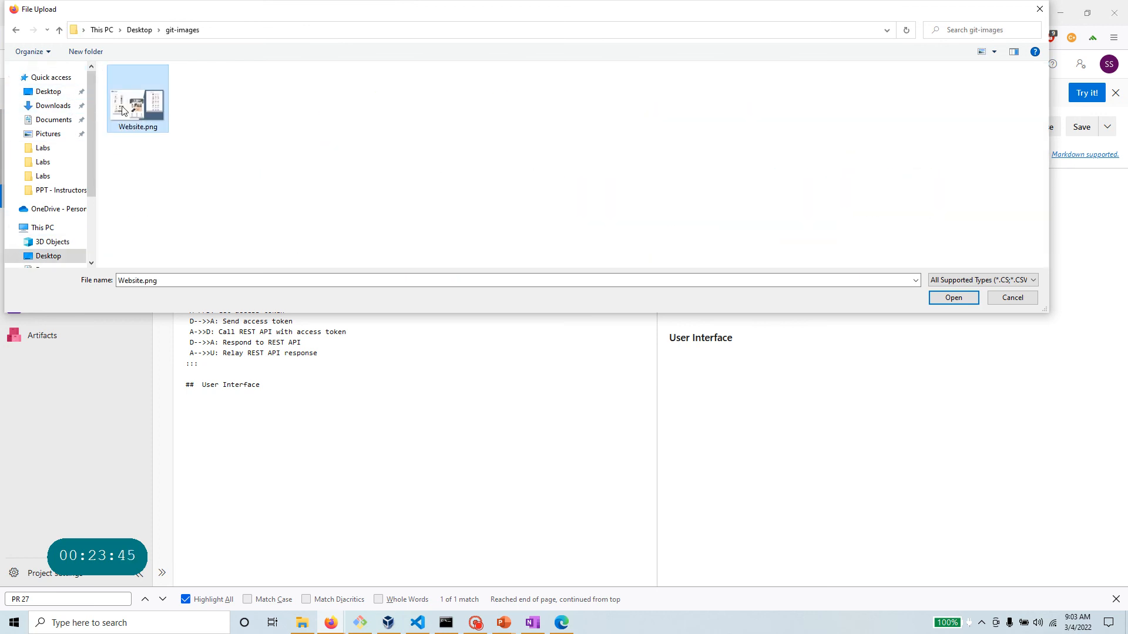
{"action": "left_click", "coordinate": [950, 297]}
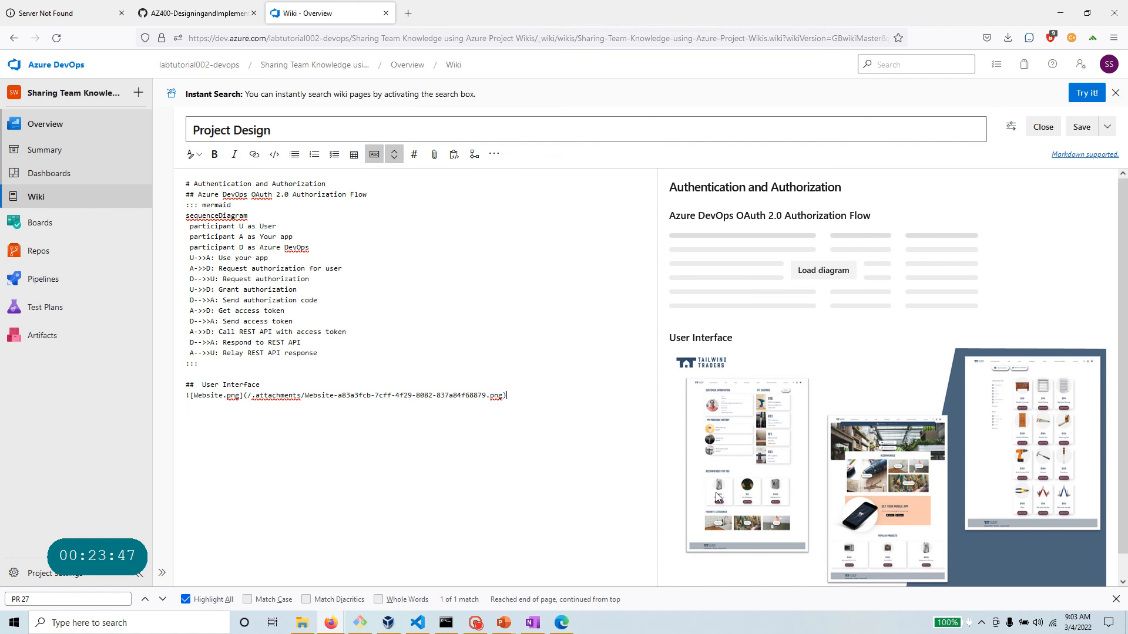
{"action": "key", "text": "shift+Home"}
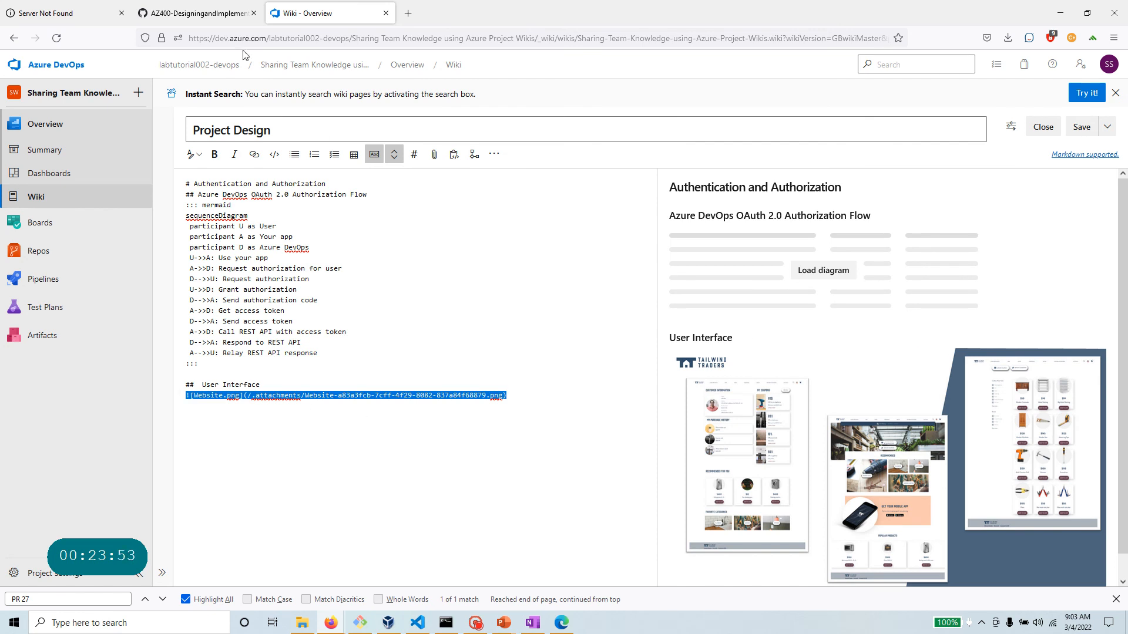
Read steps 14 and 15 of the lab and copy "User Interface section with the Tailwind Traders image" from step 16.
{"action": "left_click", "coordinate": [218, 14]}
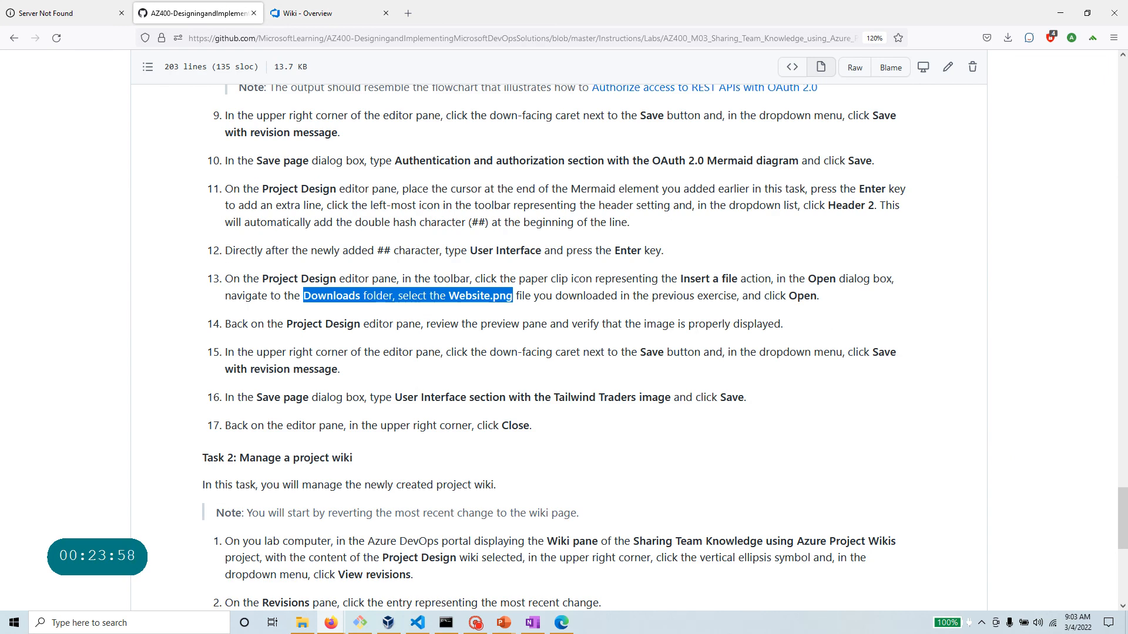
{"action": "left_click_drag", "start_coordinate": [797, 331], "coordinate": [224, 324]}
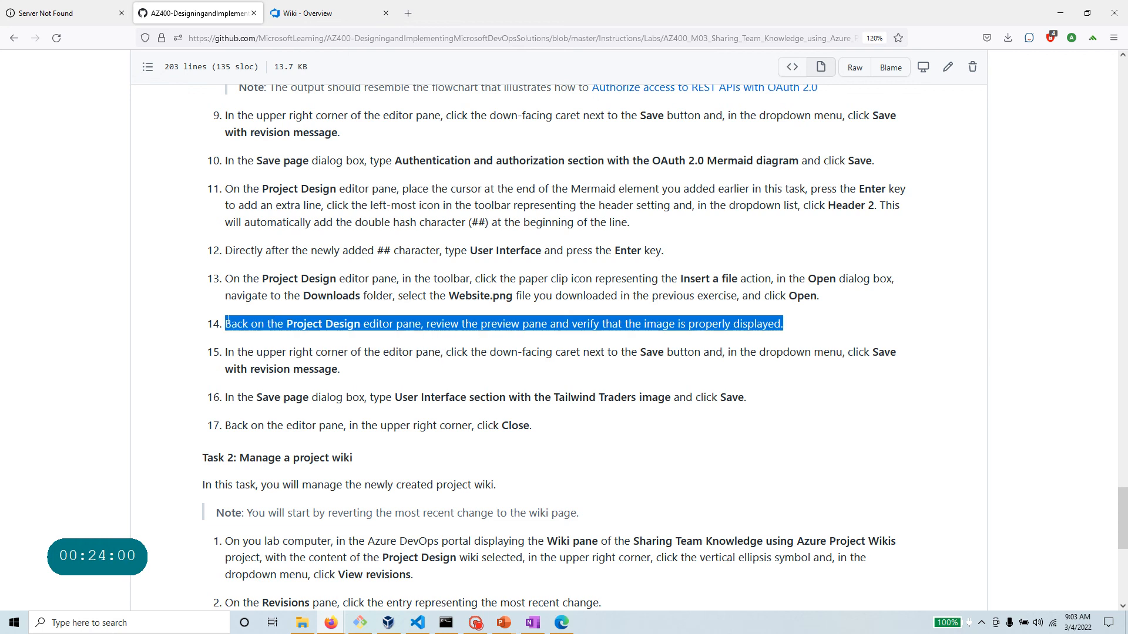
{"action": "scroll", "coordinate": [221, 351], "scroll_direction": "down", "scroll_amount": 1}
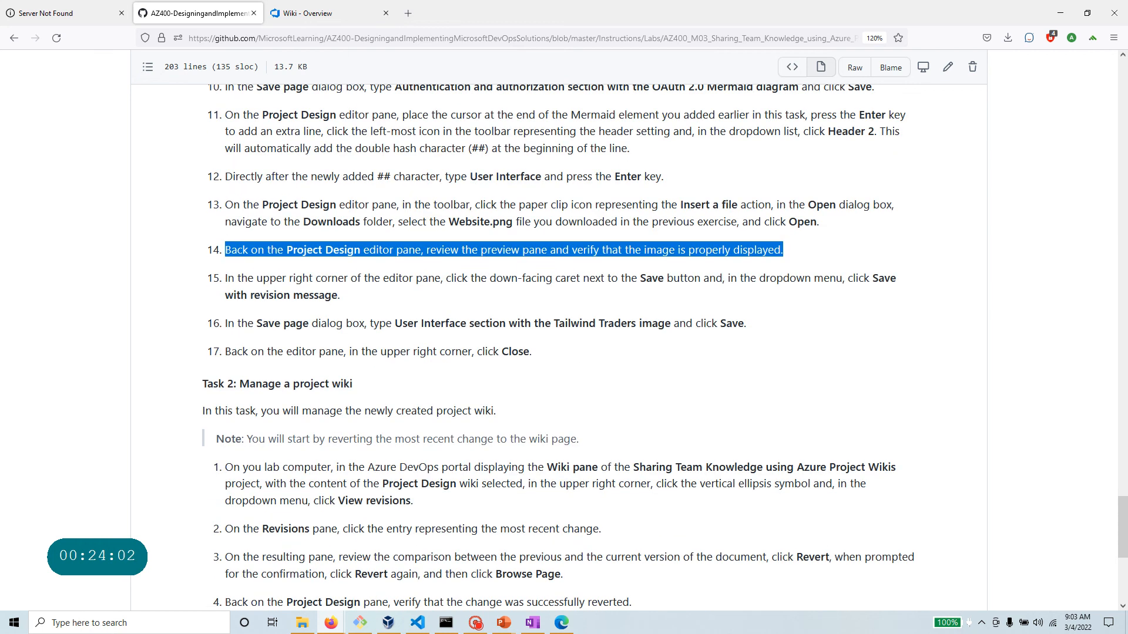
{"action": "double_click", "coordinate": [653, 278]}
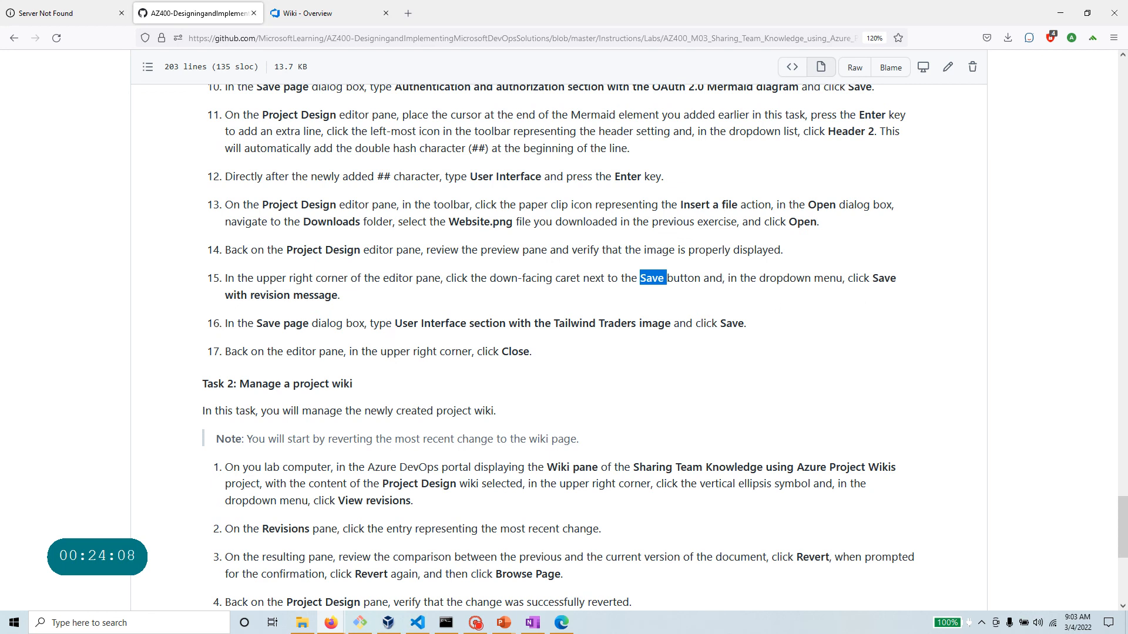
{"action": "left_click_drag", "start_coordinate": [396, 323], "coordinate": [670, 325]}
{"action": "right_click", "coordinate": [646, 326]}
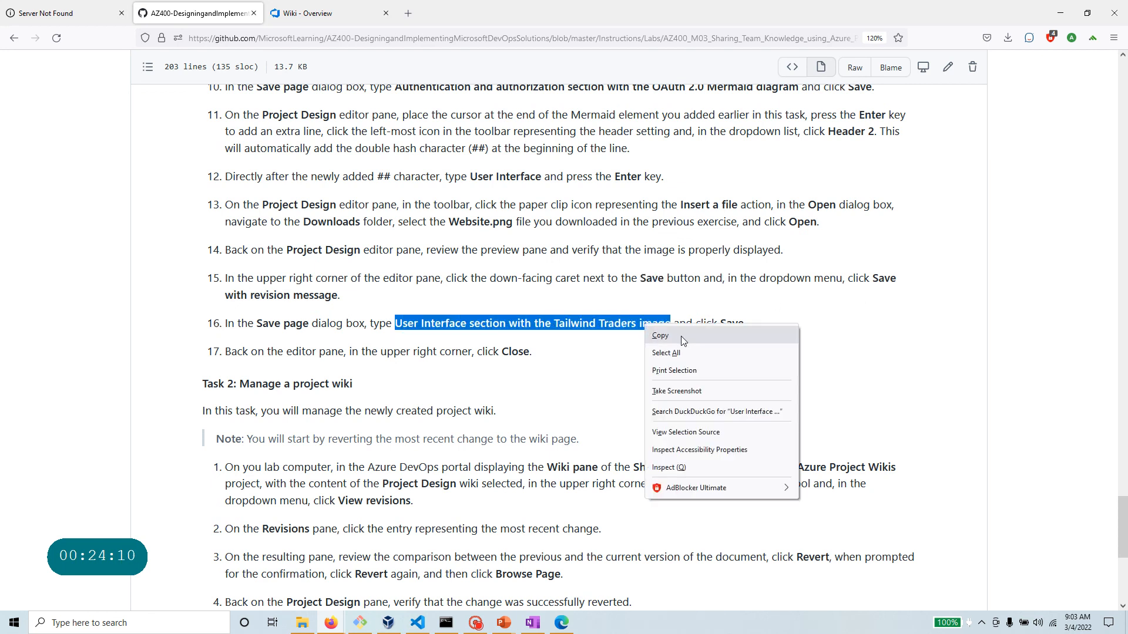
{"action": "left_click", "coordinate": [681, 336]}
Save the Project Design page with the copied text "User Interface section with the Tailwind Traders image" as revision message.
{"action": "left_click", "coordinate": [305, 12]}
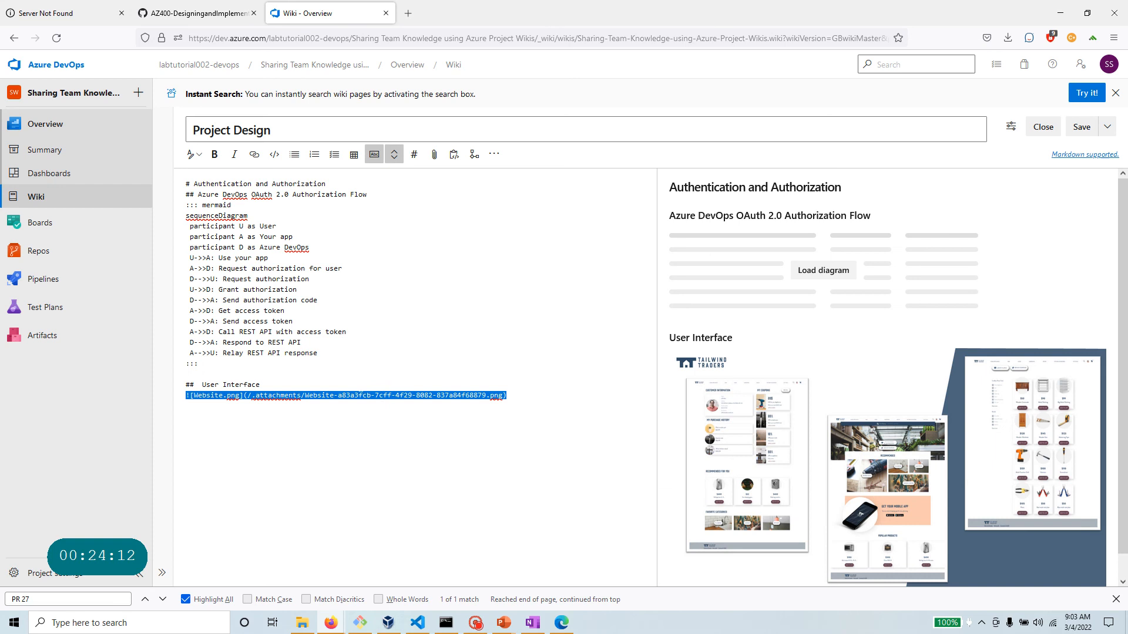
{"action": "left_click", "coordinate": [1107, 126]}
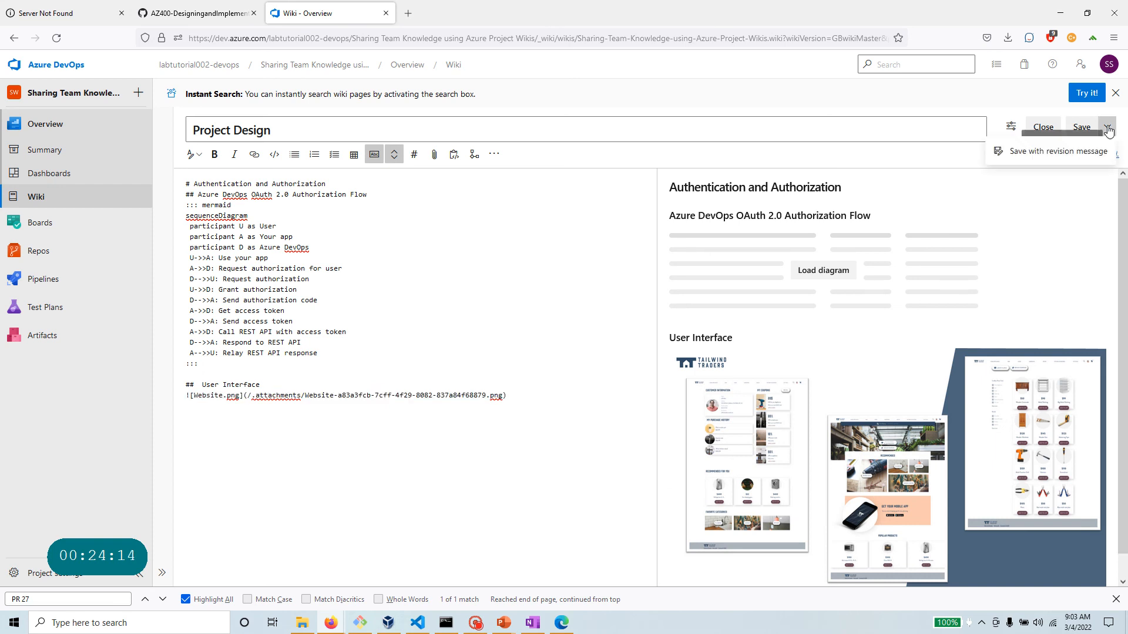
{"action": "left_click", "coordinate": [1066, 152]}
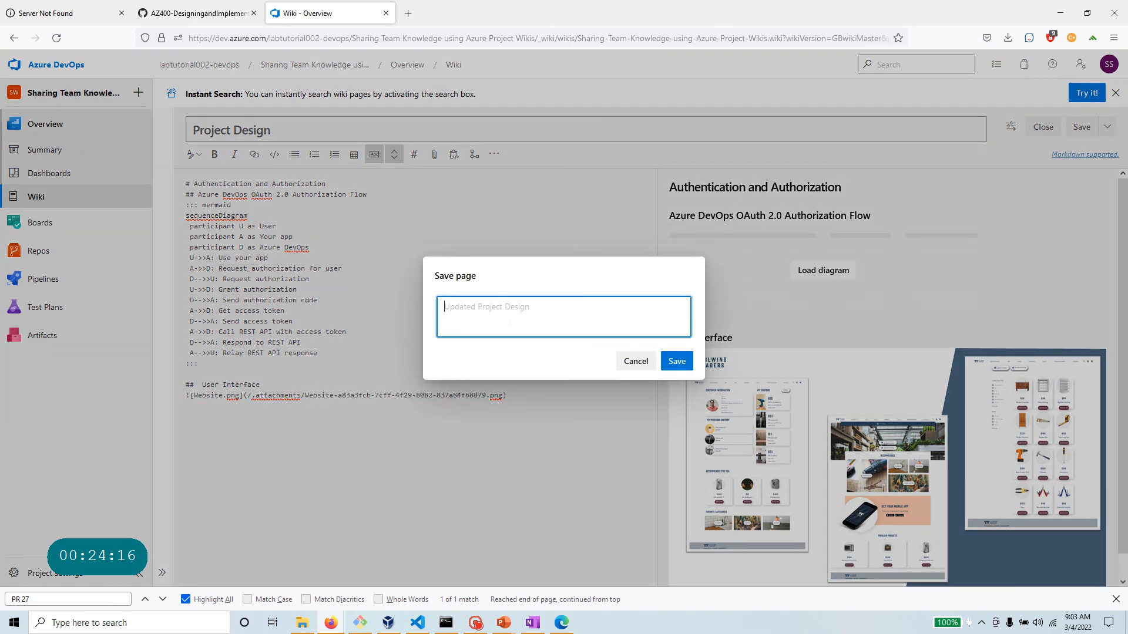
{"action": "key", "text": "ctrl+v"}
{"action": "left_click", "coordinate": [681, 361]}
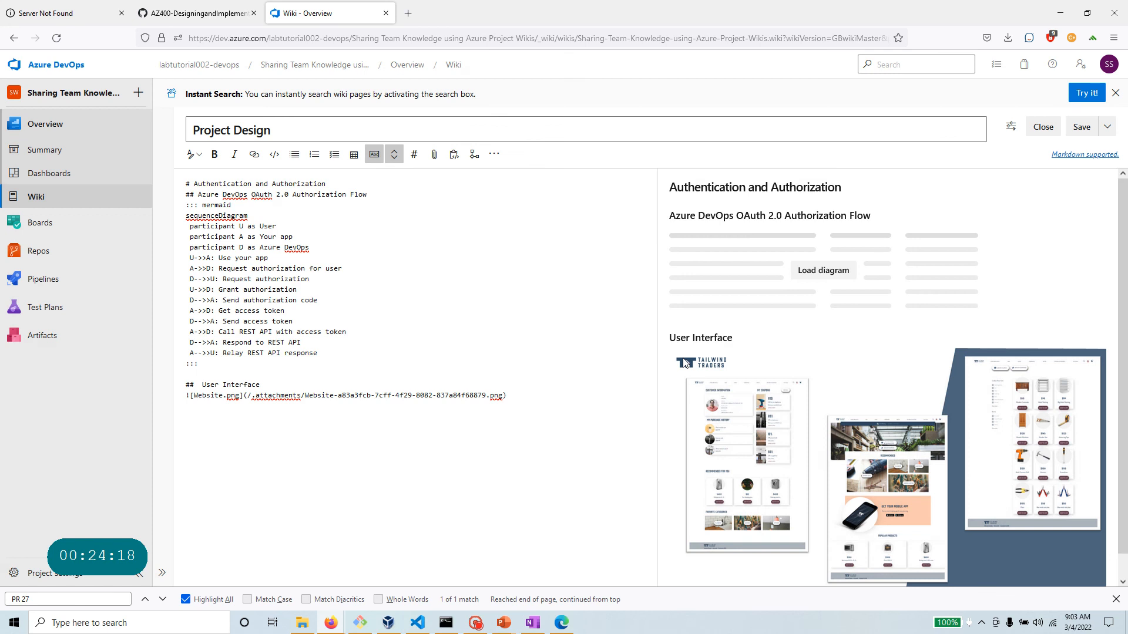
Check the lab's final Task 1 steps and close the Project Design page editor.
{"action": "left_click_drag", "start_coordinate": [468, 555], "coordinate": [590, 581]}
{"action": "left_click", "coordinate": [193, 14]}
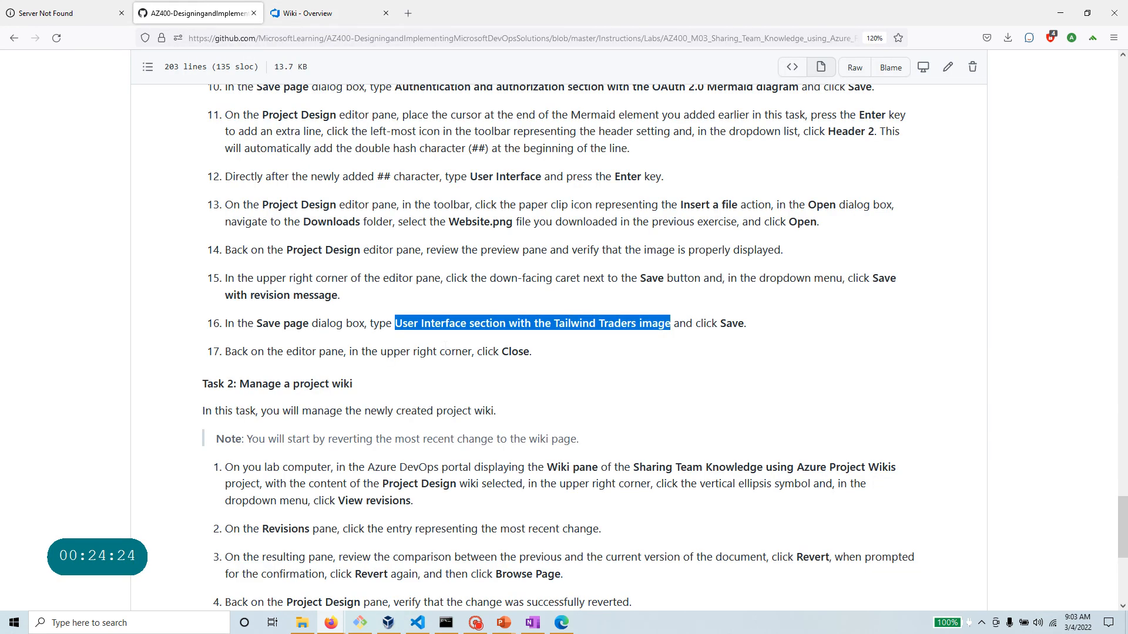
{"action": "scroll", "coordinate": [445, 346], "scroll_direction": "down", "scroll_amount": 2}
{"action": "left_click_drag", "start_coordinate": [532, 277], "coordinate": [161, 251]}
{"action": "left_click", "coordinate": [311, 13]}
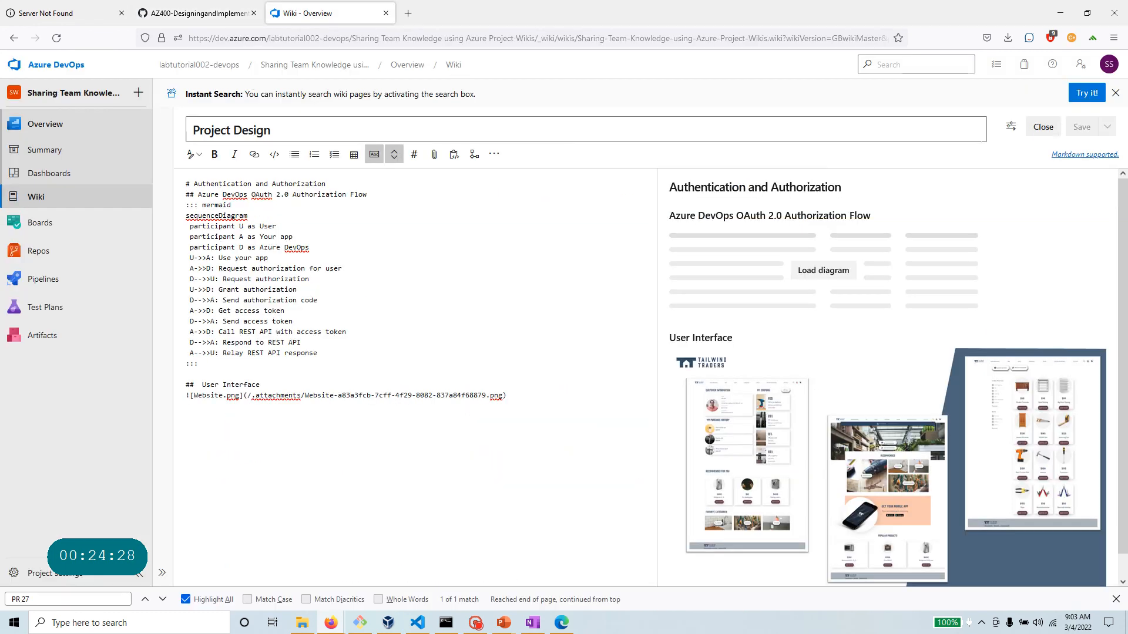
{"action": "left_click", "coordinate": [1043, 127]}
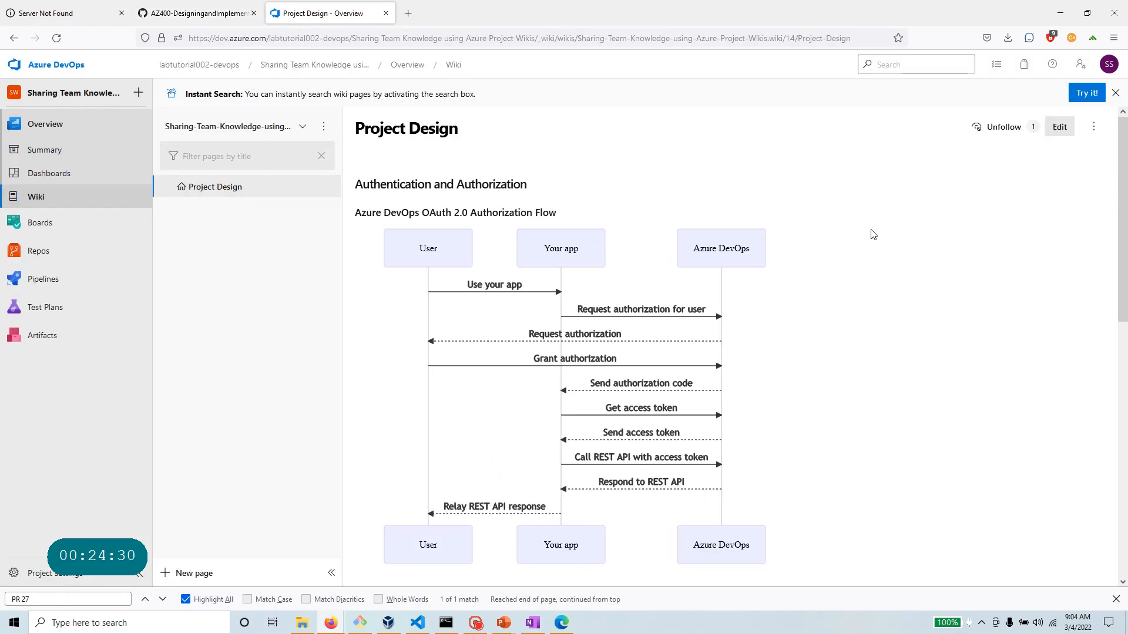
Review the published Project Design page, from the OAuth 2.0 sequence diagram down to the User Interface image.
{"action": "scroll", "coordinate": [766, 286], "scroll_direction": "down", "scroll_amount": 6}
{"action": "scroll", "coordinate": [765, 282], "scroll_direction": "down", "scroll_amount": 4}
{"action": "scroll", "coordinate": [766, 281], "scroll_direction": "up", "scroll_amount": 6}
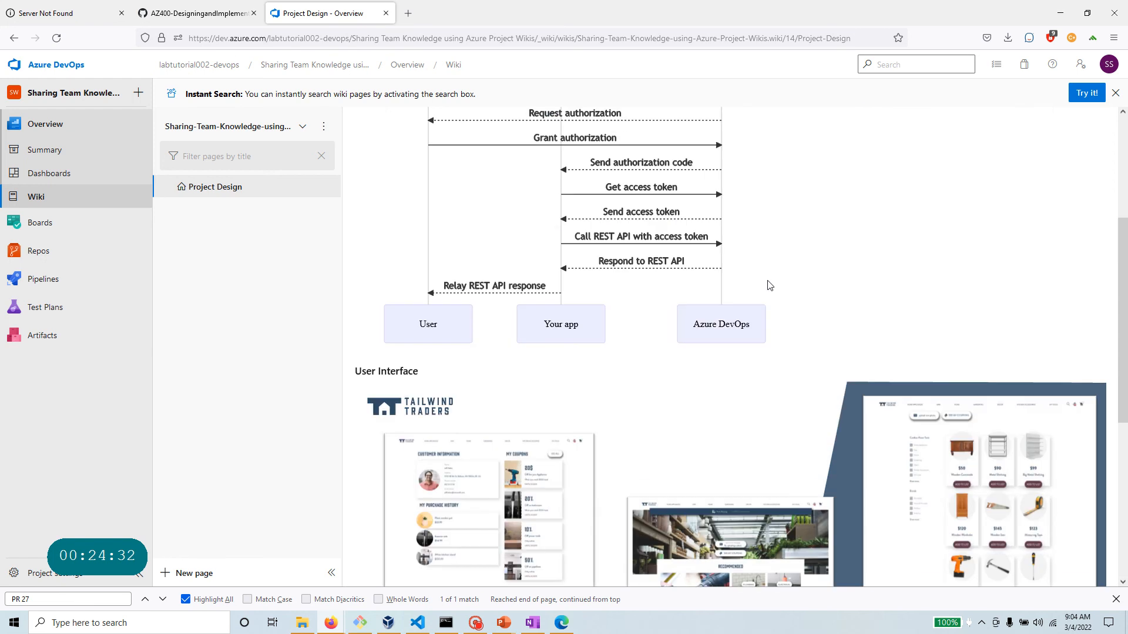
{"action": "scroll", "coordinate": [770, 285], "scroll_direction": "up", "scroll_amount": 4}
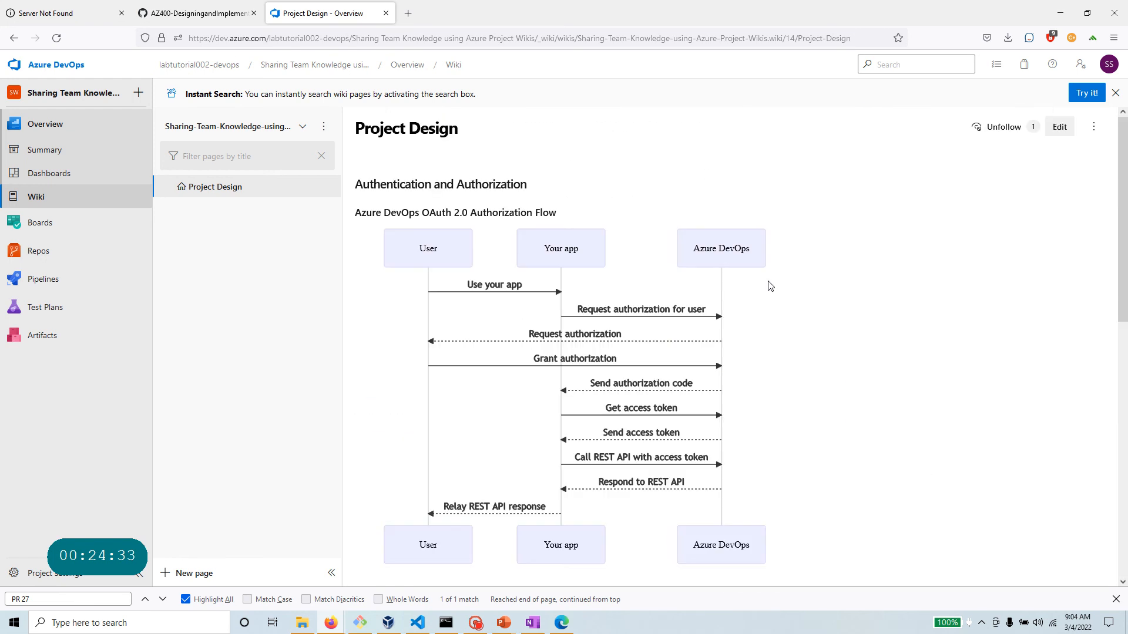
Return to the lab instructions and look over Task 2, Manage a project wiki.
{"action": "left_click", "coordinate": [197, 13]}
{"action": "scroll", "coordinate": [237, 332], "scroll_direction": "down", "scroll_amount": 5}
{"action": "scroll", "coordinate": [237, 332], "scroll_direction": "up", "scroll_amount": 2}
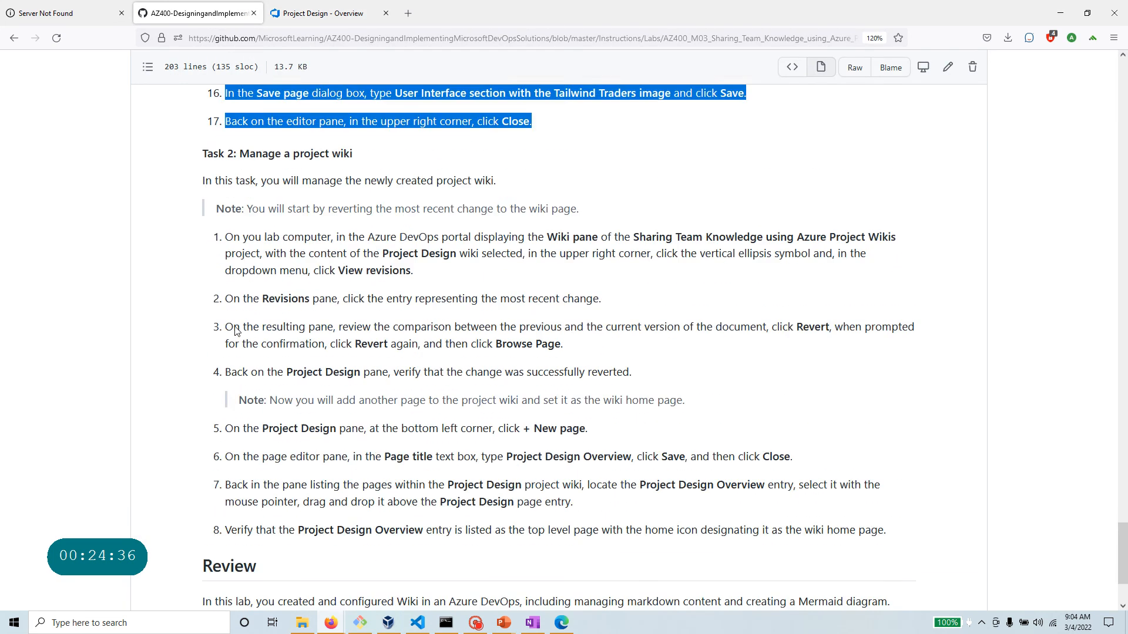
{"action": "left_click_drag", "start_coordinate": [355, 165], "coordinate": [196, 160]}
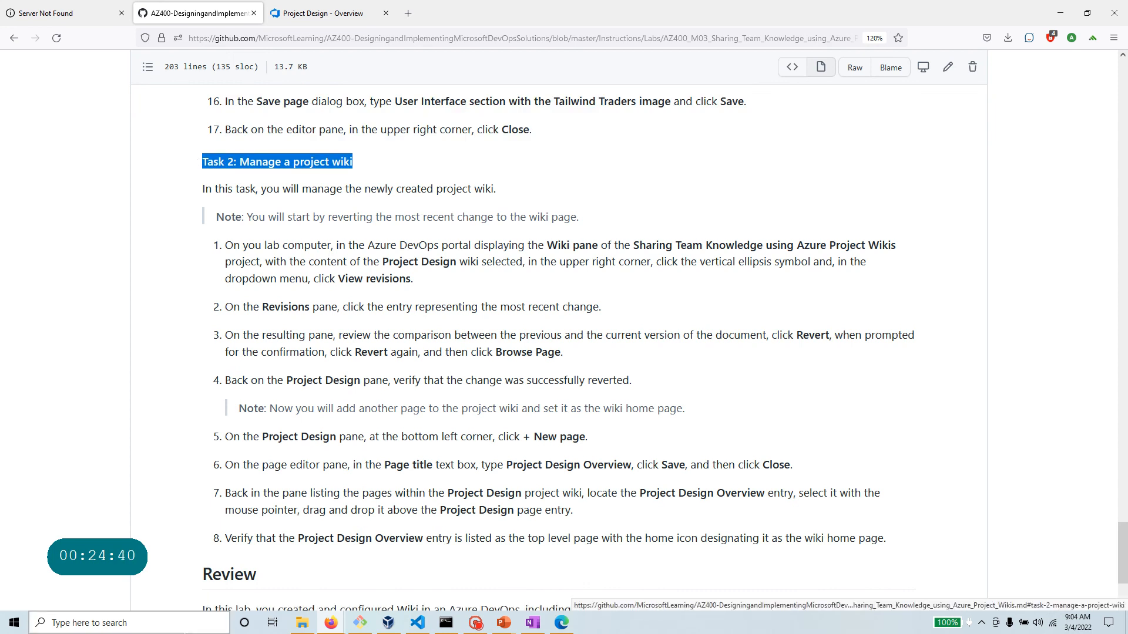
{"action": "key", "text": "alt+Tab"}
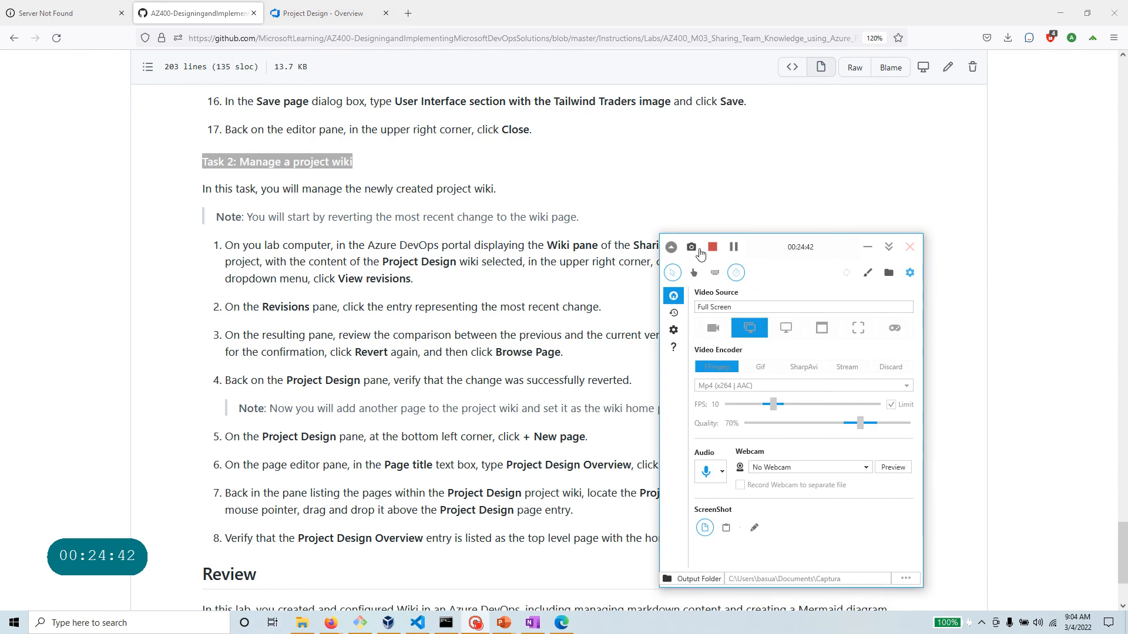
{"action": "left_click", "coordinate": [734, 246]}
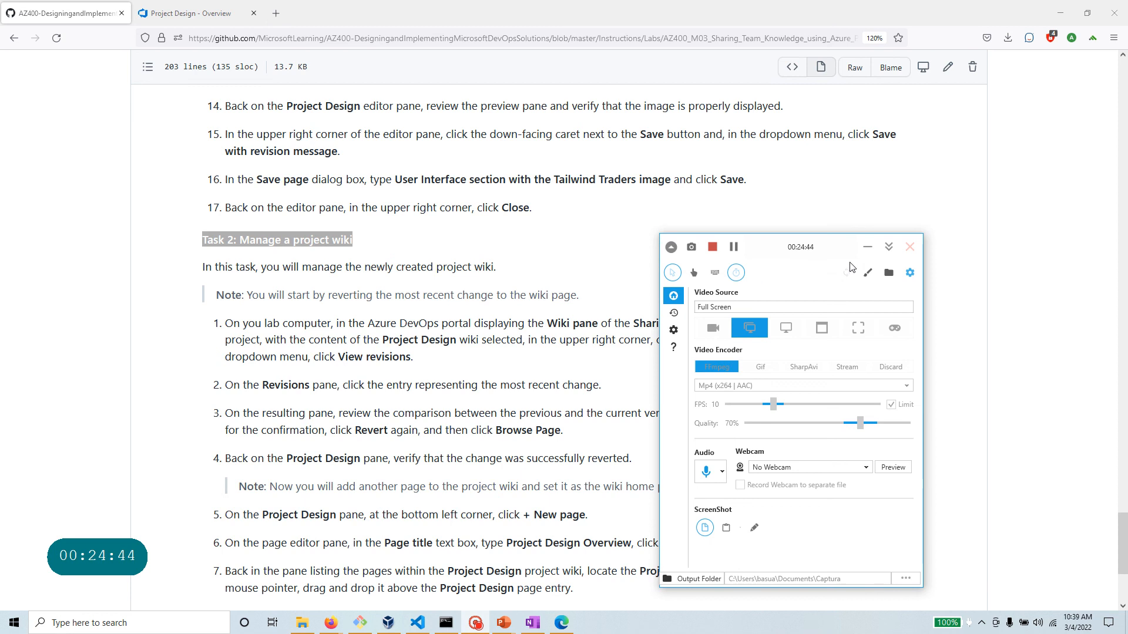
{"action": "left_click", "coordinate": [867, 248]}
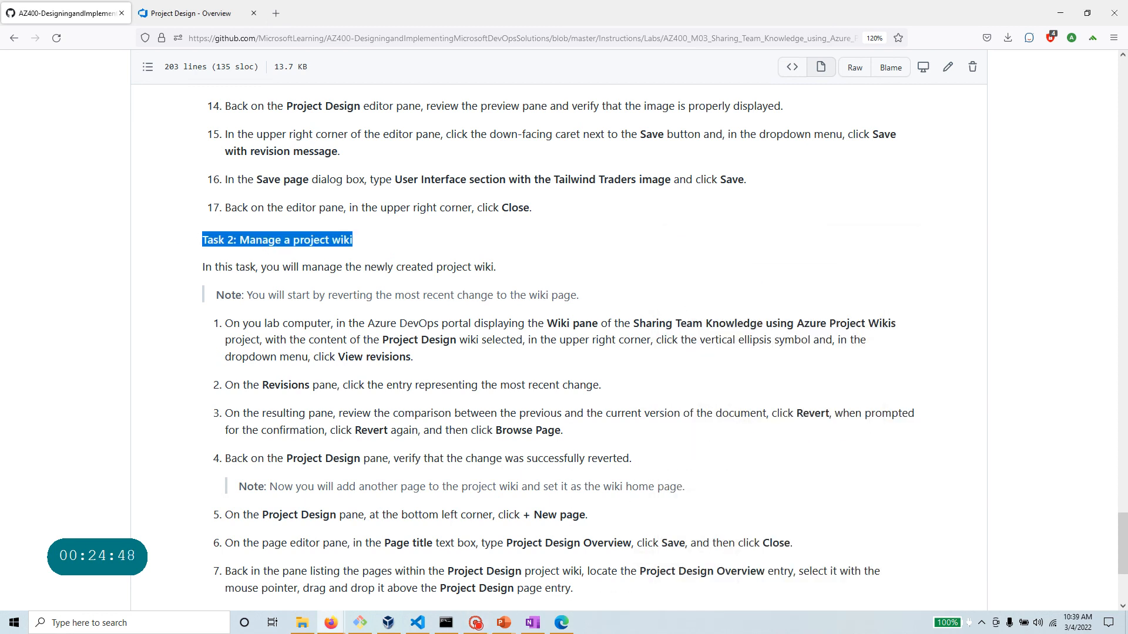
Read the first Task 2 instruction on viewing revisions and check that the Project Design wiki page is selected.
{"action": "left_click_drag", "start_coordinate": [413, 356], "coordinate": [225, 322]}
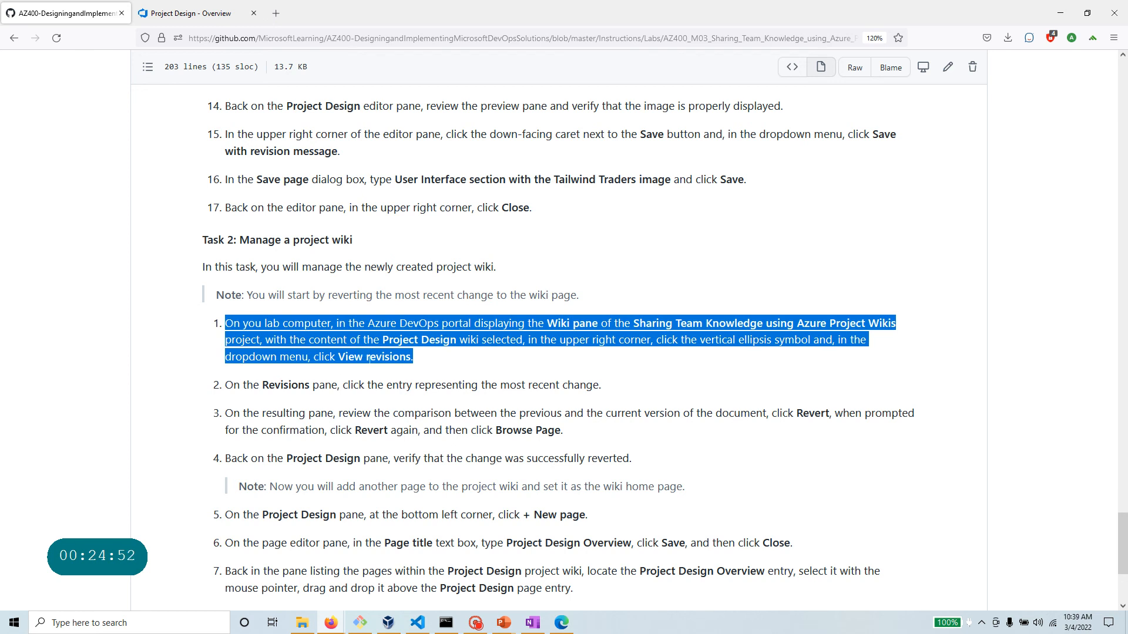
{"action": "left_click_drag", "start_coordinate": [391, 430], "coordinate": [353, 432]}
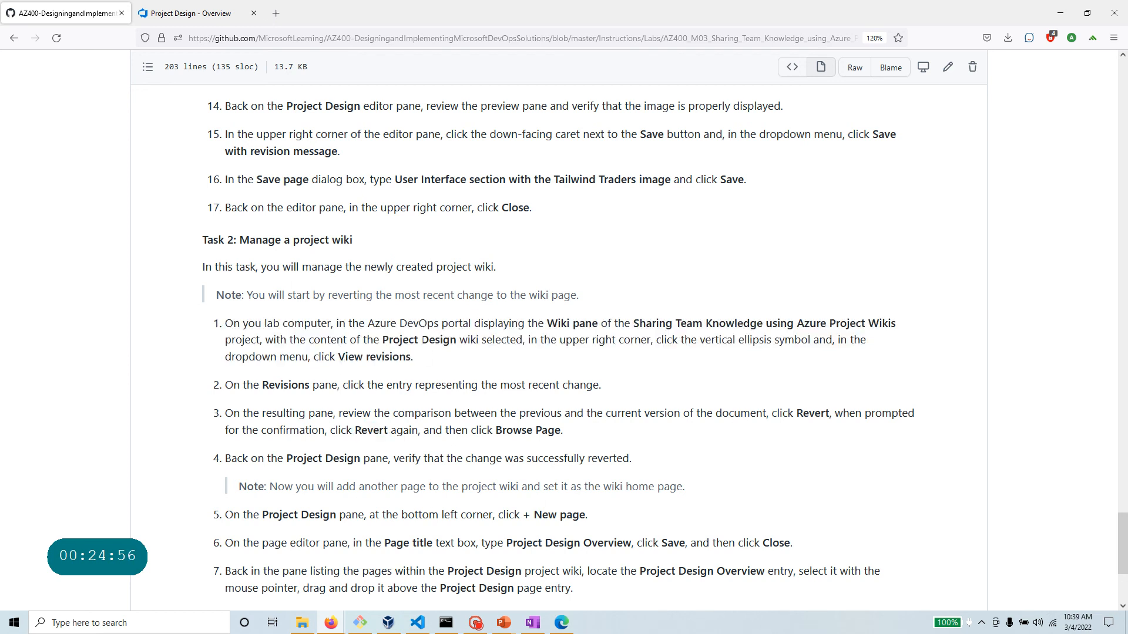
{"action": "double_click", "coordinate": [437, 339]}
{"action": "left_click", "coordinate": [183, 13]}
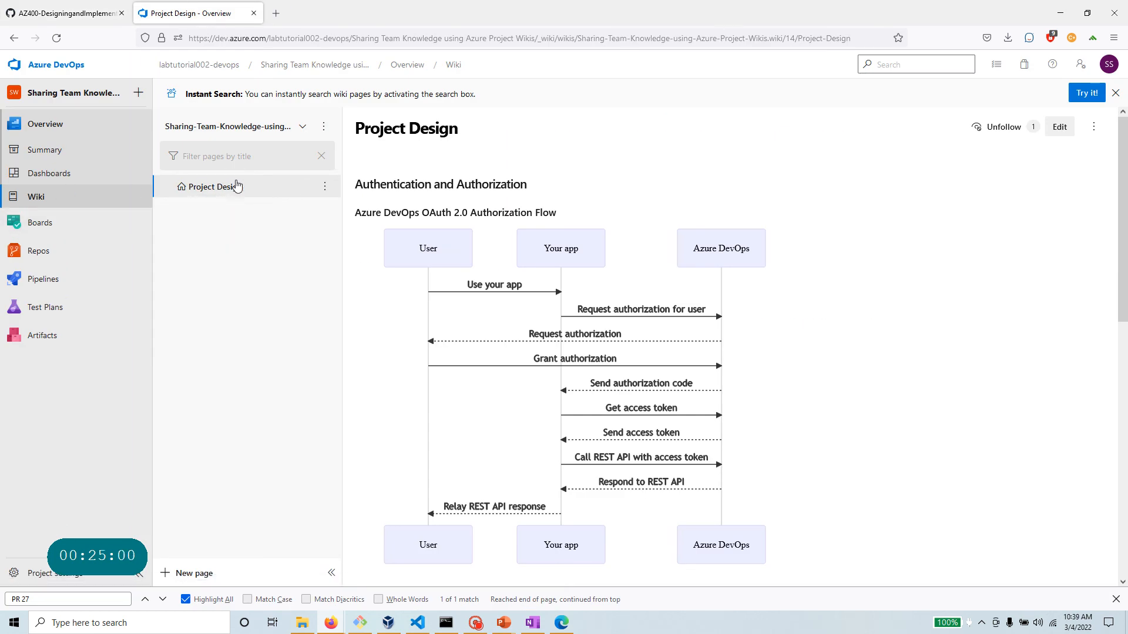
{"action": "left_click", "coordinate": [37, 13]}
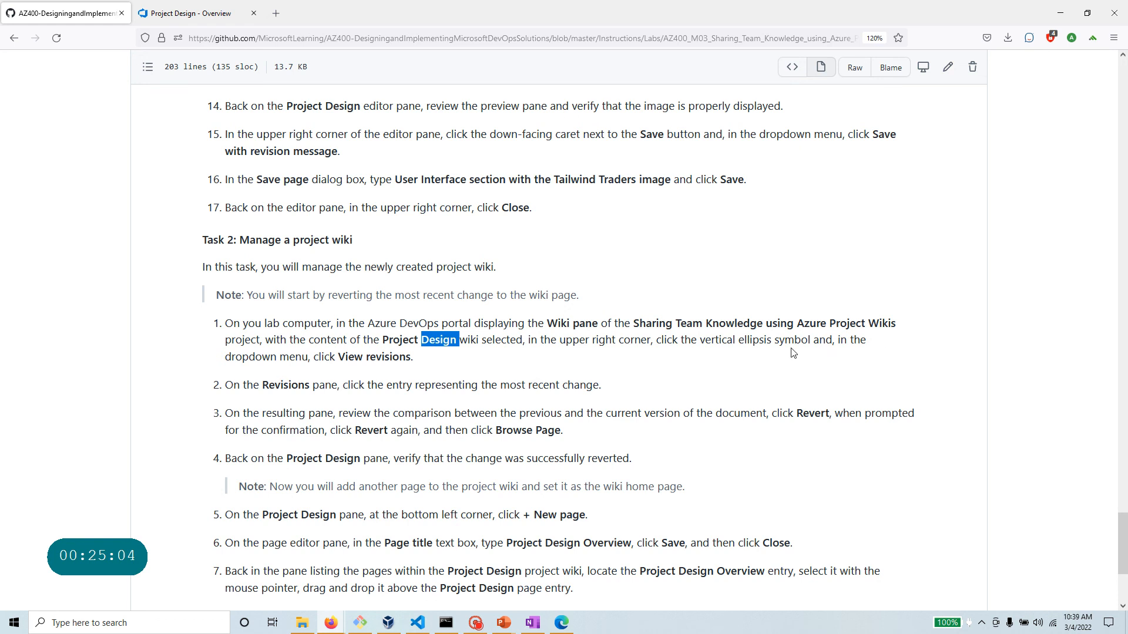
{"action": "left_click_drag", "start_coordinate": [733, 340], "coordinate": [813, 340]}
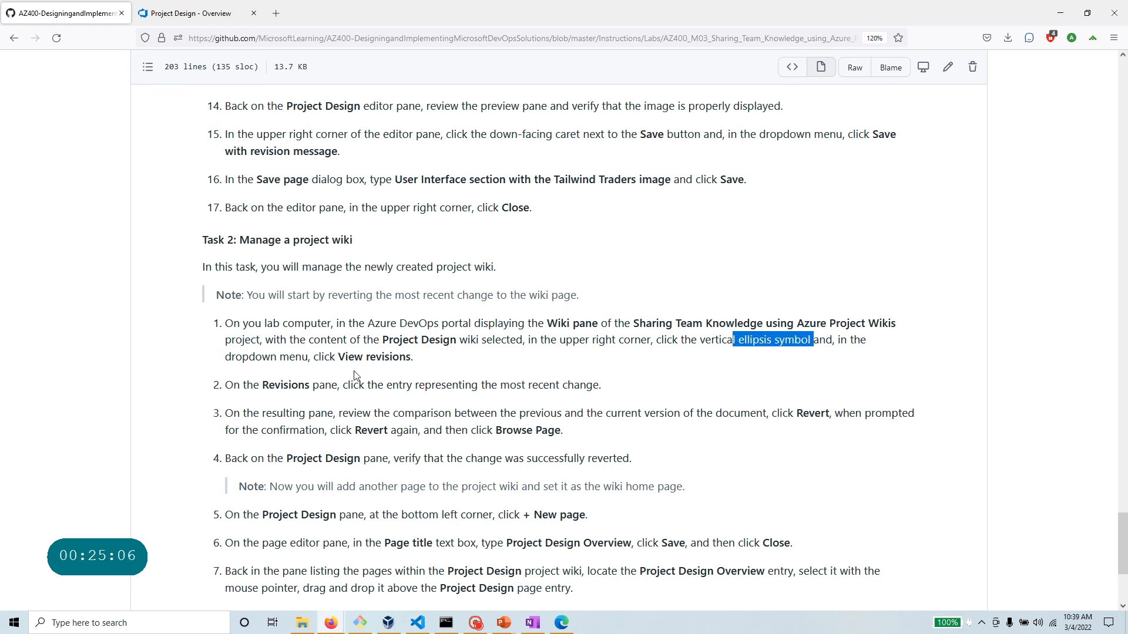
{"action": "left_click_drag", "start_coordinate": [337, 357], "coordinate": [412, 357]}
Open the revision history of the Project Design wiki page.
{"action": "left_click", "coordinate": [182, 13]}
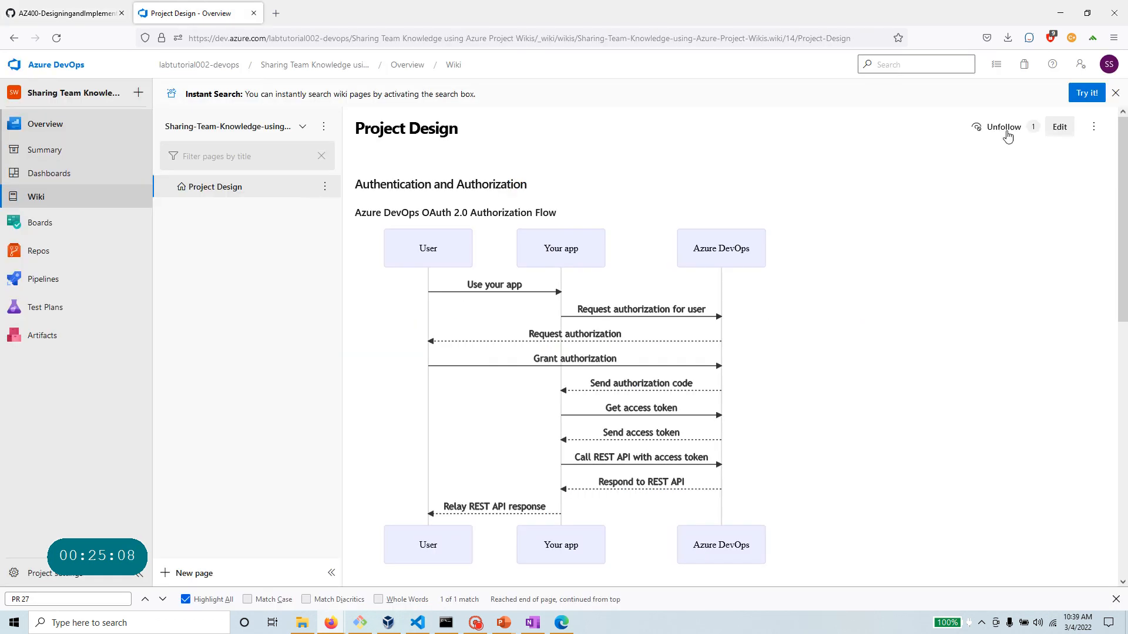
{"action": "left_click", "coordinate": [1093, 128]}
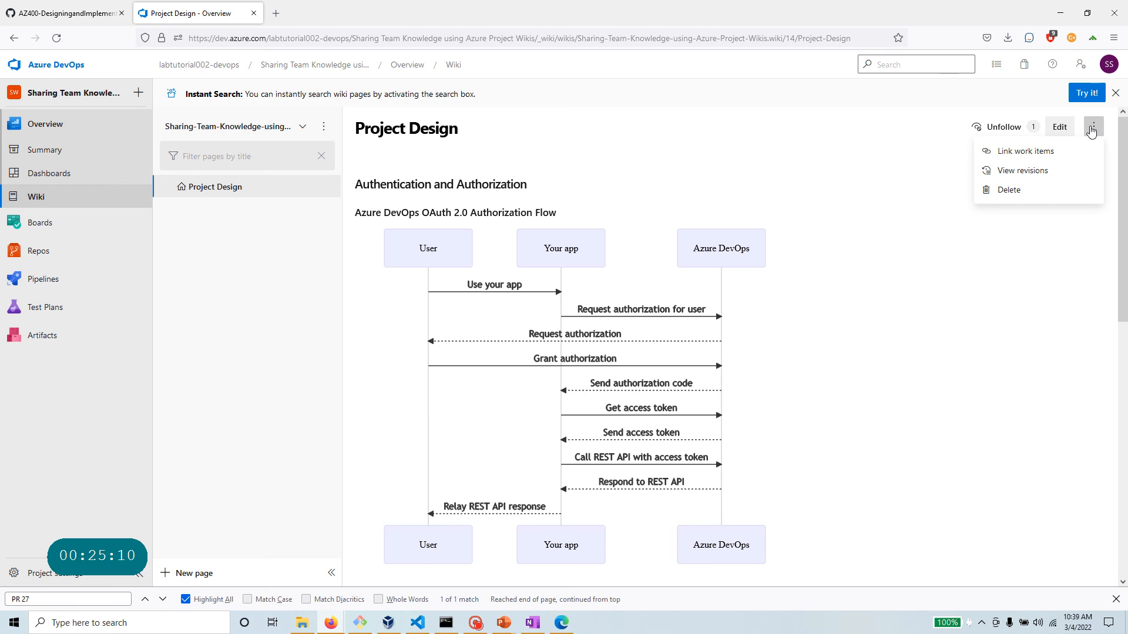
{"action": "left_click", "coordinate": [994, 361]}
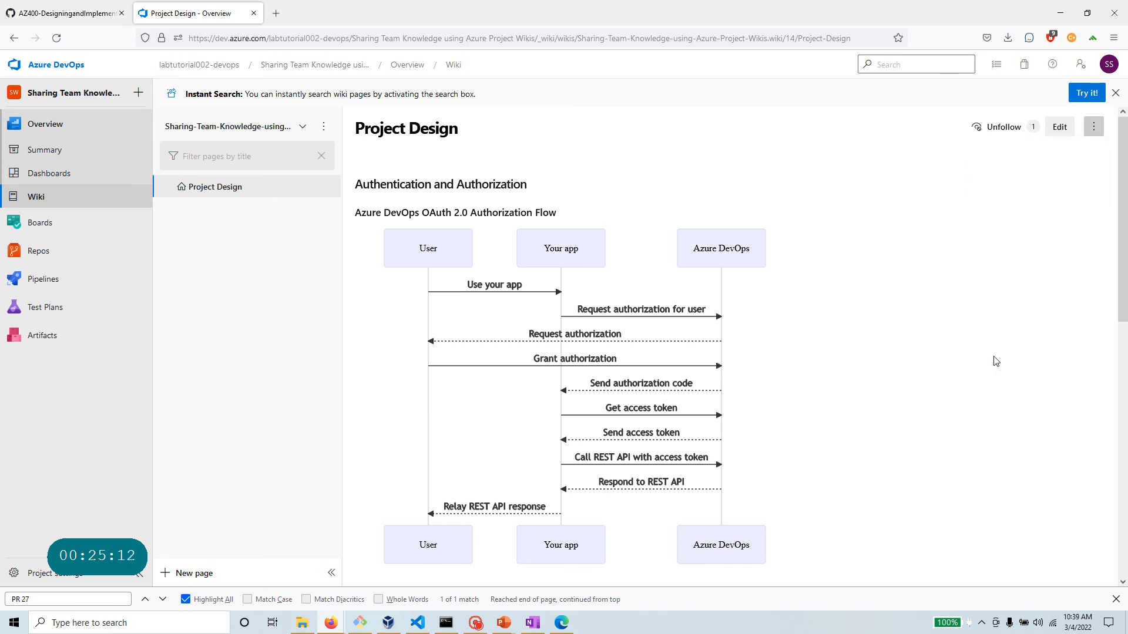
{"action": "left_click", "coordinate": [1093, 128]}
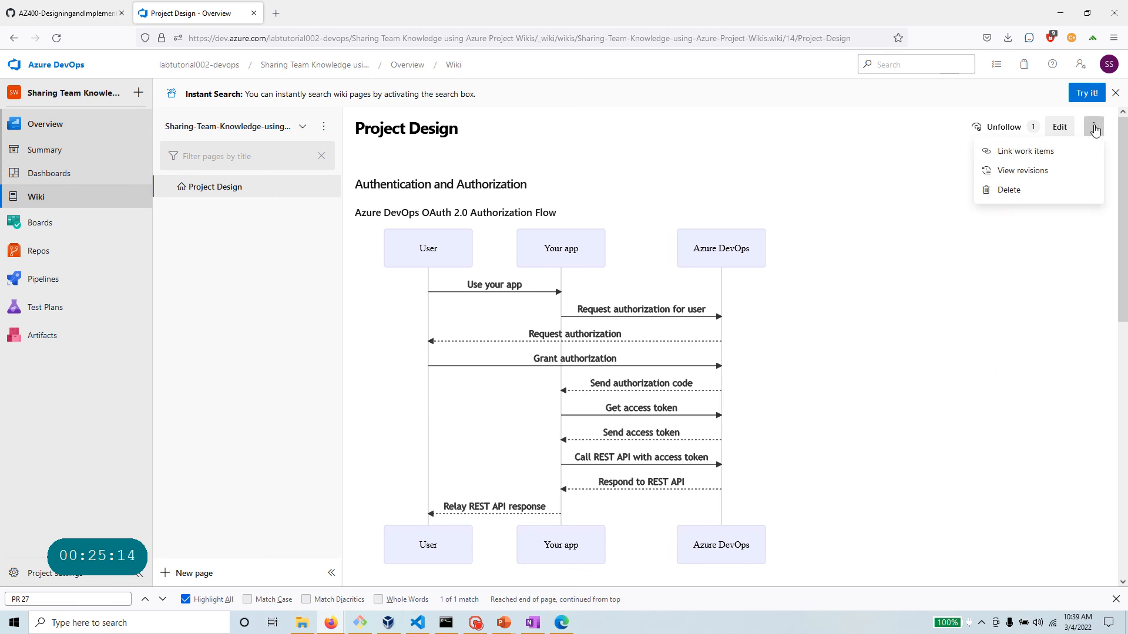
{"action": "left_click", "coordinate": [1031, 171]}
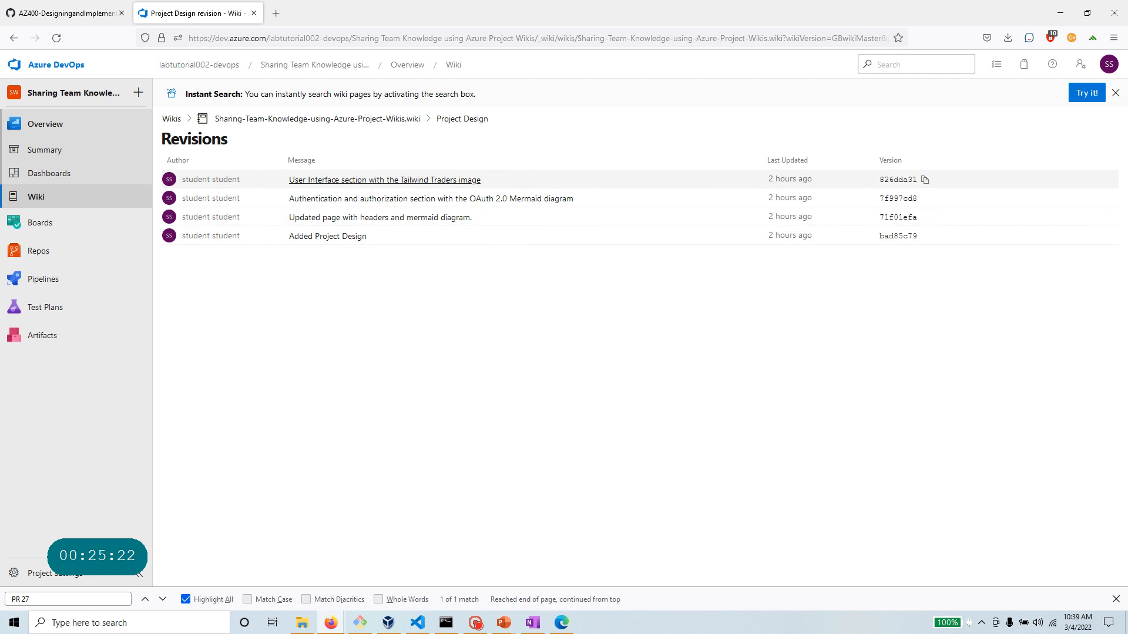
Check the lab's instructions on reverting, and open the comparison for the most recent revision, "User Interface section with the Tailwind Traders image".
{"action": "left_click", "coordinate": [84, 19]}
{"action": "scroll", "coordinate": [392, 505], "scroll_direction": "down", "scroll_amount": 1}
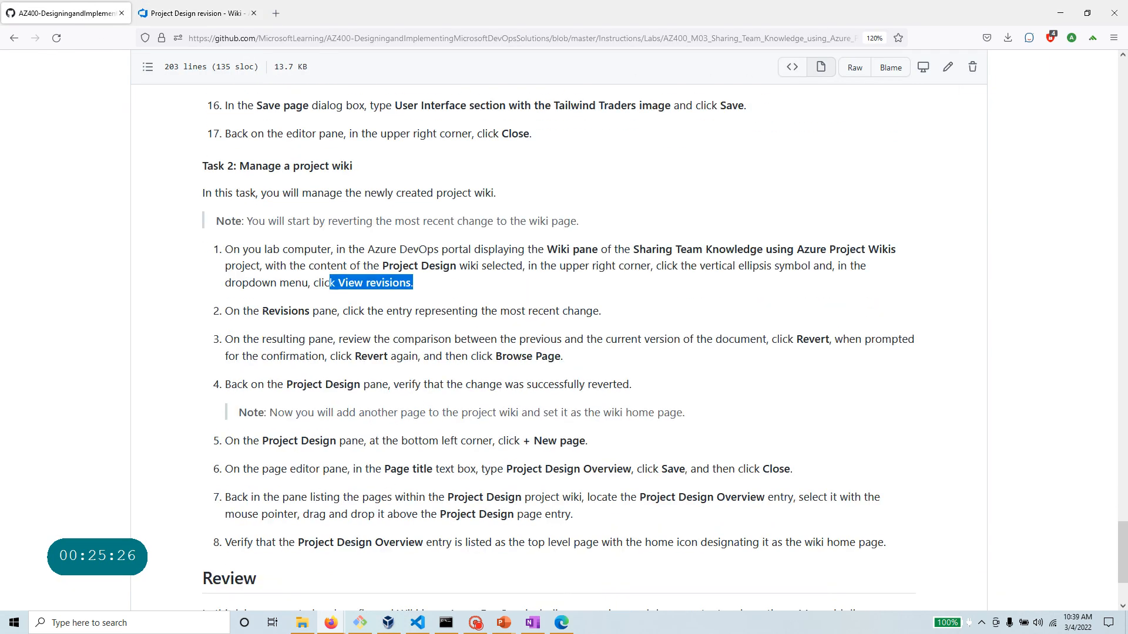
{"action": "left_click_drag", "start_coordinate": [342, 311], "coordinate": [615, 324]}
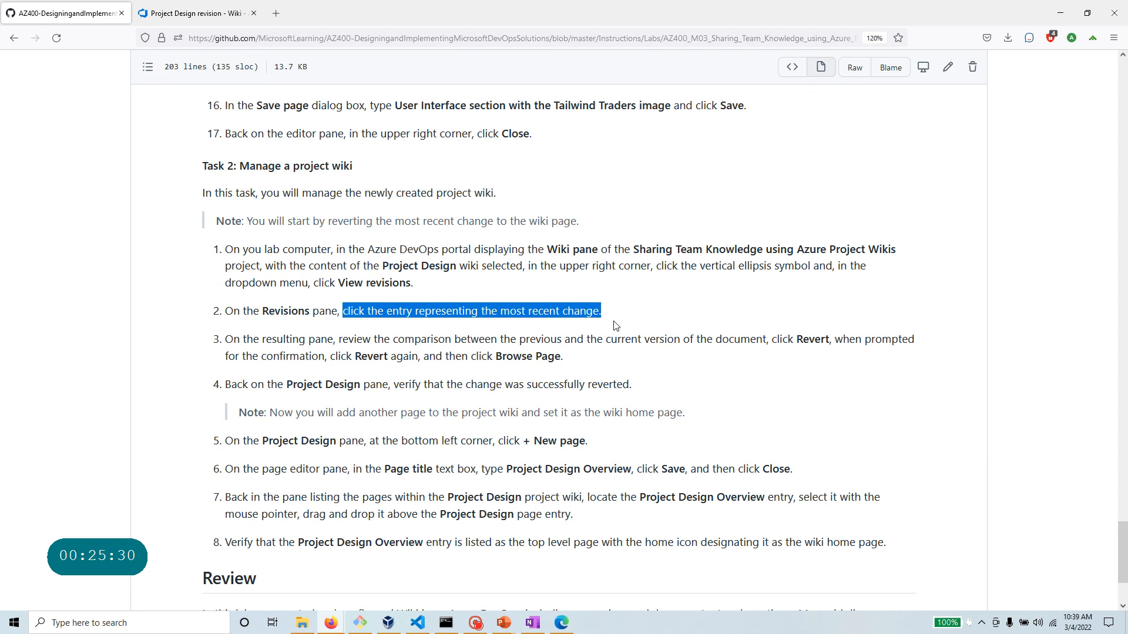
{"action": "left_click_drag", "start_coordinate": [766, 339], "coordinate": [825, 341]}
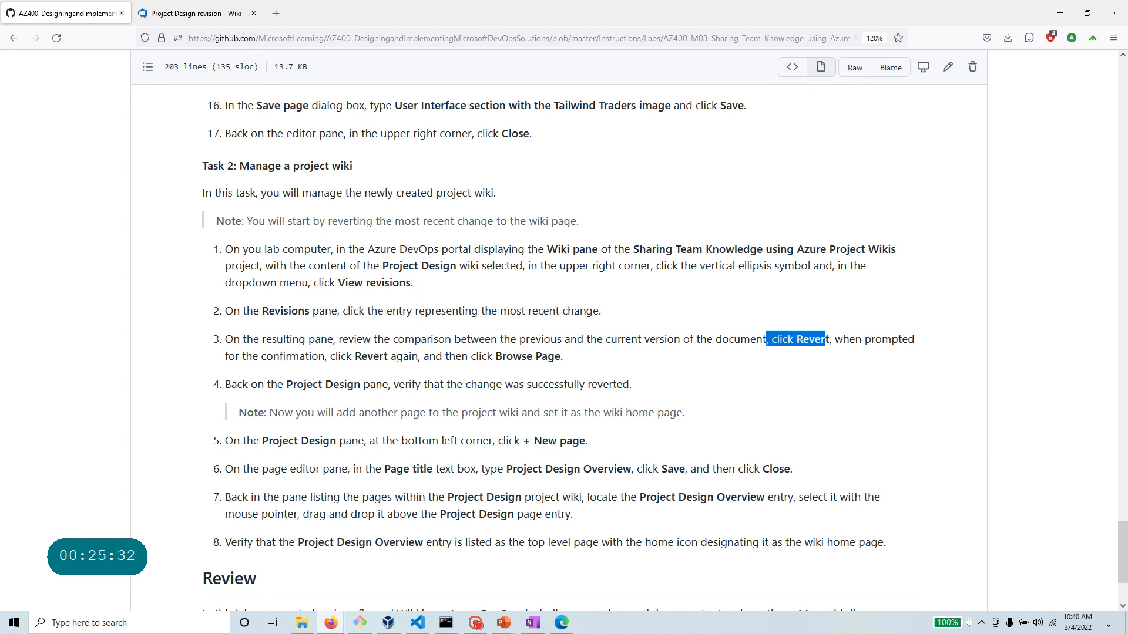
{"action": "left_click", "coordinate": [193, 13]}
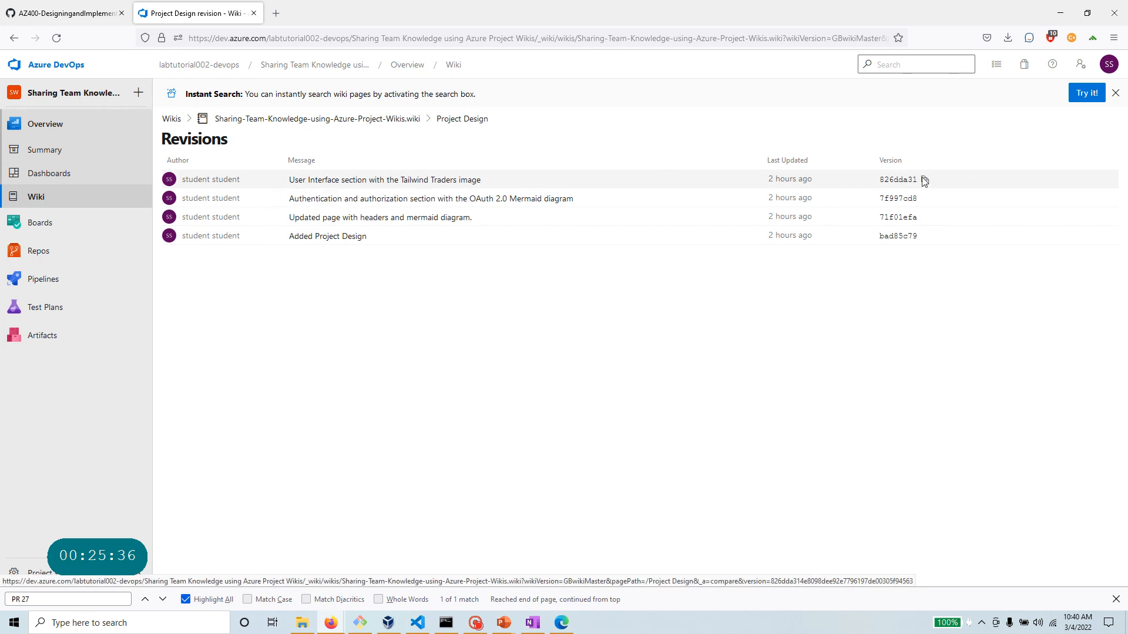
{"action": "left_click", "coordinate": [420, 181]}
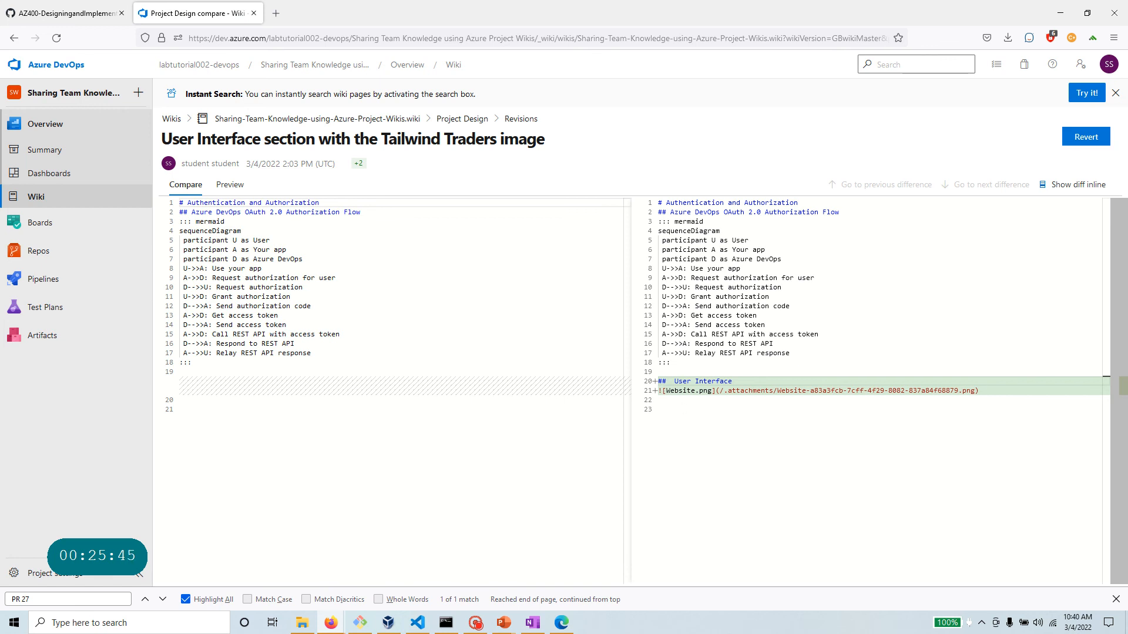
Revert the open revision, confirm, and browse the Project Design page to verify that the User Interface section is removed.
{"action": "left_click", "coordinate": [1092, 137]}
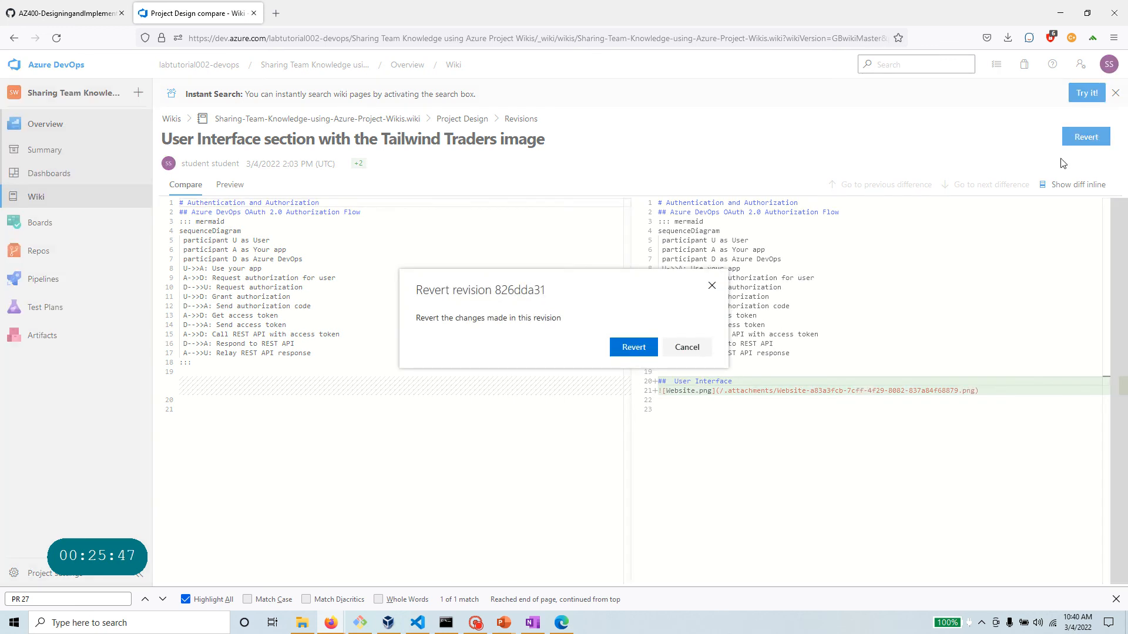
{"action": "left_click", "coordinate": [628, 346]}
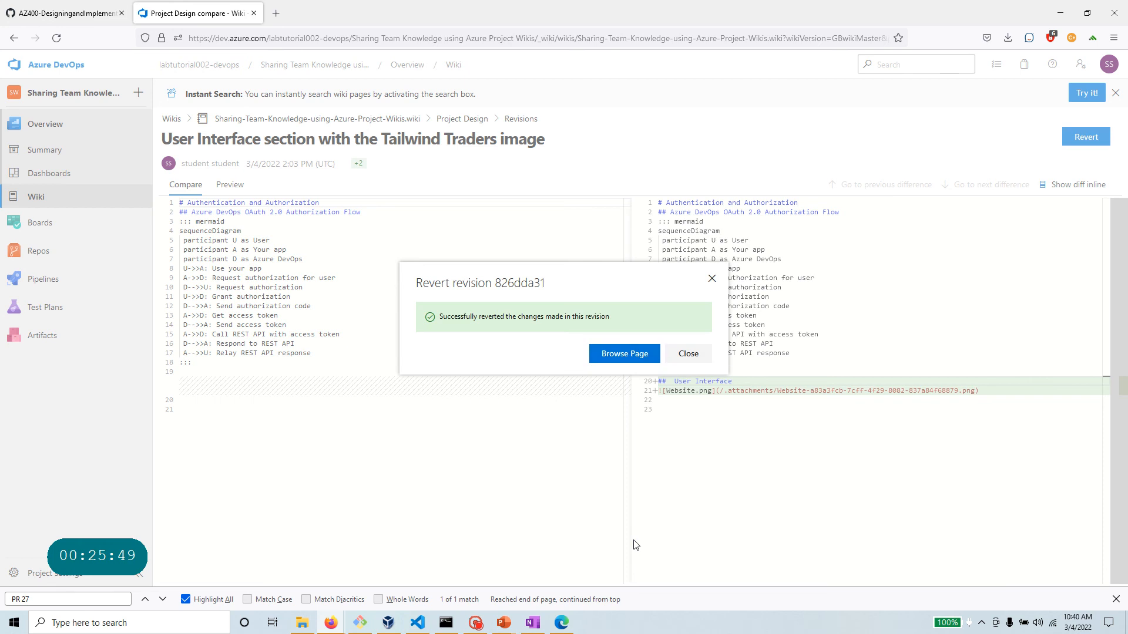
{"action": "left_click", "coordinate": [622, 353]}
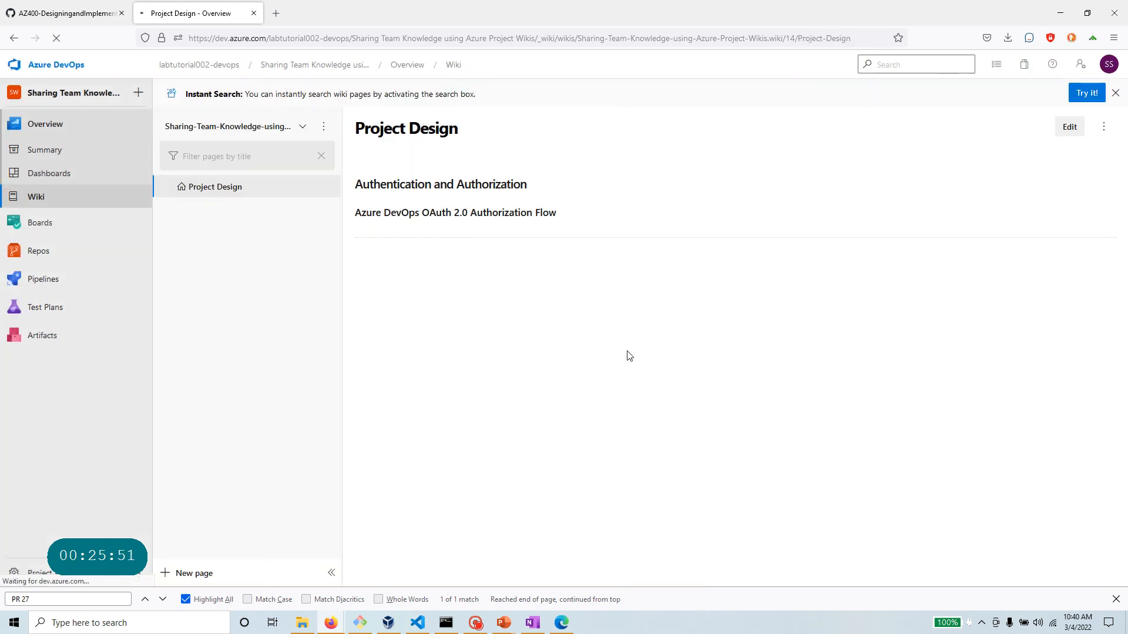
{"action": "scroll", "coordinate": [623, 370], "scroll_direction": "down", "scroll_amount": 3}
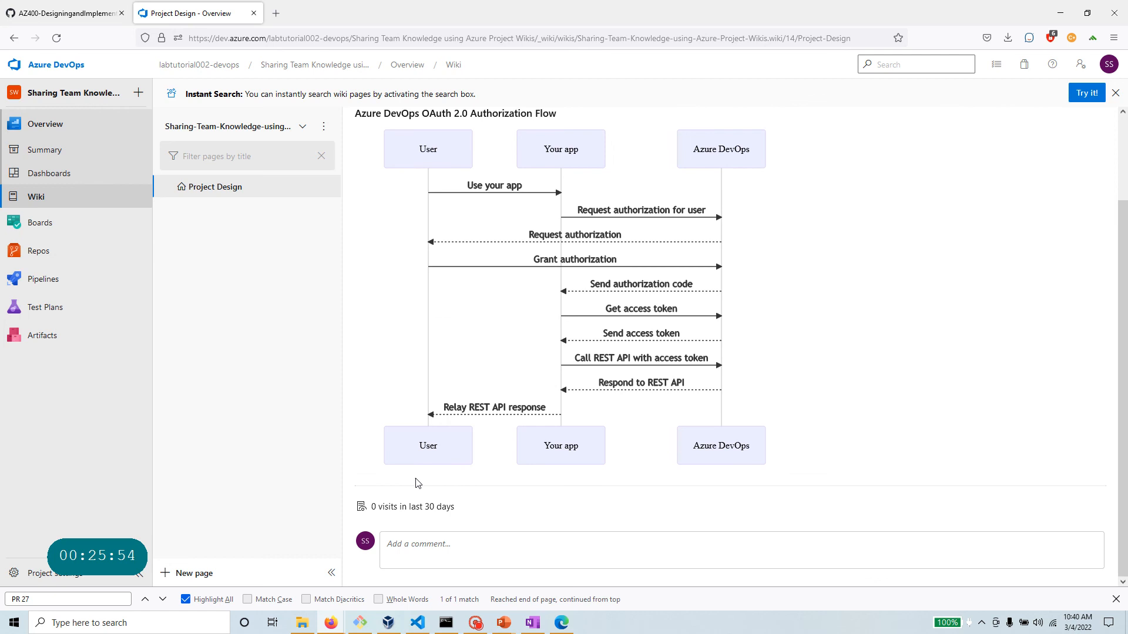
Read the lab instruction on adding another wiki page and look over the Project Design page's options.
{"action": "key", "text": "ctrl+shift+Tab"}
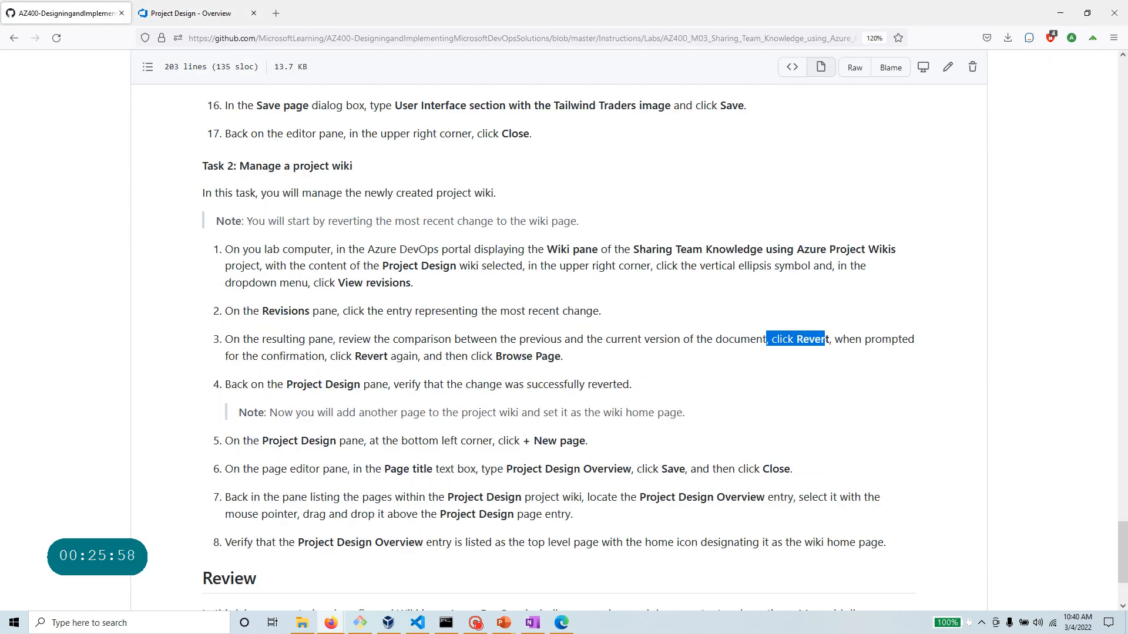
{"action": "left_click_drag", "start_coordinate": [688, 423], "coordinate": [209, 364]}
{"action": "left_click", "coordinate": [313, 441]}
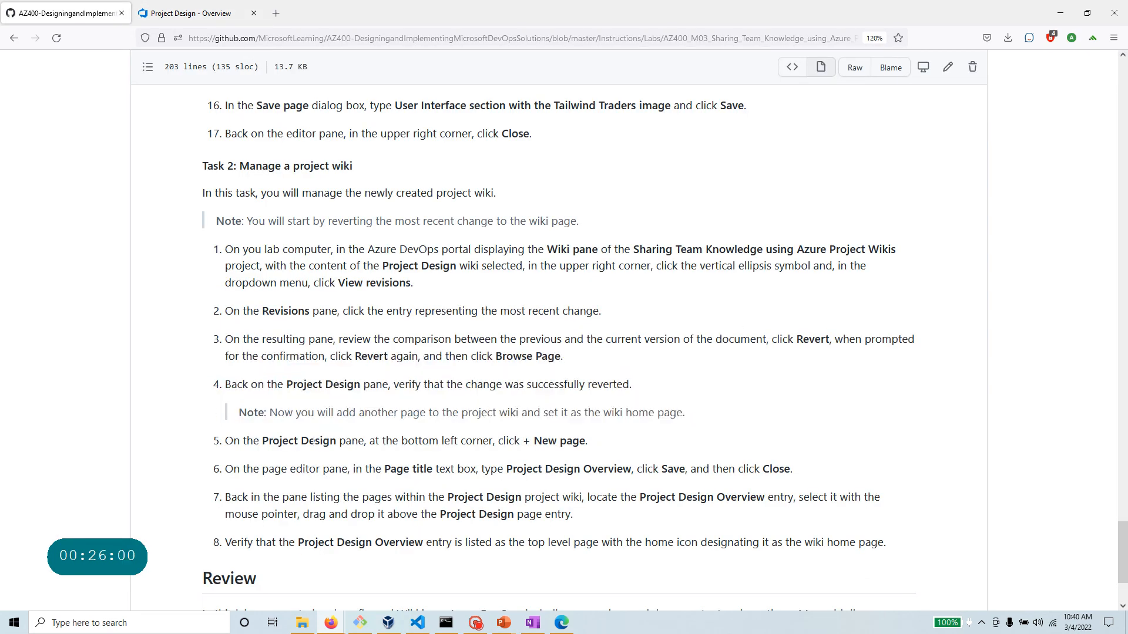
{"action": "triple_click", "coordinate": [313, 442]}
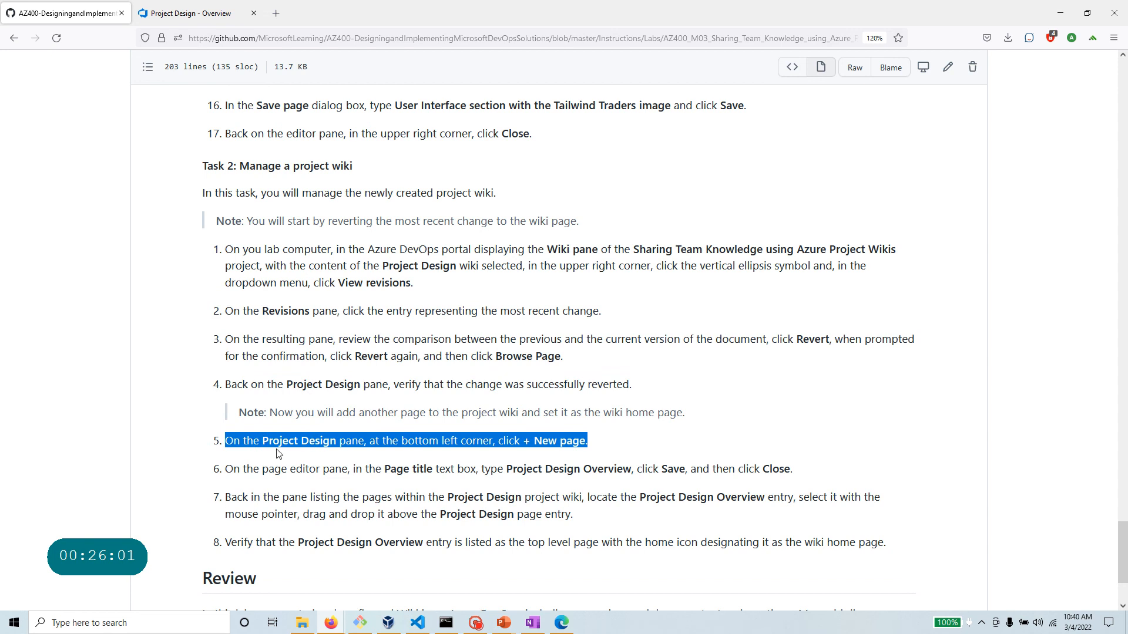
{"action": "left_click", "coordinate": [523, 441]}
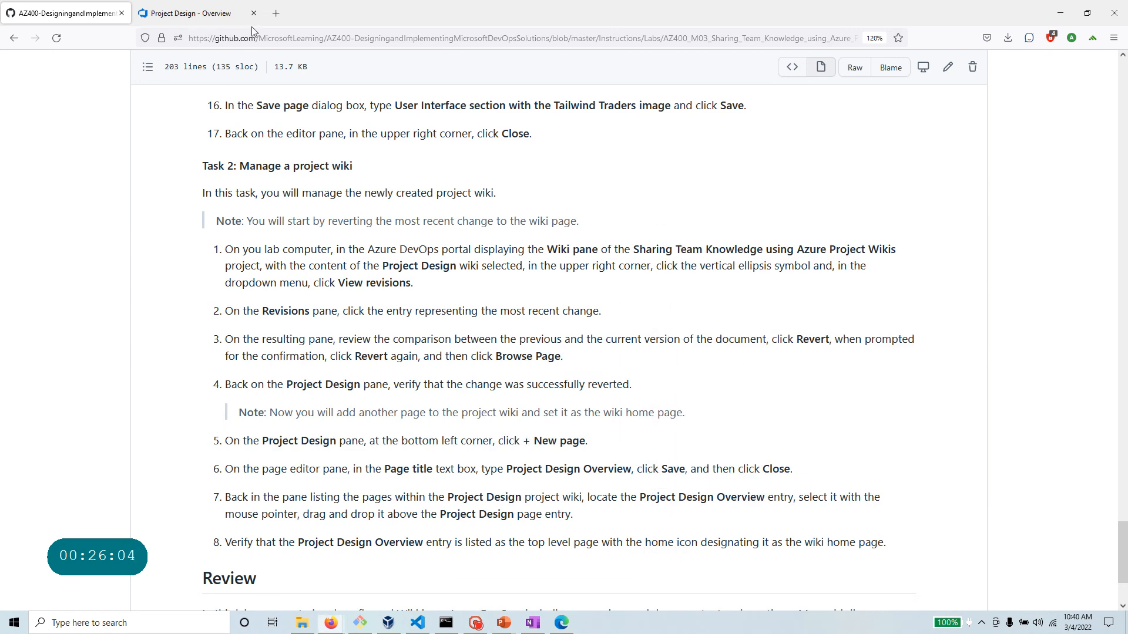
{"action": "left_click", "coordinate": [223, 13]}
{"action": "mouse_move", "coordinate": [254, 193]}
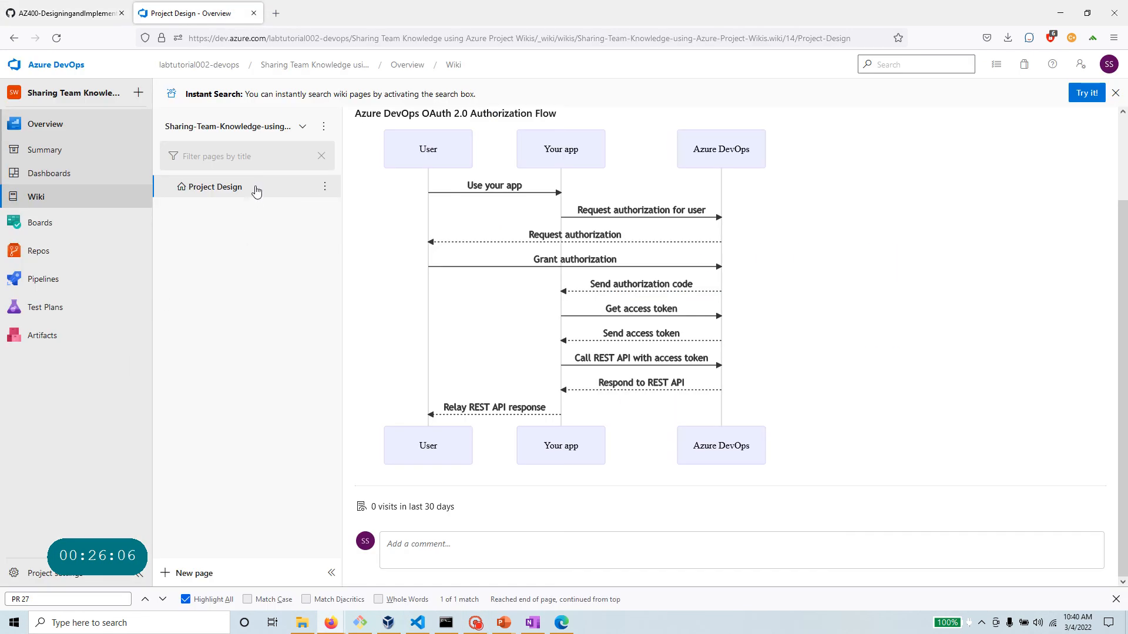
{"action": "left_click", "coordinate": [324, 187]}
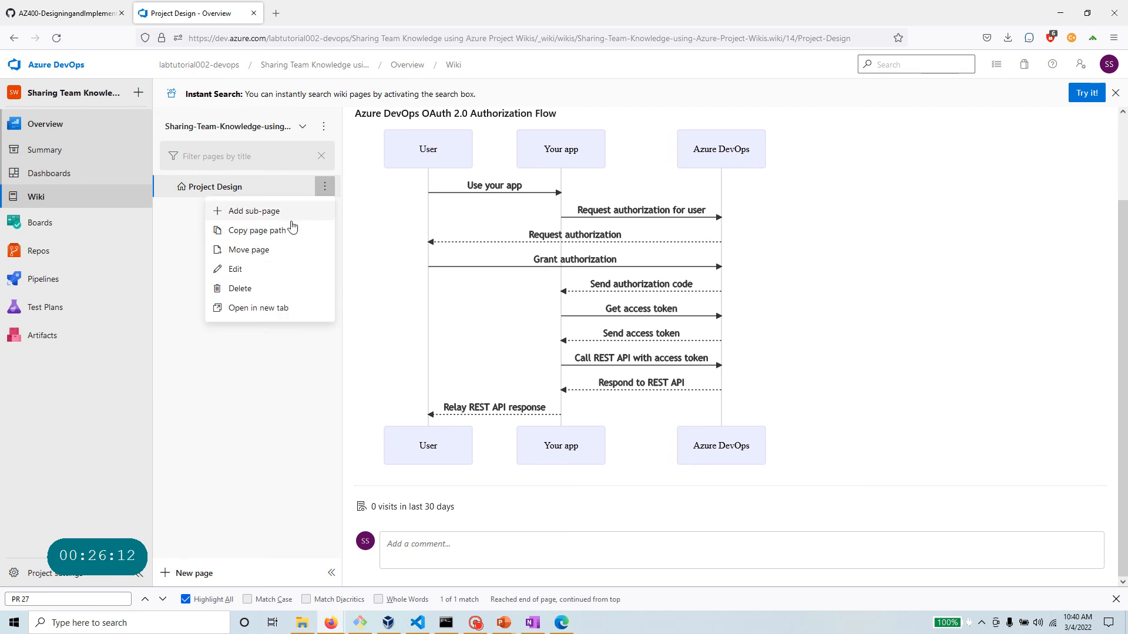
{"action": "left_click", "coordinate": [1055, 316]}
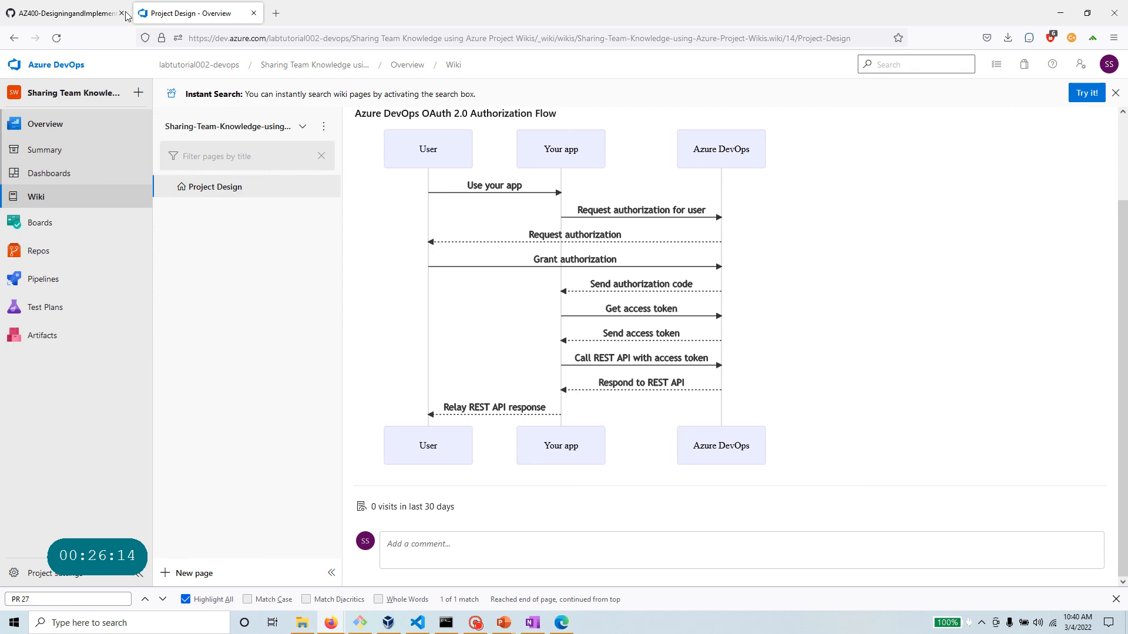
Check the lab's instruction on adding another page, and start a new page in the project wiki.
{"action": "left_click", "coordinate": [63, 12]}
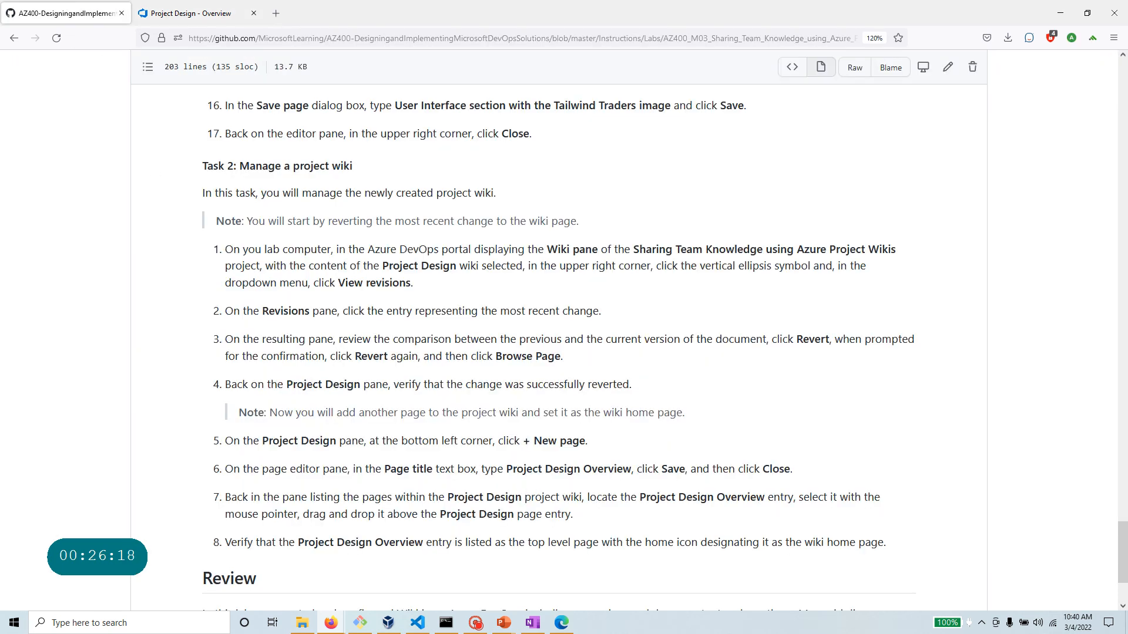
{"action": "left_click_drag", "start_coordinate": [263, 441], "coordinate": [332, 442]}
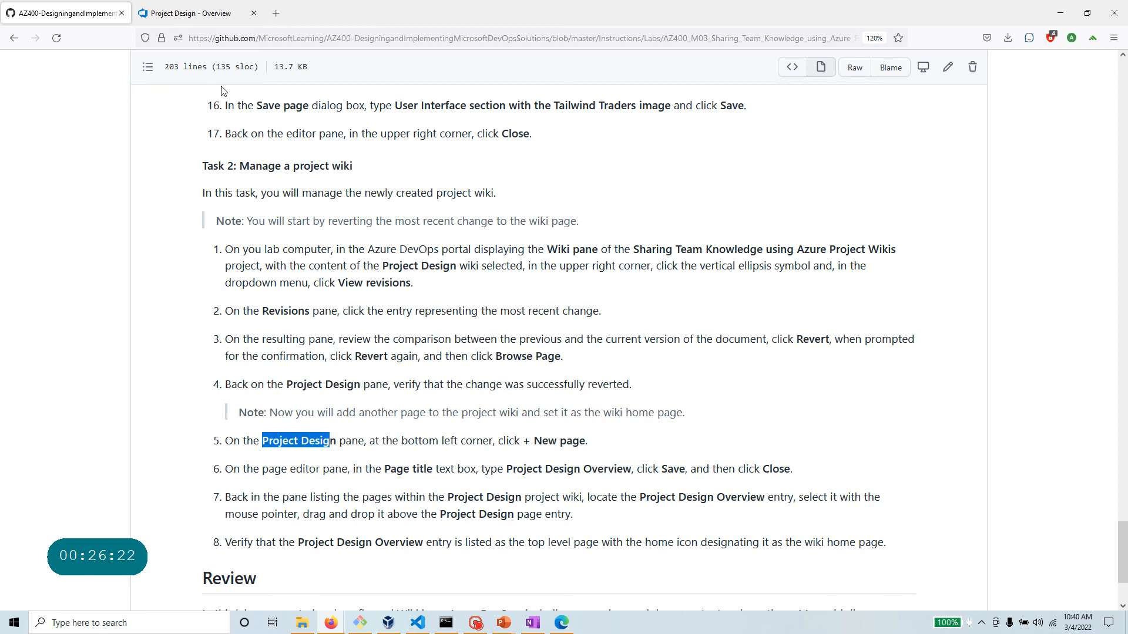
{"action": "left_click", "coordinate": [192, 13]}
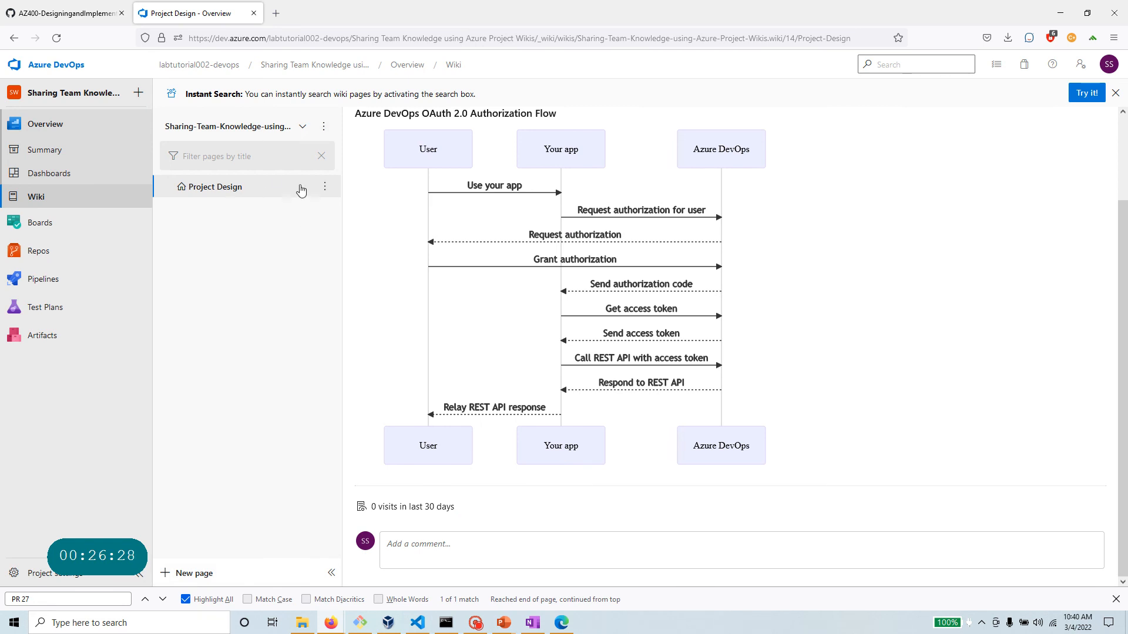
{"action": "left_click", "coordinate": [325, 187]}
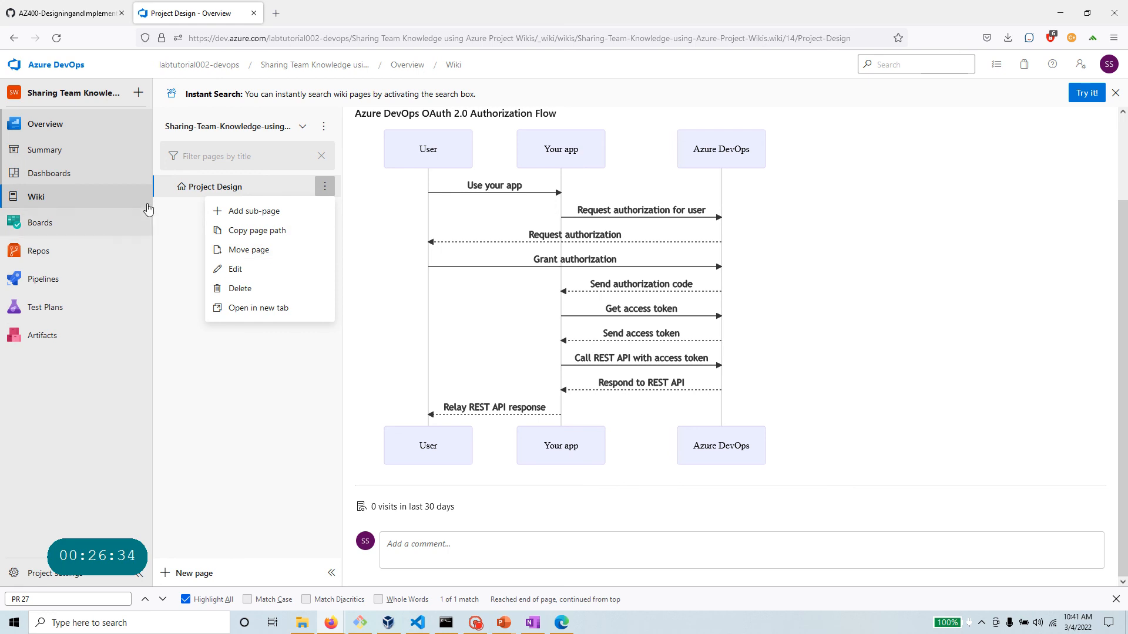
{"action": "left_click", "coordinate": [174, 266]}
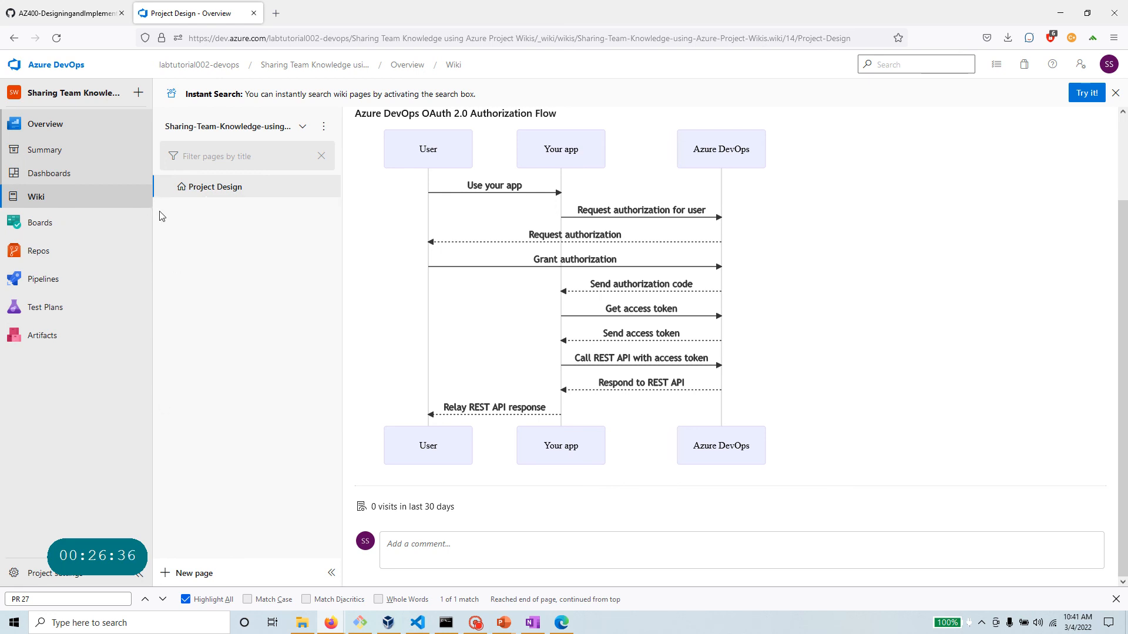
{"action": "left_click", "coordinate": [200, 574]}
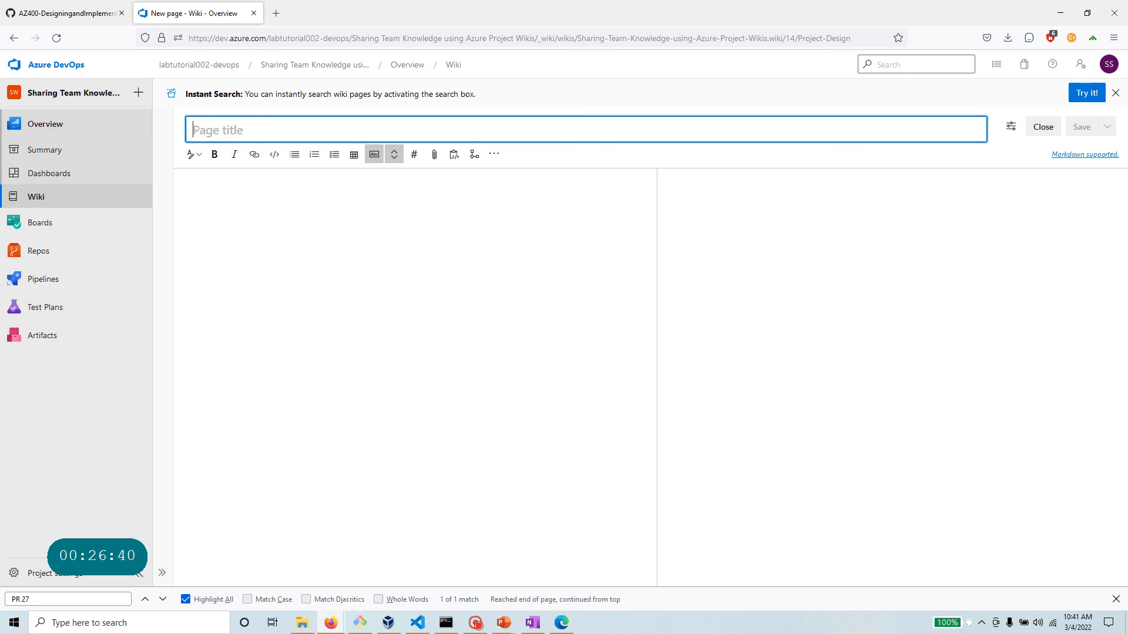
Copy the title "Project Design Overview" from the lab instructions and enter it as the new wiki page's title.
{"action": "left_click", "coordinate": [73, 13]}
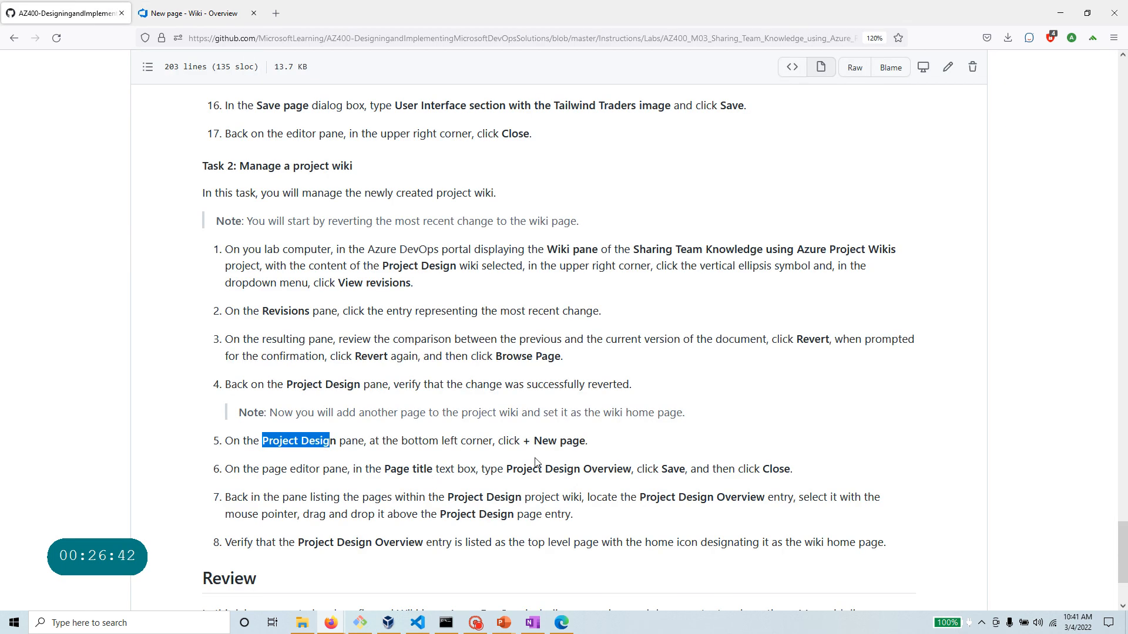
{"action": "left_click_drag", "start_coordinate": [506, 469], "coordinate": [633, 469]}
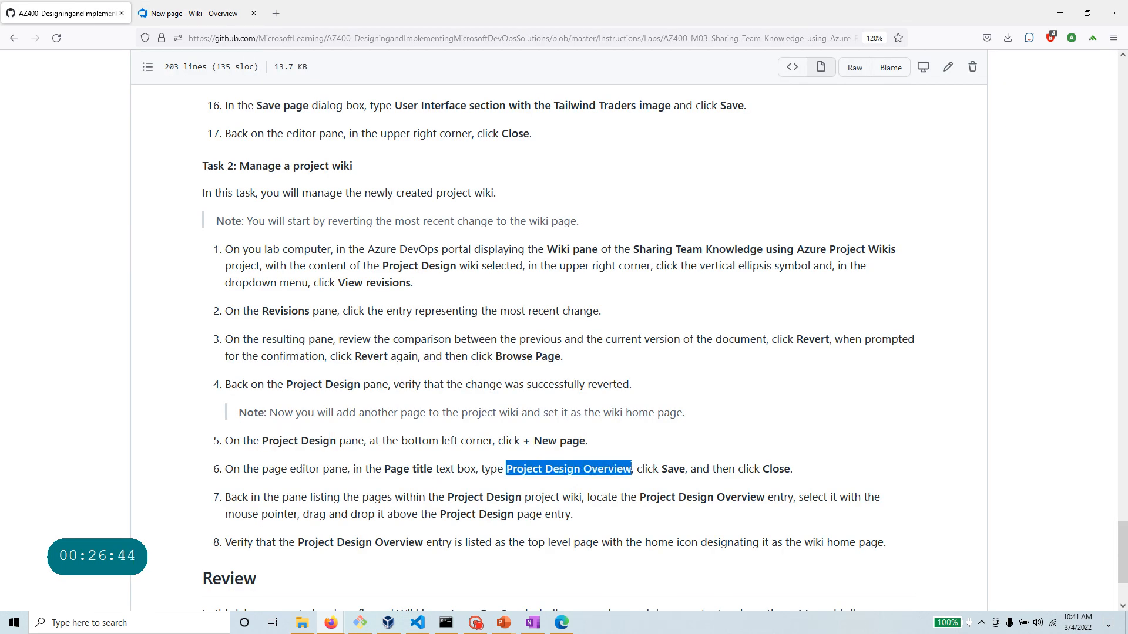
{"action": "right_click", "coordinate": [611, 467]}
{"action": "left_click", "coordinate": [624, 300]}
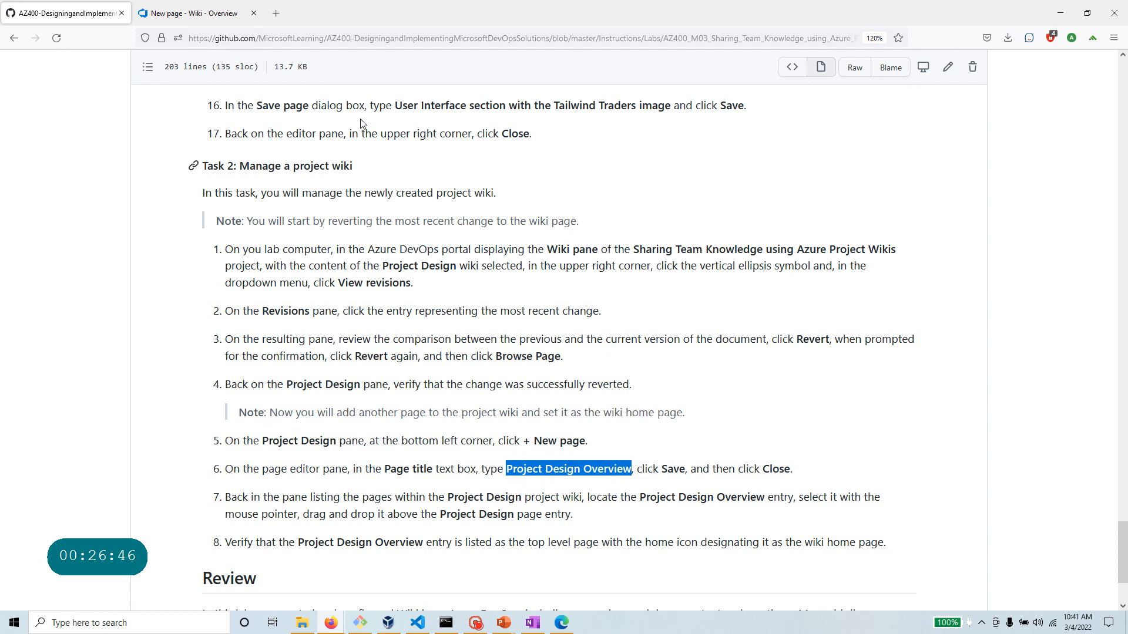
{"action": "left_click", "coordinate": [194, 12]}
{"action": "key", "text": "ctrl+v"}
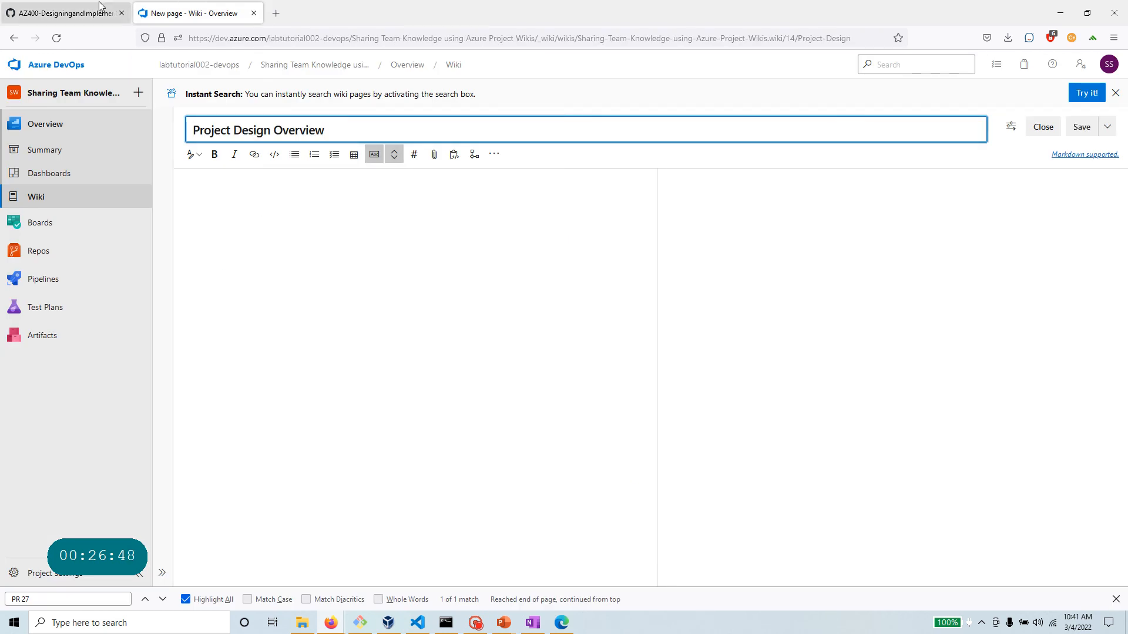
Check the remaining lab instructions, save the Project Design Overview page without a custom revision message, and close the editor.
{"action": "left_click", "coordinate": [73, 13]}
{"action": "scroll", "coordinate": [719, 391], "scroll_direction": "down", "scroll_amount": 2}
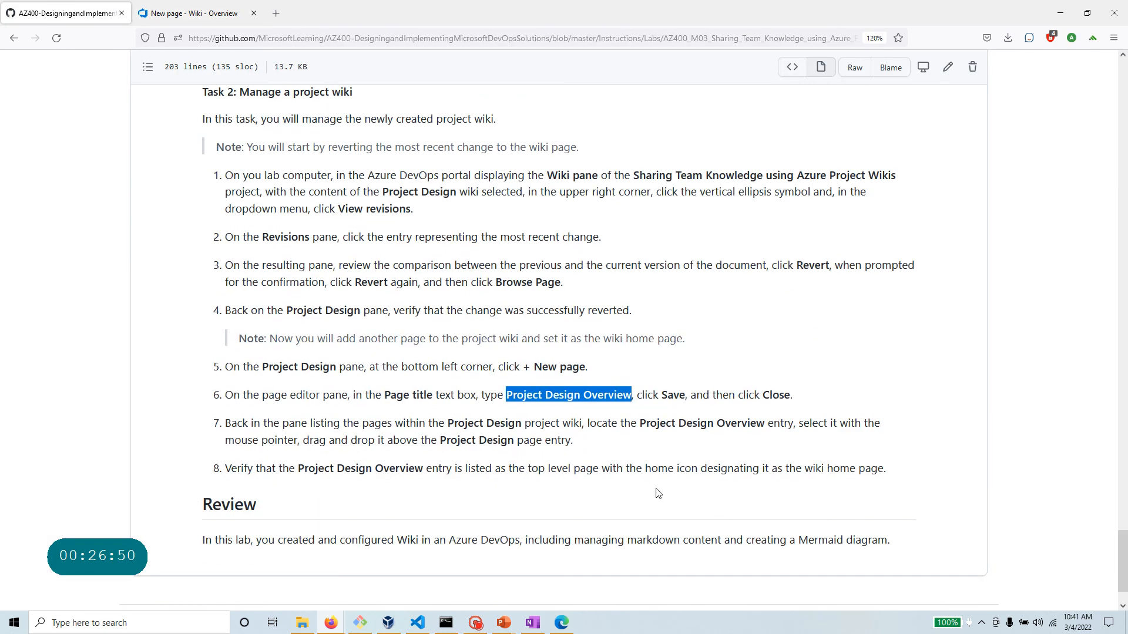
{"action": "left_click", "coordinate": [188, 17]}
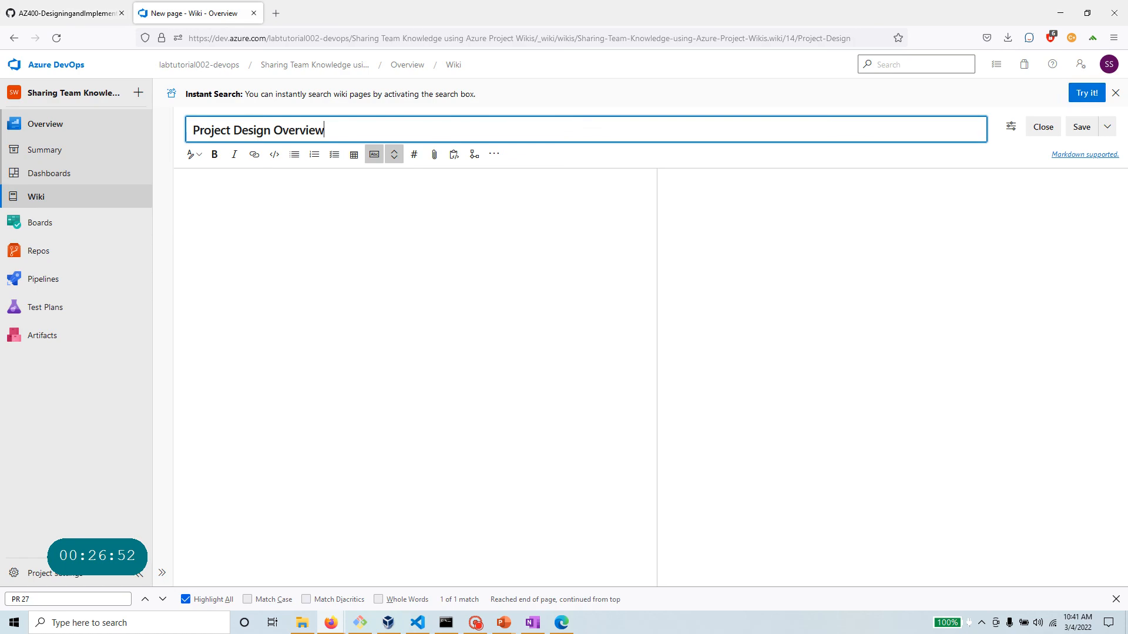
{"action": "left_click", "coordinate": [1107, 127]}
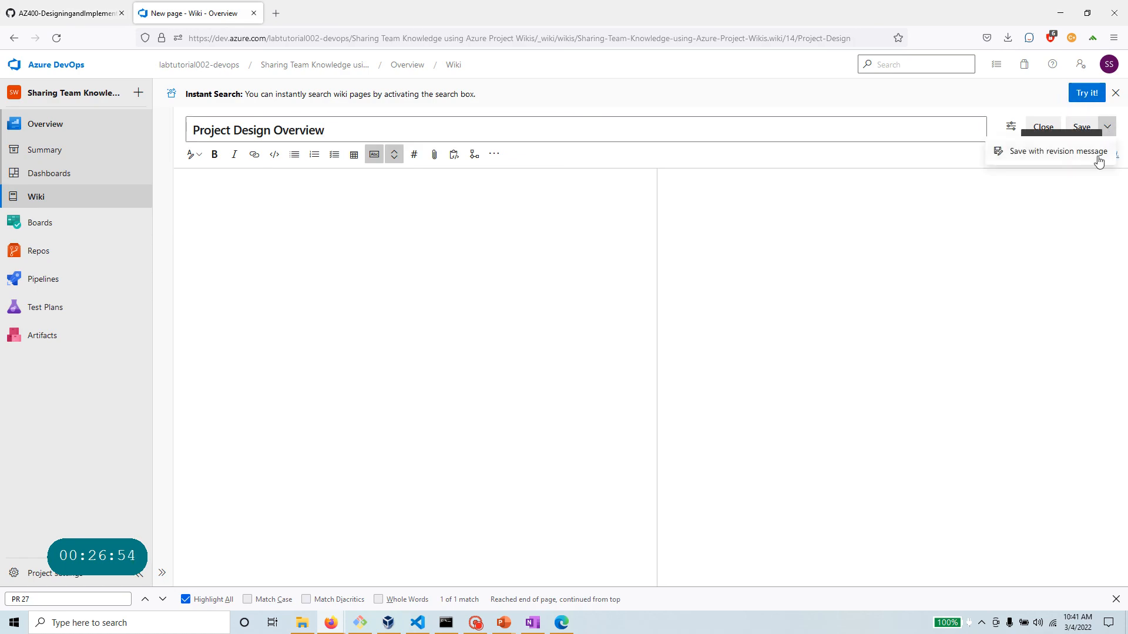
{"action": "left_click", "coordinate": [1086, 130]}
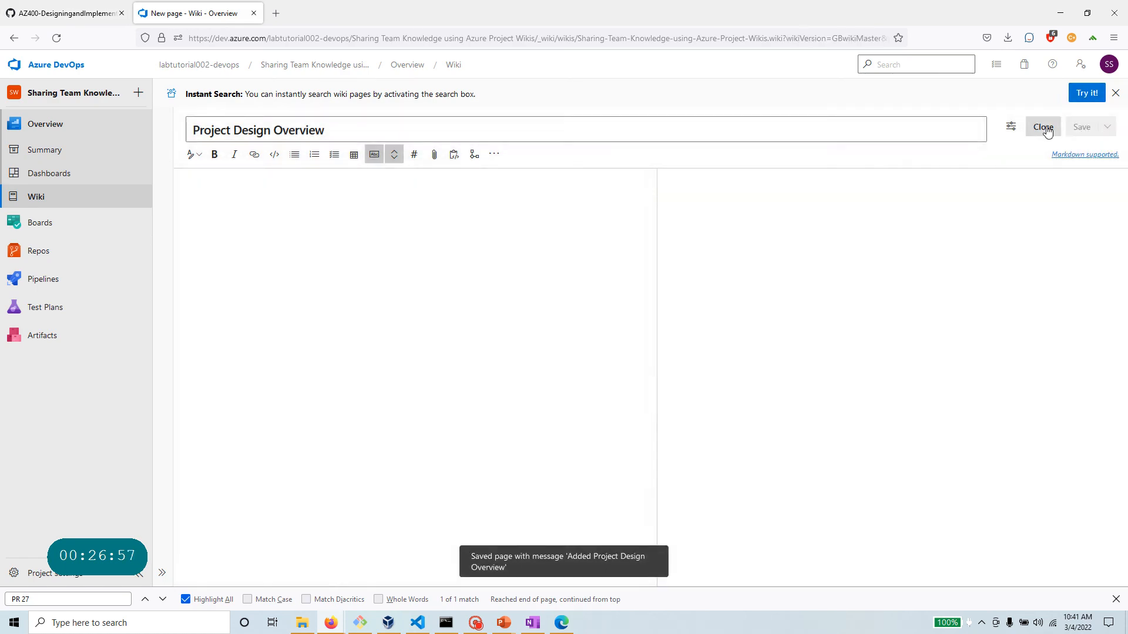
{"action": "left_click", "coordinate": [1043, 127]}
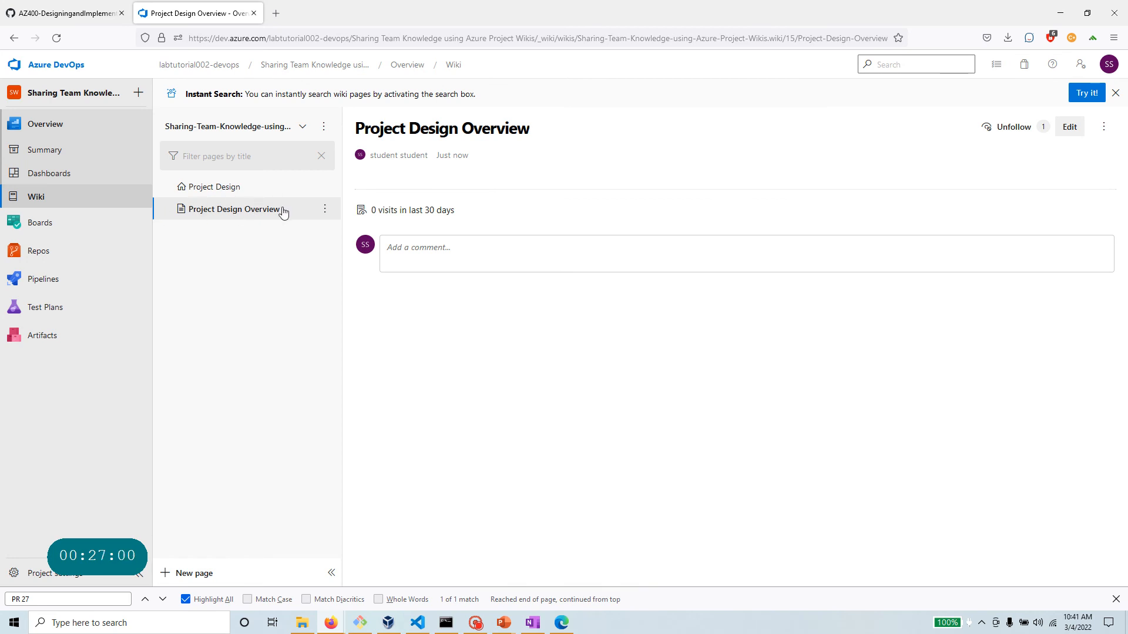
View the Project Design and Project Design Overview pages, and look back through the lab instructions up to Exercise 1.
{"action": "left_click", "coordinate": [223, 188]}
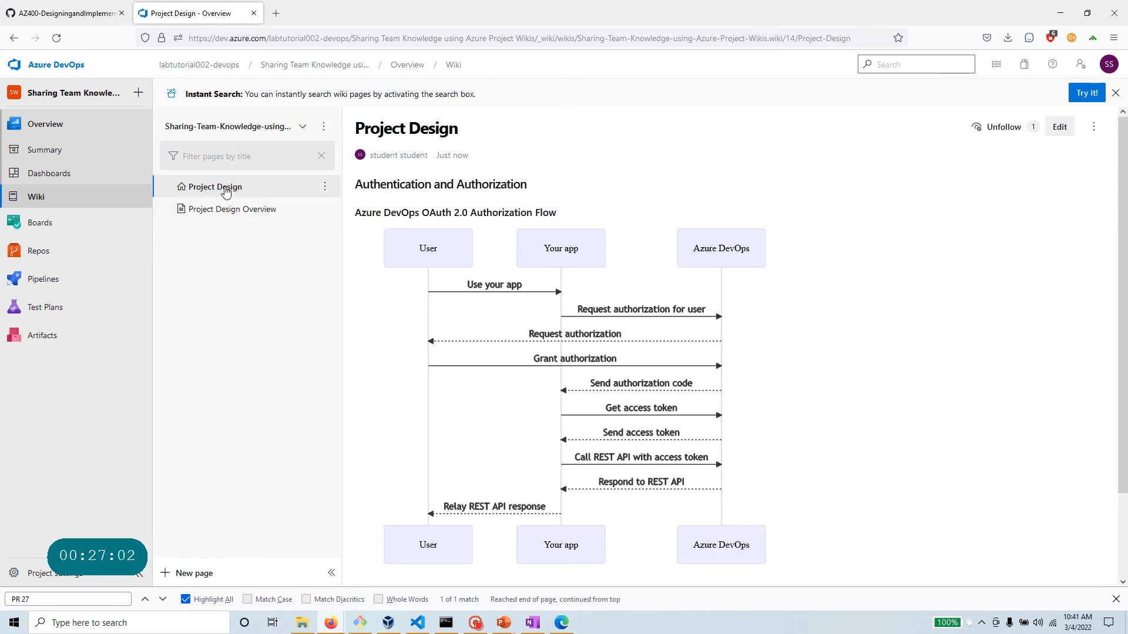
{"action": "left_click", "coordinate": [232, 210]}
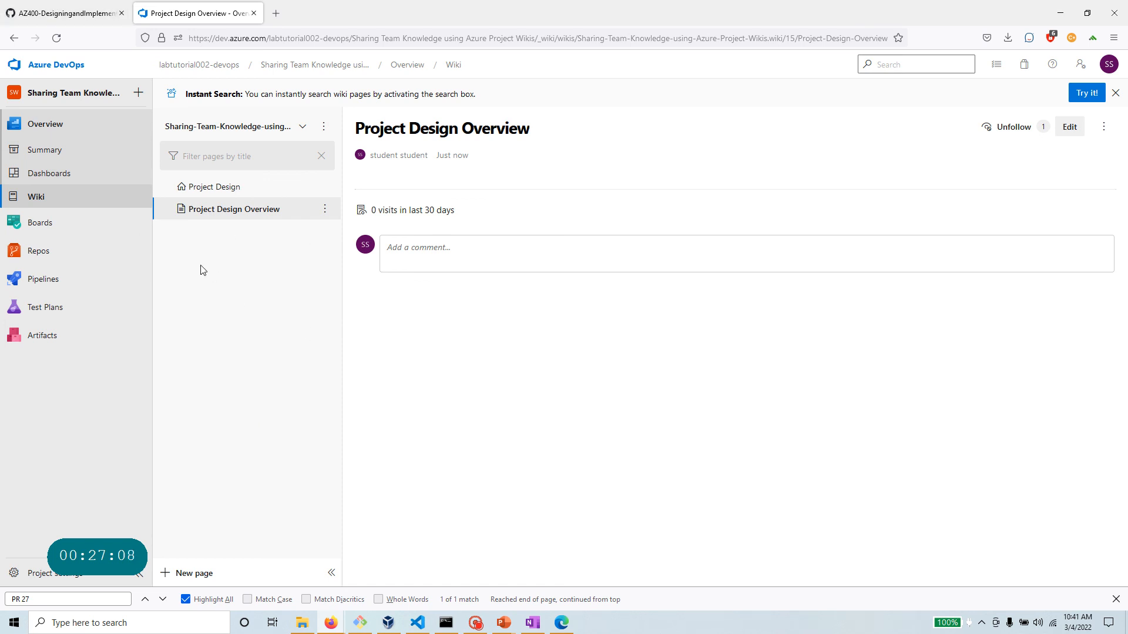
{"action": "left_click", "coordinate": [65, 12]}
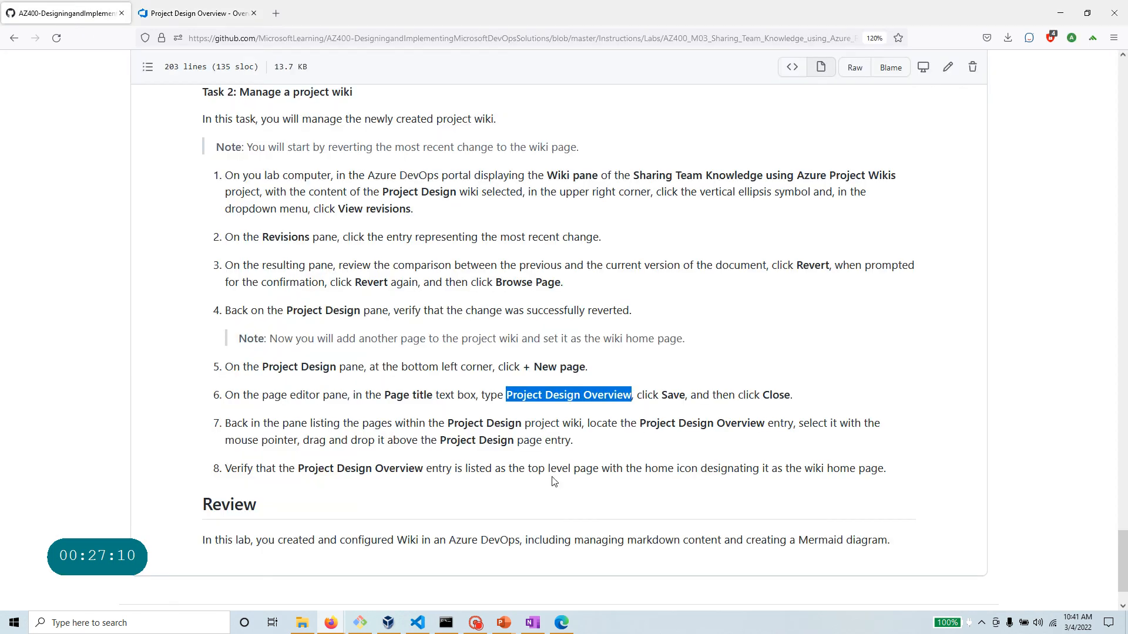
{"action": "scroll", "coordinate": [554, 481], "scroll_direction": "down", "scroll_amount": 2}
{"action": "scroll", "coordinate": [549, 479], "scroll_direction": "up", "scroll_amount": 20}
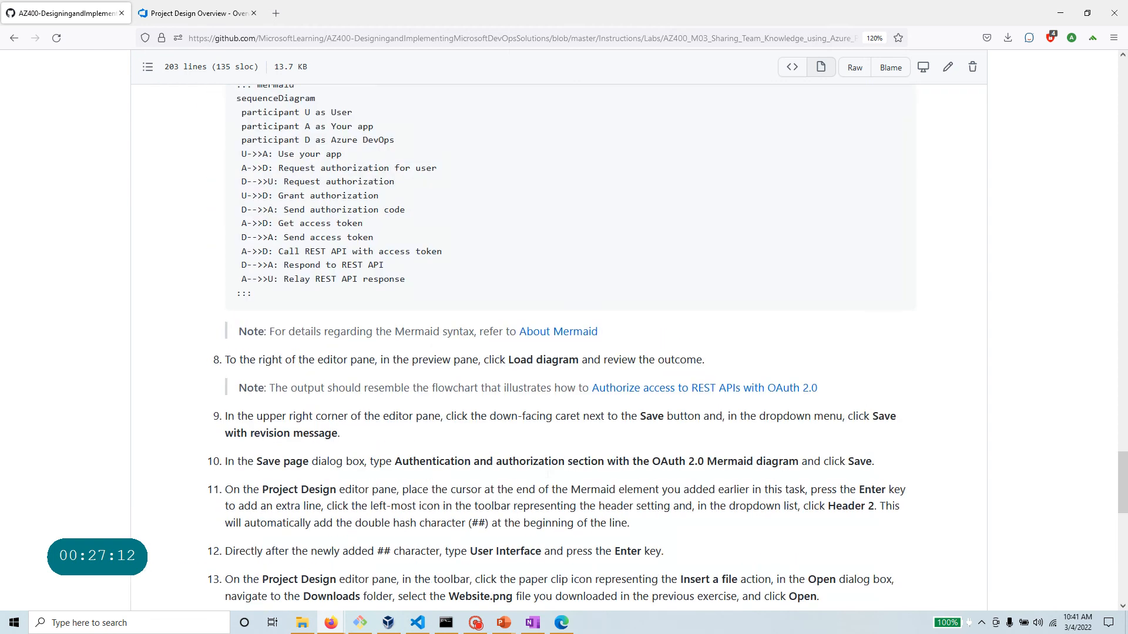
{"action": "scroll", "coordinate": [546, 478], "scroll_direction": "up", "scroll_amount": 5}
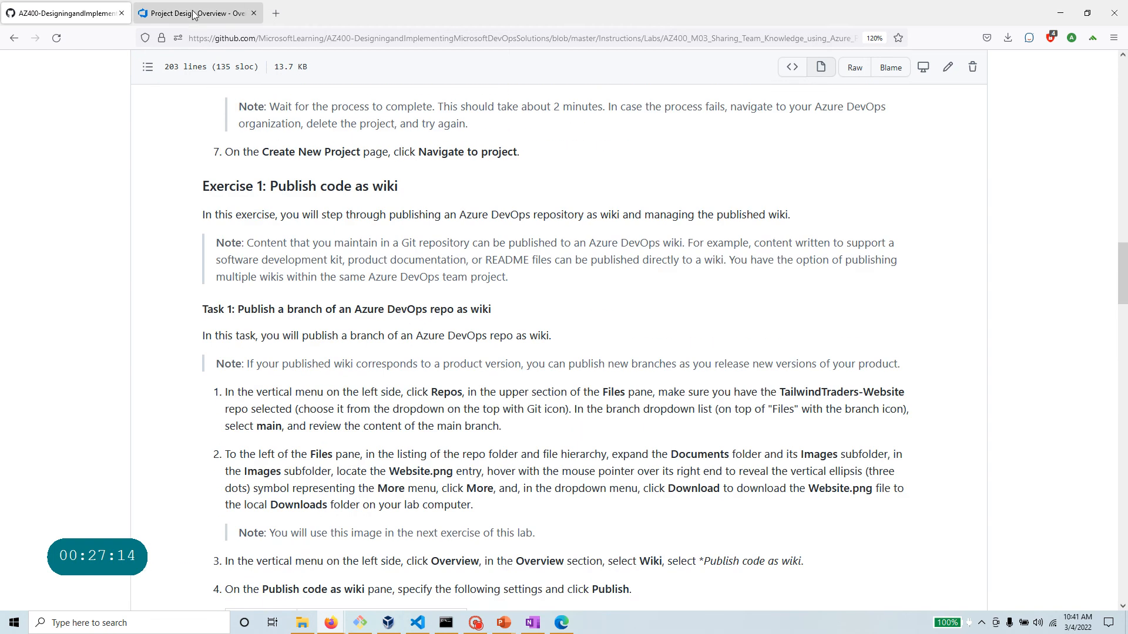
Return to the organization's project list and open the wiki of the Sharing Team Knowledge using Azure Project Wikis project.
{"action": "left_click", "coordinate": [210, 24]}
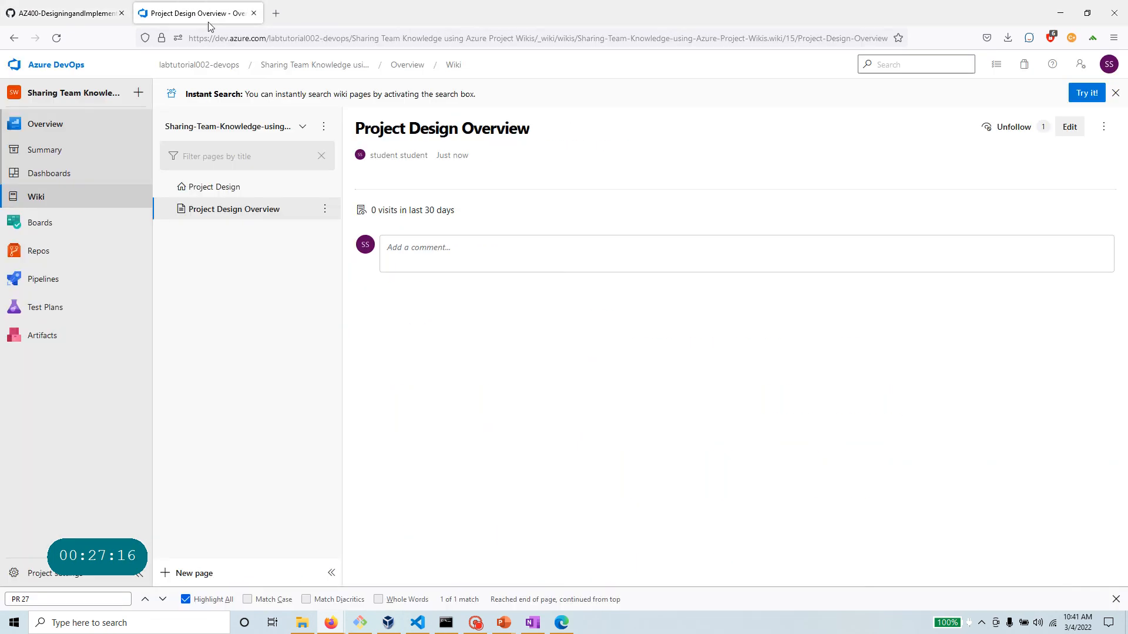
{"action": "left_click", "coordinate": [38, 65]}
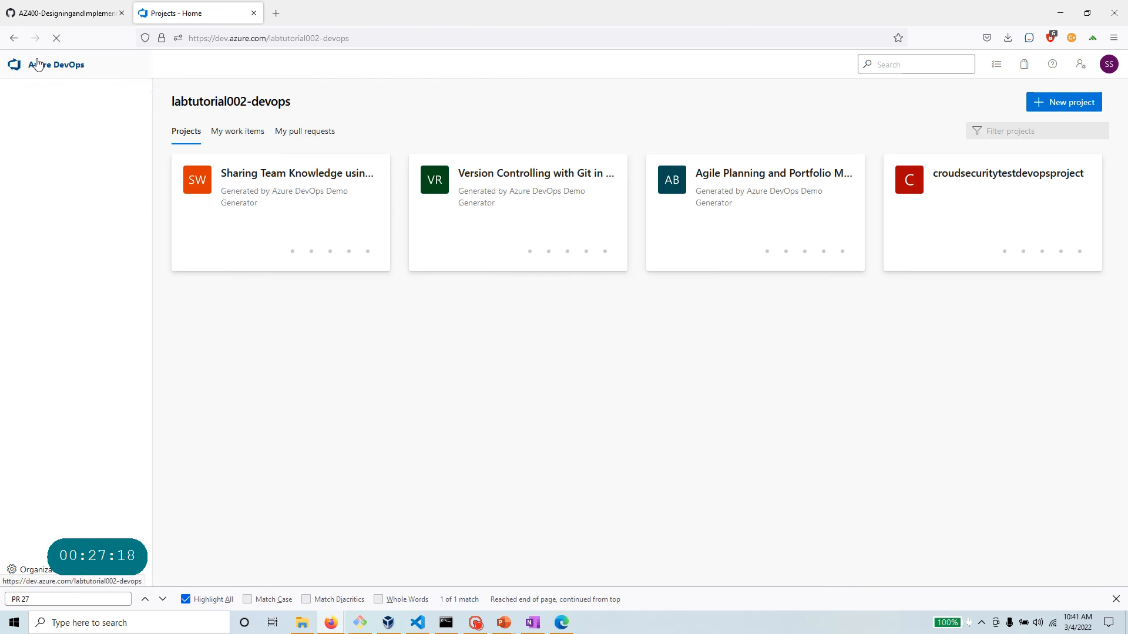
{"action": "left_click", "coordinate": [314, 171]}
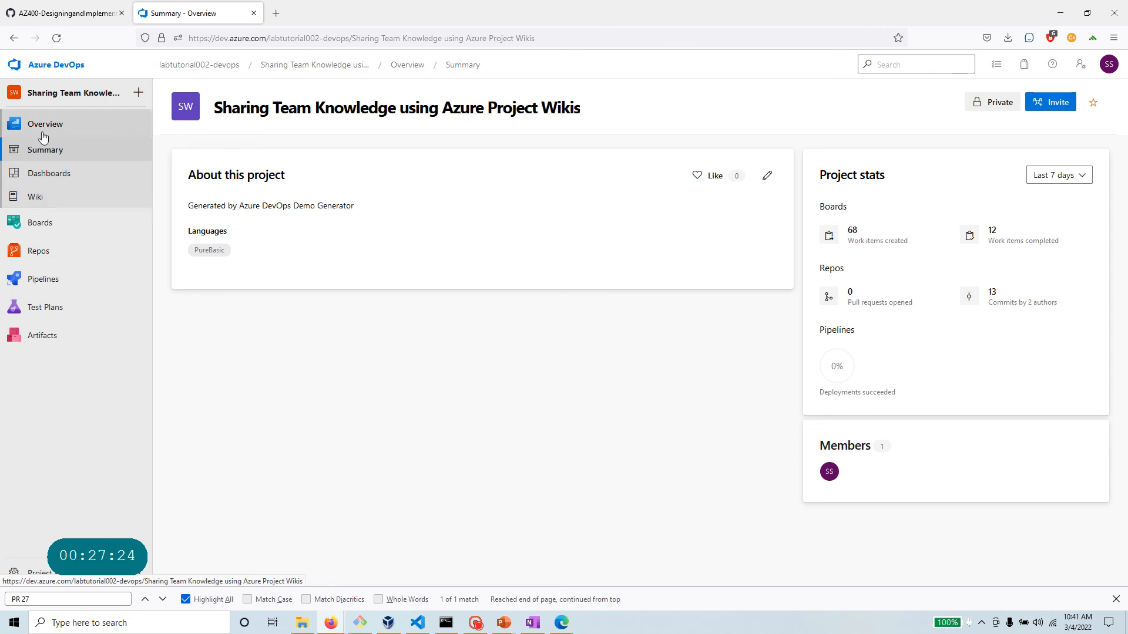
{"action": "left_click", "coordinate": [36, 199]}
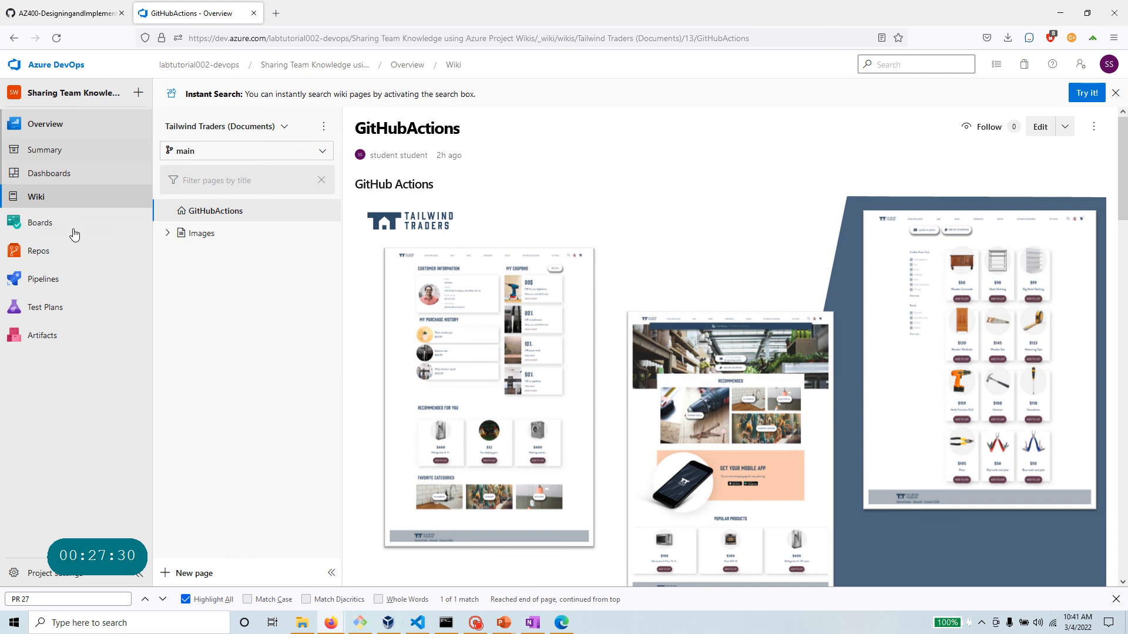
Review the available wikis, and look over the Tailwind Traders (Documents) code wiki and the contents of its Images folder.
{"action": "left_click", "coordinate": [253, 130]}
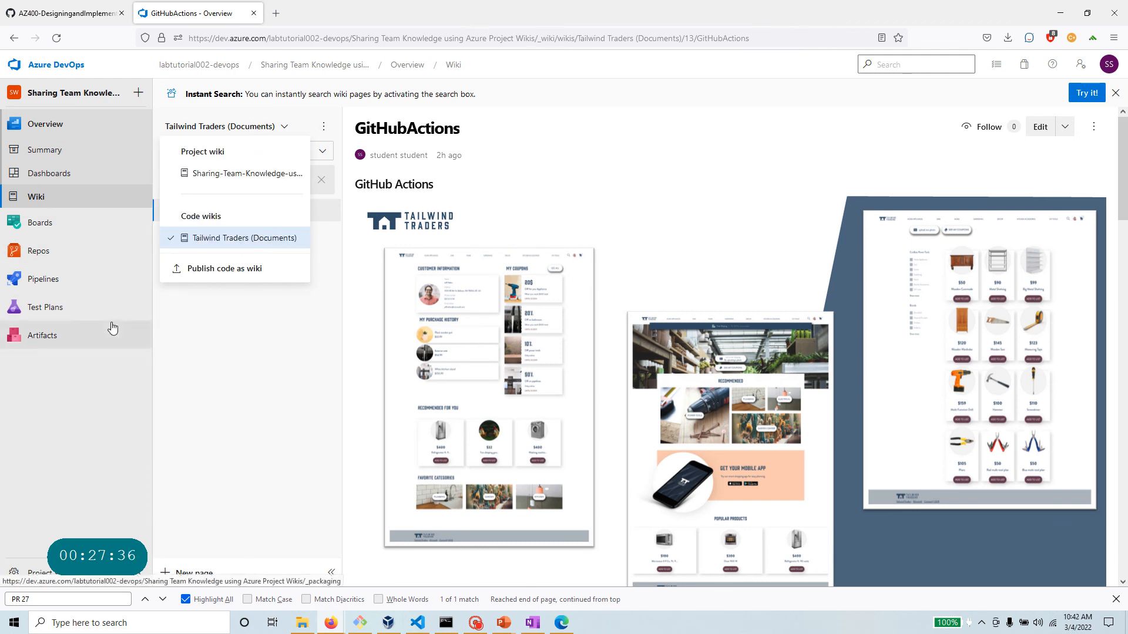
{"action": "left_click", "coordinate": [232, 237]}
{"action": "mouse_move", "coordinate": [30, 253]}
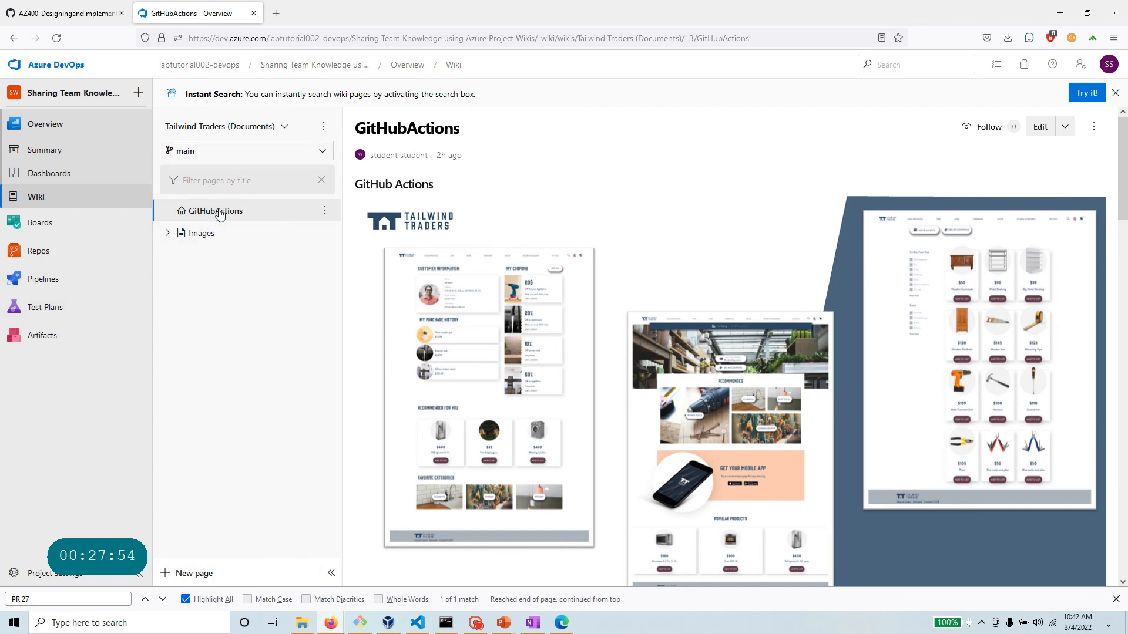
{"action": "left_click", "coordinate": [167, 233]}
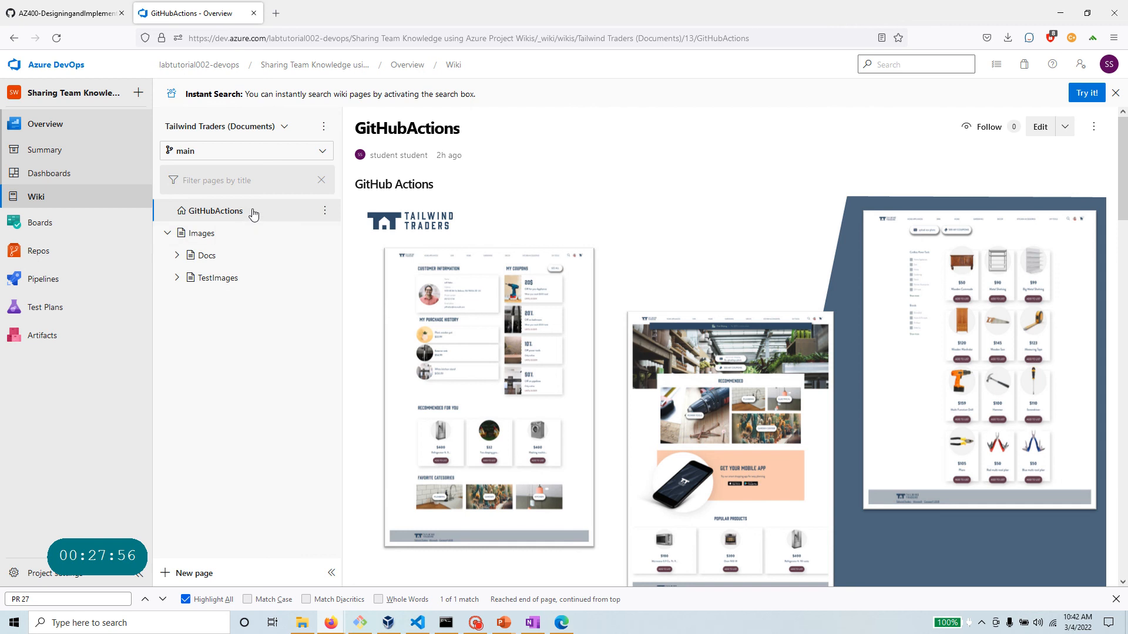
{"action": "left_click", "coordinate": [168, 234]}
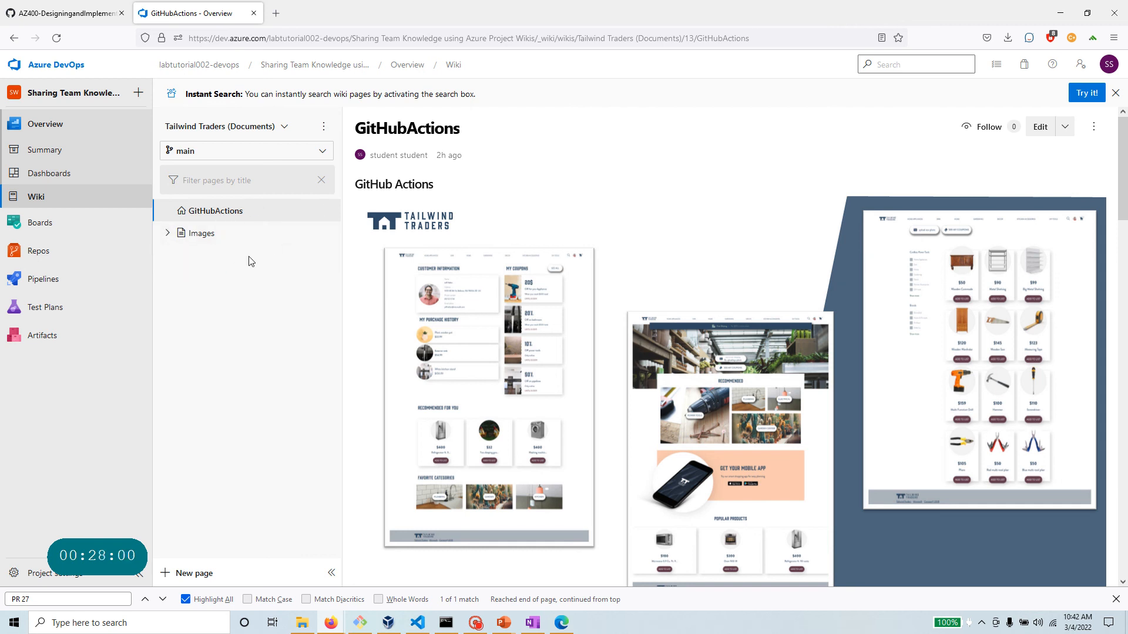
Switch from the code wiki to the Sharing-Team-Knowledge project wiki and open a blank new page.
{"action": "left_click", "coordinate": [231, 127]}
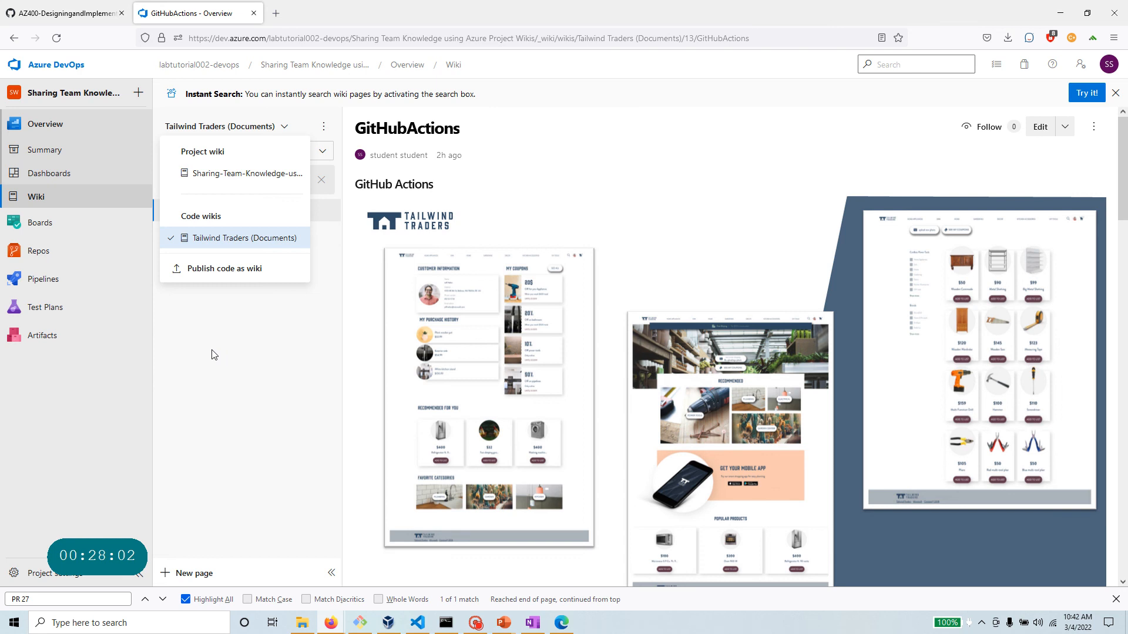
{"action": "left_click", "coordinate": [234, 173]}
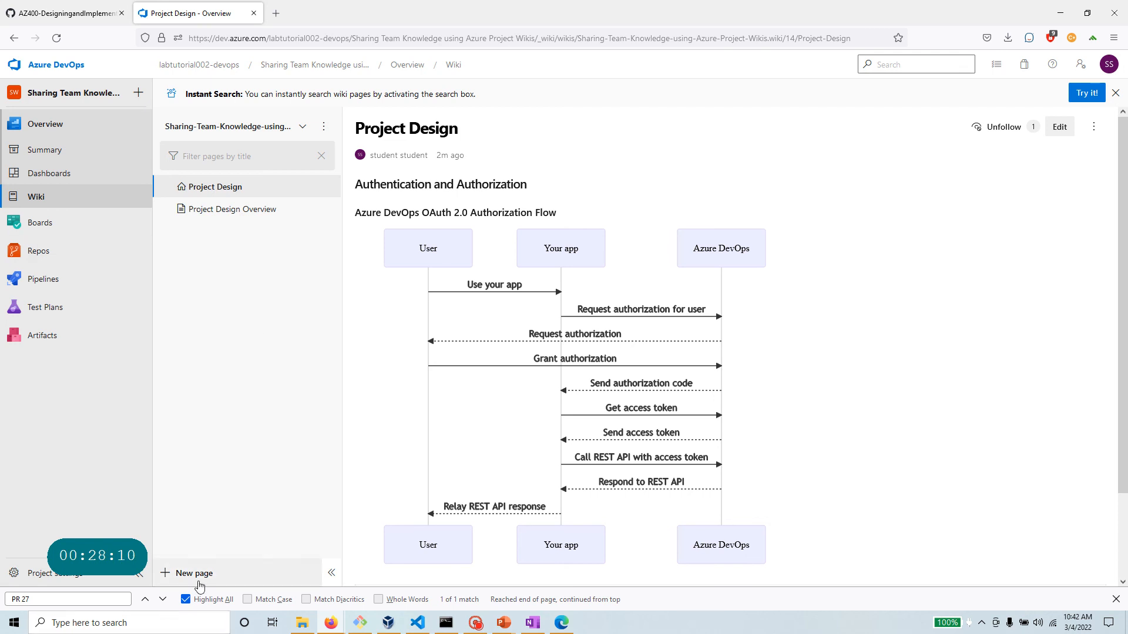
{"action": "left_click", "coordinate": [167, 574]}
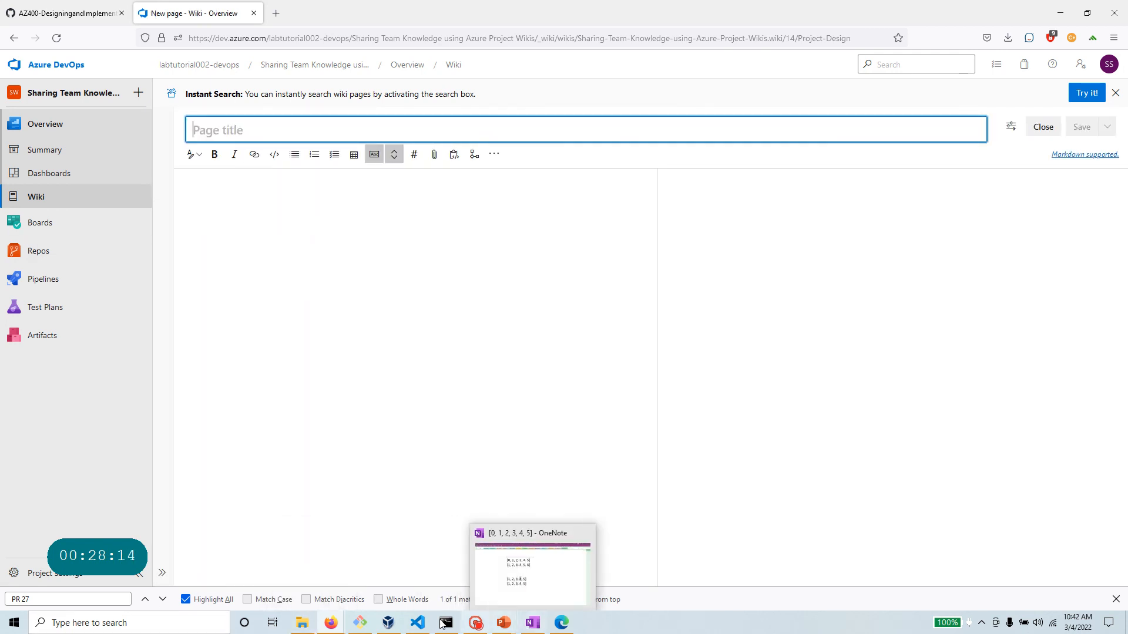
Go back to the Labs folder of the GitHub repository and open the AZ400_M04 Version Controlling with Git in Azure Repos lab.
{"action": "mouse_move", "coordinate": [332, 624]}
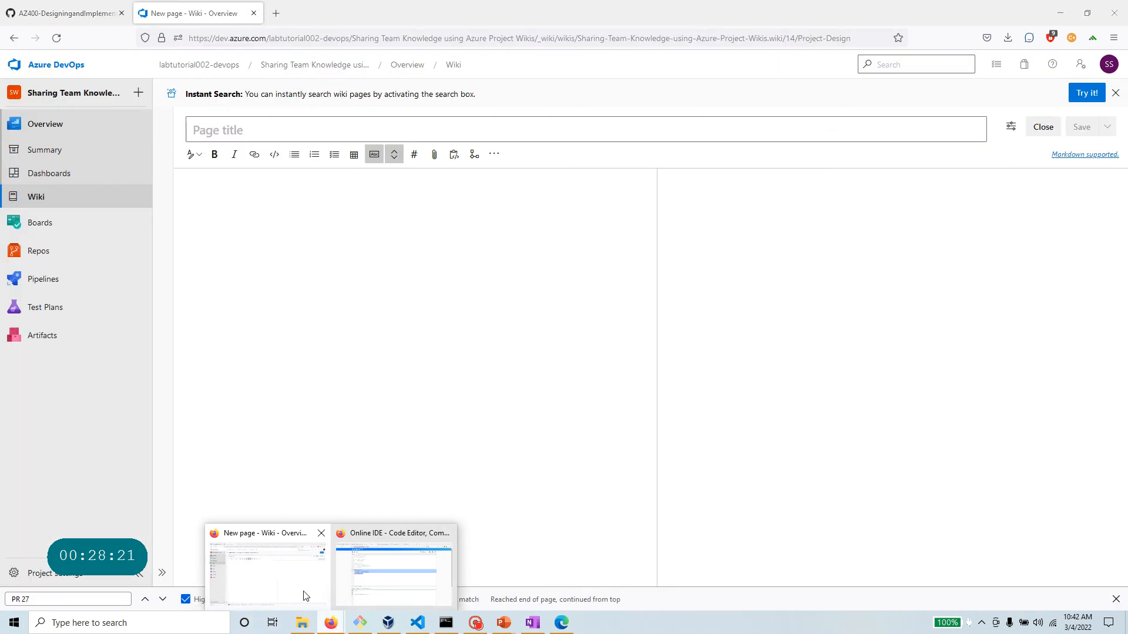
{"action": "left_click", "coordinate": [69, 13]}
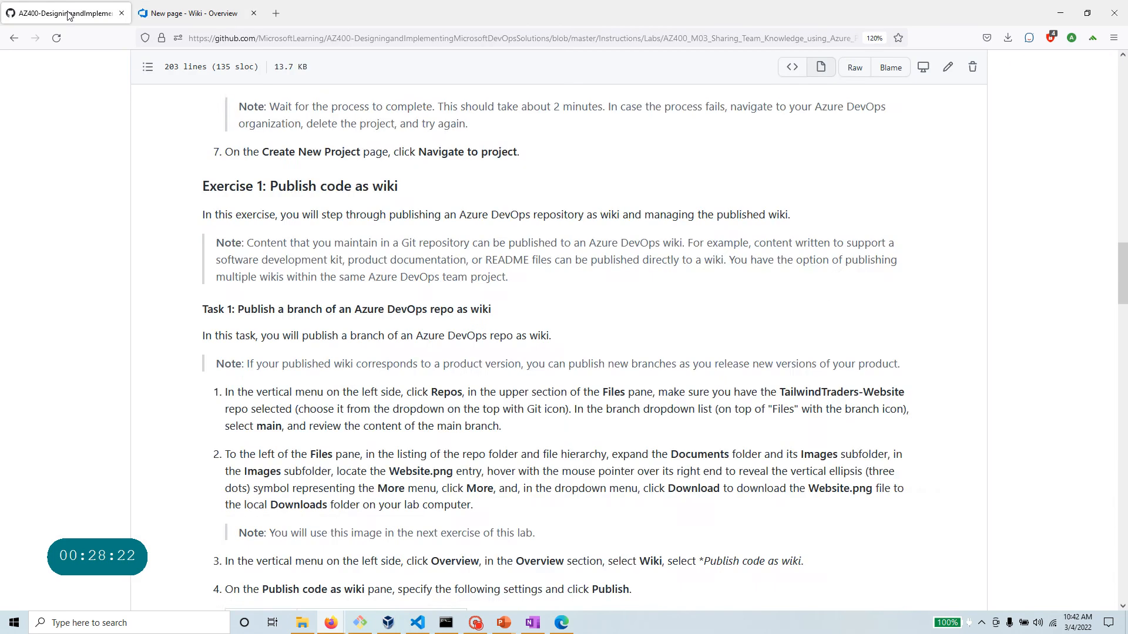
{"action": "key", "text": "ctrl+plus"}
{"action": "key", "text": "ctrl+plus"}
{"action": "left_click", "coordinate": [14, 39]}
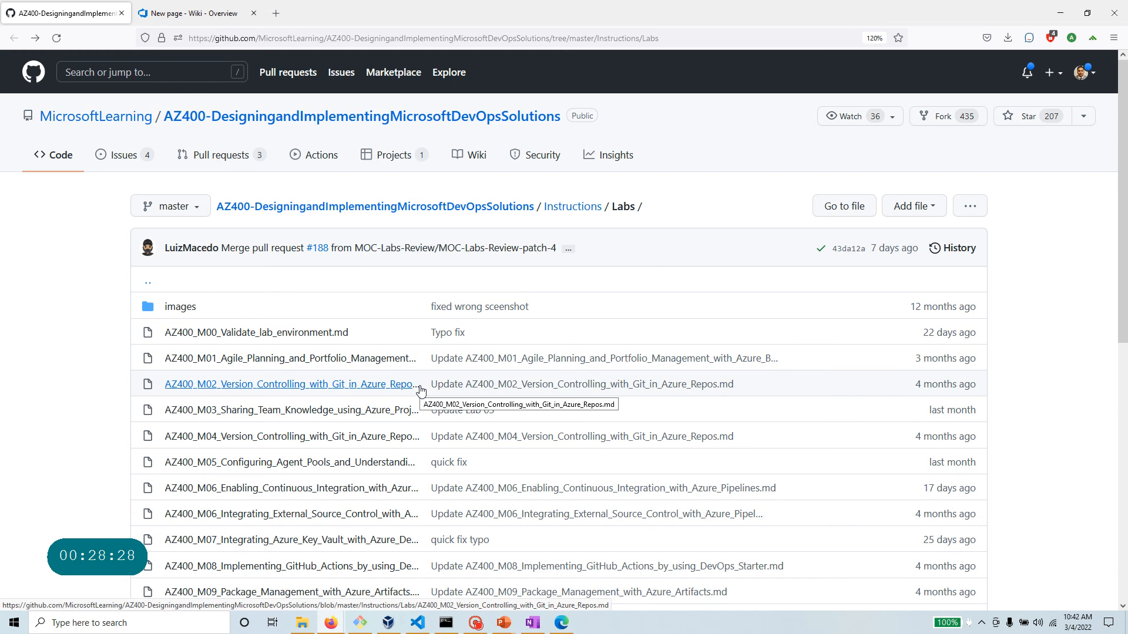
{"action": "left_click", "coordinate": [394, 439]}
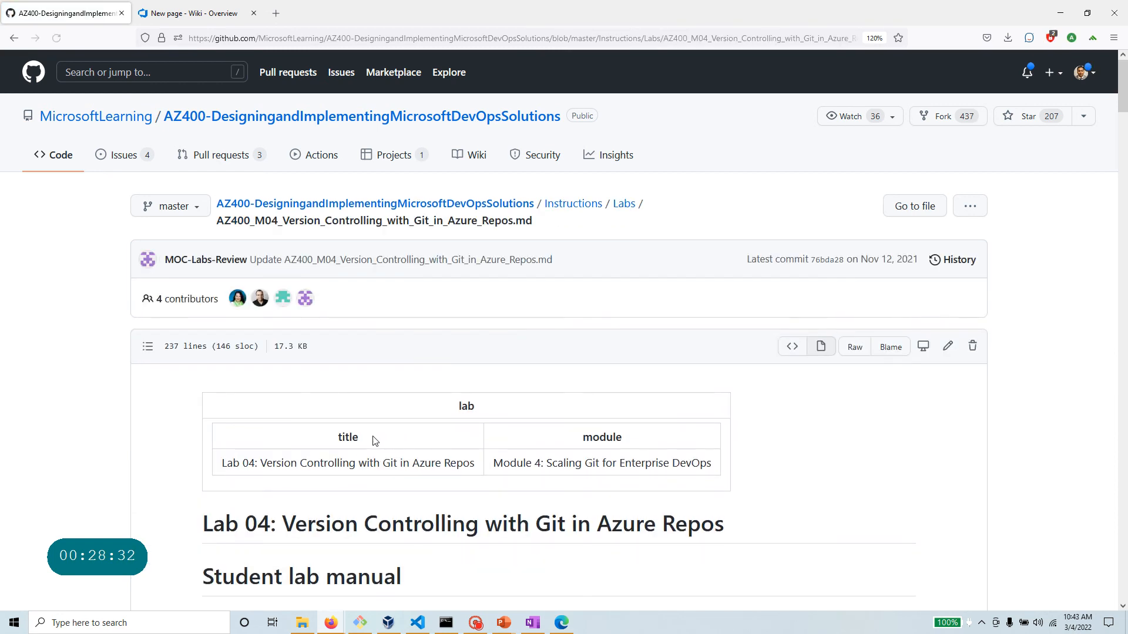
Look over the Lab 04 overview, objectives, duration and the requirements listed before the start of the lab.
{"action": "scroll", "coordinate": [390, 438], "scroll_direction": "down", "scroll_amount": 3}
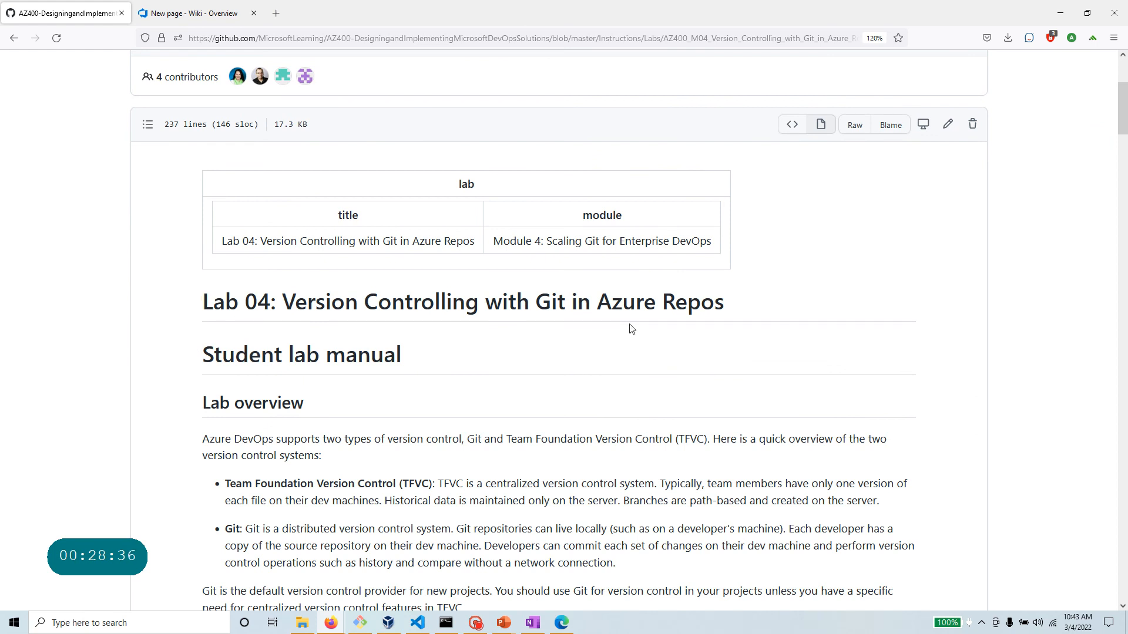
{"action": "scroll", "coordinate": [630, 331], "scroll_direction": "down", "scroll_amount": 6}
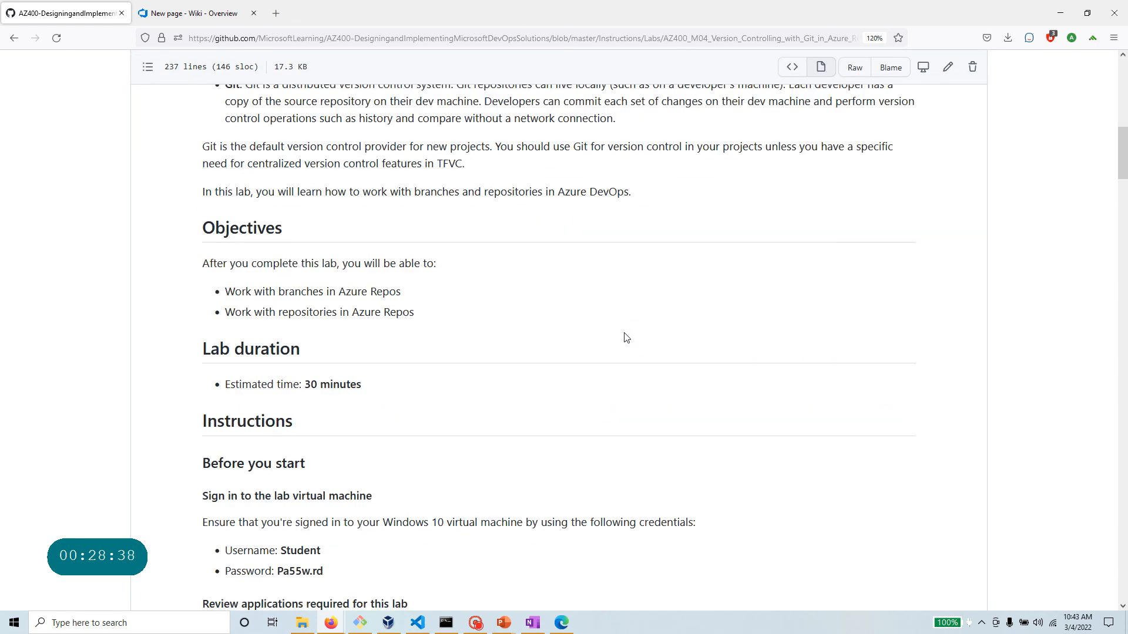
{"action": "scroll", "coordinate": [627, 338], "scroll_direction": "up", "scroll_amount": 5}
{"action": "scroll", "coordinate": [627, 338], "scroll_direction": "down", "scroll_amount": 7}
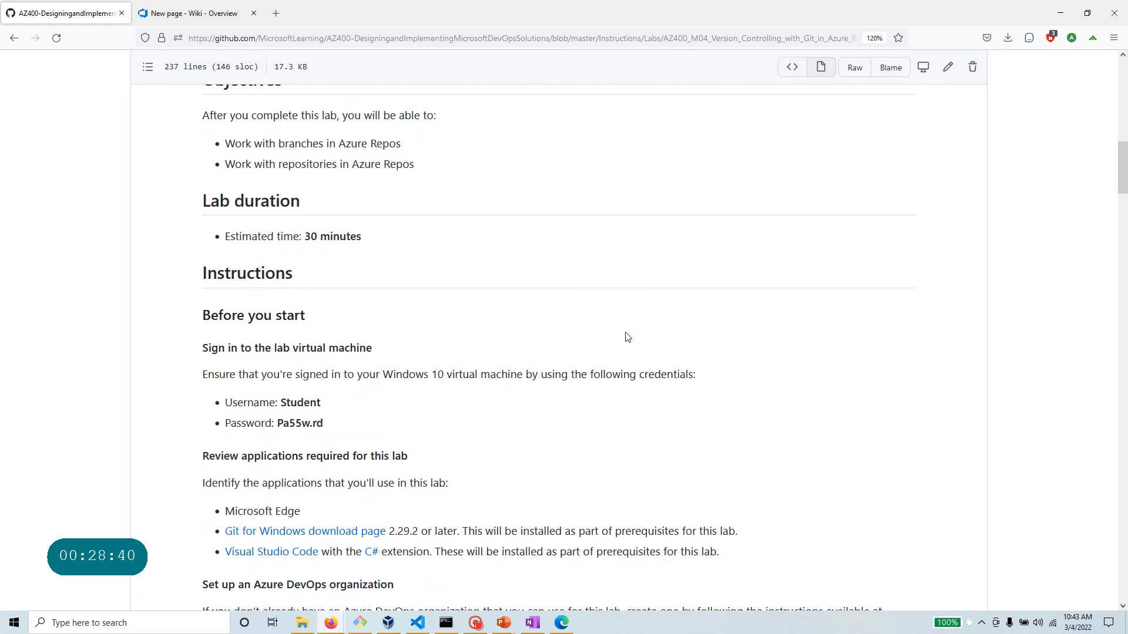
{"action": "scroll", "coordinate": [627, 337], "scroll_direction": "up", "scroll_amount": 10}
Return to the Labs folder and compare the names of the AZ400_M02 and AZ400_M04 Version Controlling with Git in Azure Repos labs.
{"action": "left_click", "coordinate": [4, 36]}
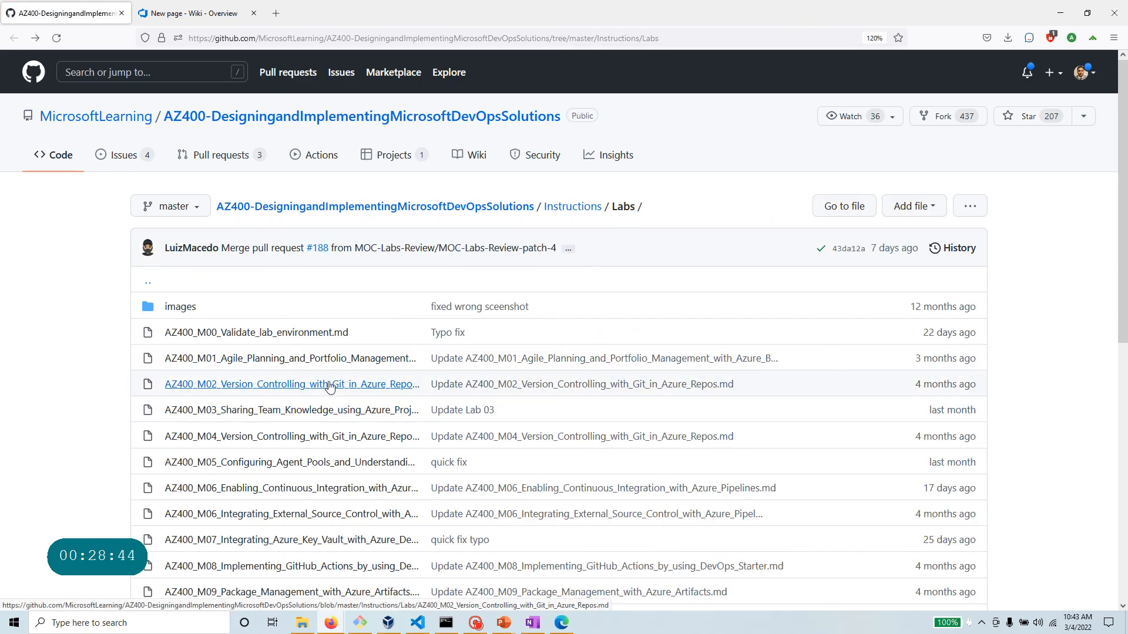
{"action": "left_click_drag", "start_coordinate": [164, 384], "coordinate": [417, 396]}
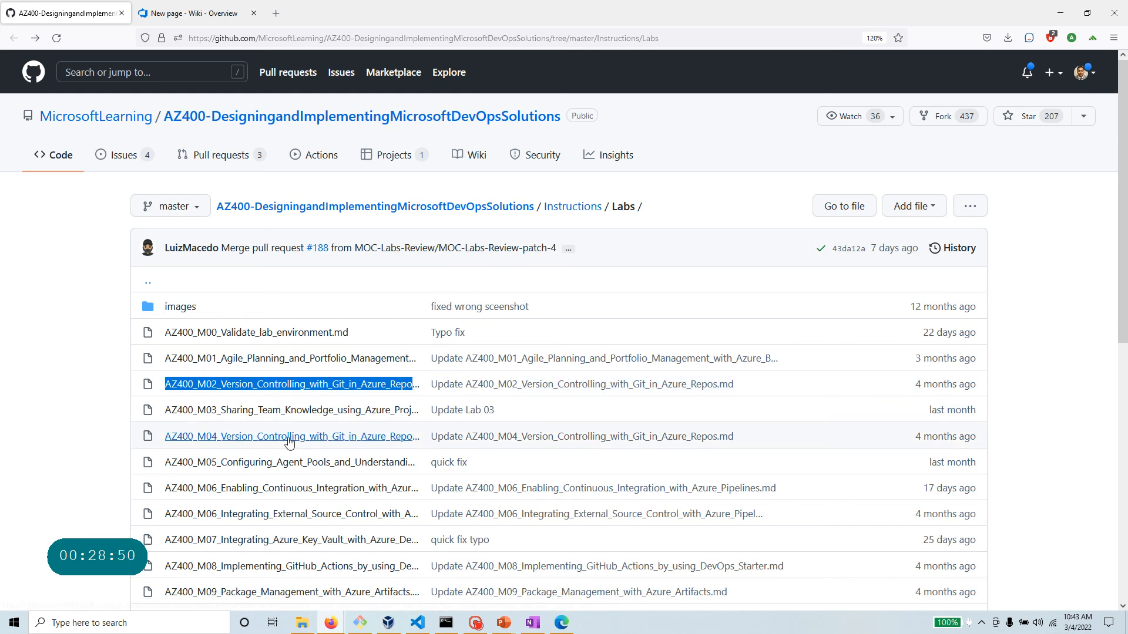
{"action": "left_click_drag", "start_coordinate": [164, 438], "coordinate": [429, 442]}
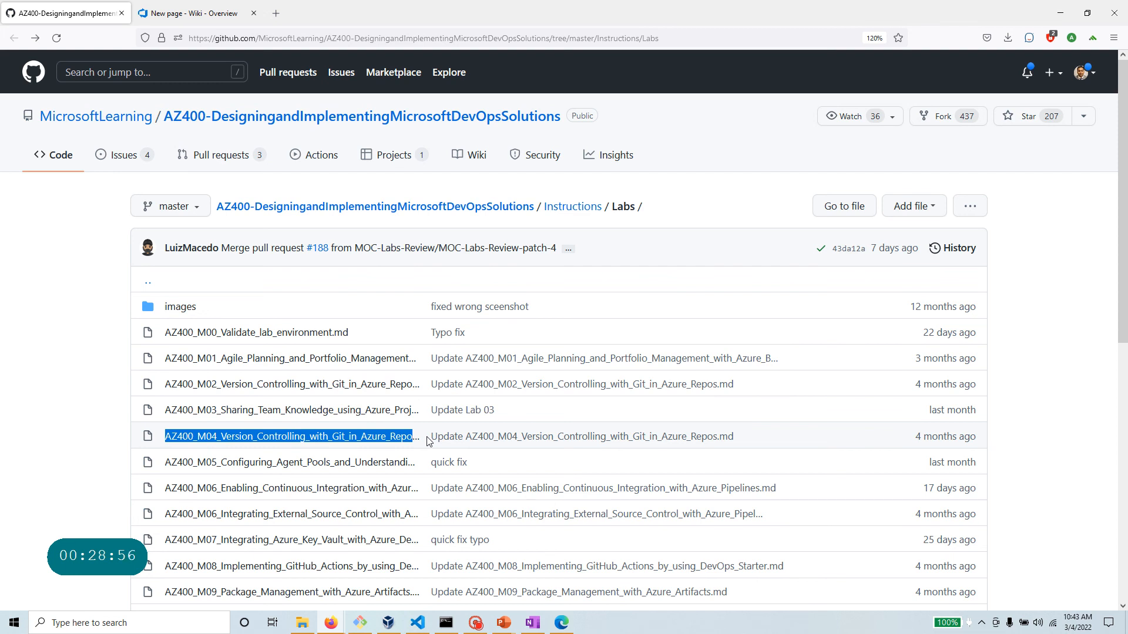
{"action": "left_click", "coordinate": [475, 624]}
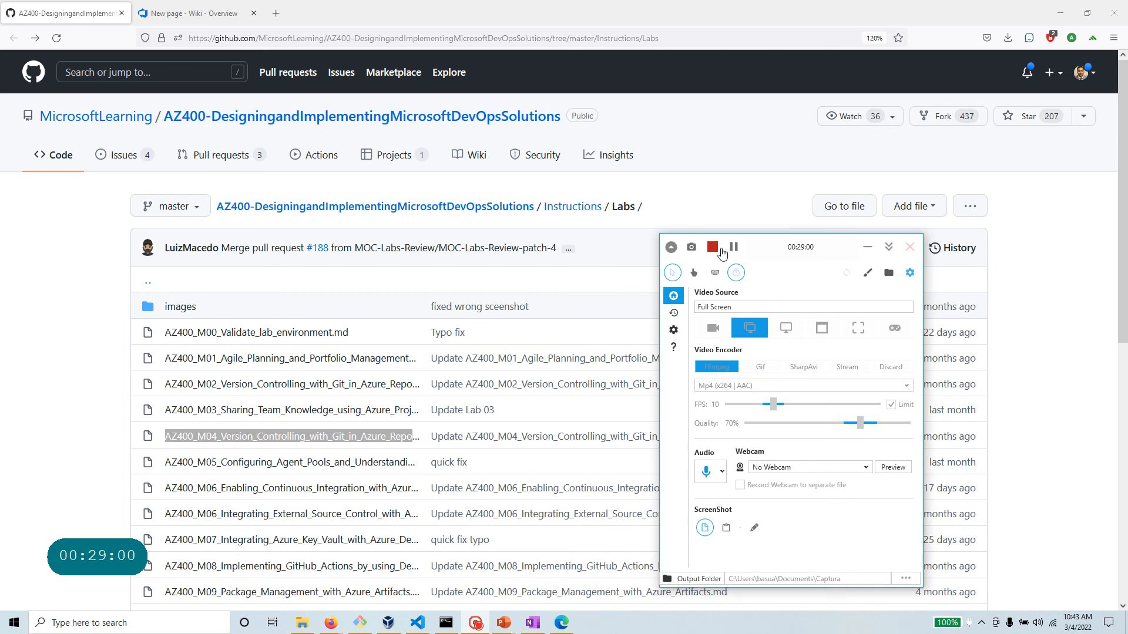